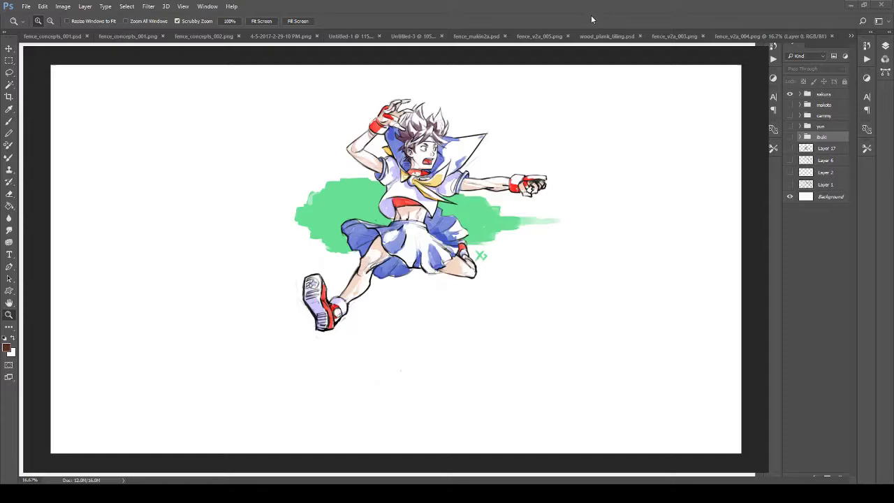
Hide the sakura artwork group to leave a blank white canvas, and fit the canvas to the view.
left_click_drag(378, 230, 394, 247)
left_click(393, 246)
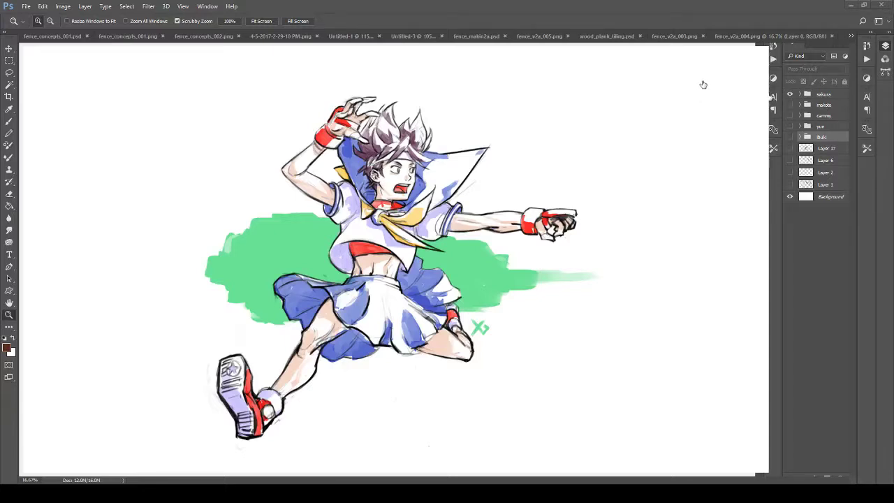
left_click(791, 94)
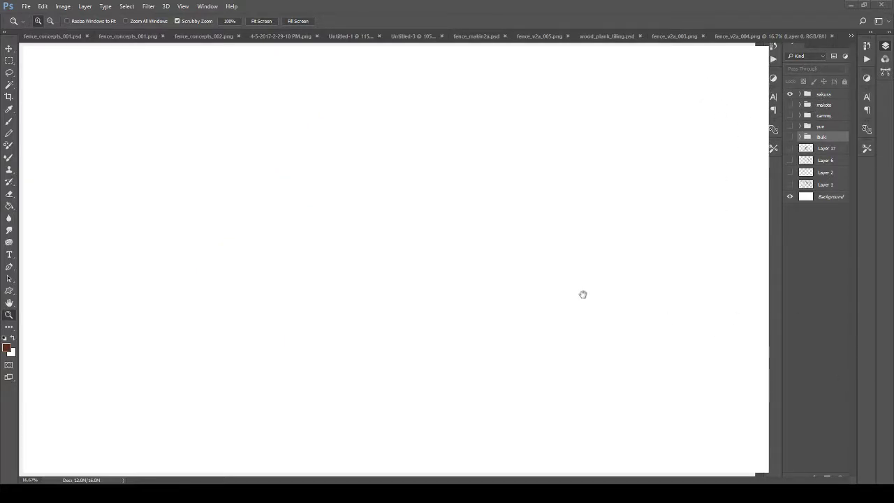
key("ctrl+minus")
key("ctrl+0")
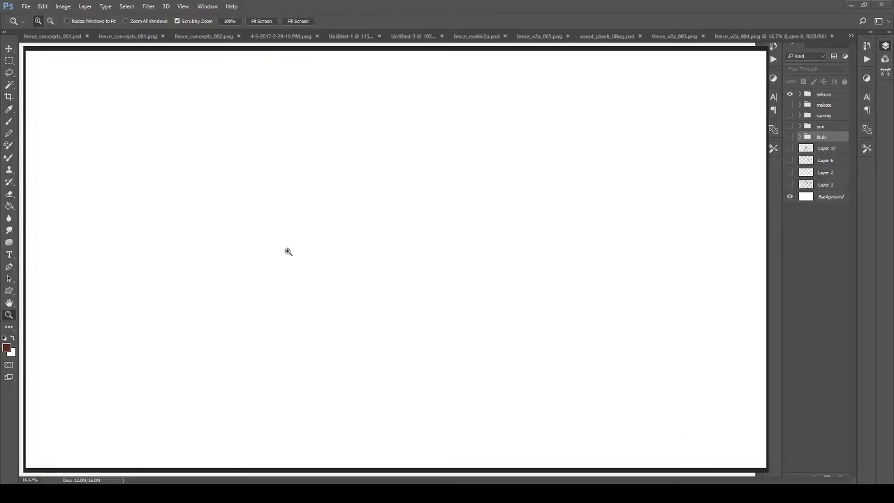
key("b")
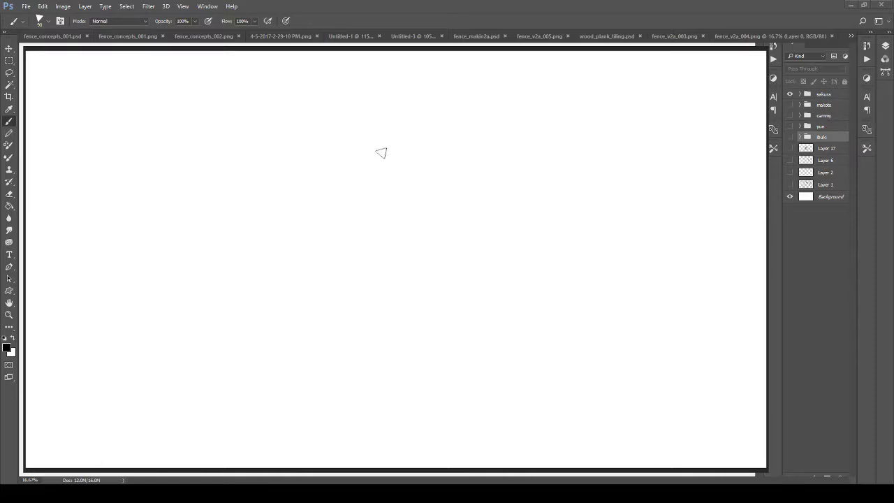
mouse_move(360, 149)
left_mouse_down()
mouse_move(352, 175)
mouse_move(357, 251)
mouse_move(434, 119)
mouse_move(455, 120)
left_mouse_up()
left_click_drag(430, 137, 510, 222)
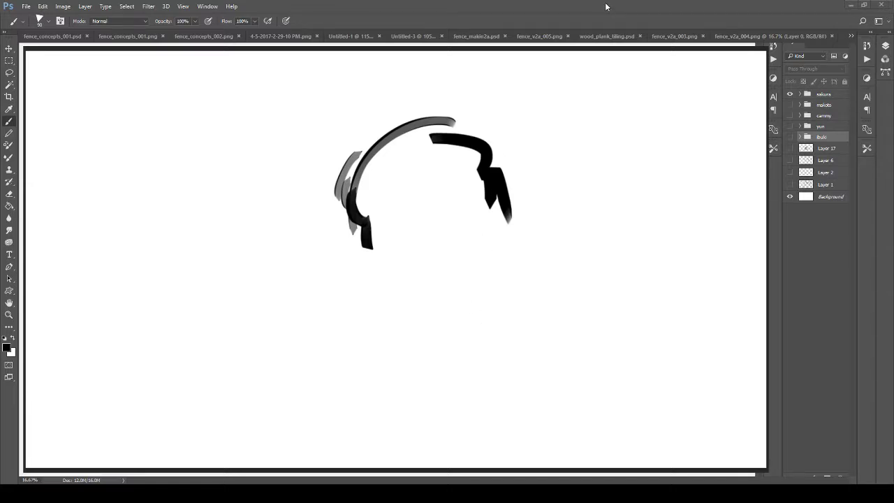
mouse_move(375, 204)
left_mouse_down()
mouse_move(380, 261)
mouse_move(414, 309)
left_mouse_up()
mouse_move(383, 263)
left_mouse_down()
mouse_move(382, 308)
mouse_move(379, 293)
left_mouse_up()
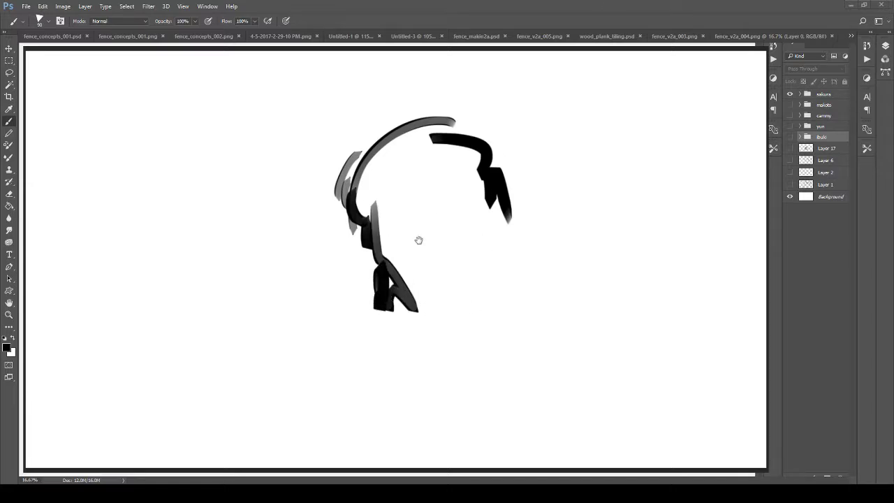
mouse_move(419, 240)
left_mouse_down()
mouse_move(376, 237)
mouse_move(385, 258)
mouse_move(377, 218)
mouse_move(445, 228)
left_mouse_up()
key("e")
key("z")
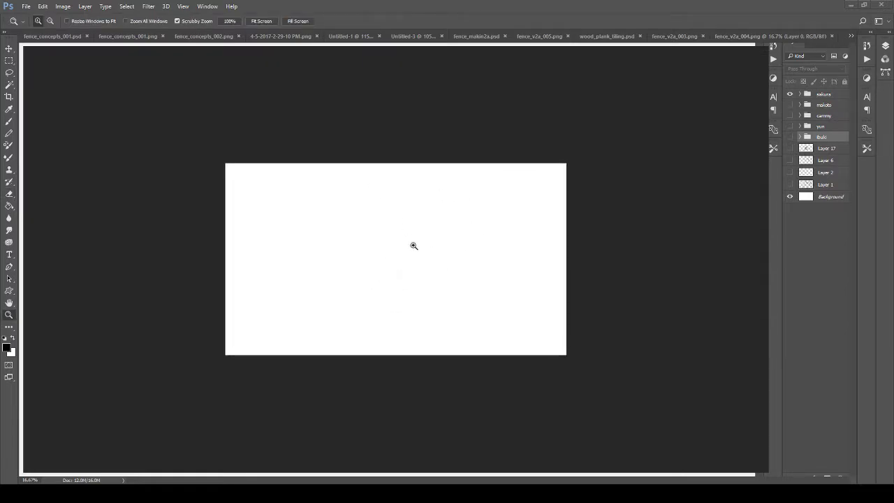
Sketch a small head, shoulder line and one arm thrust up toward the canvas's upper right in black brush strokes.
scroll(446, 284, "up", 1)
key("b")
mouse_move(389, 200)
left_mouse_down()
mouse_move(393, 210)
mouse_move(417, 183)
mouse_move(422, 213)
mouse_move(382, 225)
mouse_move(475, 206)
left_mouse_up()
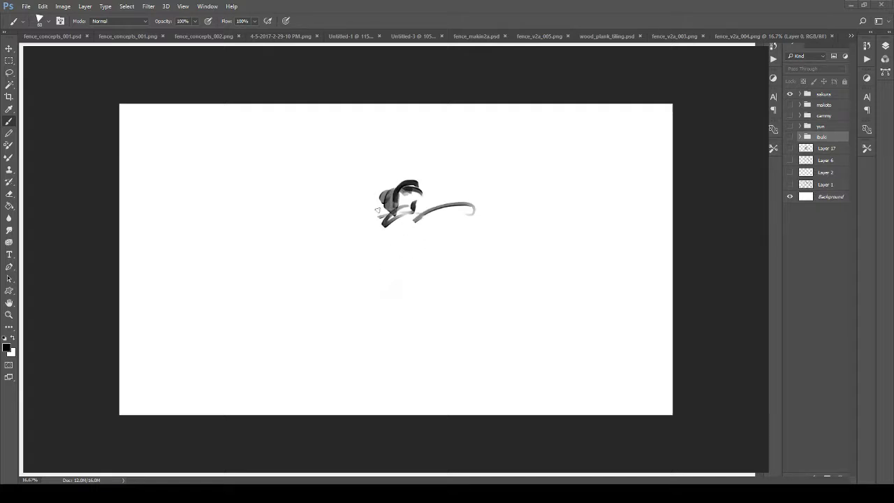
mouse_move(351, 222)
left_mouse_down()
mouse_move(447, 210)
mouse_move(466, 181)
mouse_move(539, 159)
mouse_move(381, 234)
mouse_move(403, 244)
mouse_move(459, 208)
left_mouse_up()
mouse_move(448, 210)
left_mouse_down()
mouse_move(453, 180)
mouse_move(488, 185)
mouse_move(479, 192)
mouse_move(528, 172)
left_mouse_up()
left_click_drag(523, 176, 526, 160)
Rough in the punching figure's torso, hips and the leg trailing toward the canvas's lower left.
mouse_move(396, 236)
left_mouse_down()
mouse_move(449, 222)
mouse_move(454, 234)
mouse_move(419, 257)
left_mouse_up()
left_click_drag(414, 272, 402, 281)
left_click_drag(410, 246, 404, 264)
mouse_move(383, 262)
left_mouse_down()
mouse_move(419, 284)
mouse_move(409, 280)
mouse_move(439, 273)
left_mouse_up()
left_click_drag(442, 265, 450, 284)
mouse_move(378, 278)
left_mouse_down()
mouse_move(336, 312)
mouse_move(433, 268)
mouse_move(388, 303)
mouse_move(382, 294)
mouse_move(309, 304)
left_mouse_up()
mouse_move(311, 302)
left_mouse_down()
mouse_move(265, 352)
mouse_move(301, 327)
left_mouse_up()
left_click_drag(330, 308, 356, 298)
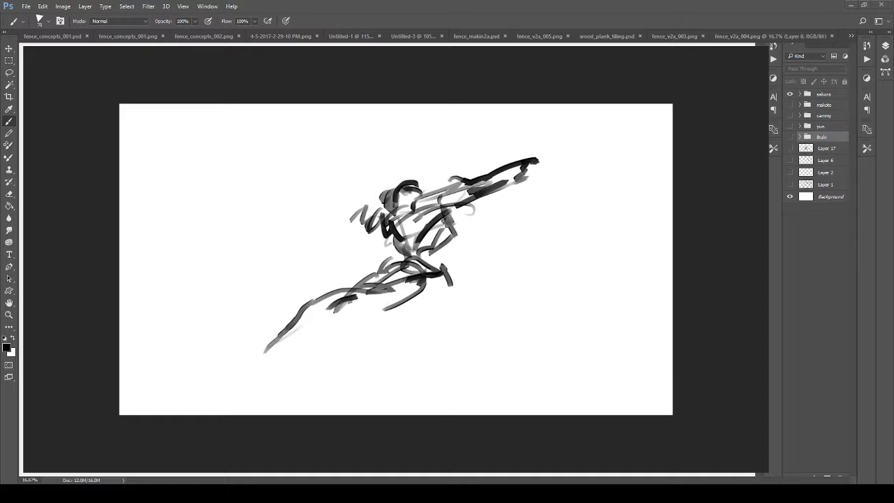
Draw an oversized rounded fist at the end of the raised arm.
mouse_move(441, 222)
left_mouse_down()
mouse_move(524, 180)
mouse_move(531, 161)
mouse_move(603, 170)
left_mouse_up()
left_click_drag(573, 118, 596, 178)
left_click_drag(549, 134, 559, 194)
left_click_drag(594, 162, 569, 183)
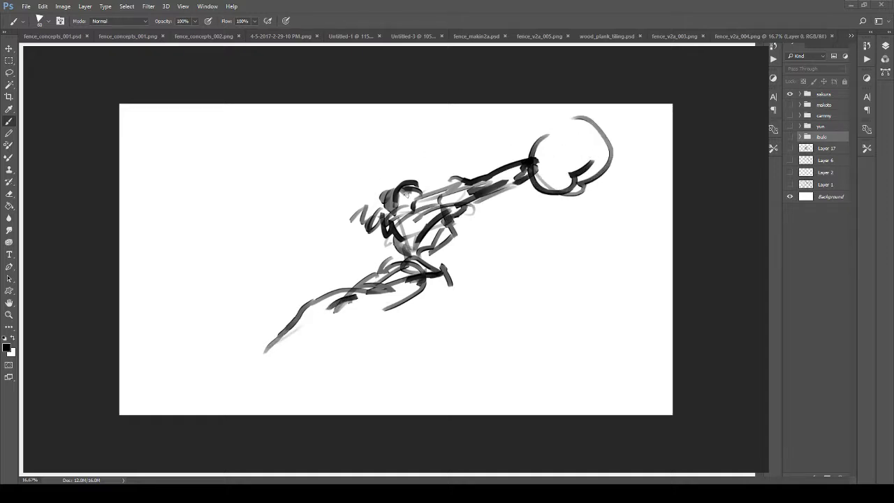
Darken the punching figure's head, torso and trailing leg, and clear the whole sketch from the canvas.
mouse_move(384, 200)
left_mouse_down()
mouse_move(418, 184)
mouse_move(415, 195)
left_mouse_up()
mouse_move(374, 214)
left_mouse_down()
mouse_move(446, 218)
mouse_move(387, 236)
mouse_move(391, 256)
mouse_move(402, 260)
mouse_move(419, 243)
mouse_move(444, 268)
mouse_move(433, 301)
left_mouse_up()
mouse_move(411, 264)
left_mouse_down()
mouse_move(428, 300)
mouse_move(366, 323)
mouse_move(358, 294)
mouse_move(389, 281)
mouse_move(315, 312)
left_mouse_up()
left_click_drag(356, 306, 322, 317)
mouse_move(333, 310)
left_mouse_down()
mouse_move(272, 357)
mouse_move(296, 335)
mouse_move(243, 367)
left_mouse_up()
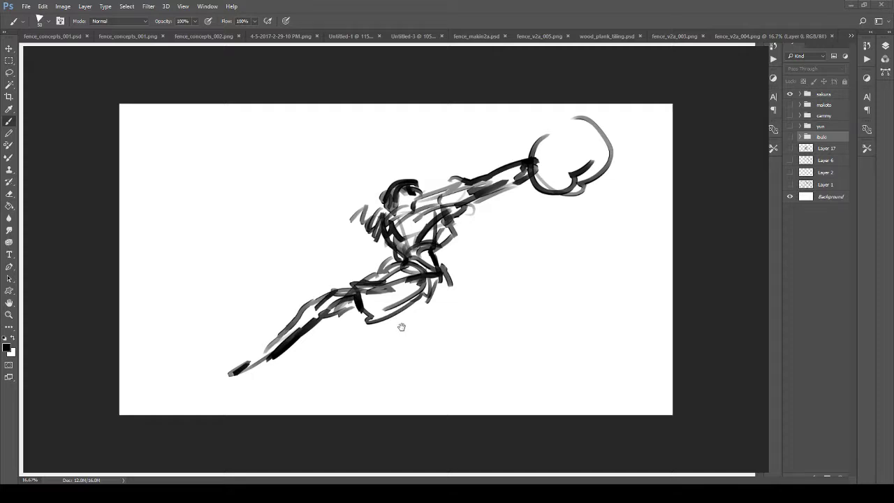
left_click_drag(418, 309, 398, 316)
left_click(704, 97)
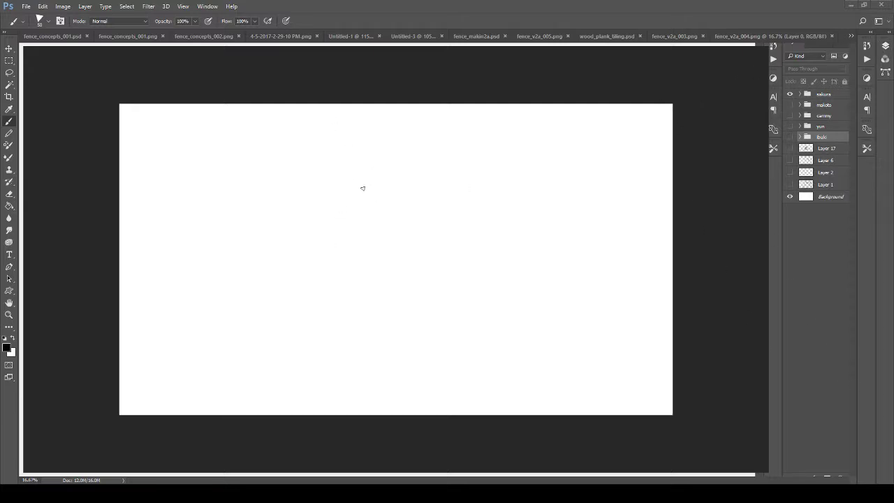
Start a new figure sketch with the head, broad shoulders, chest and waist in the upper middle of the canvas.
mouse_move(356, 181)
left_mouse_down()
mouse_move(343, 201)
mouse_move(396, 166)
left_mouse_up()
mouse_move(347, 200)
left_mouse_down()
mouse_move(414, 183)
mouse_move(396, 149)
mouse_move(417, 143)
mouse_move(433, 151)
mouse_move(399, 180)
mouse_move(424, 171)
mouse_move(425, 183)
mouse_move(427, 155)
mouse_move(382, 181)
mouse_move(421, 183)
mouse_move(382, 201)
mouse_move(430, 190)
mouse_move(447, 202)
mouse_move(457, 197)
mouse_move(379, 215)
mouse_move(390, 221)
mouse_move(439, 202)
mouse_move(460, 216)
mouse_move(421, 250)
mouse_move(393, 234)
mouse_move(392, 241)
mouse_move(412, 225)
mouse_move(461, 248)
mouse_move(377, 255)
left_mouse_up()
mouse_move(401, 246)
left_mouse_down()
mouse_move(445, 241)
mouse_move(467, 258)
left_mouse_up()
mouse_move(374, 170)
left_mouse_down()
mouse_move(358, 171)
mouse_move(334, 201)
left_mouse_up()
mouse_move(346, 194)
left_mouse_down()
mouse_move(379, 185)
mouse_move(353, 194)
mouse_move(356, 209)
mouse_move(321, 222)
mouse_move(328, 220)
left_mouse_up()
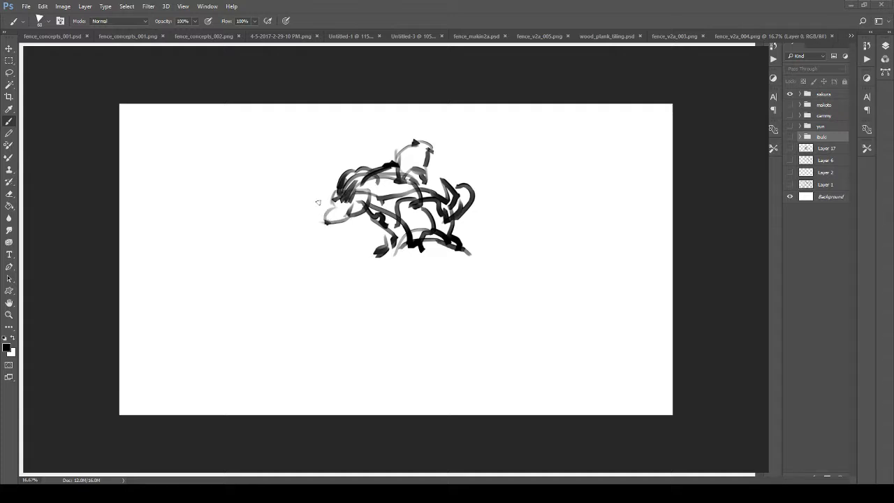
Sketch the broad-shouldered figure's arm reaching down to the lower left and firm up the chest and opposite shoulder.
mouse_move(342, 186)
left_mouse_down()
mouse_move(302, 216)
mouse_move(340, 229)
mouse_move(321, 238)
mouse_move(315, 207)
mouse_move(288, 256)
left_mouse_up()
mouse_move(323, 208)
left_mouse_down()
mouse_move(277, 262)
mouse_move(291, 246)
mouse_move(302, 261)
left_mouse_up()
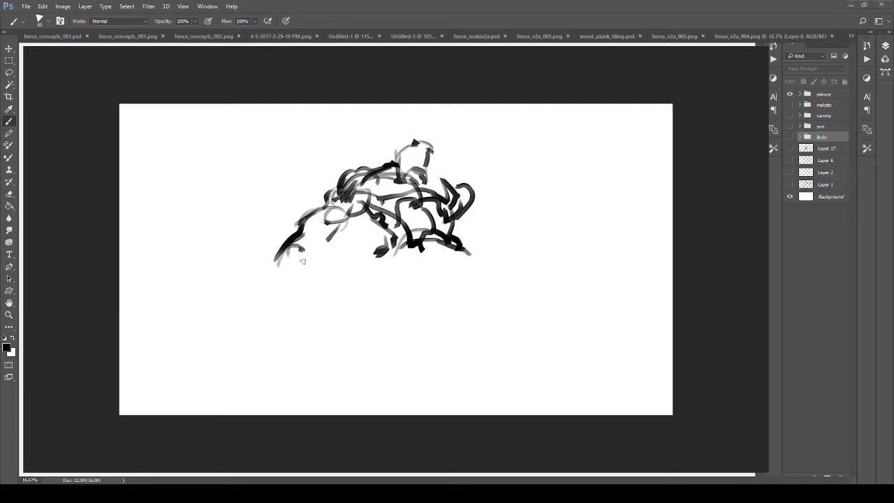
mouse_move(317, 223)
left_mouse_down()
mouse_move(296, 255)
mouse_move(328, 221)
mouse_move(315, 232)
mouse_move(321, 246)
mouse_move(348, 219)
mouse_move(386, 225)
mouse_move(424, 198)
mouse_move(433, 204)
left_mouse_up()
mouse_move(394, 234)
left_mouse_down()
mouse_move(406, 243)
mouse_move(391, 247)
left_mouse_up()
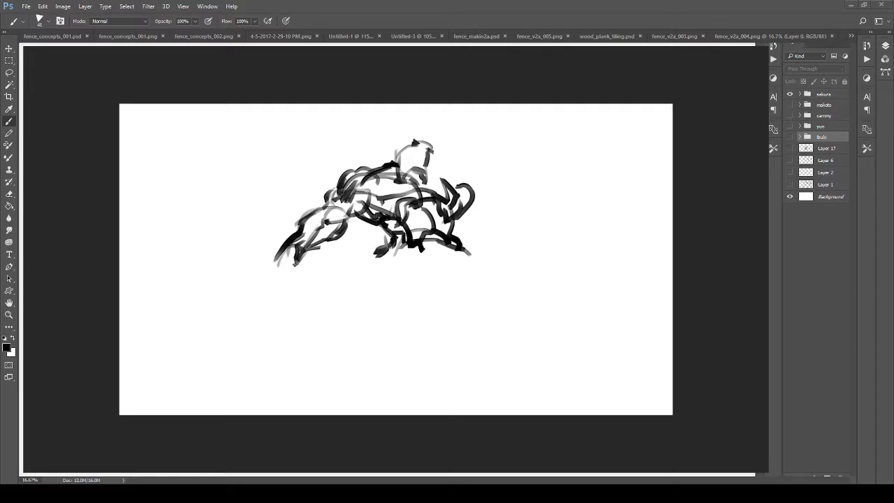
mouse_move(438, 185)
left_mouse_down()
mouse_move(429, 178)
mouse_move(452, 195)
left_mouse_up()
Rough in the broad-shouldered figure's hips and two bent legs below the waist.
mouse_move(404, 247)
left_mouse_down()
mouse_move(395, 264)
mouse_move(437, 254)
mouse_move(441, 273)
mouse_move(386, 276)
left_mouse_up()
mouse_move(392, 264)
left_mouse_down()
mouse_move(419, 255)
mouse_move(419, 272)
left_mouse_up()
left_click_drag(424, 269, 391, 312)
mouse_move(383, 268)
left_mouse_down()
mouse_move(348, 331)
mouse_move(371, 311)
mouse_move(393, 328)
mouse_move(369, 347)
mouse_move(430, 265)
mouse_move(452, 288)
mouse_move(489, 302)
left_mouse_up()
left_click_drag(431, 286, 471, 304)
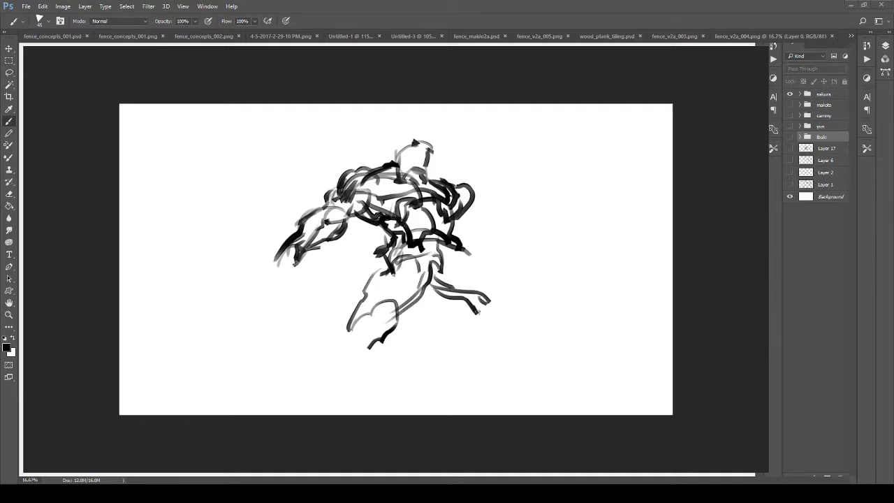
mouse_move(459, 236)
left_mouse_down()
mouse_move(488, 288)
mouse_move(478, 311)
left_mouse_up()
Erase the entire broad-shouldered figure sketch with a large round eraser.
key("e")
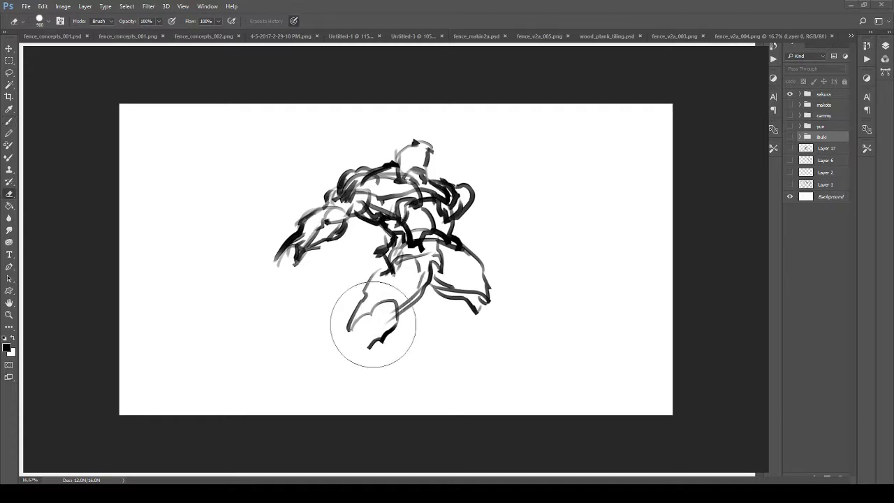
mouse_move(380, 305)
left_mouse_down()
mouse_move(413, 215)
mouse_move(411, 160)
mouse_move(374, 283)
mouse_move(521, 286)
left_mouse_up()
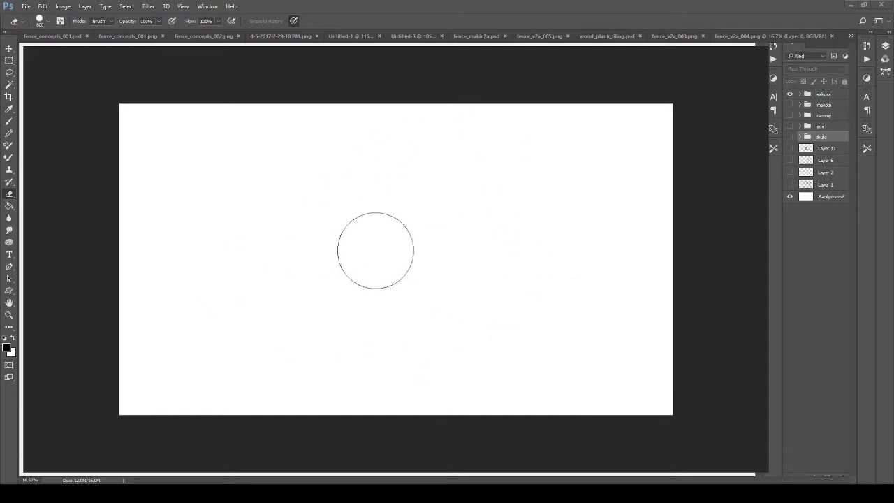
Sketch the head, swept-back hair and shoulder line of a new figure with light black brush strokes.
key("b")
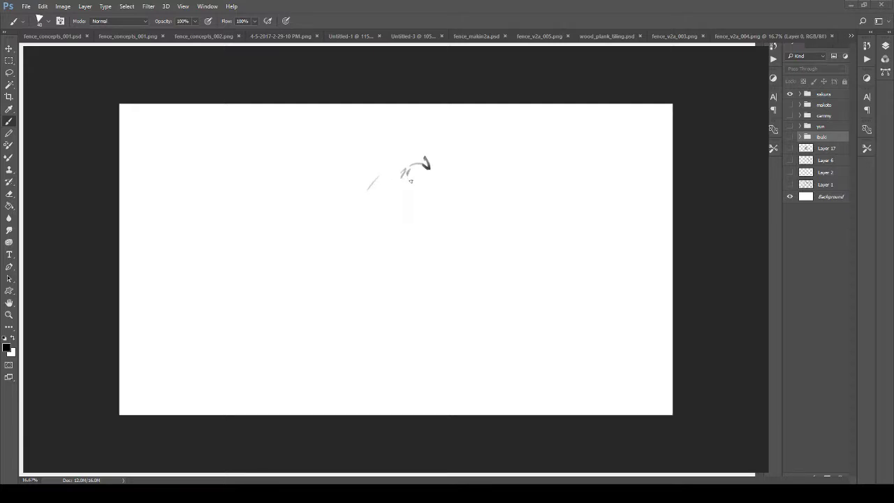
mouse_move(413, 175)
left_mouse_down()
mouse_move(432, 168)
mouse_move(455, 190)
left_mouse_up()
left_click_drag(387, 152, 382, 171)
mouse_move(383, 160)
left_mouse_down()
mouse_move(376, 183)
mouse_move(404, 148)
mouse_move(377, 188)
left_mouse_up()
mouse_move(382, 188)
left_mouse_down()
mouse_move(419, 214)
mouse_move(440, 182)
mouse_move(444, 207)
left_mouse_up()
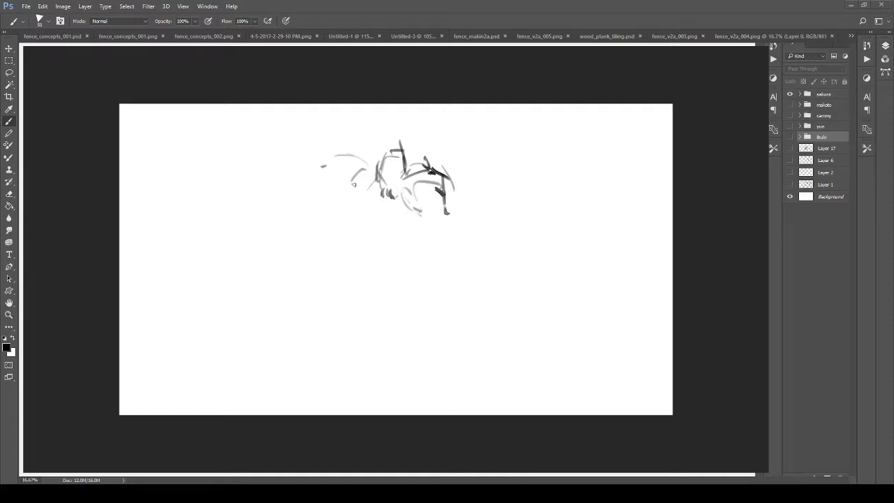
left_click_drag(353, 184, 350, 196)
mouse_move(360, 177)
left_mouse_down()
mouse_move(403, 158)
mouse_move(457, 192)
left_mouse_up()
Draw the new figure's chest, curved back and waist with a slightly smaller brush.
key("bracketleft")
left_click_drag(391, 203, 414, 224)
mouse_move(411, 219)
left_mouse_down()
mouse_move(436, 220)
mouse_move(479, 185)
left_mouse_up()
mouse_move(416, 149)
left_mouse_down()
mouse_move(477, 217)
mouse_move(453, 243)
left_mouse_up()
left_click_drag(479, 214, 467, 240)
mouse_move(461, 174)
left_mouse_down()
mouse_move(489, 221)
mouse_move(475, 247)
left_mouse_up()
mouse_move(478, 215)
left_mouse_down()
mouse_move(481, 227)
mouse_move(452, 243)
mouse_move(488, 225)
left_mouse_up()
left_click_drag(466, 180, 482, 241)
Rough in the pelvis and two legs stretched out in a wide split to either side.
left_click_drag(409, 258, 447, 234)
mouse_move(417, 256)
left_mouse_down()
mouse_move(472, 235)
mouse_move(481, 252)
left_mouse_up()
left_click_drag(388, 250, 356, 278)
mouse_move(373, 236)
left_mouse_down()
mouse_move(292, 271)
mouse_move(236, 311)
left_mouse_up()
mouse_move(351, 279)
left_mouse_down()
mouse_move(472, 263)
mouse_move(580, 279)
left_mouse_up()
mouse_move(506, 233)
left_mouse_down()
mouse_move(550, 263)
mouse_move(601, 271)
left_mouse_up()
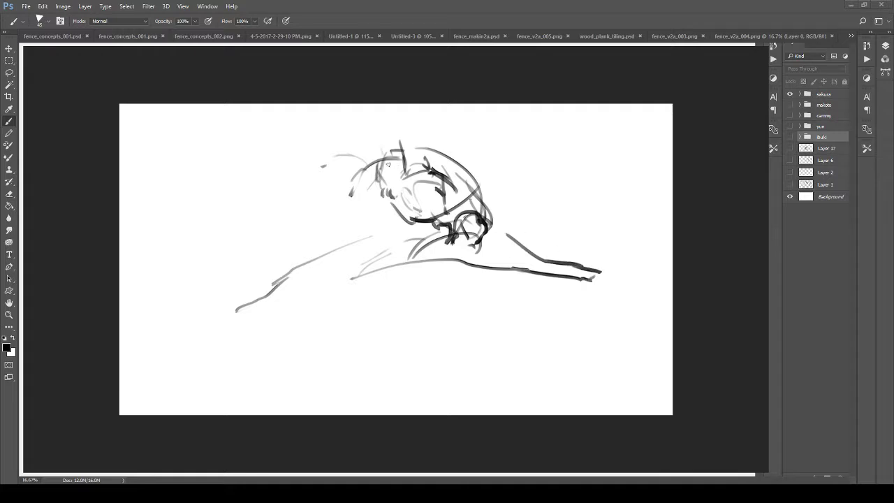
Add strokes to the head and waist, and define the hips and upper thighs of the split-leg figure.
left_click_drag(388, 165, 410, 171)
mouse_move(423, 228)
left_mouse_down()
mouse_move(372, 255)
mouse_move(355, 252)
mouse_move(371, 266)
mouse_move(435, 250)
left_mouse_up()
mouse_move(372, 271)
left_mouse_down()
mouse_move(467, 258)
mouse_move(459, 264)
mouse_move(473, 271)
mouse_move(479, 246)
mouse_move(497, 232)
left_mouse_up()
mouse_move(482, 238)
left_mouse_down()
mouse_move(505, 232)
mouse_move(525, 245)
left_mouse_up()
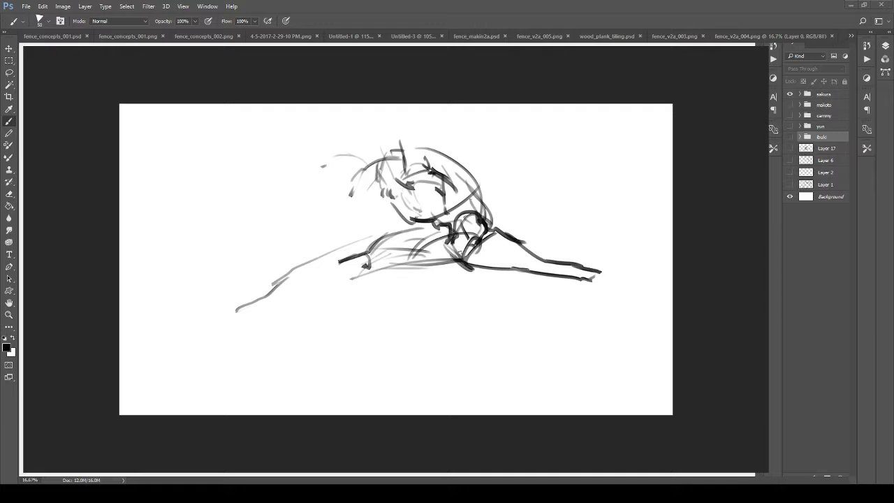
Shape the thigh and knee of the right-hand leg and the knee, calf and foot of the left-hand leg.
left_click_drag(459, 251, 574, 280)
left_click_drag(529, 249, 563, 267)
left_click_drag(552, 271, 581, 285)
left_click_drag(546, 253, 620, 272)
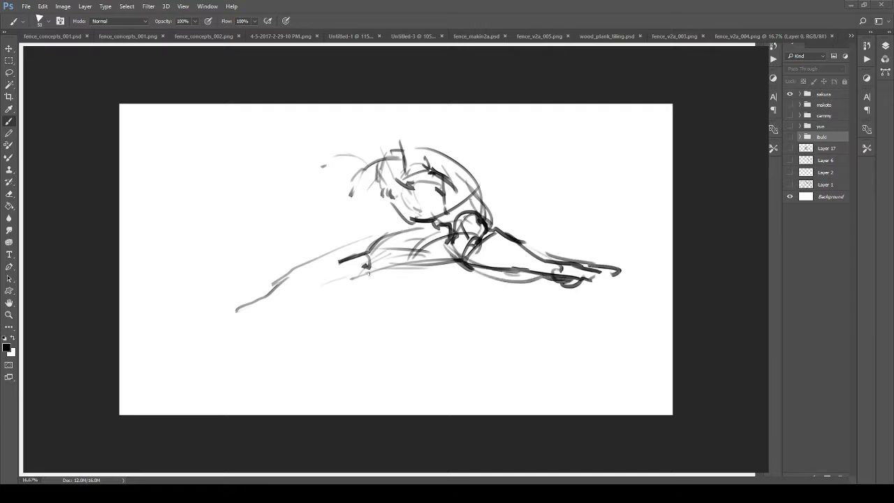
mouse_move(356, 249)
left_mouse_down()
mouse_move(241, 311)
mouse_move(336, 278)
left_mouse_up()
left_click_drag(258, 315, 392, 264)
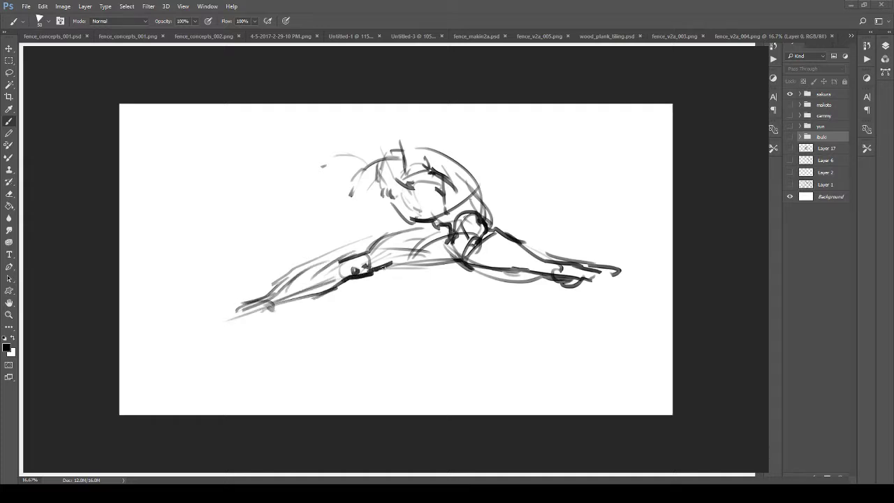
left_click_drag(241, 304, 191, 325)
Move the split-leg figure down and left, and scale the whole sketch down slightly with Free Transform.
key("v")
mouse_move(391, 232)
left_mouse_down()
mouse_move(367, 227)
mouse_move(371, 255)
left_mouse_up()
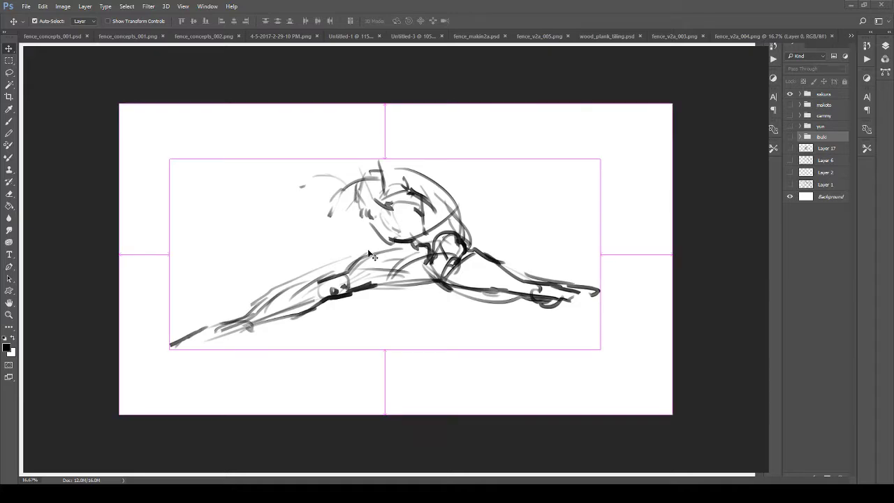
key("ctrl+t")
left_click_drag(170, 160, 230, 222)
left_click_drag(321, 268, 283, 241)
key("Return")
Darken the figure's waist and hip contours and the outline of the left-hand thigh.
key("z")
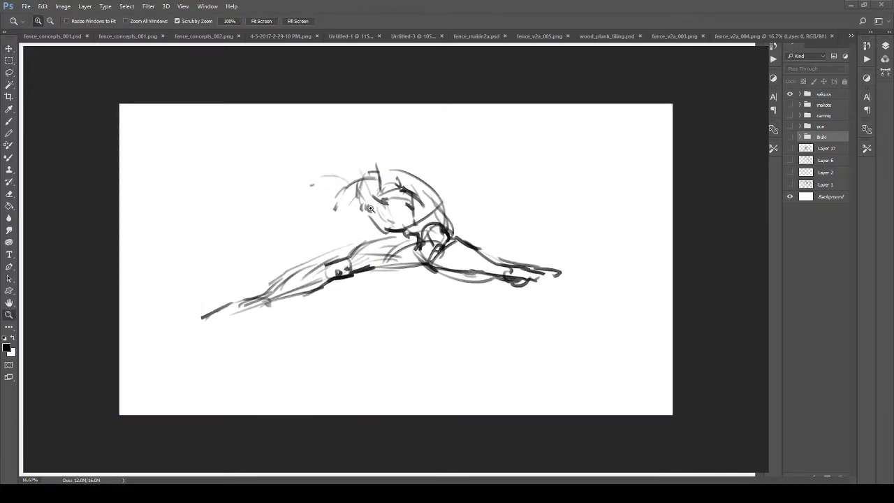
left_click_drag(365, 241, 455, 234)
mouse_move(454, 234)
left_mouse_down()
mouse_move(435, 292)
mouse_move(387, 292)
left_mouse_up()
key("b")
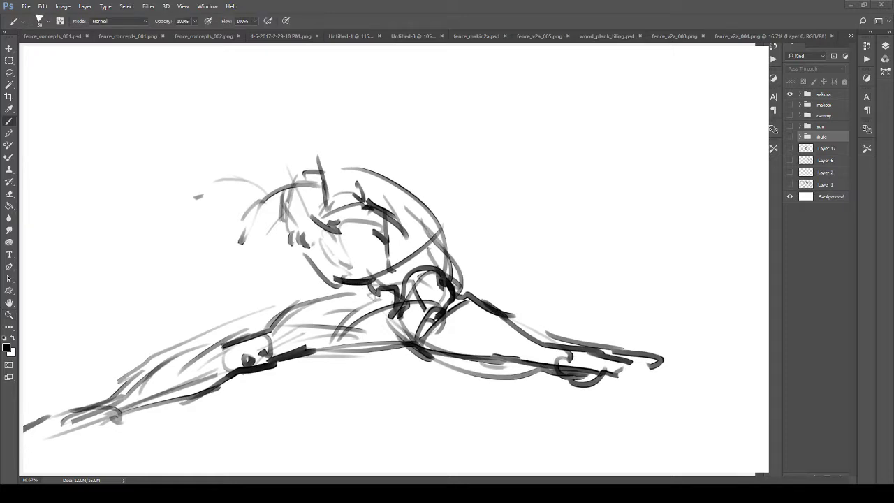
mouse_move(346, 265)
left_mouse_down()
mouse_move(375, 286)
mouse_move(377, 259)
mouse_move(377, 318)
left_mouse_up()
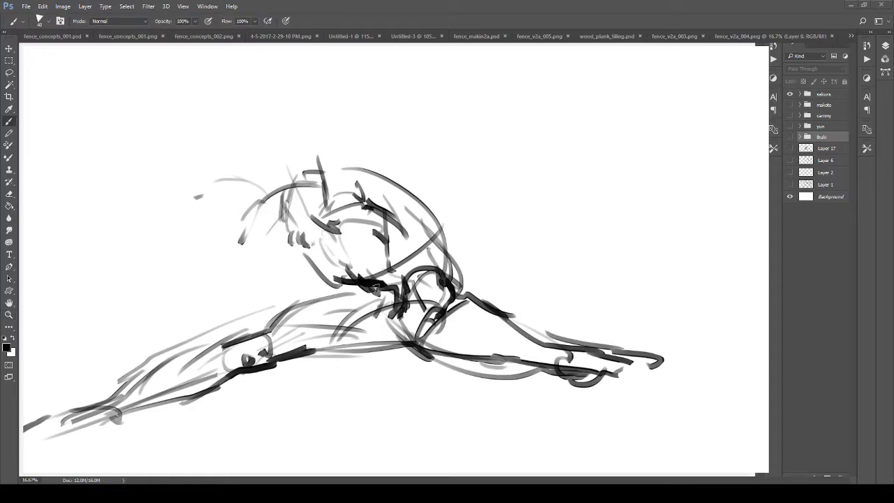
left_click_drag(379, 285, 249, 329)
left_click_drag(314, 346, 413, 338)
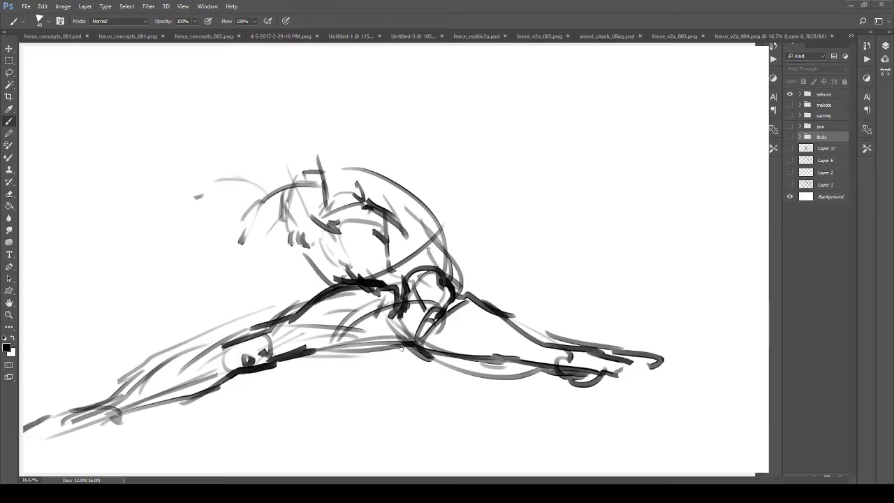
mouse_move(388, 299)
left_mouse_down()
mouse_move(418, 348)
mouse_move(433, 339)
left_mouse_up()
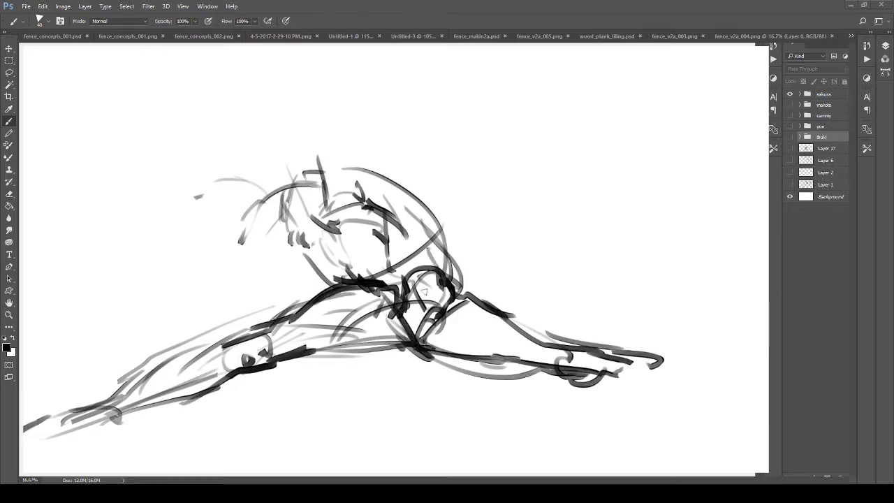
mouse_move(390, 276)
left_mouse_down()
mouse_move(418, 268)
mouse_move(420, 288)
left_mouse_up()
mouse_move(293, 184)
left_mouse_down()
mouse_move(298, 241)
mouse_move(342, 246)
mouse_move(377, 246)
left_mouse_up()
key("ctrl+alt+z")
key("ctrl+alt+z")
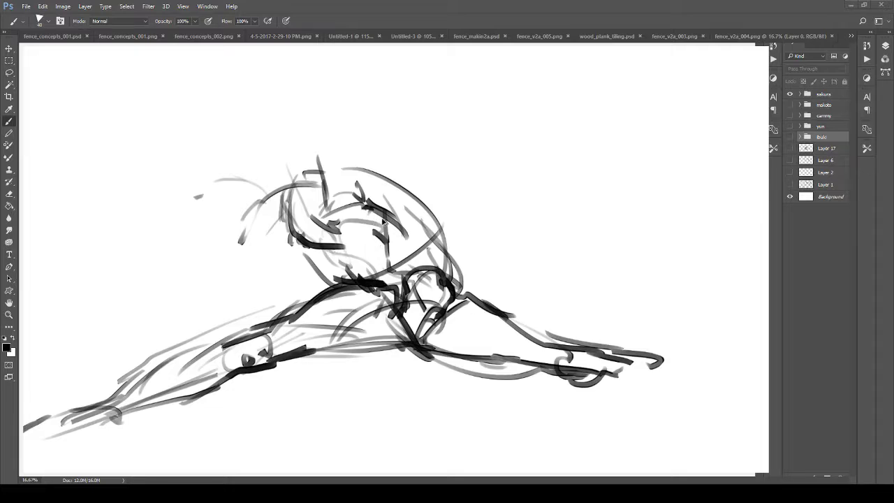
Reinforce the hip contours at the lower back and crotch with heavy strokes.
left_click_drag(455, 275, 462, 299)
mouse_move(372, 301)
left_mouse_down()
mouse_move(401, 341)
mouse_move(502, 360)
mouse_move(400, 276)
mouse_move(445, 301)
left_mouse_up()
left_click_drag(460, 288, 461, 306)
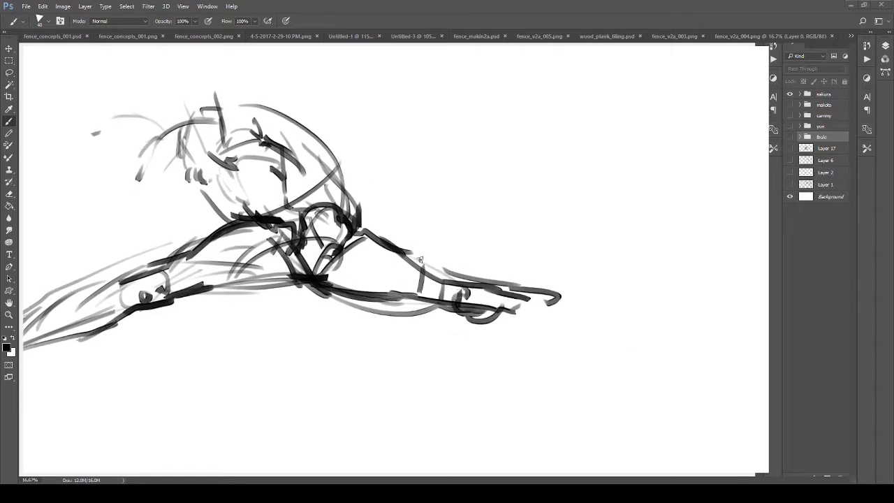
Extend the right-hand leg past the knee with a calf contour and lower leg tapering to a pointed foot.
mouse_move(420, 265)
left_mouse_down()
mouse_move(507, 276)
mouse_move(558, 271)
mouse_move(603, 288)
left_mouse_up()
left_click_drag(461, 308, 521, 322)
left_click_drag(522, 322, 638, 310)
left_click_drag(542, 301, 647, 306)
left_click_drag(606, 301, 664, 301)
mouse_move(543, 289)
left_mouse_down()
mouse_move(543, 259)
mouse_move(593, 254)
mouse_move(503, 217)
mouse_move(518, 219)
left_mouse_up()
Erase the split-leg figure's head and torso above the hips with a 200 px eraser.
key("z")
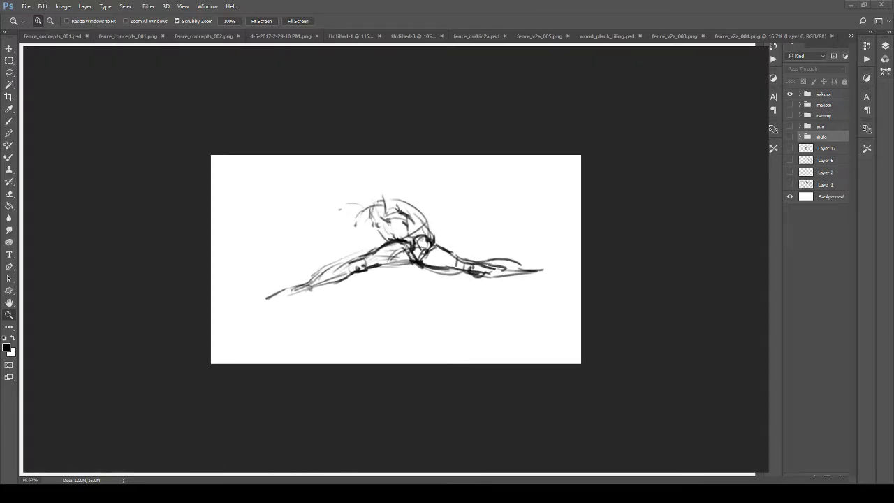
left_click_drag(382, 268, 435, 303)
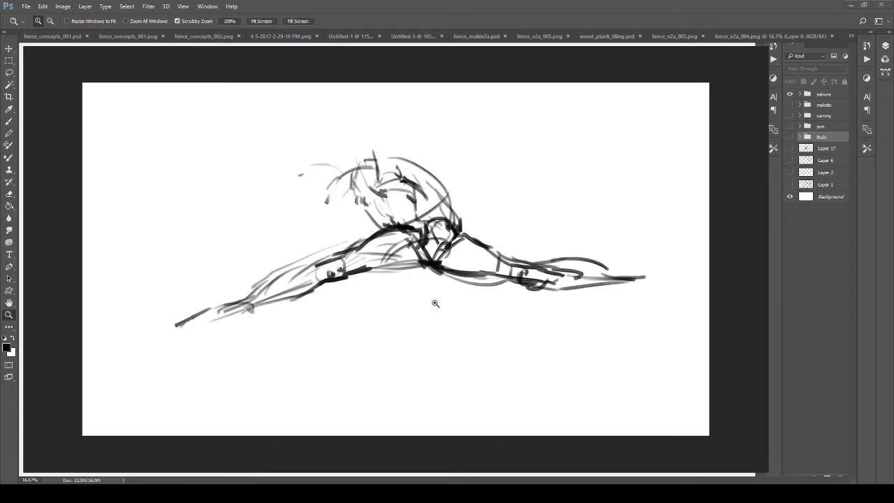
left_click_drag(398, 256, 441, 248)
mouse_move(412, 241)
left_mouse_down()
mouse_move(375, 255)
mouse_move(376, 288)
mouse_move(320, 294)
left_mouse_up()
key("b")
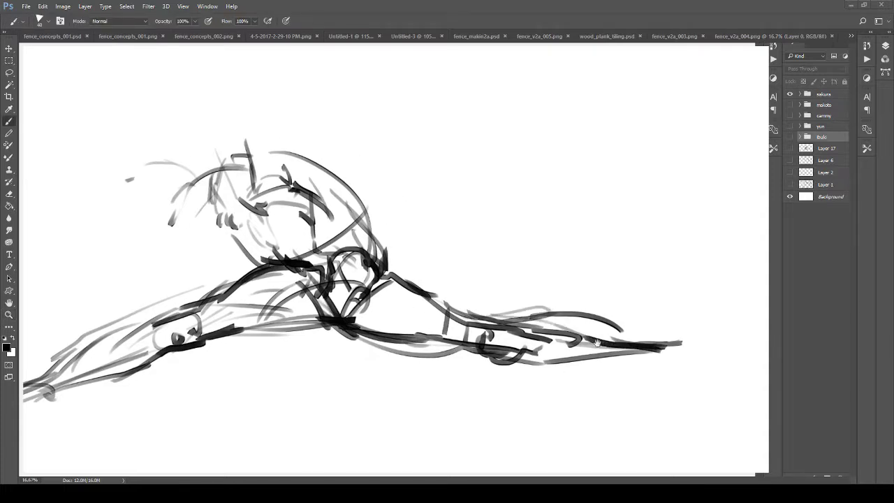
left_click_drag(597, 342, 664, 358)
key("e")
key("bracketright")
key("bracketright")
key("bracketright")
key("bracketright")
key("bracketright")
key("bracketright")
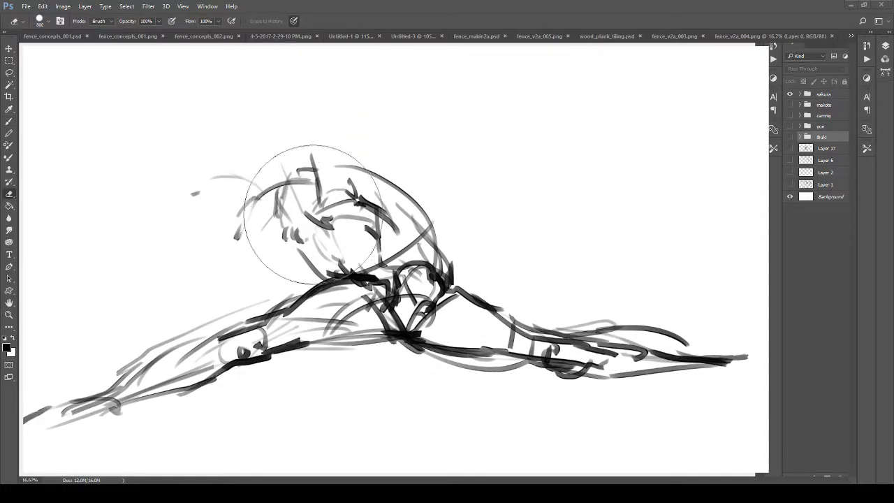
key("bracketleft")
key("bracketleft")
key("bracketleft")
key("bracketleft")
key("bracketleft")
key("bracketleft")
key("bracketleft")
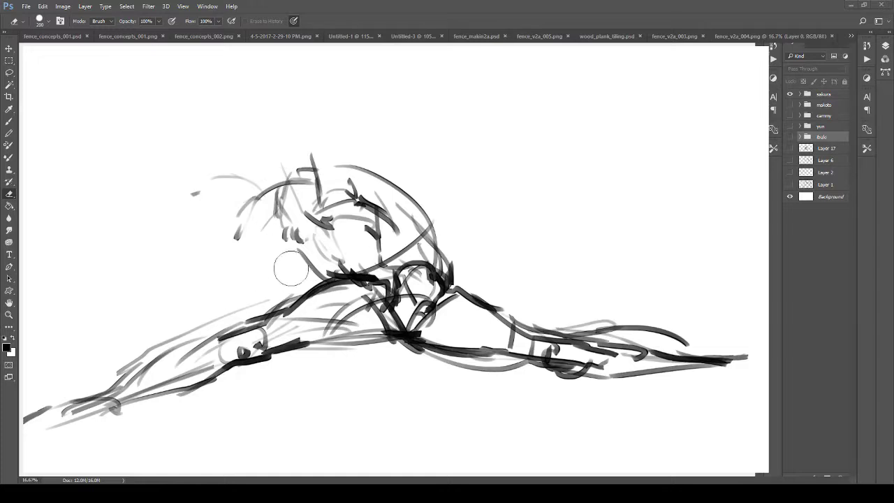
mouse_move(291, 268)
left_mouse_down()
mouse_move(293, 293)
mouse_move(342, 287)
mouse_move(286, 225)
mouse_move(275, 149)
mouse_move(261, 244)
mouse_move(399, 205)
mouse_move(419, 237)
left_mouse_up()
Redraw the split-leg figure's torso as an upright, tapered shape rising from the hips.
key("b")
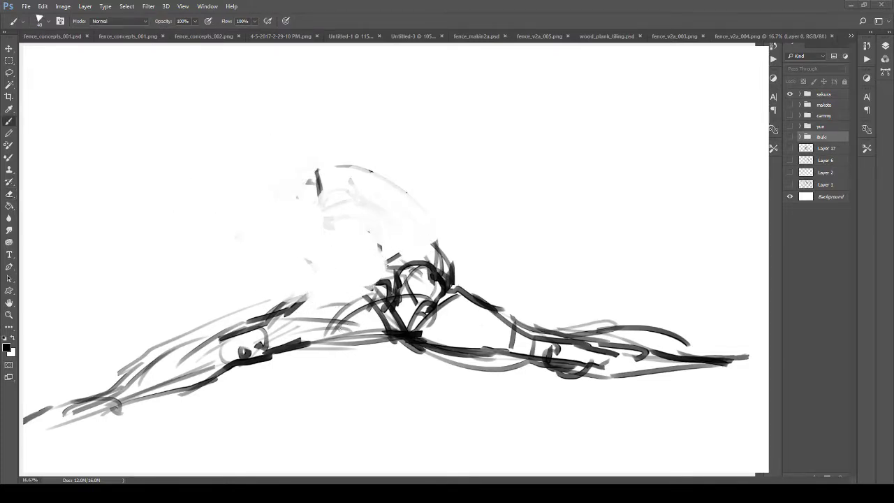
mouse_move(370, 338)
left_mouse_down()
mouse_move(420, 346)
mouse_move(419, 333)
left_mouse_up()
mouse_move(354, 292)
left_mouse_down()
mouse_move(386, 278)
mouse_move(337, 190)
mouse_move(332, 151)
left_mouse_up()
left_click_drag(353, 211, 372, 171)
left_click_drag(361, 129, 435, 222)
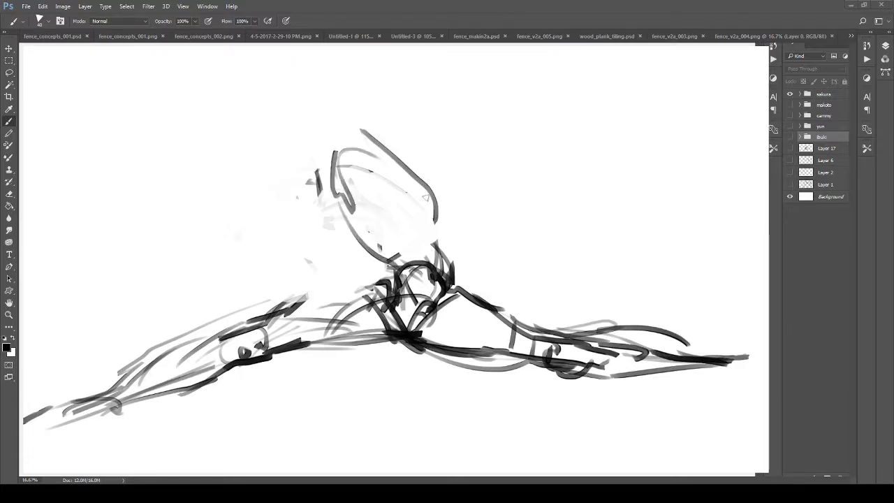
left_click_drag(420, 180, 424, 242)
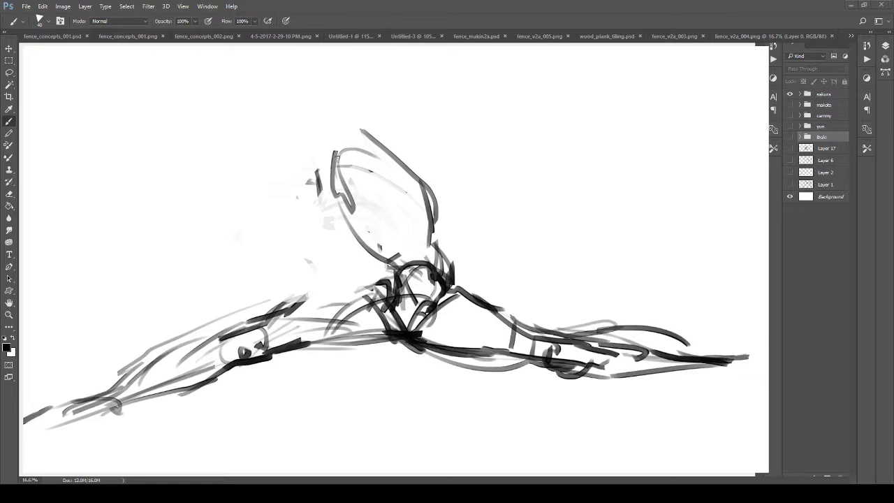
Sketch an arm shape across the upper torso, stretching to the right and tapering to a point.
left_click_drag(356, 148, 456, 184)
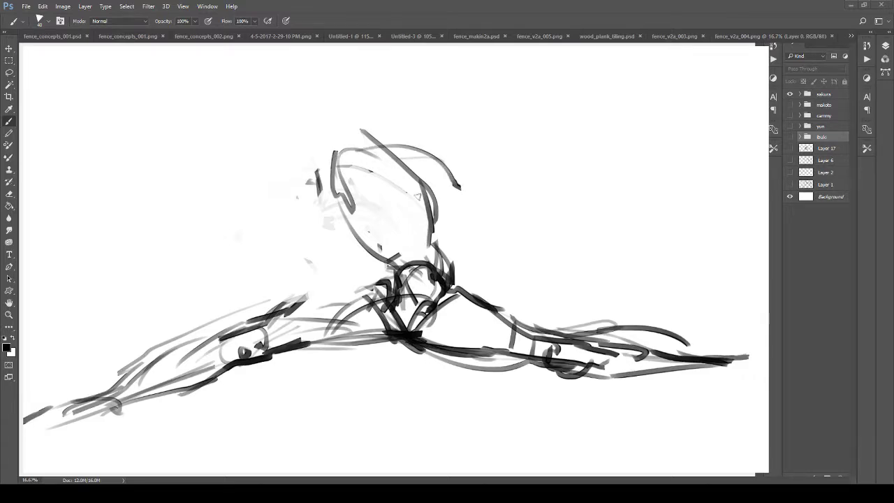
mouse_move(388, 149)
left_mouse_down()
mouse_move(364, 191)
mouse_move(475, 188)
mouse_move(510, 174)
left_mouse_up()
left_click_drag(377, 134, 558, 176)
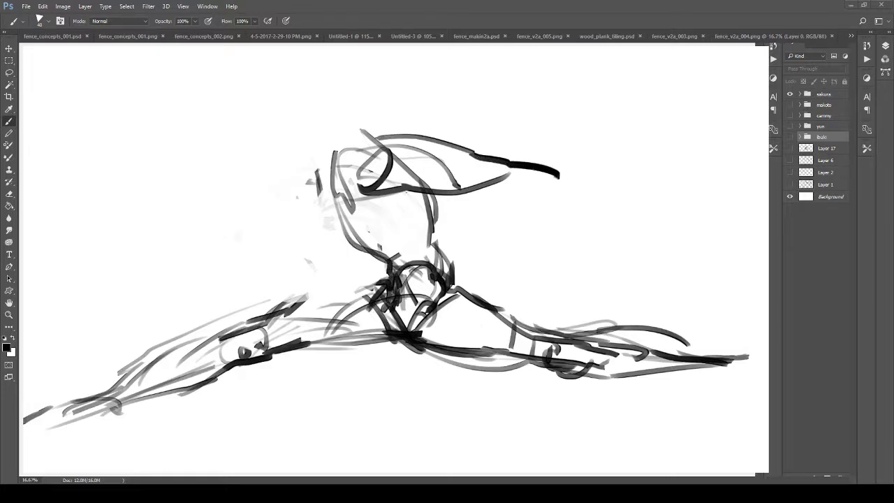
Clear the whole split-leg figure sketch from the canvas.
key("z")
mouse_move(387, 234)
left_mouse_down()
mouse_move(340, 244)
mouse_move(362, 264)
mouse_move(370, 259)
left_mouse_up()
key("e")
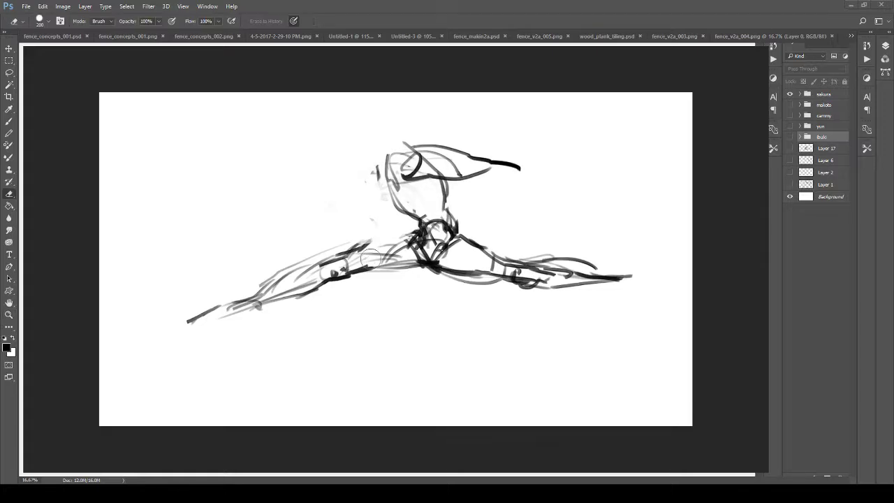
left_click(717, 91)
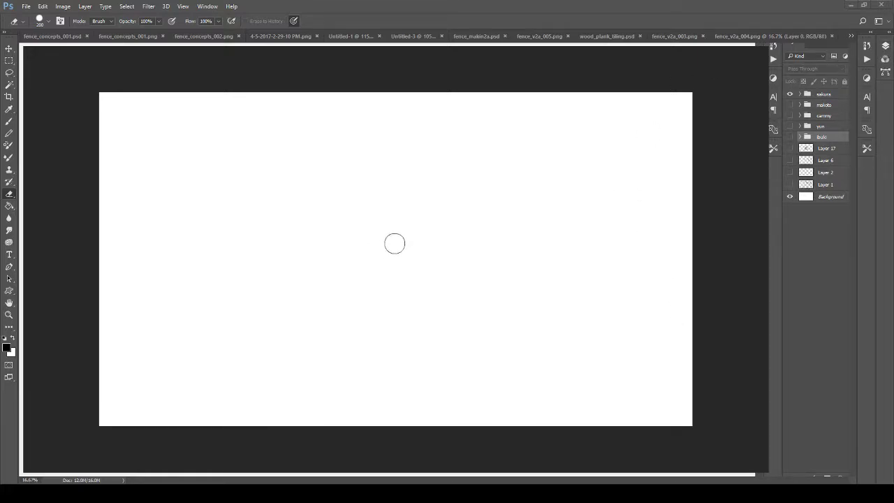
Sketch a small torso gesture with arched curves in the upper middle of the blank canvas.
key("z")
left_click_drag(398, 248, 413, 258)
key("b")
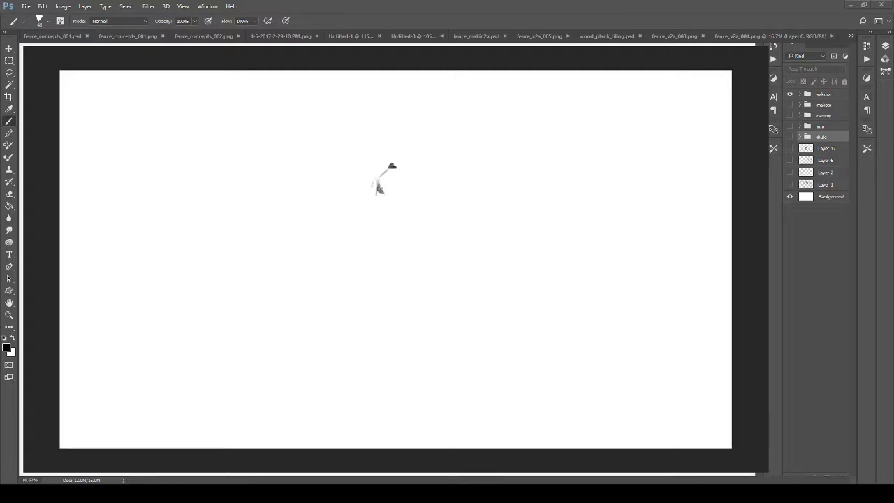
left_click_drag(379, 188, 425, 167)
mouse_move(365, 175)
left_mouse_down()
mouse_move(358, 192)
mouse_move(370, 205)
mouse_move(394, 165)
left_mouse_up()
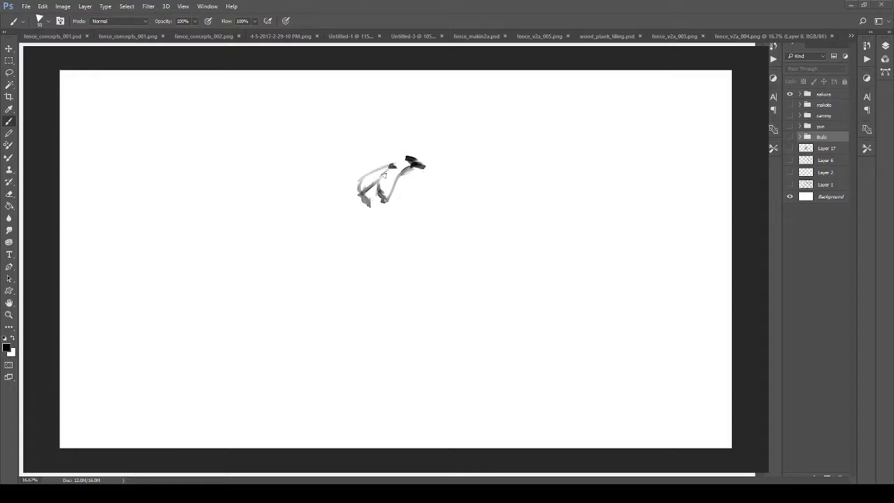
mouse_move(366, 193)
left_mouse_down()
mouse_move(371, 212)
mouse_move(422, 203)
mouse_move(441, 218)
left_mouse_up()
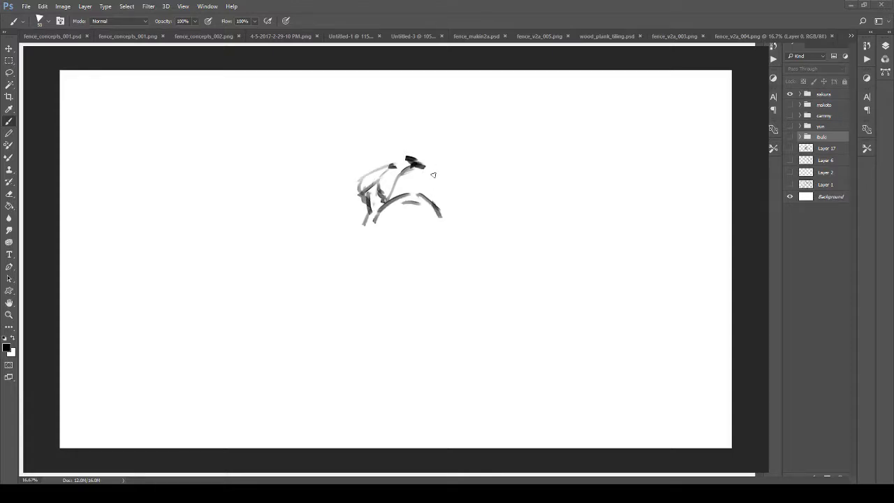
left_click_drag(433, 174, 436, 208)
mouse_move(447, 186)
left_mouse_down()
mouse_move(420, 223)
mouse_move(370, 251)
mouse_move(420, 222)
mouse_move(424, 264)
left_mouse_up()
left_click_drag(428, 221, 422, 259)
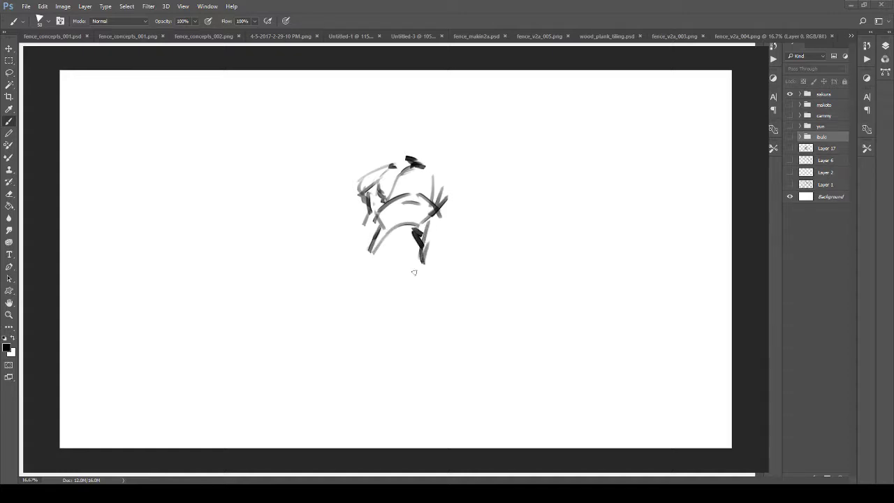
Clear the small torso gesture from the canvas.
key("e")
mouse_move(372, 185)
left_mouse_down()
mouse_move(412, 167)
mouse_move(413, 261)
mouse_move(393, 228)
left_mouse_up()
key("b")
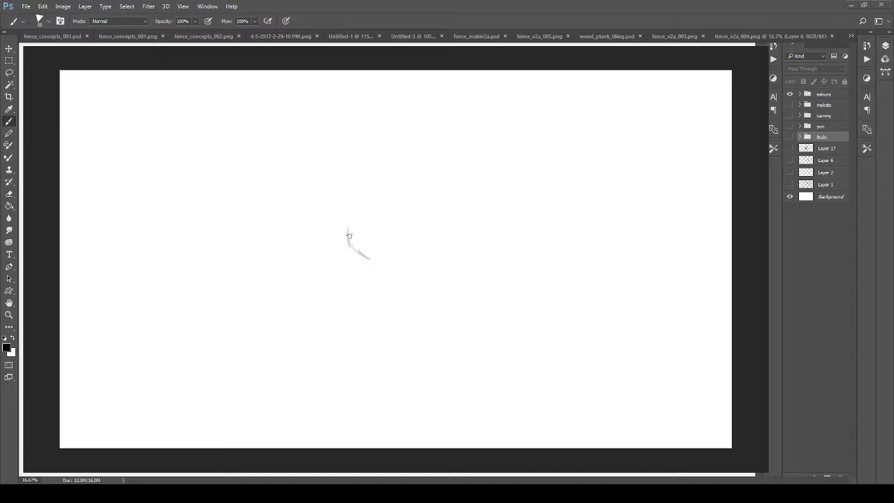
Sketch a shoulder with a long arm slanting down to the right, ending in a splayed, planted hand.
mouse_move(349, 235)
left_mouse_down()
mouse_move(338, 231)
mouse_move(368, 260)
mouse_move(356, 218)
mouse_move(365, 256)
left_mouse_up()
mouse_move(343, 197)
left_mouse_down()
mouse_move(347, 235)
mouse_move(364, 251)
left_mouse_up()
mouse_move(343, 225)
left_mouse_down()
mouse_move(363, 214)
mouse_move(418, 295)
left_mouse_up()
left_click_drag(380, 268, 431, 323)
mouse_move(379, 228)
left_mouse_down()
mouse_move(448, 331)
mouse_move(434, 349)
left_mouse_up()
mouse_move(454, 346)
left_mouse_down()
mouse_move(474, 362)
mouse_move(412, 374)
left_mouse_up()
mouse_move(404, 365)
left_mouse_down()
mouse_move(429, 359)
mouse_move(415, 372)
mouse_move(425, 369)
mouse_move(454, 340)
left_mouse_up()
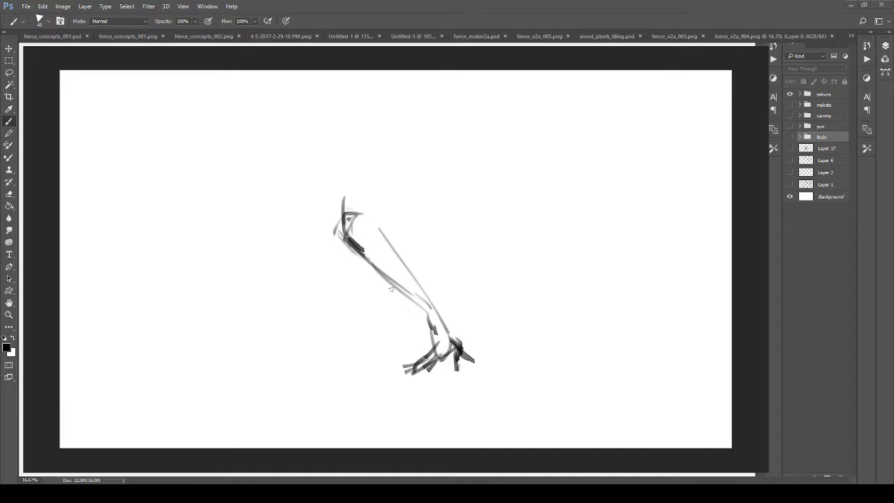
Strengthen both contours of the slanted arm from the shoulder past the elbow to the wrist.
mouse_move(343, 206)
left_mouse_down()
mouse_move(368, 193)
mouse_move(329, 238)
mouse_move(372, 246)
mouse_move(402, 268)
left_mouse_up()
mouse_move(347, 246)
left_mouse_down()
mouse_move(410, 297)
mouse_move(441, 345)
left_mouse_up()
left_click_drag(391, 248, 445, 318)
left_click_drag(384, 272, 435, 327)
left_click_drag(431, 323, 451, 352)
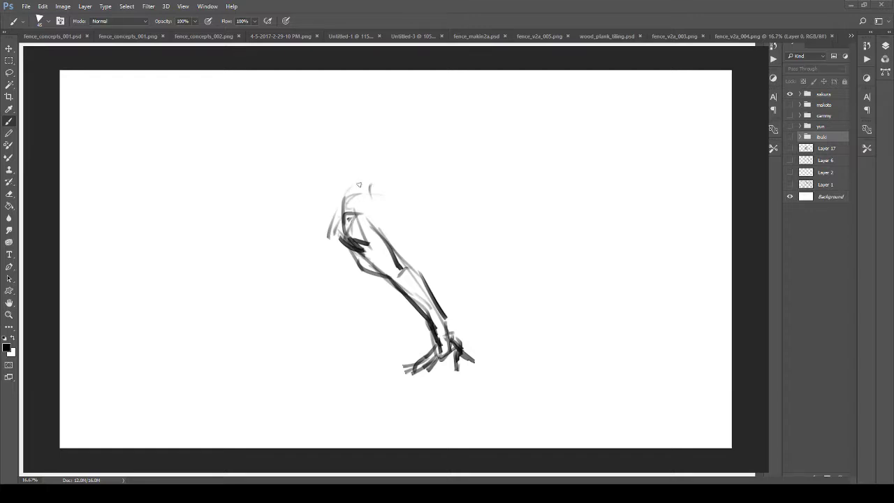
Draw a boxy upright block above the shoulder of the slanted arm.
left_click_drag(342, 161, 341, 204)
left_click_drag(344, 203, 380, 216)
left_click_drag(348, 224, 378, 219)
left_click_drag(354, 190, 348, 207)
mouse_move(349, 207)
left_mouse_down()
mouse_move(362, 229)
mouse_move(348, 176)
mouse_move(386, 172)
mouse_move(388, 229)
left_mouse_up()
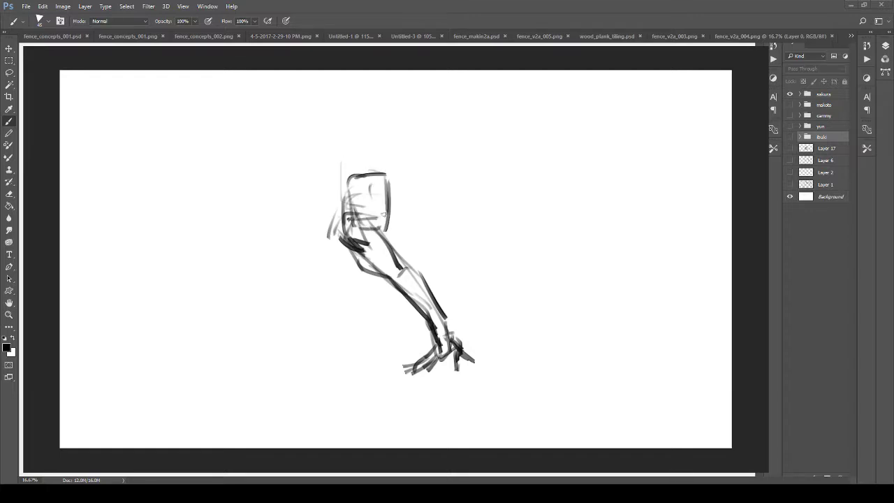
Darken the shoulder curves below the block and sweep loose body contours out to its right.
left_click_drag(369, 183, 363, 218)
mouse_move(363, 176)
left_mouse_down()
mouse_move(368, 233)
mouse_move(338, 244)
mouse_move(343, 258)
left_mouse_up()
left_click_drag(336, 242, 372, 255)
left_click_drag(350, 207, 338, 254)
left_click_drag(368, 182, 352, 229)
mouse_move(357, 227)
left_mouse_down()
mouse_move(427, 214)
mouse_move(455, 222)
left_mouse_up()
mouse_move(411, 182)
left_mouse_down()
mouse_move(469, 224)
mouse_move(410, 282)
left_mouse_up()
Rough in a second limb below the shoulder and crossing guide strokes on the lower body.
mouse_move(357, 257)
left_mouse_down()
mouse_move(329, 290)
mouse_move(377, 288)
left_mouse_up()
mouse_move(329, 307)
left_mouse_down()
mouse_move(370, 305)
mouse_move(363, 307)
left_mouse_up()
left_click_drag(392, 278, 380, 306)
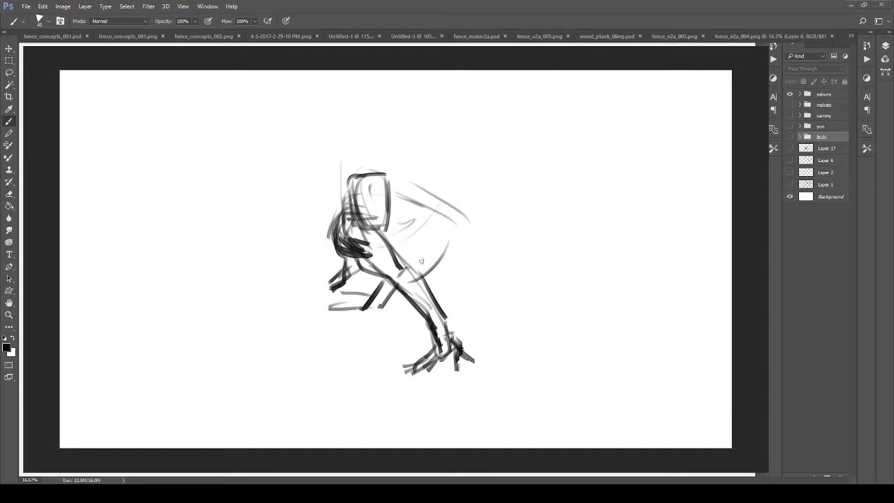
mouse_move(418, 264)
left_mouse_down()
mouse_move(423, 216)
mouse_move(424, 249)
left_mouse_up()
left_click_drag(349, 262, 387, 281)
left_click_drag(407, 252, 441, 240)
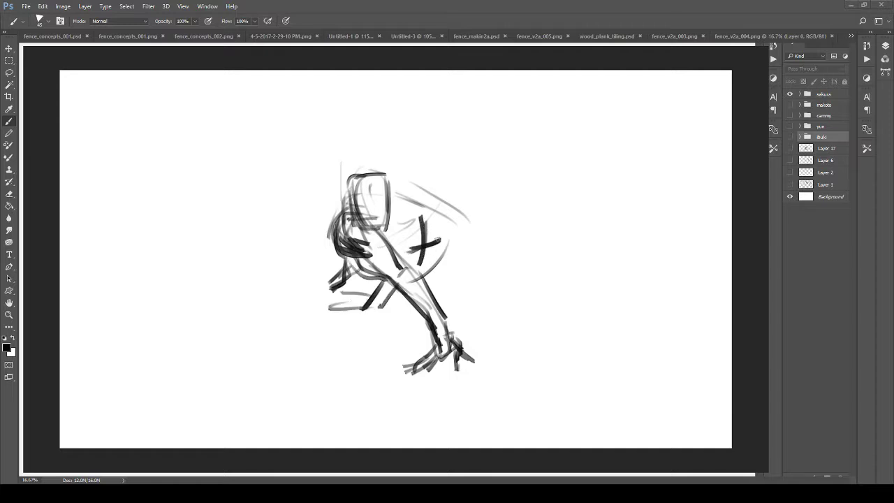
Erase the second limb, and redraw the curve under the shoulder and the waist lines.
key("e")
mouse_move(313, 287)
left_mouse_down()
mouse_move(351, 303)
mouse_move(382, 296)
left_mouse_up()
key("b")
mouse_move(340, 253)
left_mouse_down()
mouse_move(360, 283)
mouse_move(377, 278)
left_mouse_up()
left_click_drag(417, 247, 458, 234)
mouse_move(401, 198)
left_mouse_down()
mouse_move(420, 184)
mouse_move(423, 221)
left_mouse_up()
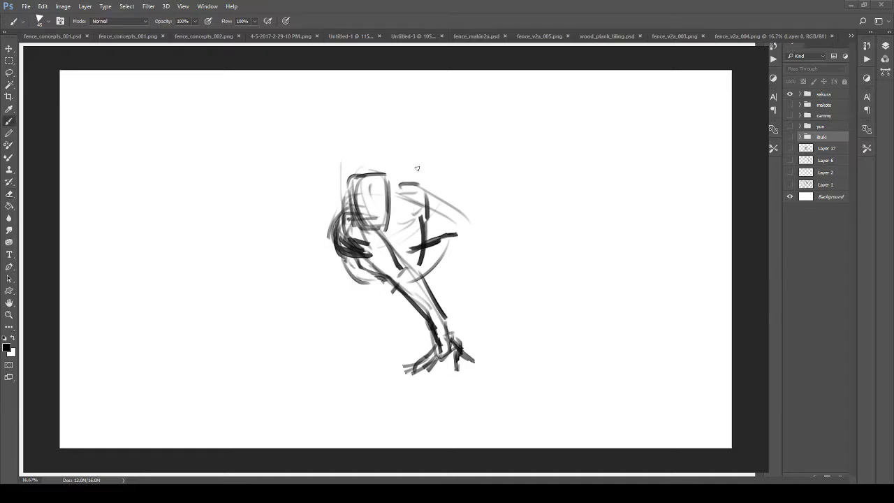
Draw a rounded hip form and a leg stretching to the right from it, ending in a pointed foot.
mouse_move(403, 167)
left_mouse_down()
mouse_move(439, 204)
mouse_move(448, 182)
left_mouse_up()
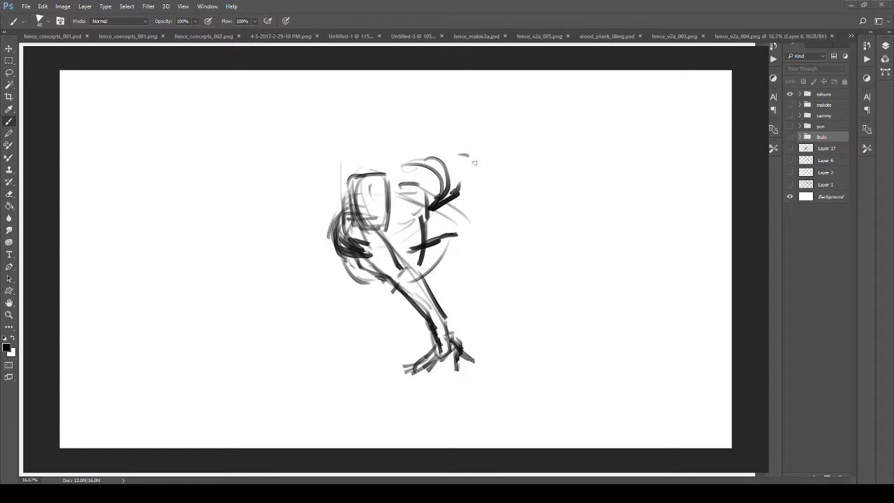
left_click_drag(447, 164, 544, 159)
mouse_move(458, 183)
left_mouse_down()
mouse_move(495, 171)
mouse_move(574, 186)
left_mouse_up()
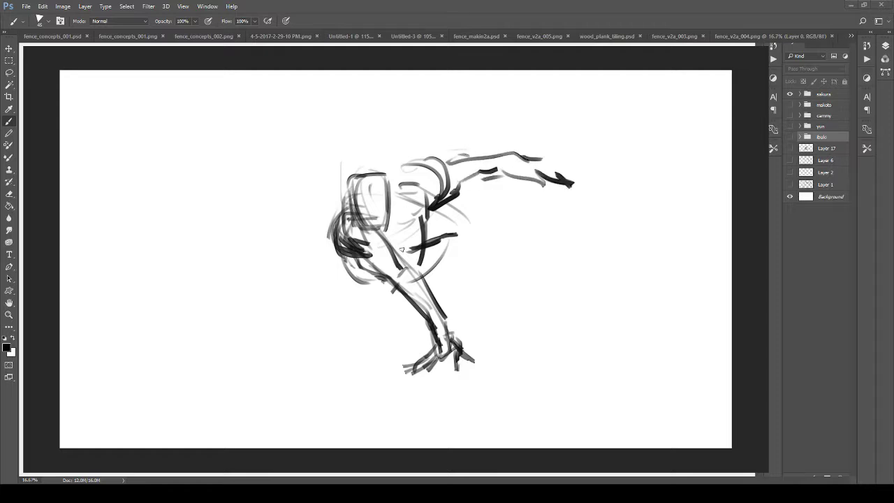
Darken the belly line up to the hip, and erase the guide strokes beneath it and around the shoulder.
mouse_move(411, 232)
left_mouse_down()
mouse_move(385, 246)
mouse_move(446, 211)
mouse_move(437, 211)
left_mouse_up()
key("e")
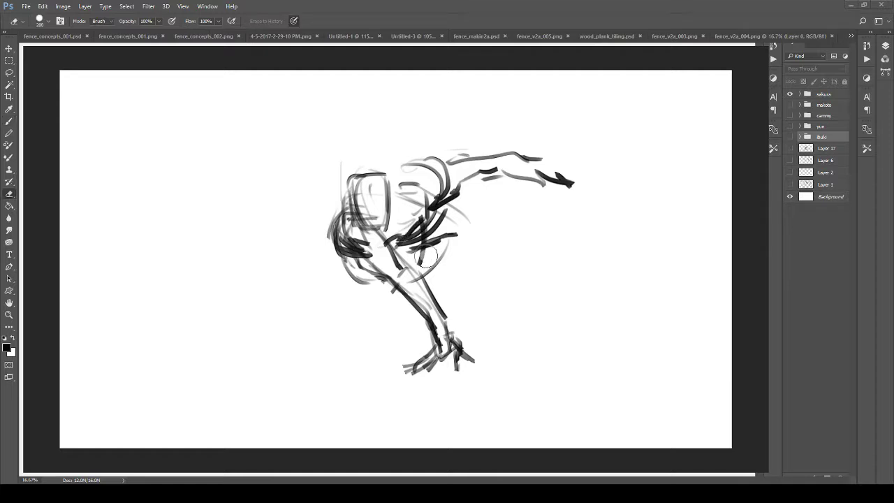
left_click_drag(427, 256, 445, 237)
mouse_move(363, 288)
left_mouse_down()
mouse_move(328, 243)
mouse_move(351, 231)
mouse_move(370, 244)
mouse_move(348, 176)
mouse_move(458, 155)
mouse_move(461, 190)
left_mouse_up()
Reinforce the upper and lower contours of the outstretched leg and touch up the slanted arm's upper edges.
key("b")
left_click_drag(430, 162, 501, 155)
left_click_drag(458, 192, 536, 182)
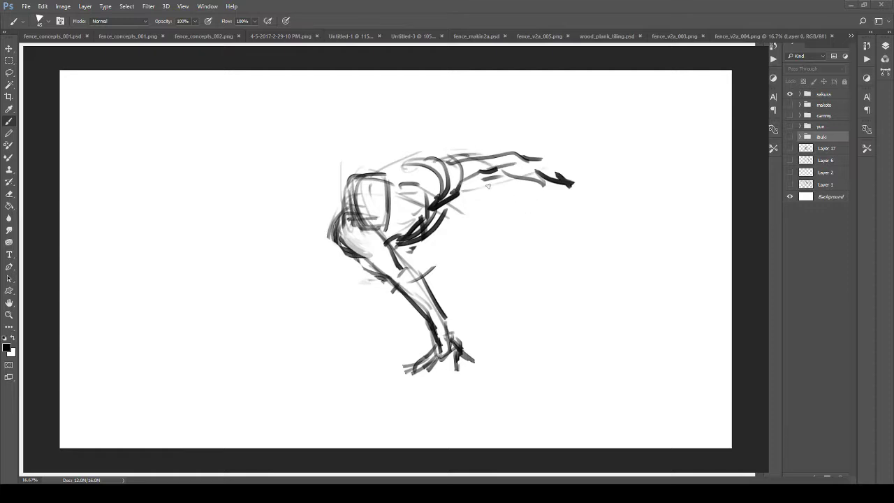
left_click_drag(467, 192, 501, 175)
left_click_drag(441, 157, 535, 145)
left_click_drag(392, 243, 412, 272)
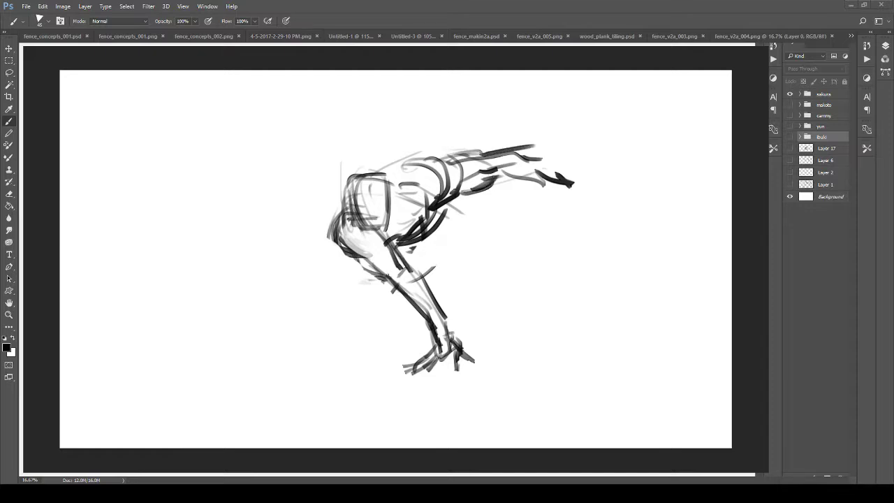
left_click_drag(356, 256, 388, 281)
Undo a trial arm stroke and draw a new upper arm from the shoulder down to a bent elbow.
mouse_move(340, 210)
left_mouse_down()
mouse_move(326, 294)
mouse_move(396, 343)
left_mouse_up()
key("ctrl+z")
left_click_drag(345, 200, 317, 273)
mouse_move(329, 236)
left_mouse_down()
mouse_move(319, 283)
mouse_move(366, 247)
mouse_move(349, 280)
left_mouse_up()
mouse_move(359, 254)
left_mouse_down()
mouse_move(378, 247)
mouse_move(333, 292)
left_mouse_up()
left_click_drag(324, 262, 309, 289)
Add a forearm and splayed planted hand below the new elbow, and erase the old slanted arm.
mouse_move(311, 285)
left_mouse_down()
mouse_move(334, 309)
mouse_move(345, 342)
left_mouse_up()
mouse_move(351, 283)
left_mouse_down()
mouse_move(368, 343)
mouse_move(350, 353)
left_mouse_up()
mouse_move(350, 339)
left_mouse_down()
mouse_move(375, 350)
mouse_move(337, 353)
mouse_move(359, 363)
left_mouse_up()
mouse_move(341, 351)
left_mouse_down()
mouse_move(322, 362)
mouse_move(370, 353)
left_mouse_up()
key("e")
mouse_move(381, 267)
left_mouse_down()
mouse_move(419, 344)
mouse_move(419, 401)
mouse_move(442, 278)
mouse_move(439, 311)
mouse_move(456, 375)
mouse_move(460, 336)
mouse_move(419, 379)
left_mouse_up()
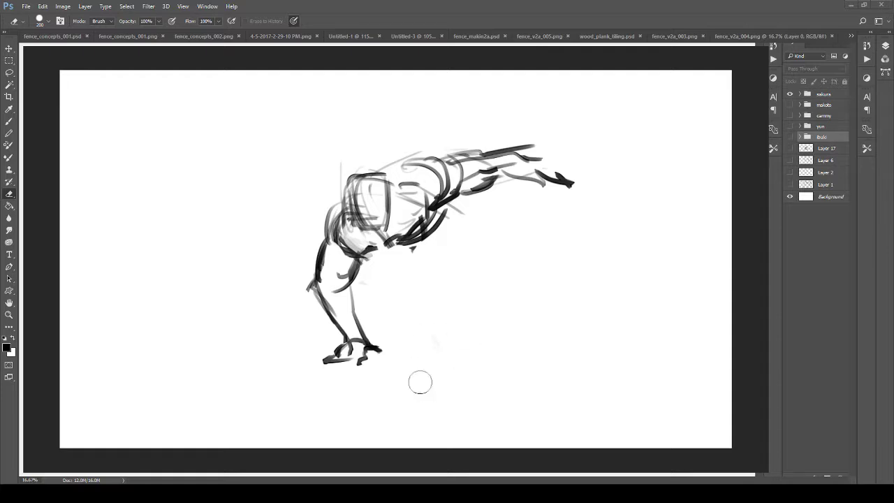
Try a long curved arm sweeping from the shoulder down to the right, and undo its strokes.
key("b")
left_click_drag(348, 252, 455, 377)
left_click_drag(419, 305, 328, 199)
mouse_move(333, 190)
left_mouse_down()
mouse_move(369, 262)
mouse_move(440, 356)
left_mouse_up()
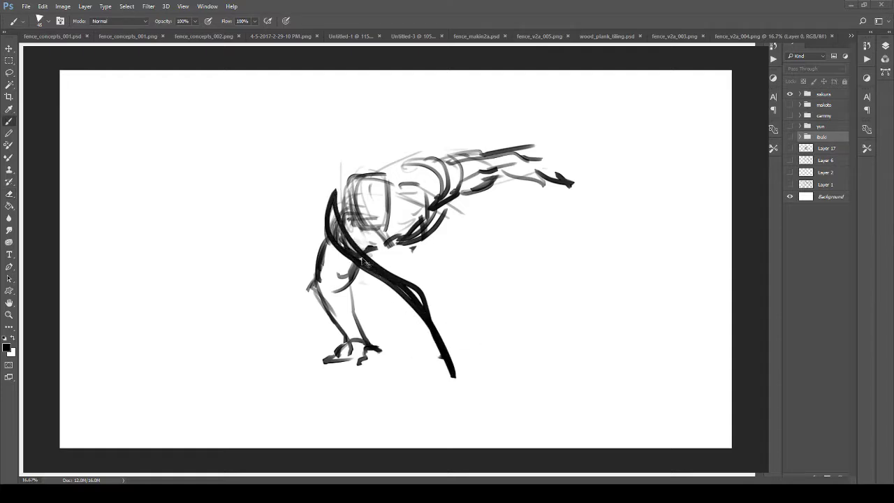
key("ctrl+alt+z")
key("ctrl+alt+z")
key("ctrl+alt+z")
key("ctrl+alt+z")
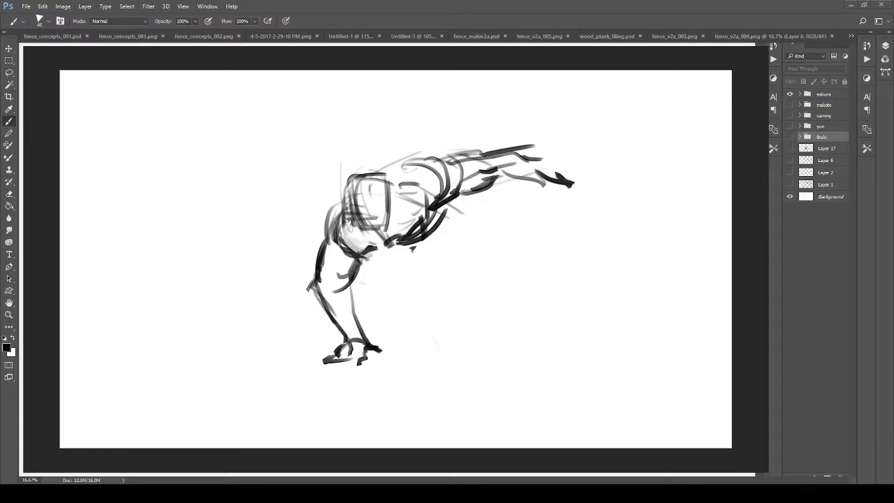
Try an angular second arm bent out to the left of the planted arm, and undo its strokes.
mouse_move(326, 211)
left_mouse_down()
mouse_move(265, 276)
mouse_move(325, 347)
left_mouse_up()
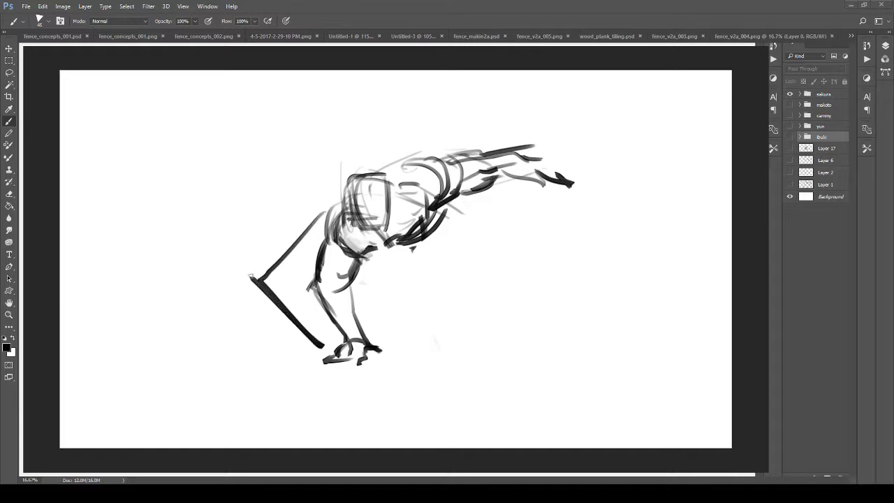
left_click_drag(249, 278, 344, 185)
key("ctrl+alt+z")
key("ctrl+alt+z")
key("ctrl+alt+z")
Define the underside contour from the chest to the hip and add short strokes inside the waist.
mouse_move(338, 238)
left_mouse_down()
mouse_move(368, 250)
mouse_move(422, 225)
left_mouse_up()
mouse_move(371, 249)
left_mouse_down()
mouse_move(434, 223)
mouse_move(448, 204)
mouse_move(401, 239)
left_mouse_up()
left_click_drag(402, 220, 411, 234)
left_click_drag(402, 202, 393, 220)
left_click_drag(394, 219, 418, 190)
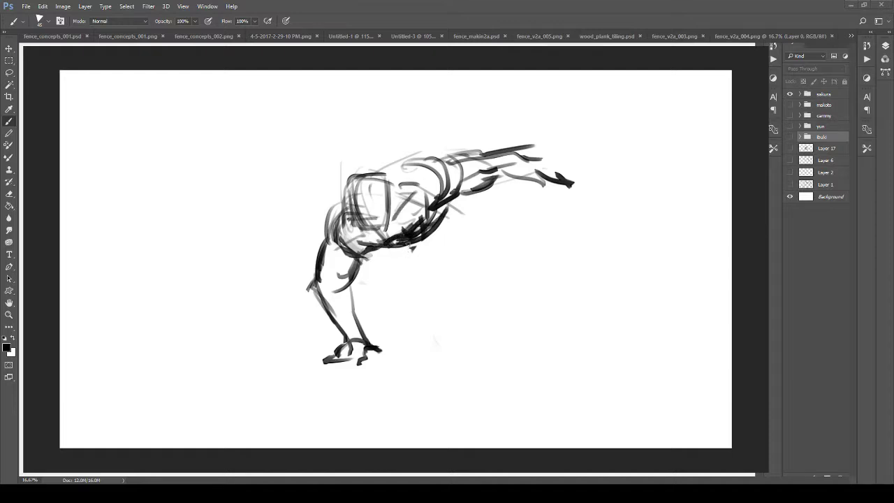
Erase the heavy strokes inside the belly and add a fuller curve beneath it toward the hip.
key("e")
mouse_move(415, 222)
left_mouse_down()
mouse_move(402, 236)
mouse_move(427, 222)
mouse_move(395, 244)
mouse_move(428, 235)
mouse_move(440, 210)
left_mouse_up()
key("b")
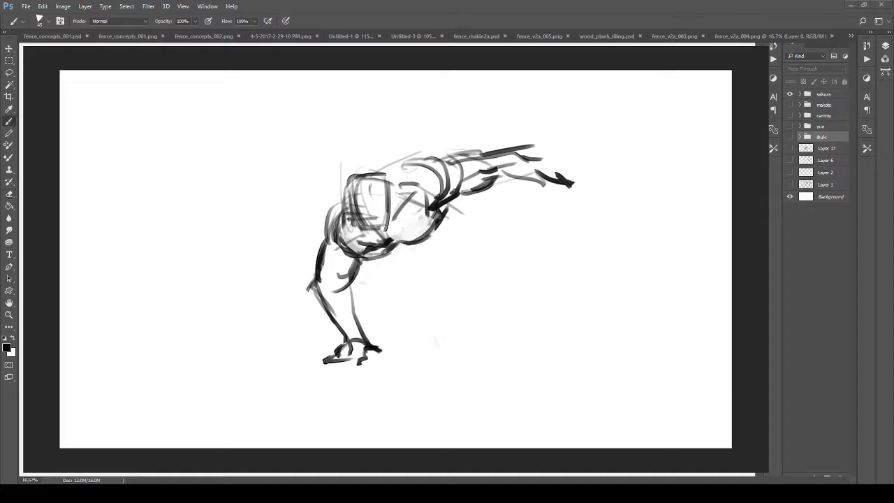
mouse_move(380, 259)
left_mouse_down()
mouse_move(430, 235)
mouse_move(451, 209)
left_mouse_up()
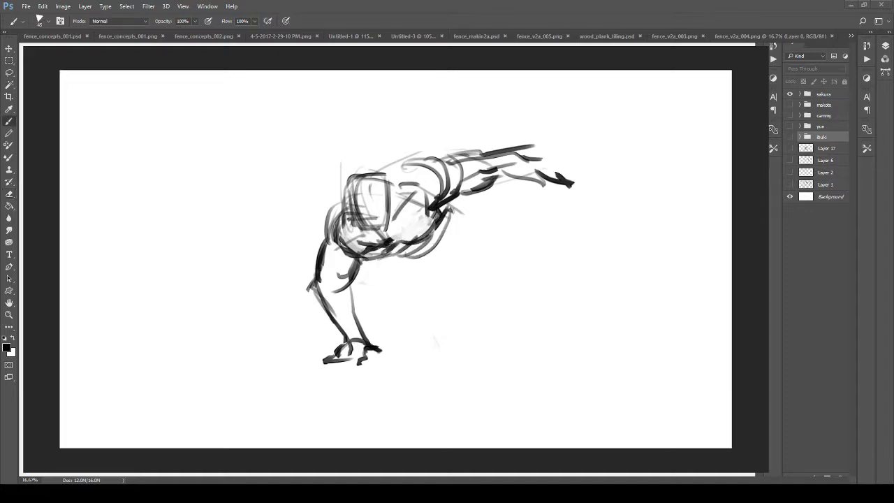
Sketch a leg reaching sideways from the hip, with upper and lower thigh contours tapering into a looped knee.
left_click_drag(383, 268, 441, 260)
left_click_drag(399, 280, 501, 282)
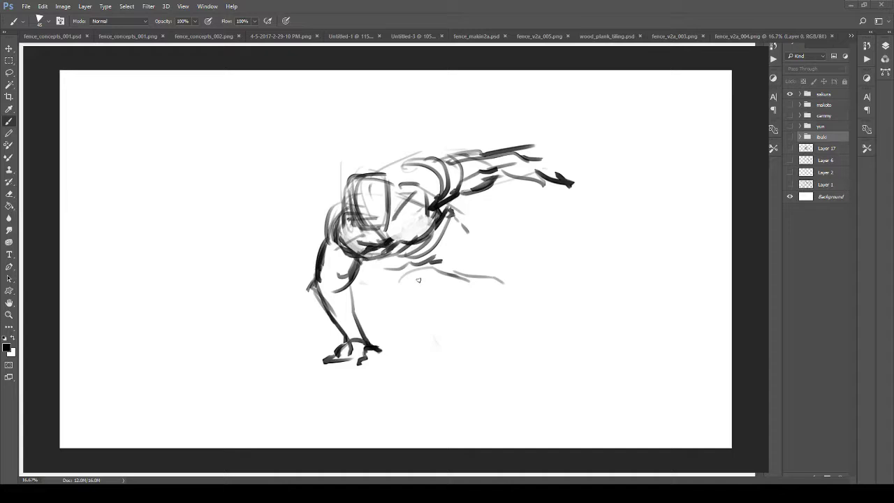
left_click_drag(469, 230, 507, 241)
left_click_drag(454, 214, 517, 248)
left_click_drag(466, 212, 508, 249)
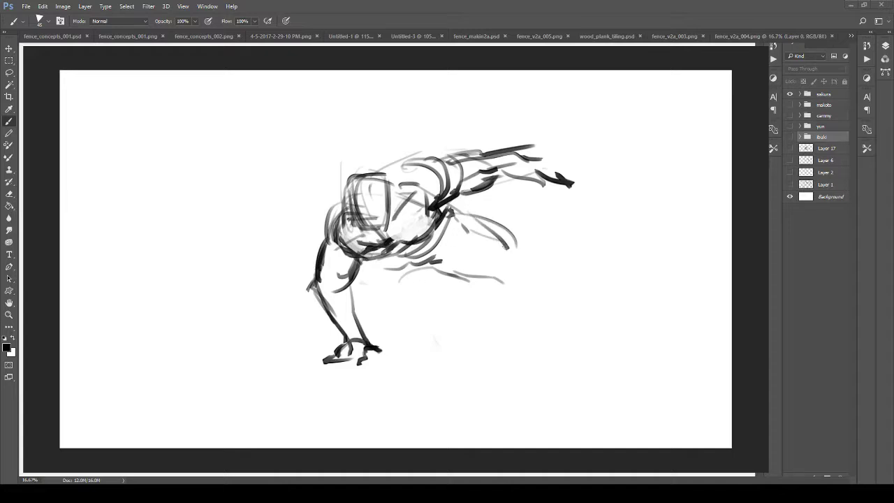
mouse_move(437, 253)
left_mouse_down()
mouse_move(544, 269)
mouse_move(545, 247)
mouse_move(497, 285)
mouse_move(533, 280)
left_mouse_up()
left_click_drag(461, 213, 538, 268)
left_click_drag(494, 230, 551, 267)
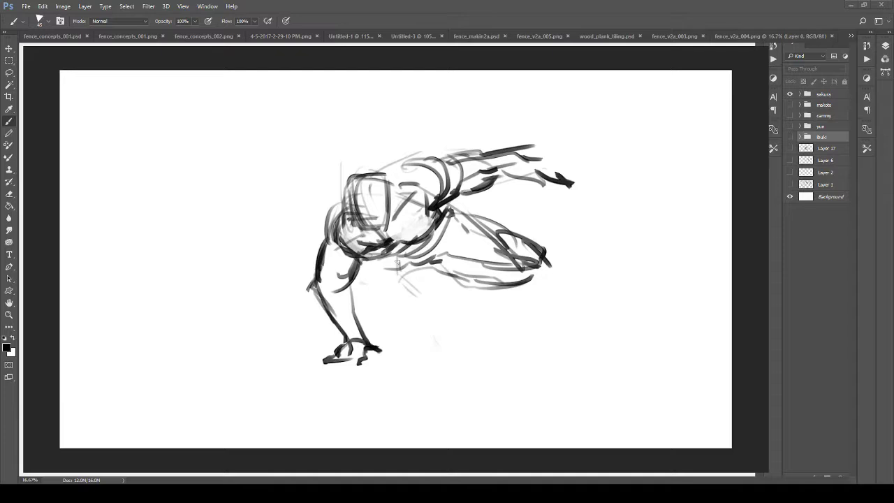
Rough in the second leg bent forward beneath the torso, with its outer contour and inner thigh curve.
left_click_drag(397, 263, 373, 299)
left_click_drag(454, 274, 395, 303)
mouse_move(367, 271)
left_mouse_down()
mouse_move(354, 297)
mouse_move(364, 323)
left_mouse_up()
mouse_move(446, 277)
left_mouse_down()
mouse_move(384, 312)
mouse_move(419, 299)
left_mouse_up()
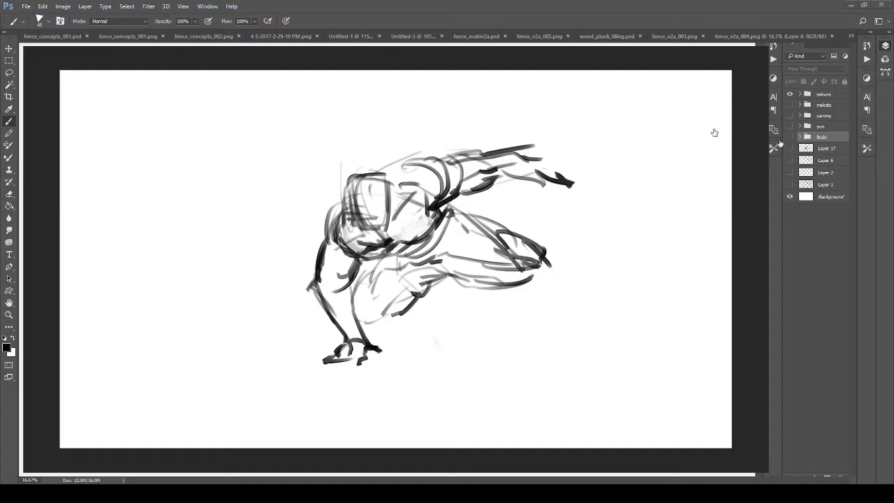
Add inner contour strokes to the planted arm and a low curve under the forward leg's knee.
left_click(777, 152)
left_click_drag(338, 282, 351, 311)
left_click_drag(351, 286, 365, 341)
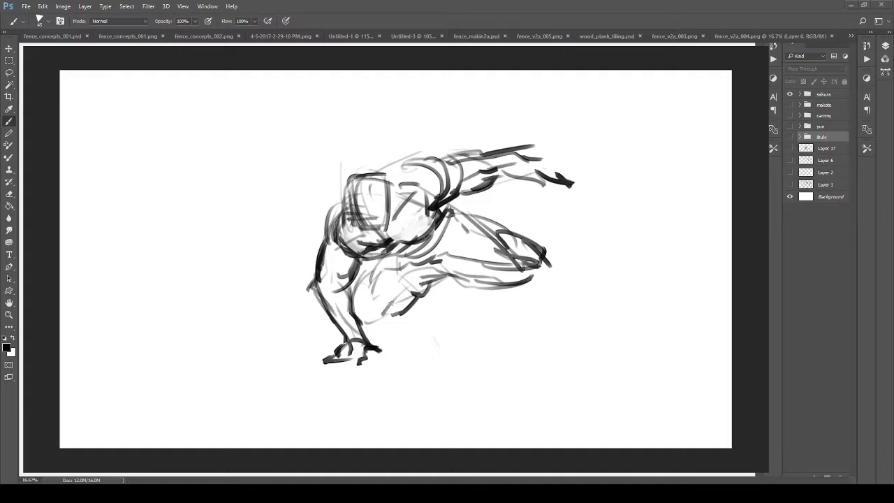
mouse_move(390, 306)
left_mouse_down()
mouse_move(366, 326)
mouse_move(423, 316)
mouse_move(426, 297)
left_mouse_up()
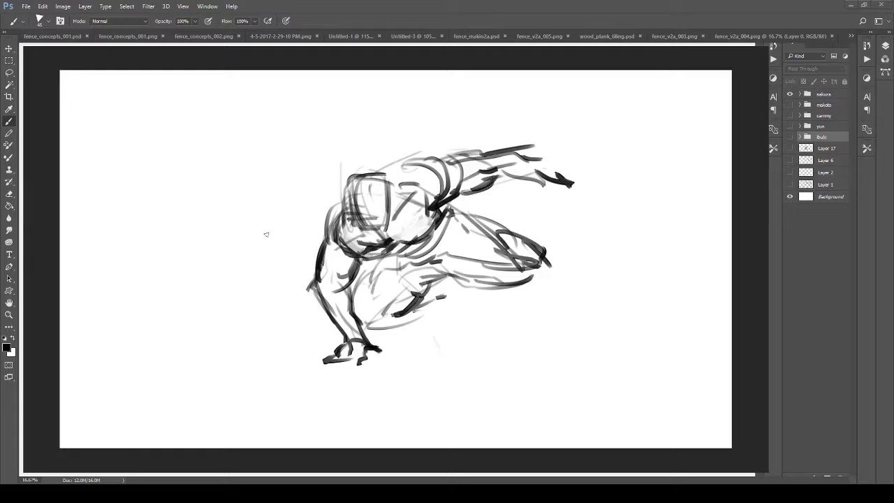
Try a curved second arm with a loose hand beside the planted arm, and undo most of its strokes.
mouse_move(265, 234)
left_mouse_down()
mouse_move(262, 276)
mouse_move(314, 218)
mouse_move(264, 278)
left_mouse_up()
left_click_drag(266, 274, 312, 266)
left_click_drag(277, 283, 303, 277)
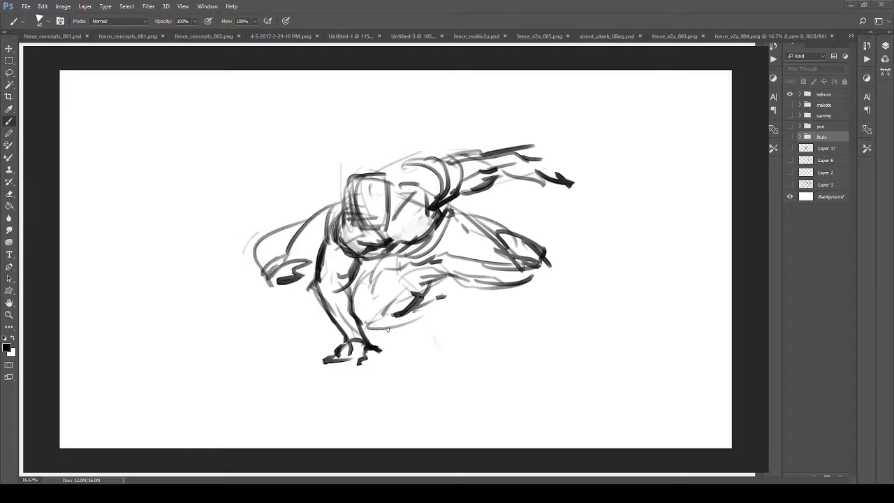
key("ctrl+alt+z")
key("ctrl+alt+z")
key("ctrl+alt+z")
key("ctrl+alt+z")
key("ctrl+alt+z")
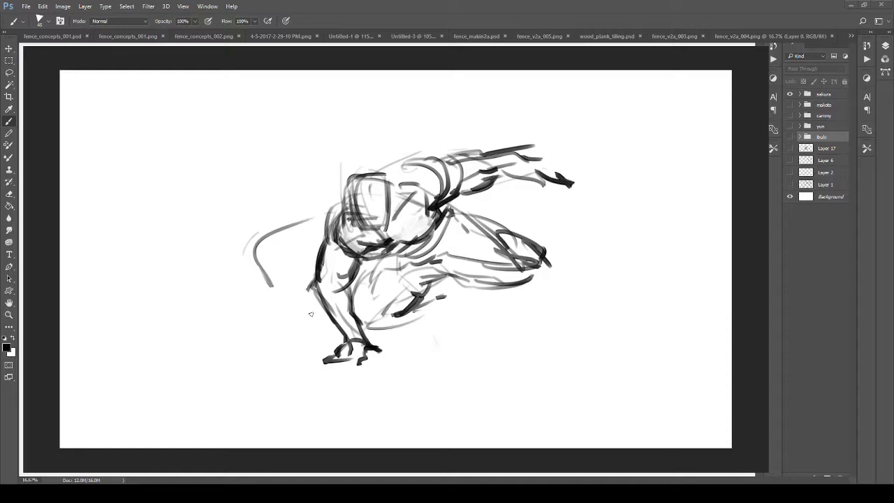
Erase the planted arm and hand below the shoulder.
key("e")
mouse_move(322, 345)
left_mouse_down()
mouse_move(365, 342)
mouse_move(303, 275)
mouse_move(305, 264)
mouse_move(351, 269)
left_mouse_up()
key("b")
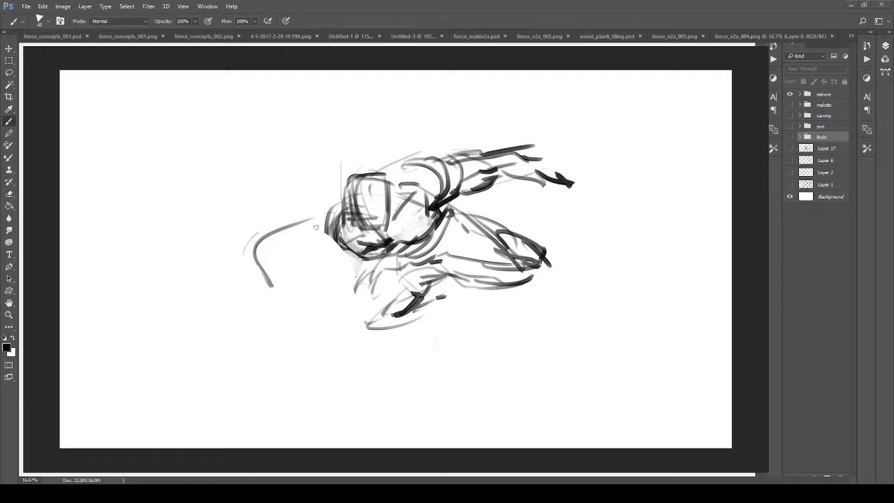
Sketch a raised arm with a boxy hand stretched out from the shoulder, and erase the leftover curved arm line.
mouse_move(315, 222)
left_mouse_down()
mouse_move(323, 183)
mouse_move(308, 202)
mouse_move(312, 213)
mouse_move(344, 183)
mouse_move(280, 199)
mouse_move(279, 217)
mouse_move(252, 213)
mouse_move(257, 225)
left_mouse_up()
key("e")
mouse_move(271, 285)
left_mouse_down()
mouse_move(249, 251)
mouse_move(268, 231)
left_mouse_up()
key("b")
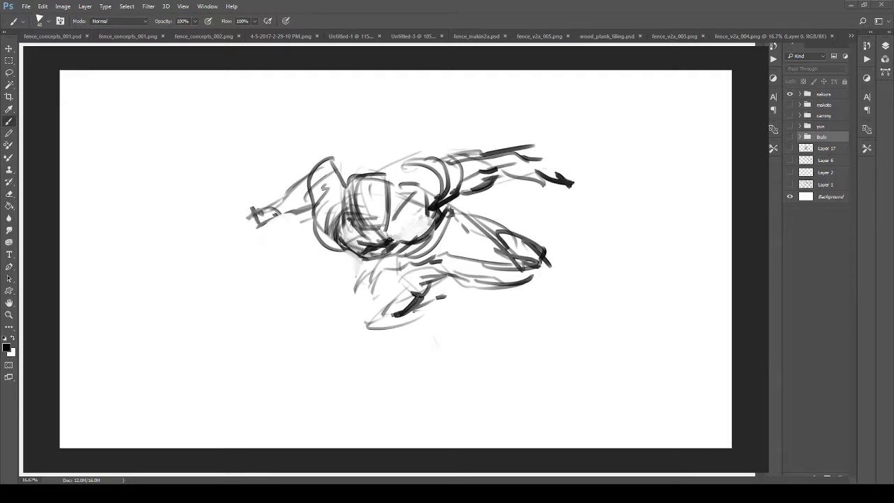
Try heavy horizontal strokes across the torso, and undo them.
left_click_drag(359, 201, 517, 206)
key("ctrl+z")
left_click_drag(378, 202, 502, 213)
key("ctrl+alt+z")
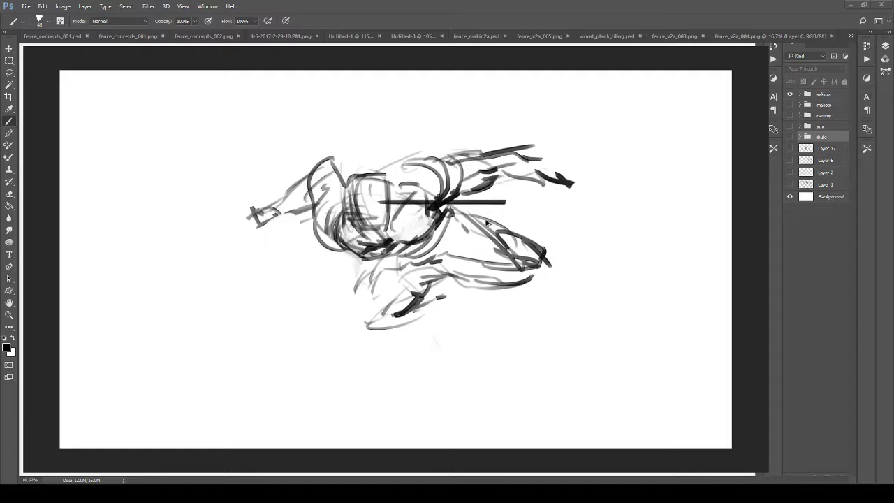
key("ctrl+alt+z")
Define the forward thigh with contour strokes running from the belly down to an angular knee.
left_click_drag(389, 294, 440, 297)
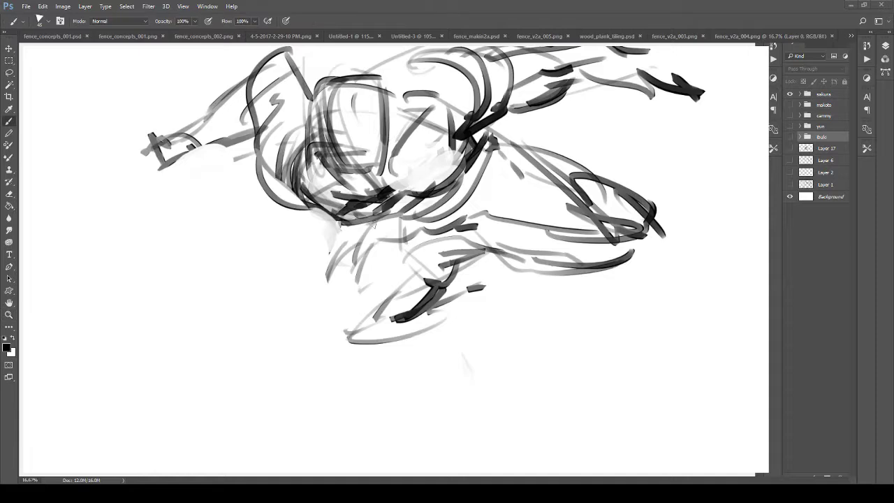
left_click_drag(374, 223, 356, 279)
mouse_move(361, 245)
left_mouse_down()
mouse_move(336, 306)
mouse_move(355, 327)
left_mouse_up()
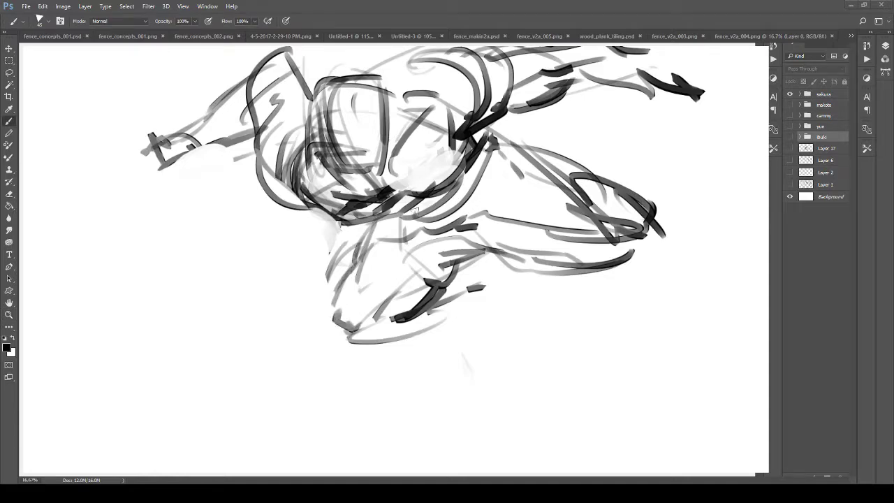
Build up the pelvis with overlapping strokes along the hip and down to where the two legs meet.
left_click_drag(422, 225, 471, 220)
left_click_drag(476, 224, 465, 252)
left_click_drag(473, 239, 489, 250)
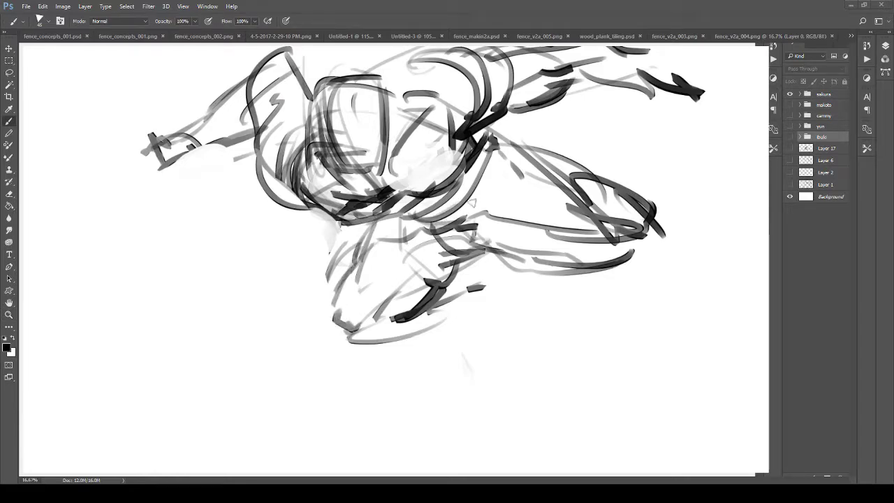
mouse_move(472, 202)
left_mouse_down()
mouse_move(493, 255)
mouse_move(472, 225)
mouse_move(447, 258)
mouse_move(498, 251)
left_mouse_up()
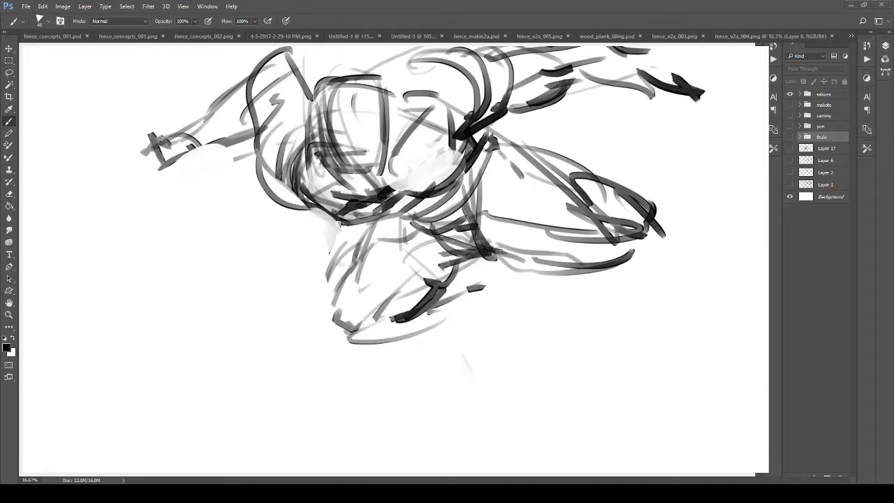
mouse_move(471, 197)
left_mouse_down()
mouse_move(484, 243)
mouse_move(498, 157)
left_mouse_up()
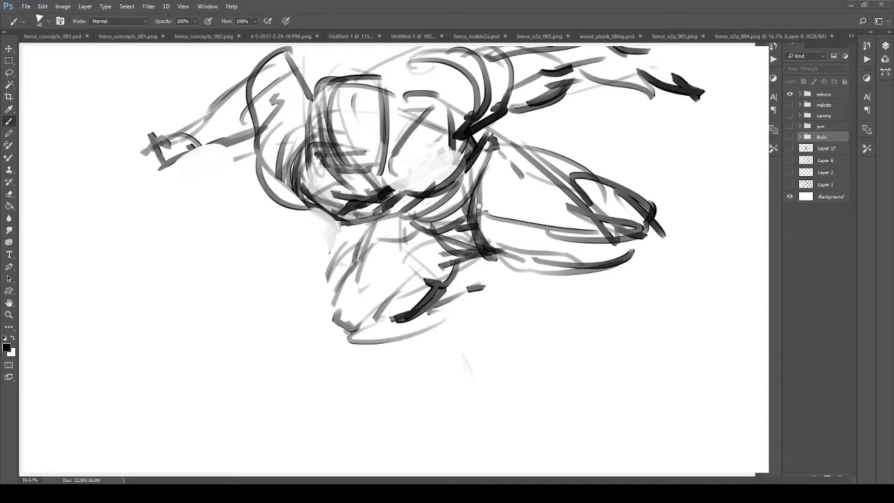
Redraw the sideways thigh with bolder upper and lower contours, and erase its old outer curves and inner construction lines.
left_click_drag(478, 205, 429, 217)
left_click_drag(479, 242, 415, 250)
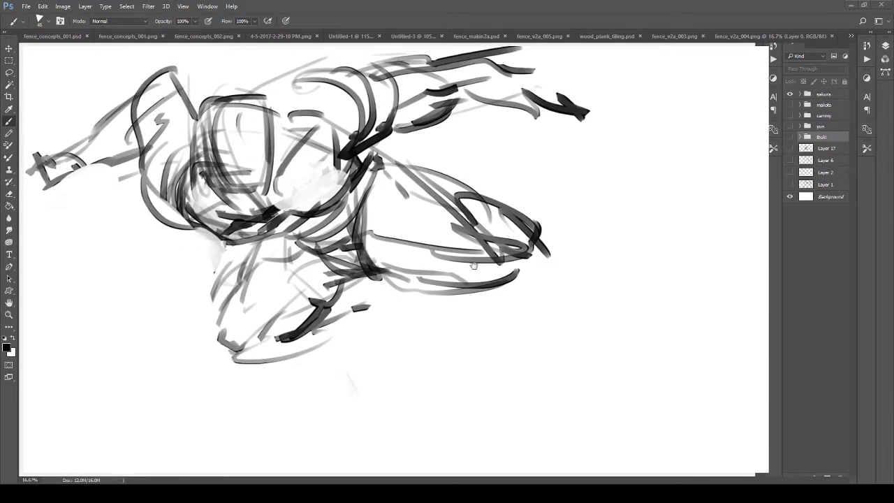
left_click_drag(473, 265, 473, 259)
mouse_move(377, 162)
left_mouse_down()
mouse_move(392, 183)
mouse_move(537, 240)
left_mouse_up()
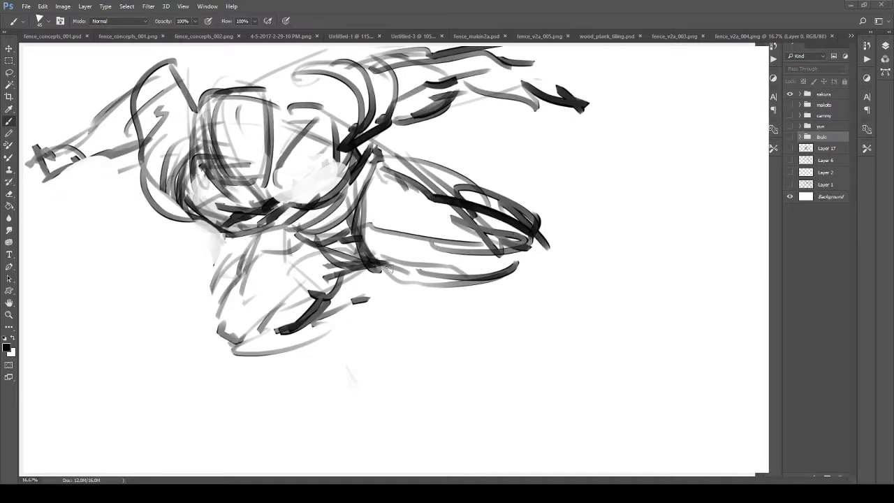
left_click_drag(386, 269, 535, 283)
key("e")
left_click_drag(440, 154, 547, 222)
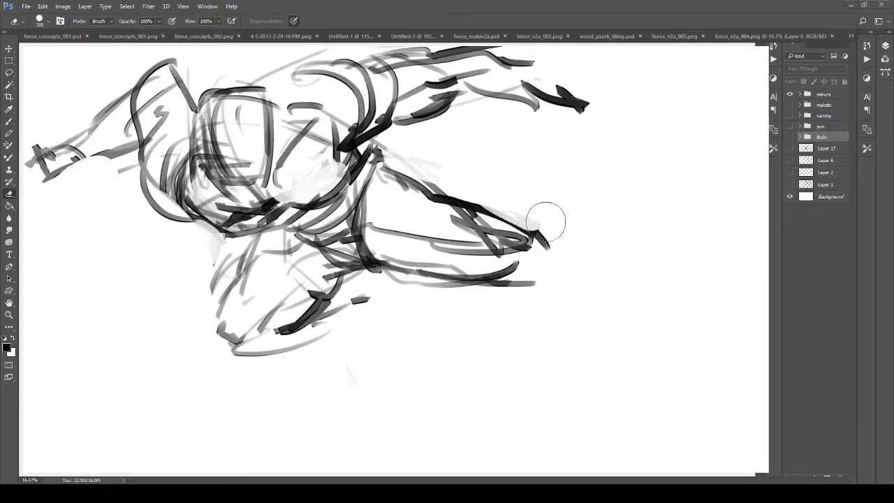
mouse_move(391, 244)
left_mouse_down()
mouse_move(519, 259)
mouse_move(502, 256)
mouse_move(506, 276)
mouse_move(536, 281)
left_mouse_up()
Close the sideways thigh with a rounded, darkened knee and add the folded calf bulging above it.
key("b")
left_click_drag(546, 246, 529, 276)
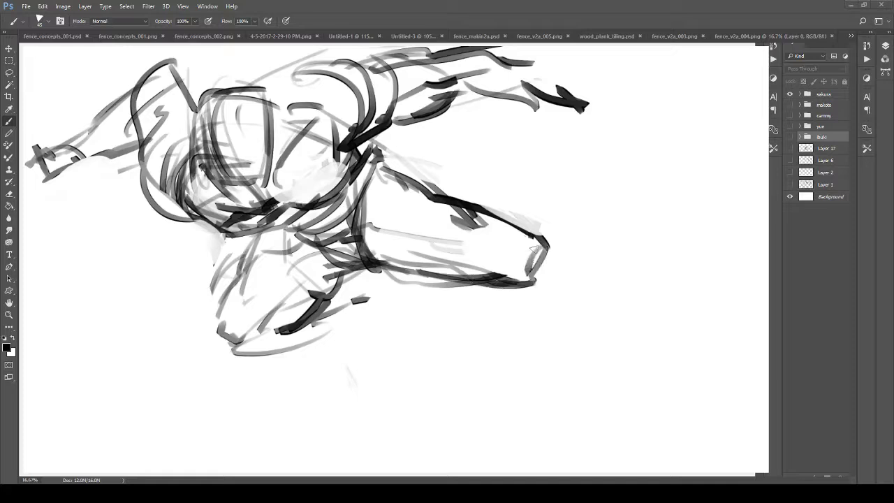
mouse_move(504, 237)
left_mouse_down()
mouse_move(497, 271)
mouse_move(537, 281)
left_mouse_up()
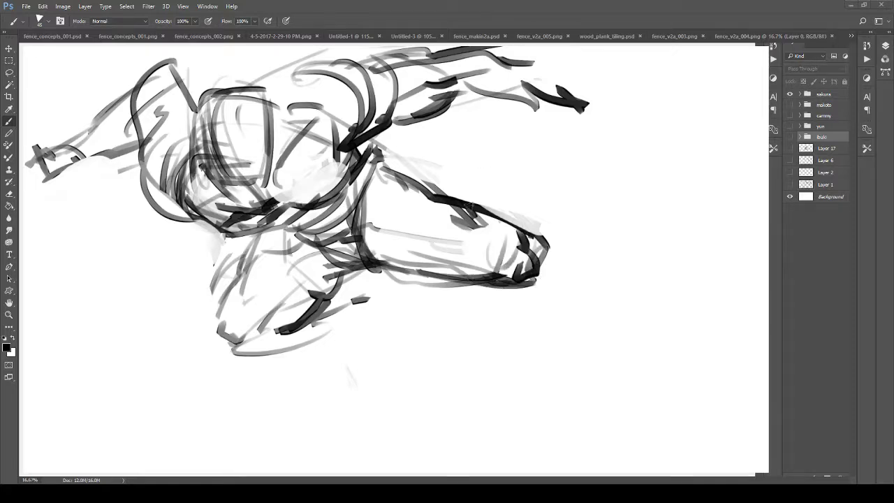
mouse_move(482, 208)
left_mouse_down()
mouse_move(547, 241)
mouse_move(526, 213)
mouse_move(545, 227)
left_mouse_up()
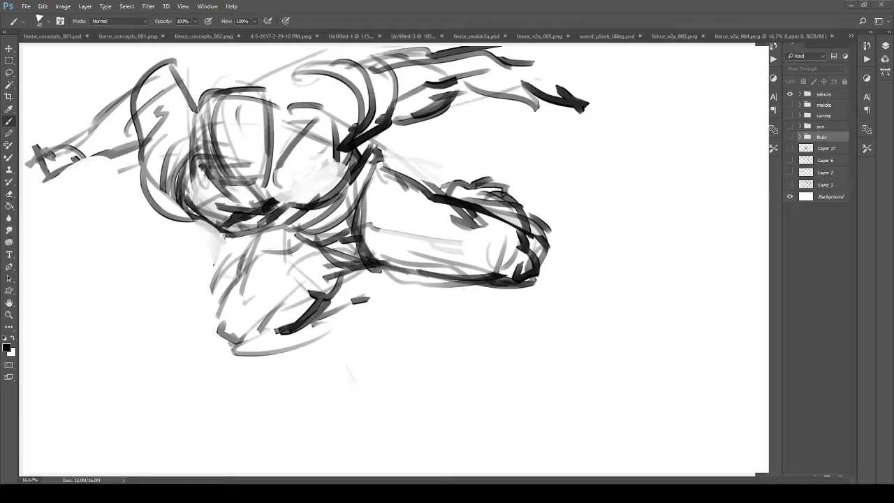
Darken the tip of the forward knee and reinforce the underside of that thigh toward the pelvis.
left_click_drag(466, 238, 543, 213)
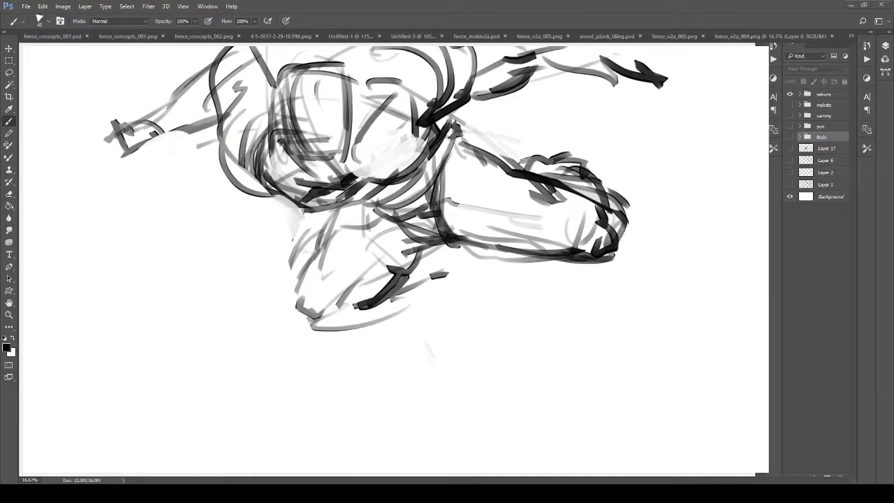
left_click_drag(311, 322, 335, 331)
key("z")
left_click_drag(376, 303, 334, 290)
key("ctrl+plus")
key("b")
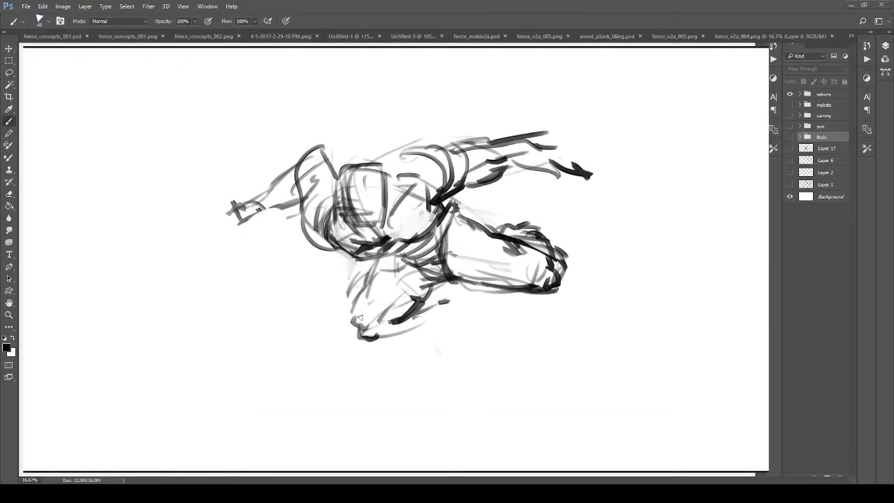
left_click_drag(380, 322, 443, 278)
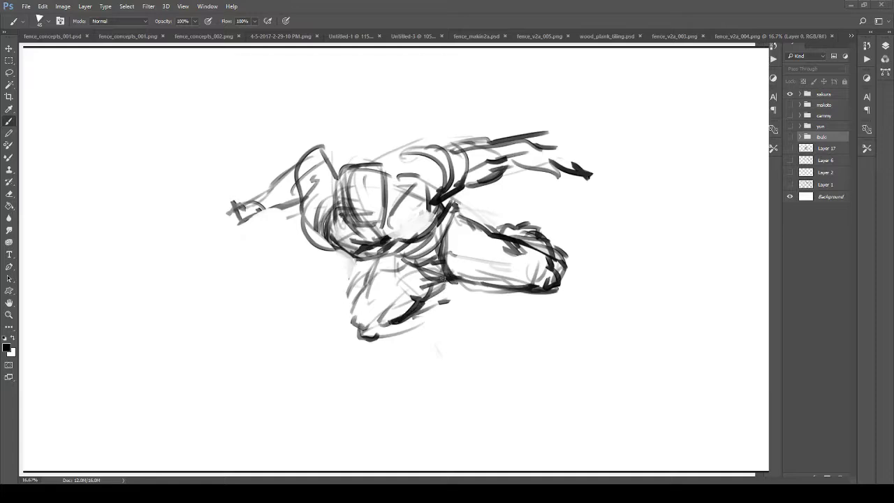
left_click_drag(392, 299, 395, 300)
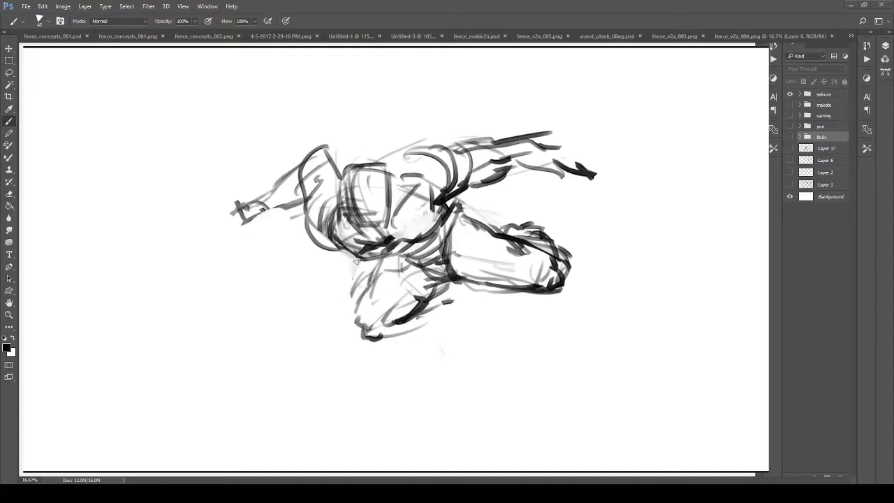
Try a slanted stroke rising across the chest, and undo the strokes.
key("z")
mouse_move(362, 240)
left_mouse_down()
mouse_move(377, 183)
mouse_move(323, 226)
mouse_move(306, 225)
mouse_move(371, 269)
mouse_move(380, 241)
mouse_move(368, 166)
left_mouse_up()
key("b")
mouse_move(366, 203)
left_mouse_down()
mouse_move(381, 148)
mouse_move(415, 209)
mouse_move(398, 146)
left_mouse_up()
key("ctrl+alt+z")
key("ctrl+alt+z")
key("ctrl+alt+z")
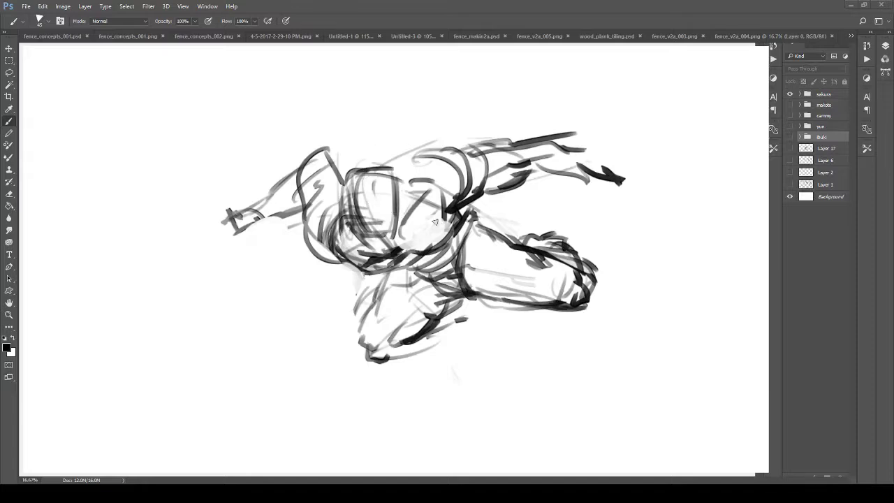
Try heavy strokes converging in a V at the base of the chest, and undo them.
left_click_drag(391, 232, 393, 238)
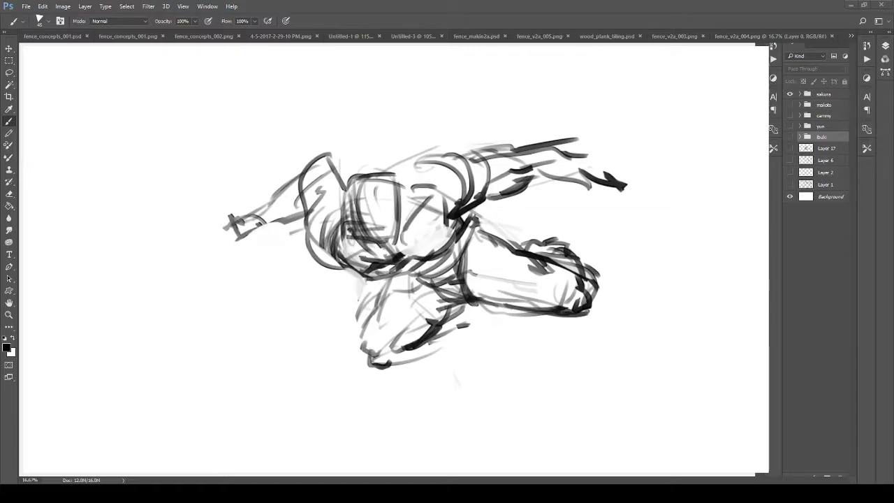
left_click_drag(437, 194, 393, 255)
left_click_drag(342, 231, 402, 257)
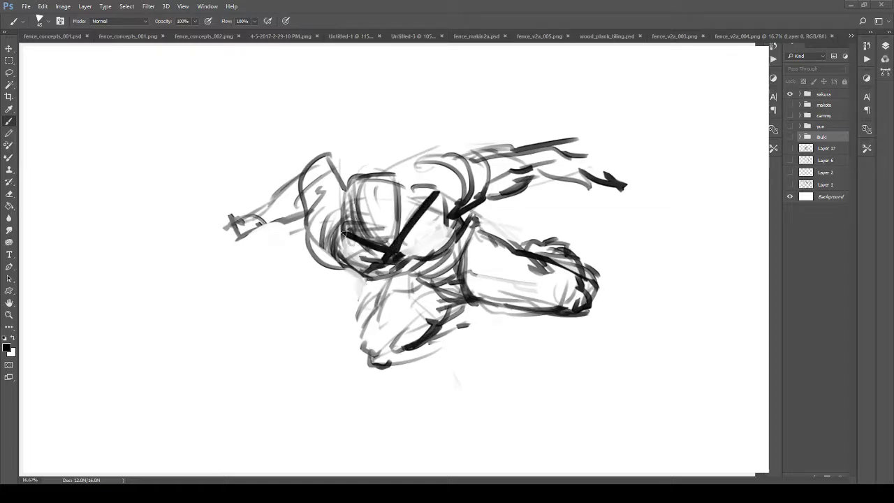
key("ctrl+alt+z")
key("ctrl+alt+z")
mouse_move(355, 239)
left_mouse_down()
mouse_move(385, 253)
mouse_move(405, 183)
mouse_move(398, 252)
left_mouse_up()
key("ctrl+z")
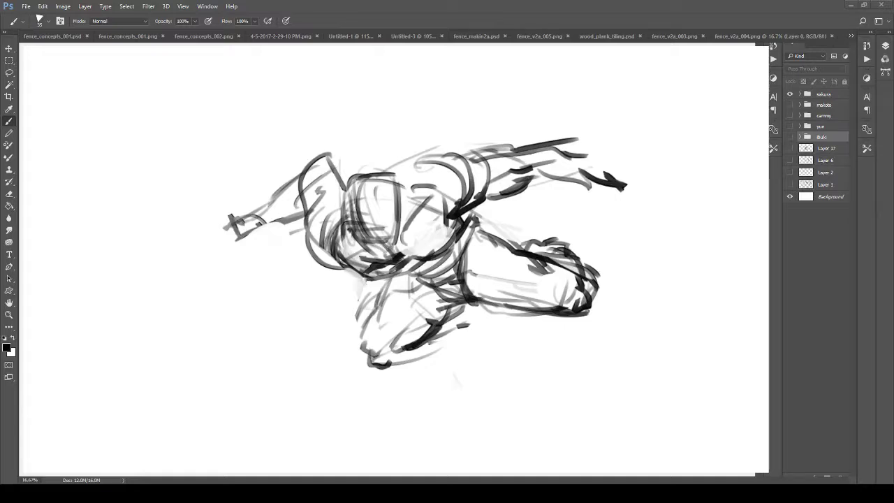
Try out a lowered head with a rounded skull and angular jaw overlapping the bottom of the chest.
mouse_move(374, 234)
left_mouse_down()
mouse_move(320, 234)
mouse_move(334, 276)
mouse_move(370, 248)
mouse_move(363, 278)
left_mouse_up()
key("ctrl+z")
mouse_move(353, 248)
left_mouse_down()
mouse_move(328, 216)
mouse_move(387, 230)
mouse_move(385, 194)
mouse_move(374, 188)
mouse_move(340, 234)
mouse_move(337, 271)
mouse_move(359, 303)
mouse_move(395, 307)
mouse_move(357, 235)
mouse_move(402, 287)
left_mouse_up()
key("ctrl+z")
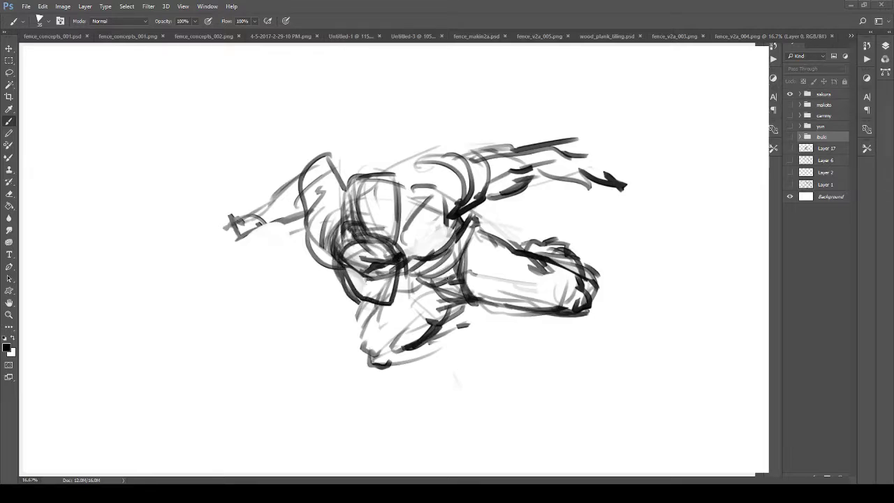
mouse_move(356, 271)
left_mouse_down()
mouse_move(406, 261)
mouse_move(362, 242)
left_mouse_up()
key("z")
left_click_drag(351, 245, 399, 241)
Erase the boxy strokes on the upper torso and clear the lines inside the lowered head.
key("e")
mouse_move(355, 205)
left_mouse_down()
mouse_move(365, 180)
mouse_move(382, 204)
left_mouse_up()
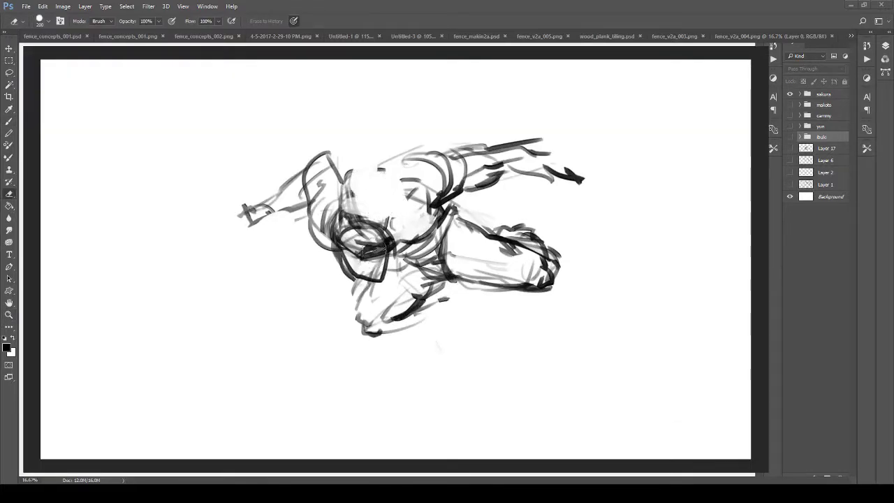
mouse_move(372, 242)
left_mouse_down()
mouse_move(360, 255)
mouse_move(355, 208)
left_mouse_up()
key("z")
key("ctrl+0")
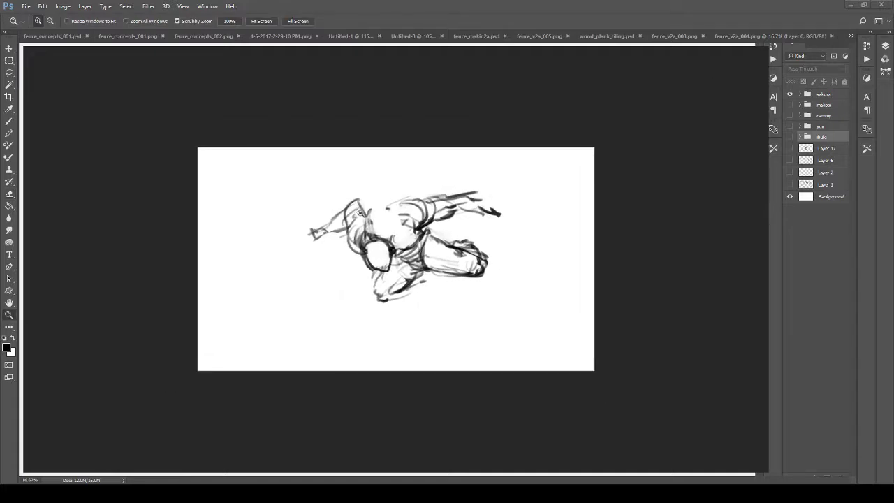
Undo the erasures and the lowered head to restore the boxy strokes on the torso.
key("ctrl+alt+z")
key("ctrl+alt+z")
key("ctrl+alt+z")
key("ctrl+alt+z")
key("ctrl+alt+z")
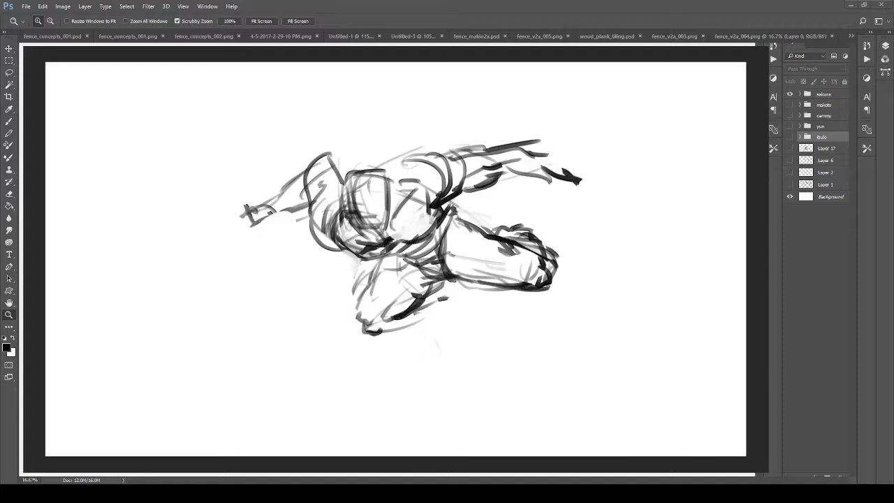
Erase the overlapping construction lines inside the lowered boxy head and along the chest just beneath it.
left_click_drag(326, 263, 357, 299)
key("e")
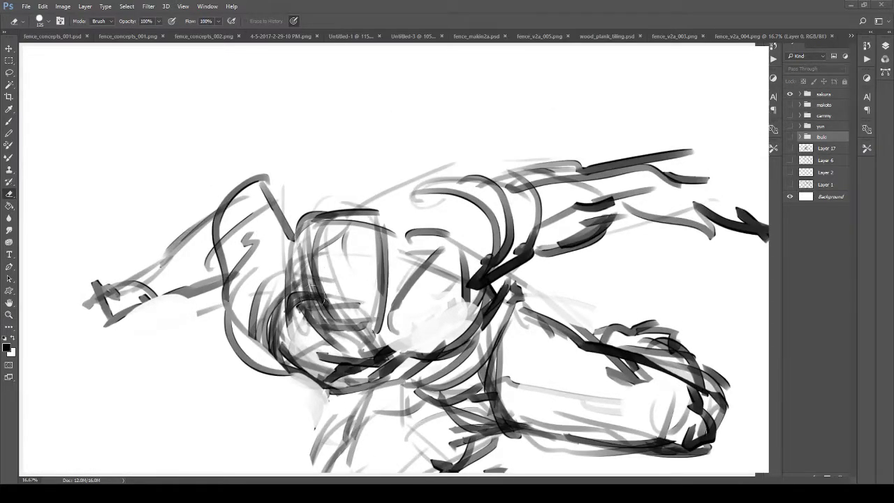
mouse_move(305, 325)
left_mouse_down()
mouse_move(325, 294)
mouse_move(349, 314)
mouse_move(318, 237)
mouse_move(351, 296)
mouse_move(378, 244)
mouse_move(308, 301)
mouse_move(361, 323)
mouse_move(371, 289)
left_mouse_up()
mouse_move(304, 300)
left_mouse_down()
mouse_move(336, 325)
mouse_move(356, 324)
left_mouse_up()
key("b")
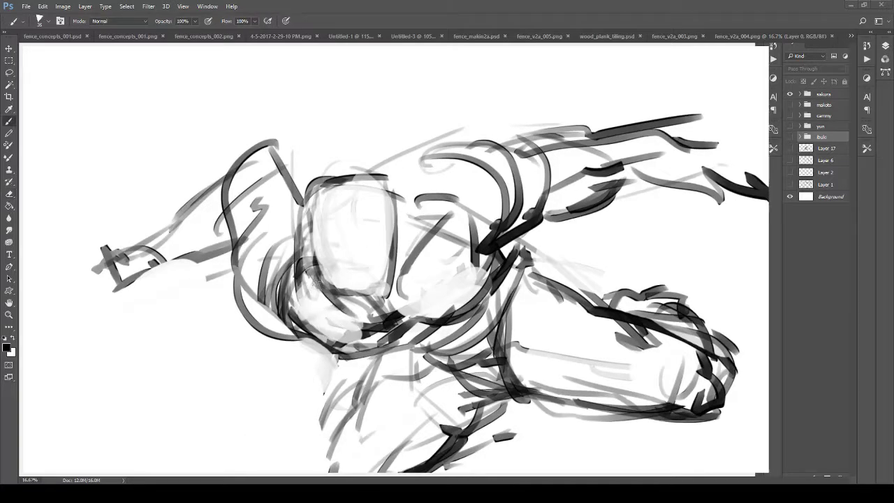
Draw a bolder head contour with a rounded skull on top and a jaw tapering toward the chest.
mouse_move(309, 285)
left_mouse_down()
mouse_move(365, 311)
mouse_move(435, 232)
mouse_move(312, 246)
mouse_move(328, 286)
left_mouse_up()
mouse_move(307, 223)
left_mouse_down()
mouse_move(328, 296)
mouse_move(339, 276)
mouse_move(389, 292)
left_mouse_up()
mouse_move(319, 245)
left_mouse_down()
mouse_move(313, 187)
mouse_move(362, 154)
left_mouse_up()
mouse_move(382, 277)
left_mouse_down()
mouse_move(405, 264)
mouse_move(400, 186)
left_mouse_up()
left_click_drag(331, 172, 403, 202)
left_click_drag(310, 235, 355, 308)
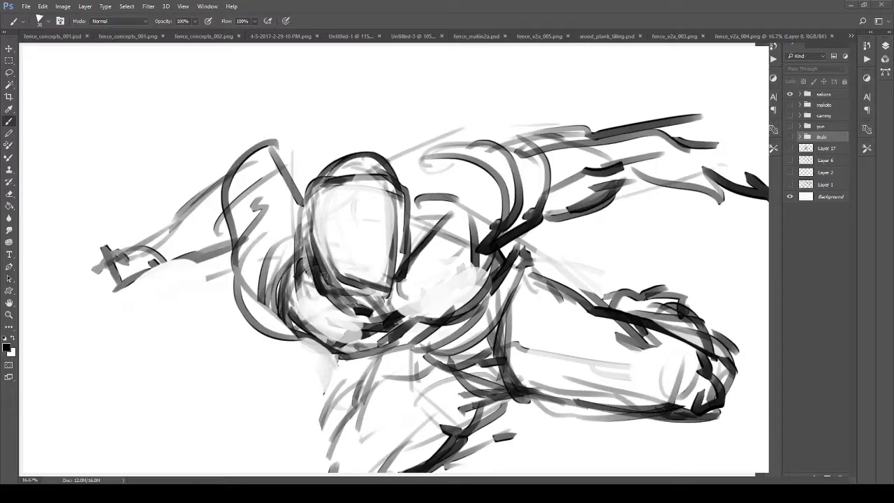
Sketch short hair strokes over the forehead and crown, a slanted eye mark, and dark accents along the jaw.
mouse_move(303, 222)
left_mouse_down()
mouse_move(319, 256)
mouse_move(307, 183)
mouse_move(348, 148)
mouse_move(384, 141)
mouse_move(410, 194)
left_mouse_up()
mouse_move(350, 184)
left_mouse_down()
mouse_move(358, 208)
mouse_move(340, 187)
mouse_move(395, 187)
mouse_move(409, 171)
mouse_move(414, 189)
left_mouse_up()
key("ctrl+alt+z")
key("ctrl+alt+z")
mouse_move(345, 195)
left_mouse_down()
mouse_move(370, 219)
mouse_move(358, 226)
left_mouse_up()
mouse_move(351, 211)
left_mouse_down()
mouse_move(375, 232)
mouse_move(394, 227)
left_mouse_up()
left_click_drag(408, 199, 431, 206)
left_click_drag(335, 232, 357, 252)
left_click_drag(360, 276, 373, 239)
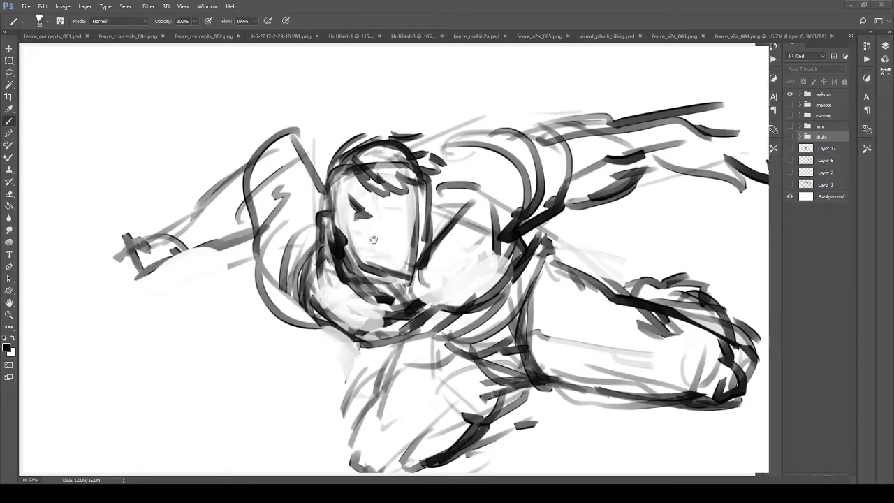
Thicken the rounded shoulder contour beside the face and add a heavy stroke joining it to the head.
left_click_drag(263, 243, 268, 242)
left_click_drag(268, 273, 309, 302)
mouse_move(260, 234)
left_mouse_down()
mouse_move(290, 224)
mouse_move(283, 214)
mouse_move(321, 211)
mouse_move(322, 272)
left_mouse_up()
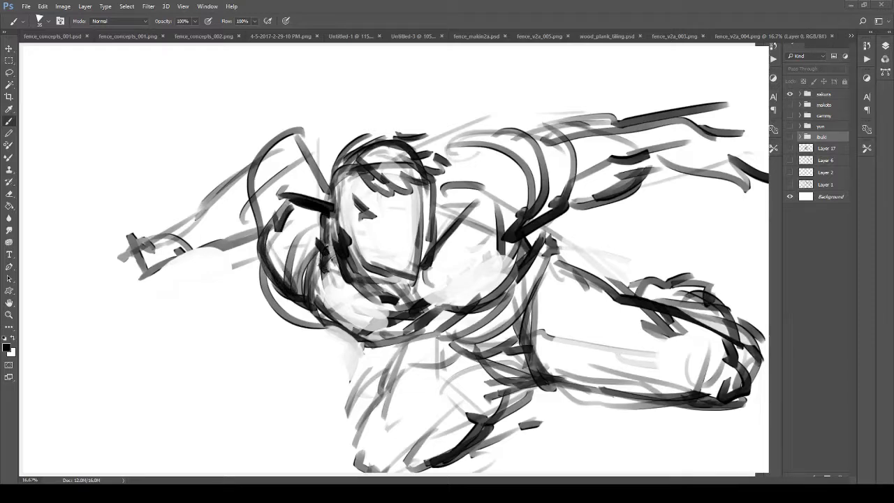
left_click_drag(237, 200, 255, 266)
Erase stray lines beneath the shoulder and chest, and draw a heavy curve along the chest's lower edge.
key("e")
mouse_move(264, 329)
left_mouse_down()
mouse_move(340, 398)
mouse_move(364, 373)
mouse_move(419, 374)
left_mouse_up()
left_click_drag(419, 373, 369, 330)
key("b")
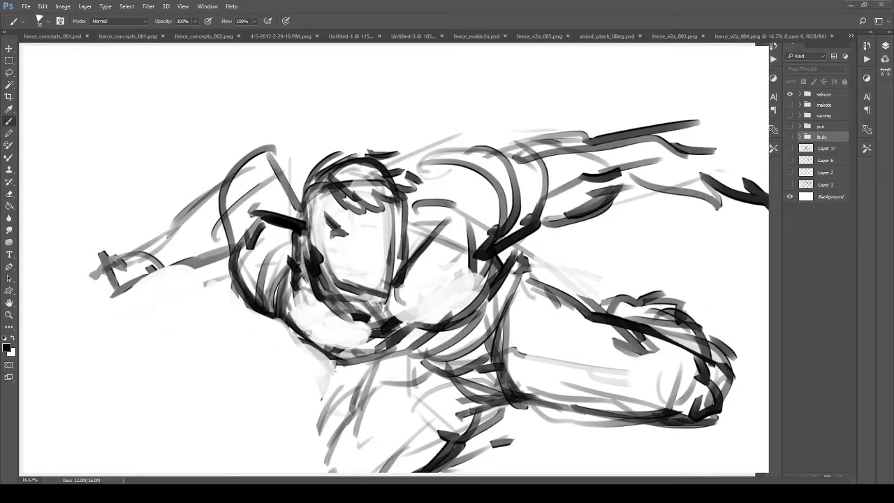
mouse_move(304, 334)
left_mouse_down()
mouse_move(370, 339)
mouse_move(307, 338)
mouse_move(286, 317)
mouse_move(382, 347)
mouse_move(384, 338)
mouse_move(315, 326)
mouse_move(393, 339)
left_mouse_up()
key("e")
left_click_drag(409, 337, 354, 296)
key("b")
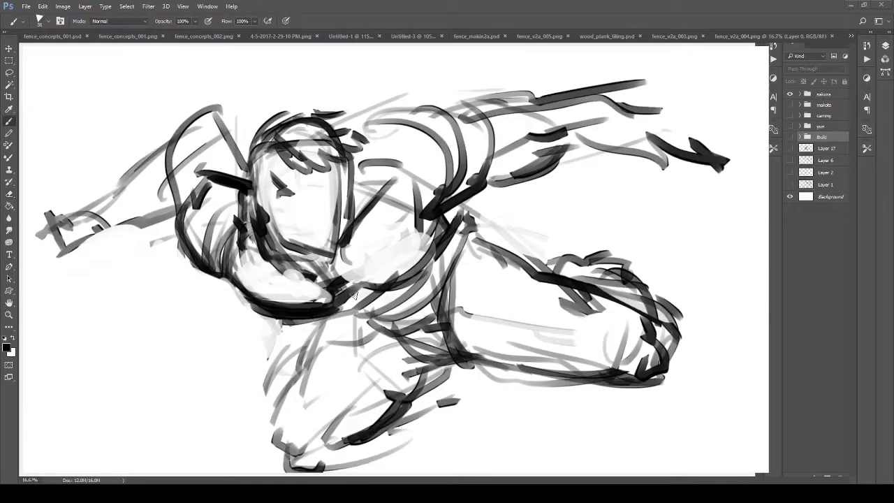
Sketch overlapping curved strokes across the abdomen and waist between the chest and the thighs.
mouse_move(302, 307)
left_mouse_down()
mouse_move(342, 321)
mouse_move(368, 299)
mouse_move(433, 287)
left_mouse_up()
left_click_drag(364, 316, 423, 304)
mouse_move(307, 316)
left_mouse_down()
mouse_move(403, 337)
mouse_move(392, 338)
mouse_move(384, 304)
mouse_move(421, 338)
left_mouse_up()
left_click_drag(376, 270, 424, 315)
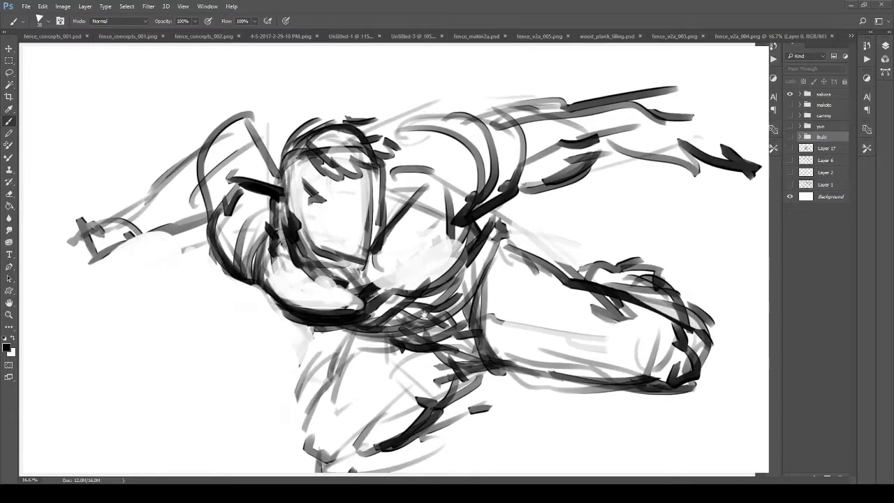
left_click_drag(364, 315, 386, 290)
key("z")
mouse_move(411, 253)
left_mouse_down()
mouse_move(318, 252)
mouse_move(363, 268)
mouse_move(352, 237)
mouse_move(329, 224)
mouse_move(348, 218)
mouse_move(301, 218)
left_mouse_up()
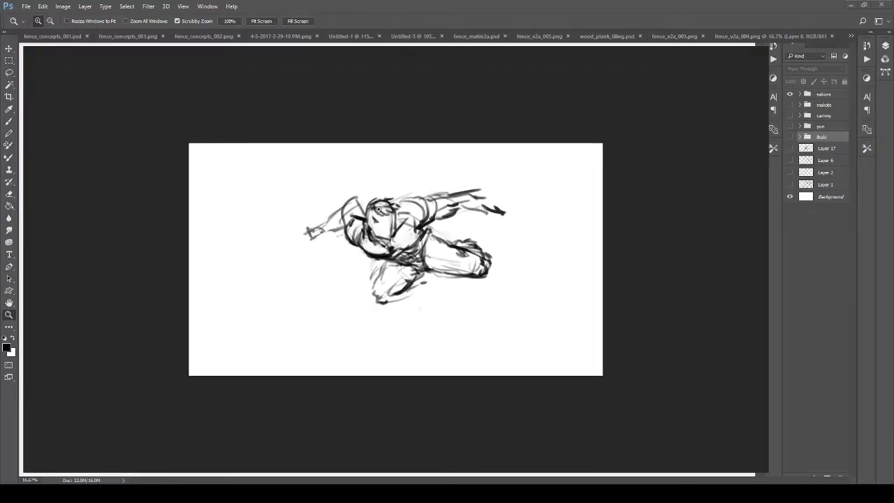
left_click_drag(378, 209, 396, 210)
Arch a line over the pectoral beside the head and darken the armpit and underside of the adjoining outstretched arm.
key("b")
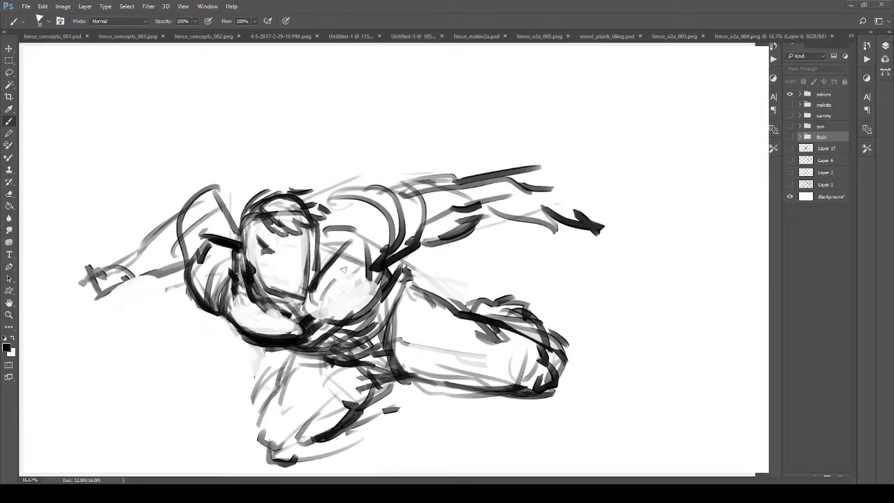
mouse_move(348, 250)
left_mouse_down()
mouse_move(331, 278)
mouse_move(366, 251)
mouse_move(376, 272)
mouse_move(378, 263)
left_mouse_up()
mouse_move(383, 261)
left_mouse_down()
mouse_move(411, 243)
mouse_move(394, 253)
left_mouse_up()
mouse_move(378, 210)
left_mouse_down()
mouse_move(354, 227)
mouse_move(429, 202)
mouse_move(377, 260)
mouse_move(463, 233)
left_mouse_up()
left_click_drag(466, 224, 429, 244)
mouse_move(364, 262)
left_mouse_down()
mouse_move(395, 217)
mouse_move(391, 257)
left_mouse_up()
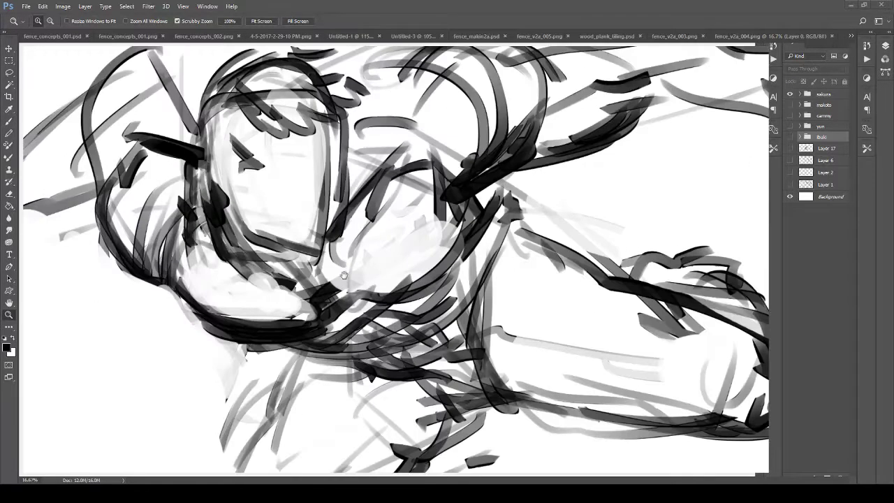
left_click_drag(344, 275, 374, 202)
mouse_move(345, 254)
left_mouse_down()
mouse_move(311, 270)
mouse_move(364, 294)
left_mouse_up()
key("e")
key("z")
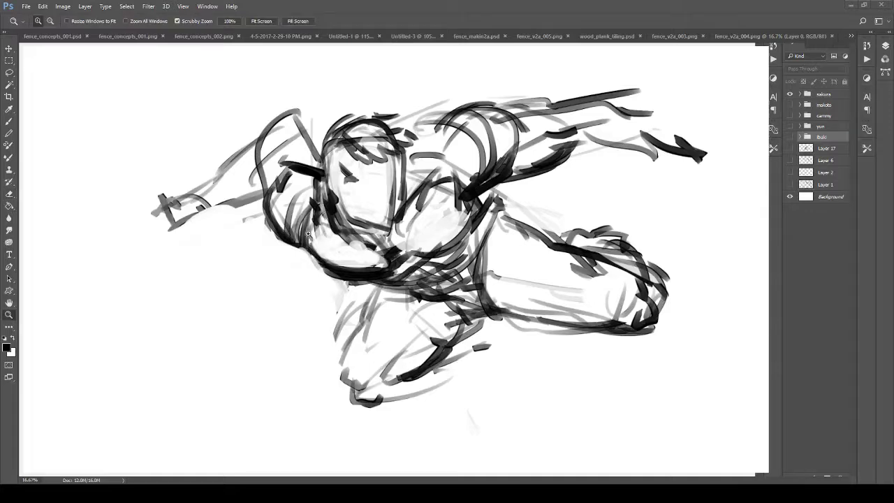
key("e")
key("z")
mouse_move(308, 218)
left_mouse_down()
mouse_move(253, 241)
mouse_move(283, 256)
left_mouse_up()
Try to move the lassoed shoulder and outstretched arm on the face's eye side, undo it, and clear the selection.
key("l")
mouse_move(287, 181)
left_mouse_down()
mouse_move(308, 242)
mouse_move(277, 184)
left_mouse_up()
mouse_move(349, 163)
left_mouse_down()
mouse_move(334, 254)
mouse_move(360, 219)
mouse_move(358, 171)
mouse_move(302, 191)
mouse_move(204, 194)
mouse_move(227, 217)
mouse_move(242, 216)
left_mouse_up()
key("v")
key("ctrl+z")
key("ctrl+space")
left_click_drag(349, 255, 366, 255)
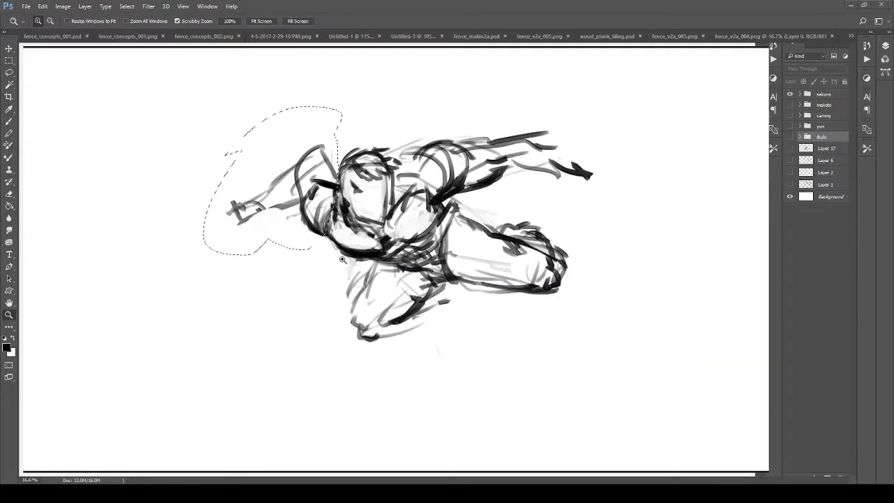
key("ctrl+d")
Try extra strokes running from the jaw down into the chest, and undo them.
key("b")
left_click_drag(347, 197, 368, 247)
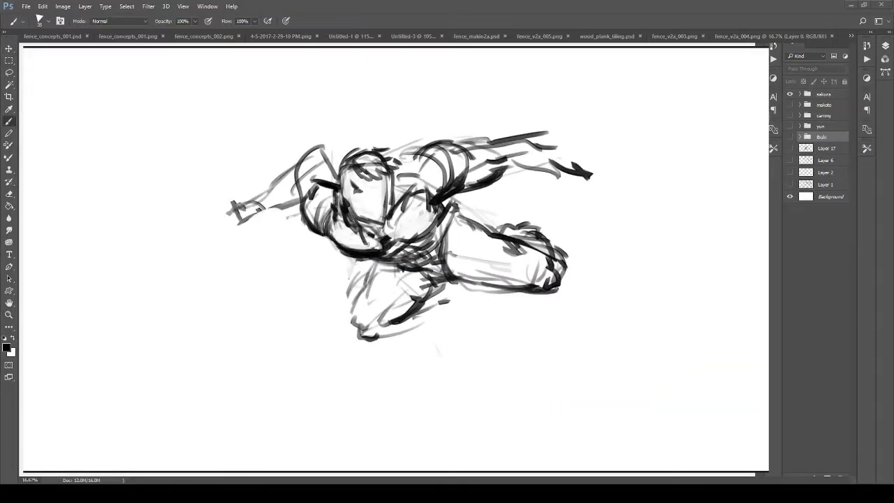
left_click_drag(354, 214, 375, 253)
key("ctrl+alt+z")
key("ctrl+alt+z")
key("ctrl+t")
mouse_move(410, 131)
left_mouse_down()
mouse_move(405, 55)
mouse_move(397, 275)
mouse_move(410, 131)
left_mouse_up()
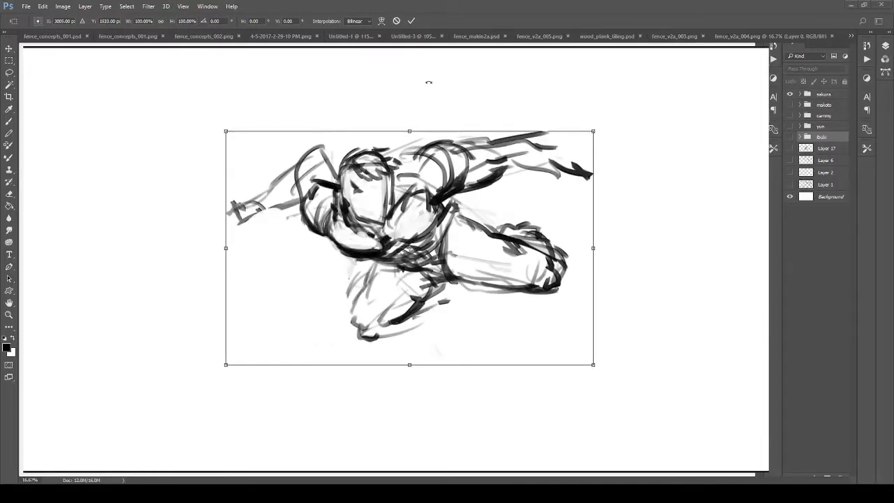
left_click(396, 22)
Hide the leaping figure sketch to leave a blank canvas for a new drawing.
mouse_move(355, 209)
left_mouse_down()
mouse_move(378, 225)
mouse_move(359, 236)
mouse_move(291, 209)
mouse_move(305, 209)
left_mouse_up()
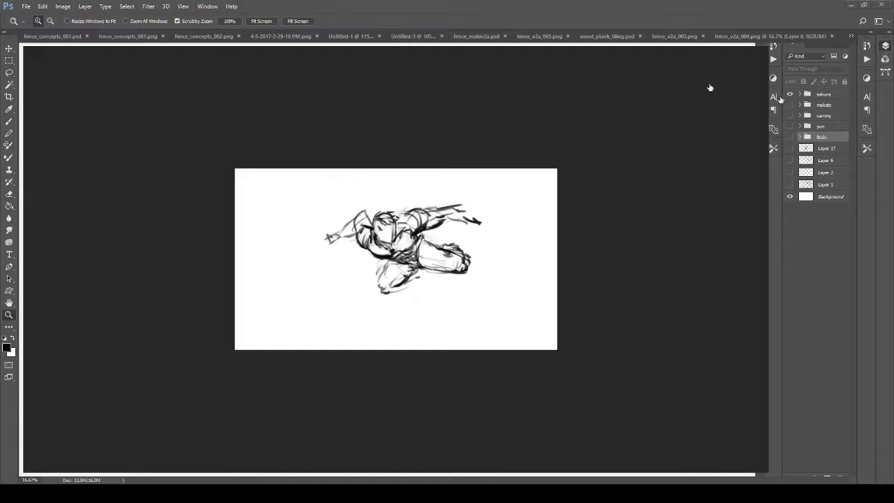
left_click(789, 94)
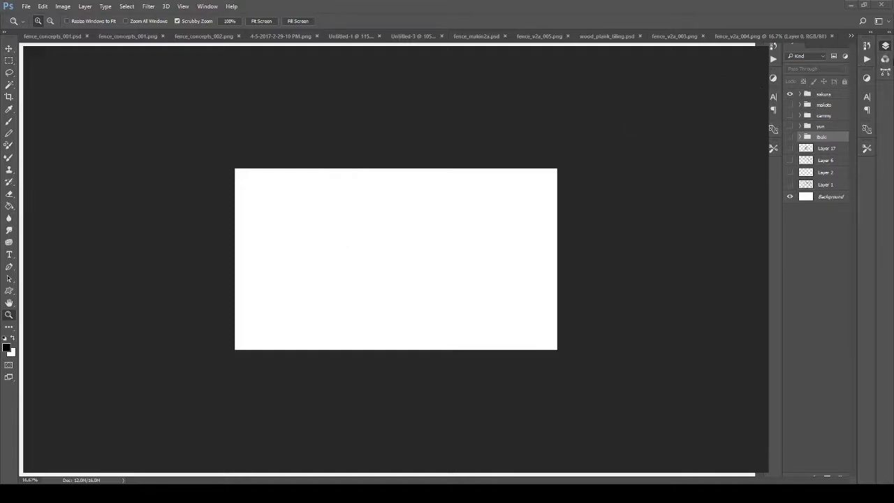
left_click_drag(415, 222, 431, 256)
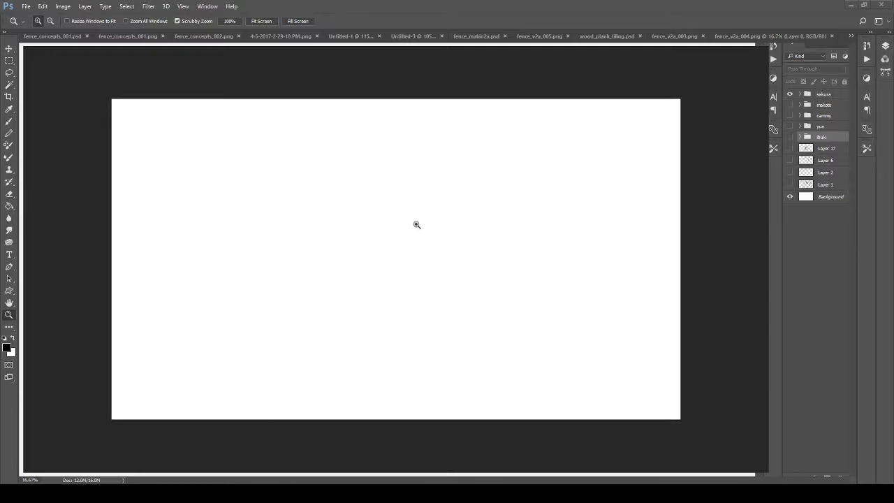
left_click_drag(416, 224, 438, 256)
key("b")
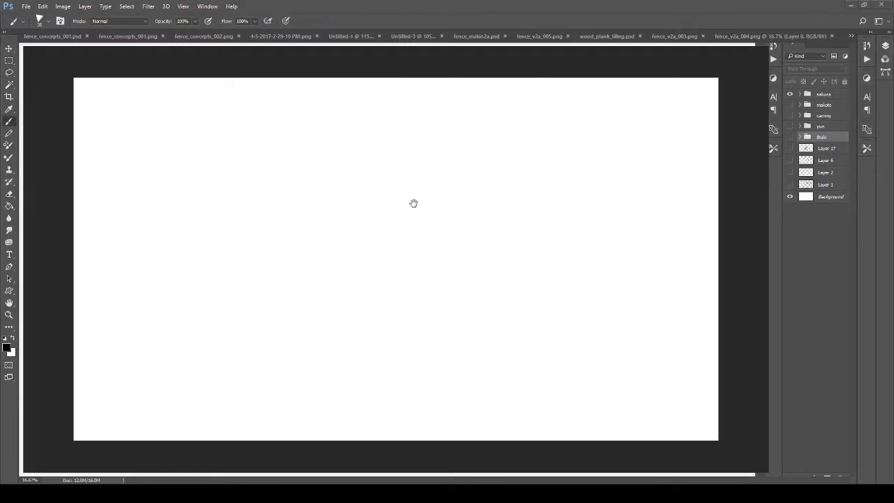
key("ctrl+space")
left_click_drag(413, 203, 421, 220)
key("b")
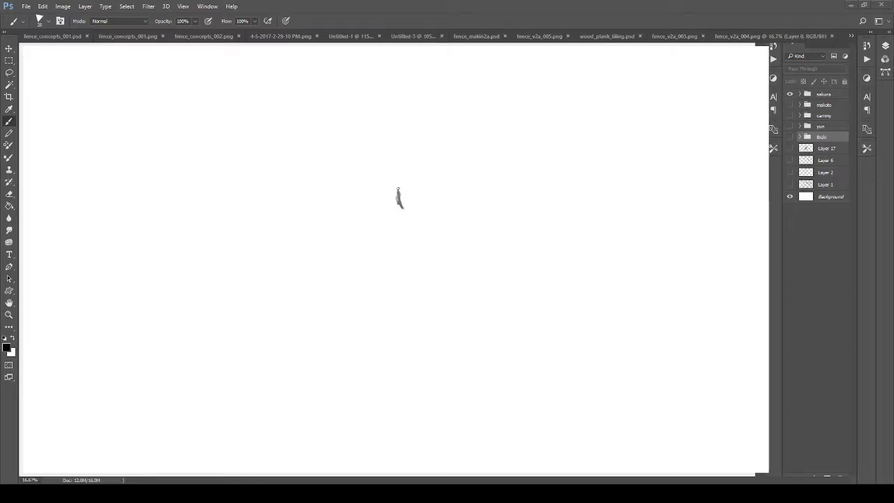
Rough out a small upright head, neck, collar and sloping shoulders near the upper middle of the blank canvas.
left_click_drag(401, 180, 415, 171)
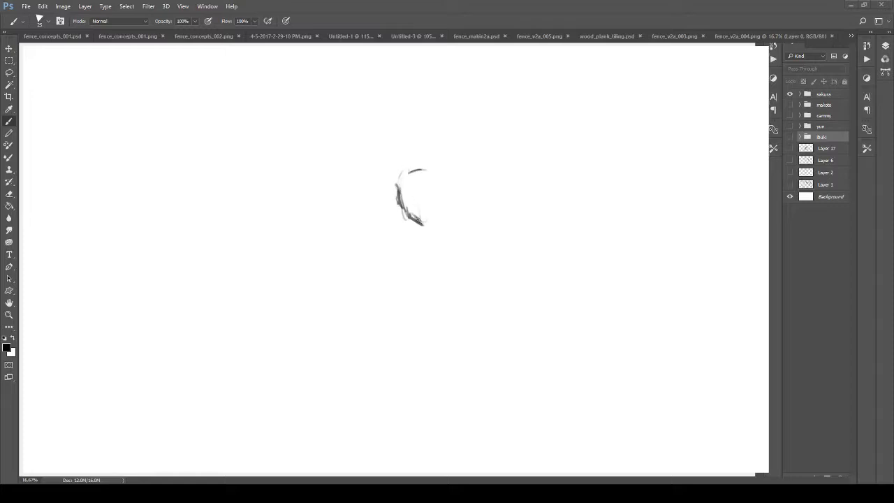
left_click_drag(439, 194, 438, 226)
left_click_drag(447, 198, 434, 227)
left_click_drag(404, 239, 407, 230)
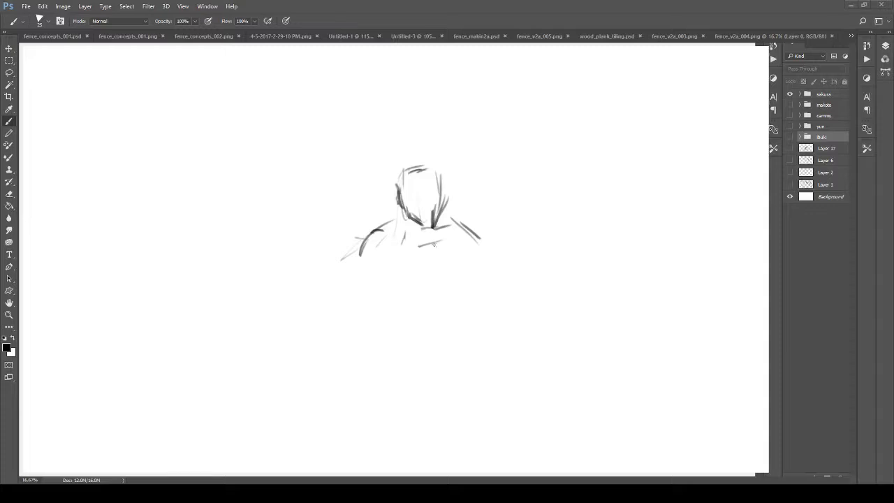
left_click_drag(424, 250, 457, 240)
left_click_drag(470, 239, 482, 232)
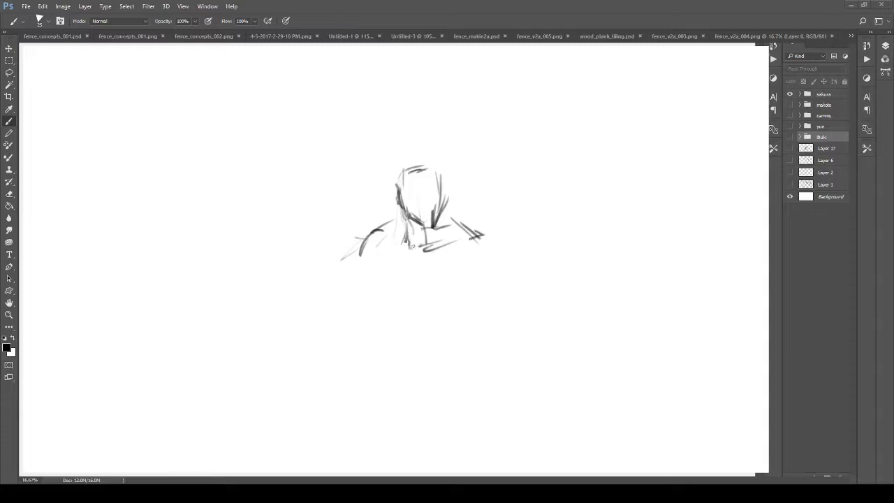
Erase the whole head-and-shoulders sketch, enlarging the eraser to 300.
key("e")
left_click_drag(366, 232, 343, 255)
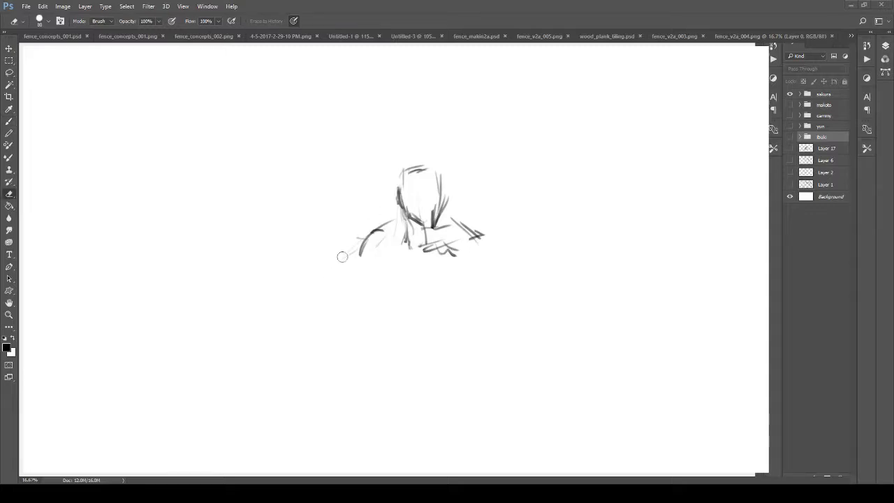
left_click_drag(416, 168, 338, 266)
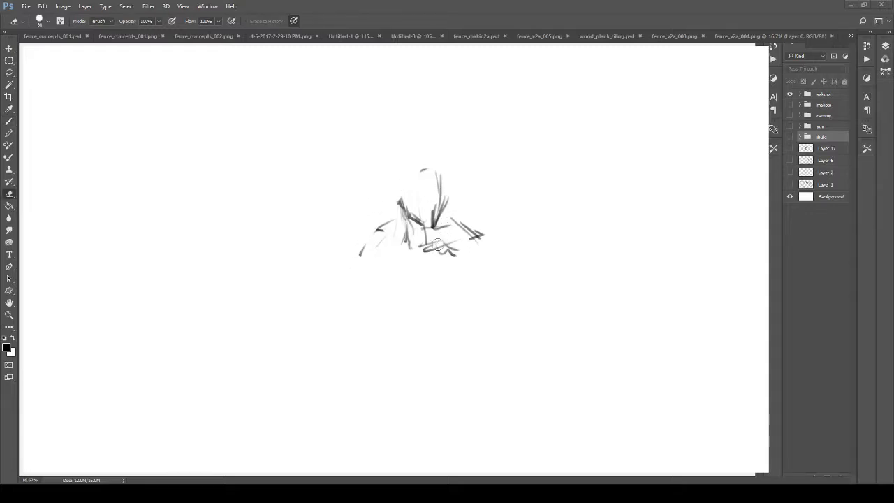
key("bracketright")
key("bracketright")
key("bracketright")
key("bracketright")
key("bracketright")
key("bracketright")
key("bracketright")
mouse_move(370, 241)
left_mouse_down()
mouse_move(431, 160)
mouse_move(449, 230)
mouse_move(471, 267)
left_mouse_up()
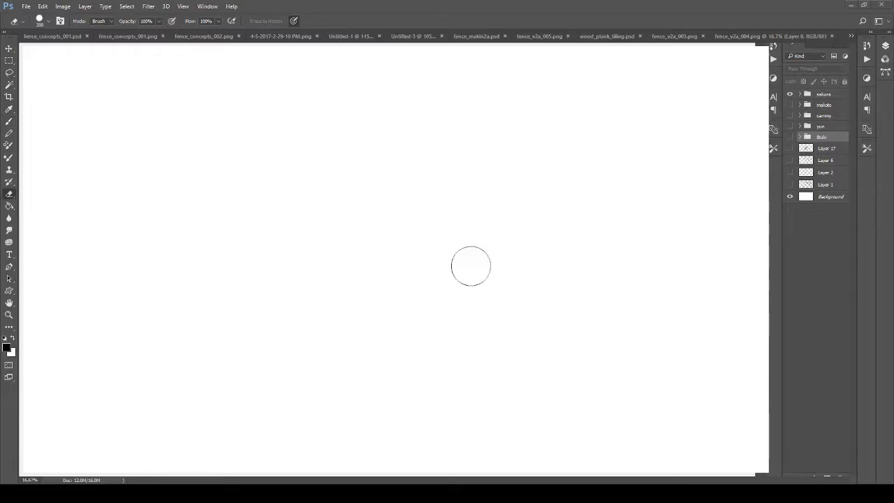
key("b")
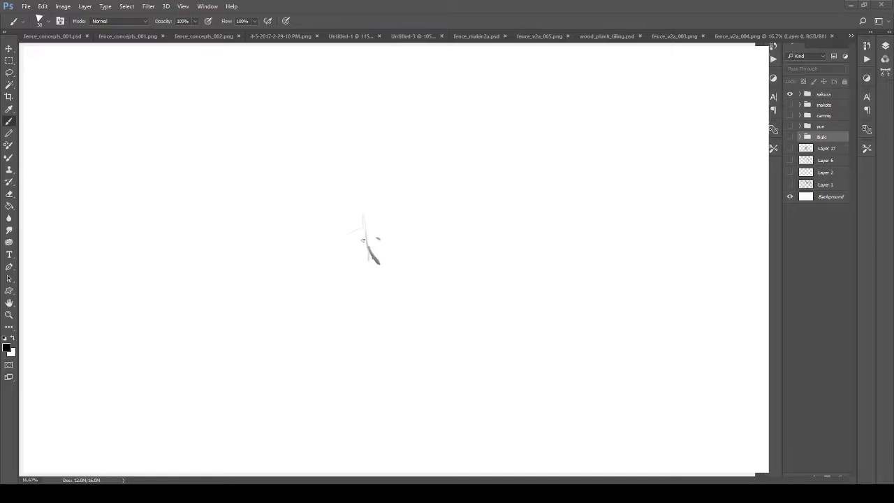
Sketch a new upper body with a tall boxy head, short neck, broad shoulders and the start of the chest.
left_click_drag(362, 240, 394, 199)
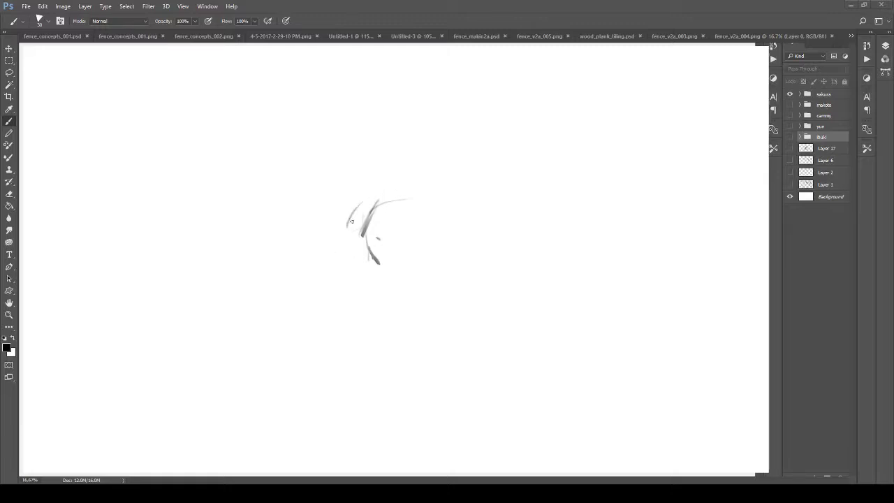
mouse_move(346, 205)
left_mouse_down()
mouse_move(422, 190)
mouse_move(425, 160)
mouse_move(445, 186)
mouse_move(492, 179)
left_mouse_up()
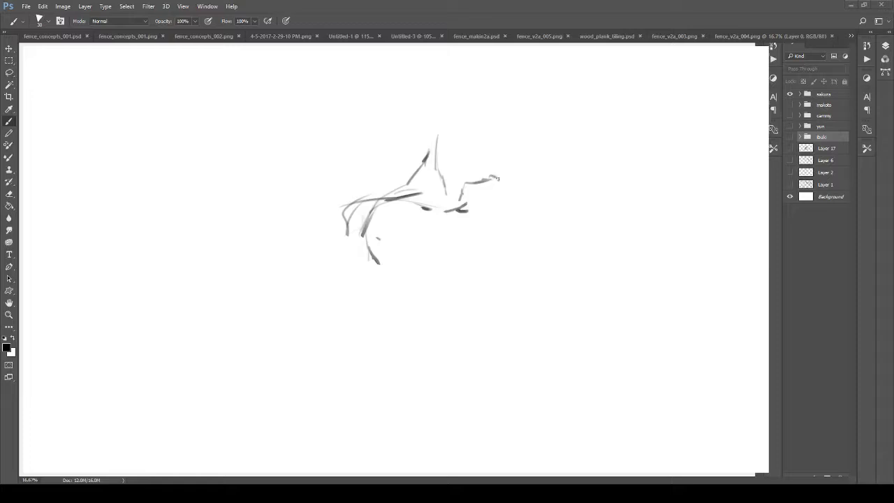
mouse_move(441, 111)
left_mouse_down()
mouse_move(491, 102)
mouse_move(491, 181)
left_mouse_up()
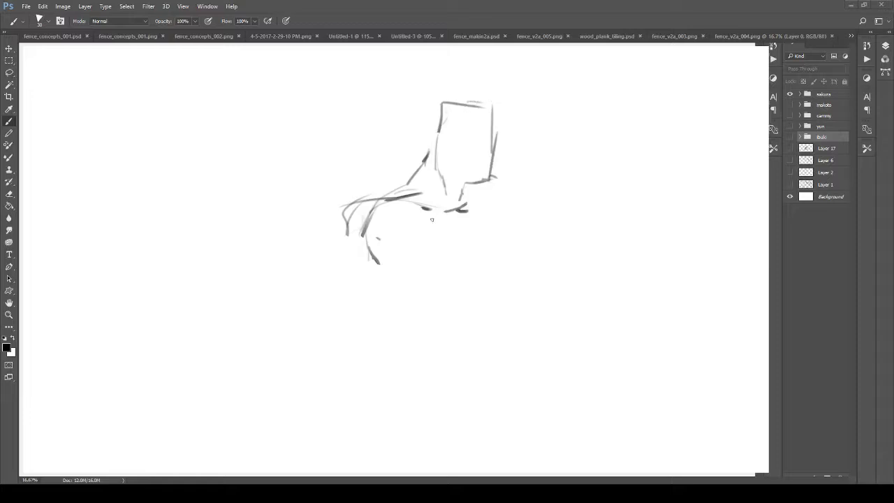
left_click_drag(433, 222, 399, 276)
left_click_drag(479, 258, 498, 231)
left_click_drag(508, 197, 555, 214)
mouse_move(547, 221)
left_mouse_down()
mouse_move(534, 243)
mouse_move(481, 253)
left_mouse_up()
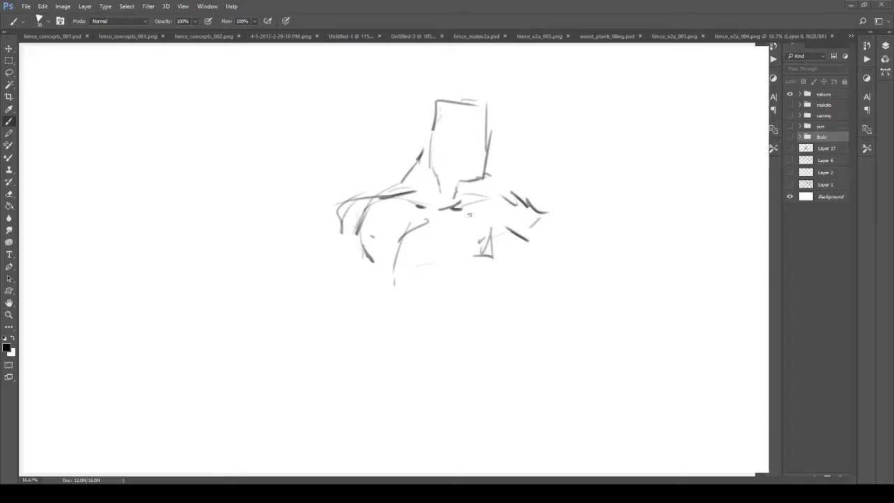
Erase the entire boxy-headed upper body with the eraser enlarged to 900, and get the brush ready again.
key("z")
left_click_drag(472, 216, 442, 221)
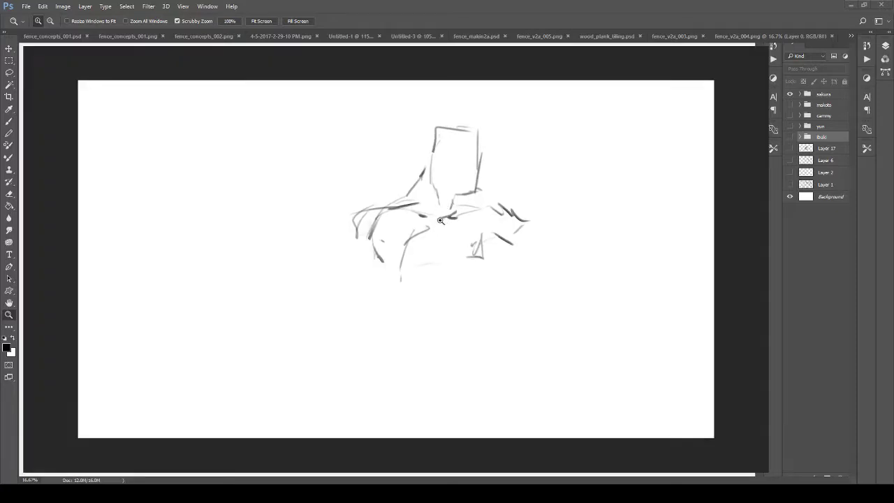
key("e")
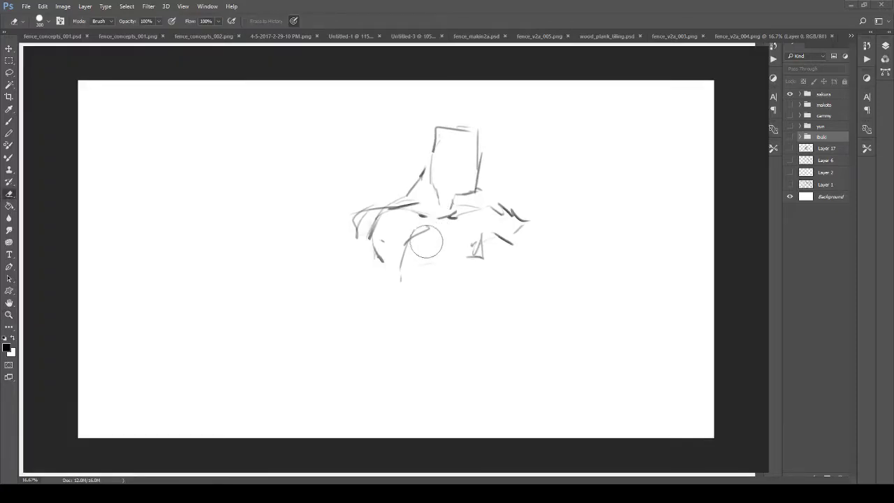
key("bracketright")
key("bracketright")
key("bracketright")
key("bracketright")
key("bracketright")
key("bracketright")
mouse_move(378, 210)
left_mouse_down()
mouse_move(431, 282)
mouse_move(425, 256)
left_mouse_up()
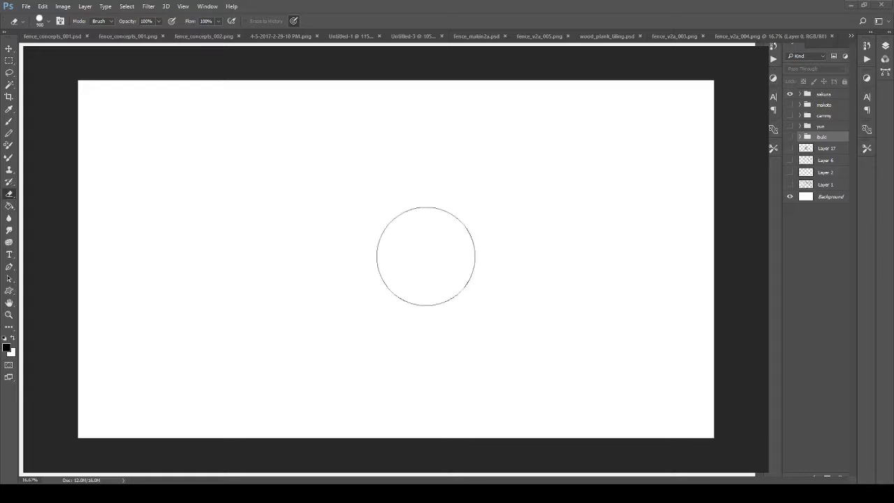
key("b")
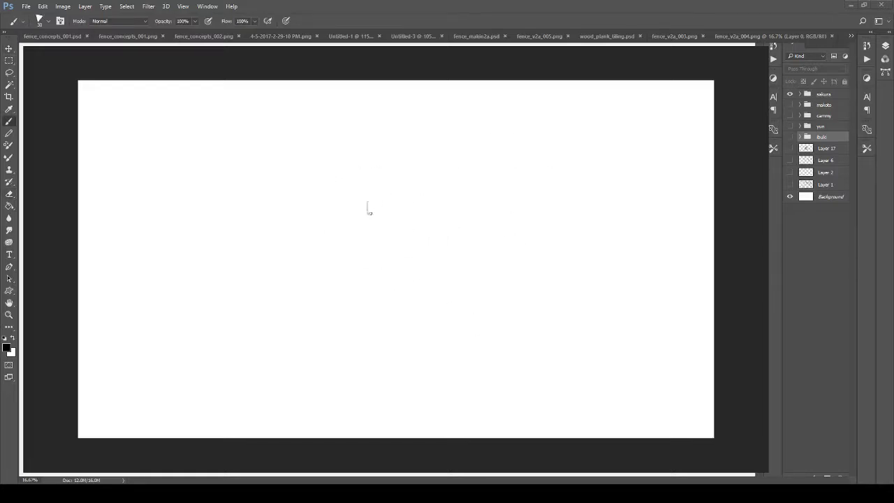
Rough out a twisting torso with a curved back, broad shoulder and narrow waist near the upper middle of the blank canvas.
left_click_drag(363, 205, 361, 223)
left_click_drag(362, 214, 370, 233)
left_click_drag(373, 217, 385, 237)
left_click_drag(379, 243, 361, 245)
left_click_drag(378, 233, 377, 249)
mouse_move(393, 185)
left_mouse_down()
mouse_move(437, 185)
mouse_move(438, 201)
left_mouse_up()
left_click_drag(434, 209, 435, 220)
mouse_move(425, 181)
left_mouse_down()
mouse_move(391, 246)
mouse_move(403, 241)
mouse_move(404, 250)
left_mouse_up()
left_click_drag(416, 222, 441, 191)
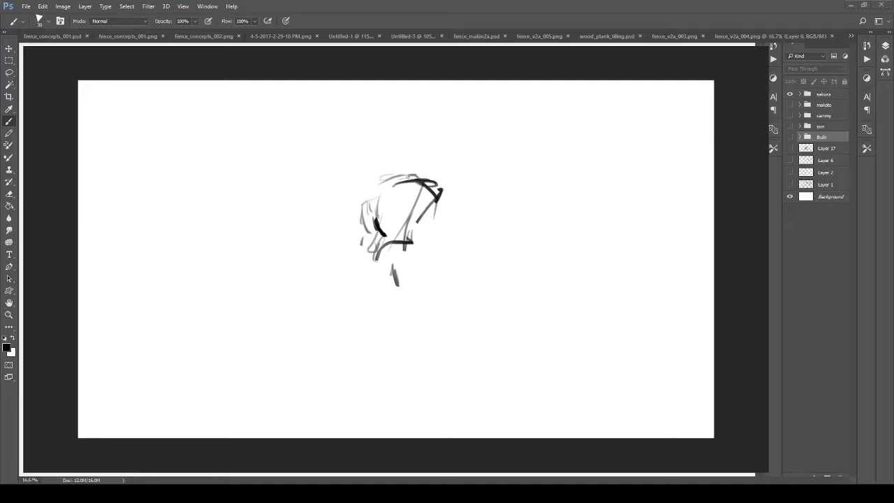
Add a long outstretched arm with its hand, a small rounded head and the rear shoulder and hip lines to the torso.
mouse_move(390, 182)
left_mouse_down()
mouse_move(427, 177)
mouse_move(282, 197)
left_mouse_up()
mouse_move(305, 193)
left_mouse_down()
mouse_move(328, 184)
mouse_move(241, 210)
left_mouse_up()
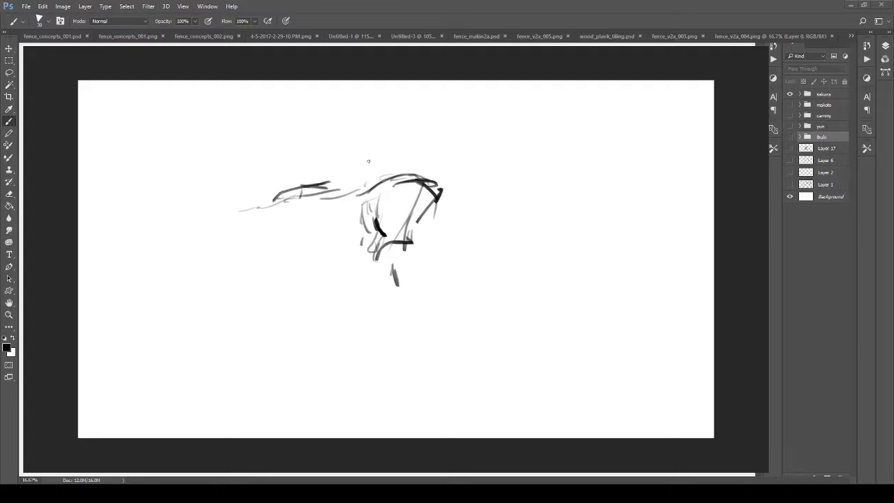
mouse_move(403, 153)
left_mouse_down()
mouse_move(376, 176)
mouse_move(425, 184)
left_mouse_up()
mouse_move(414, 168)
left_mouse_down()
mouse_move(381, 197)
mouse_move(250, 203)
mouse_move(265, 202)
mouse_move(255, 201)
mouse_move(264, 218)
mouse_move(275, 204)
mouse_move(369, 212)
left_mouse_up()
mouse_move(334, 208)
left_mouse_down()
mouse_move(424, 190)
mouse_move(395, 225)
mouse_move(388, 259)
mouse_move(452, 225)
left_mouse_up()
mouse_move(431, 169)
left_mouse_down()
mouse_move(422, 234)
mouse_move(439, 272)
left_mouse_up()
left_click_drag(432, 241, 451, 282)
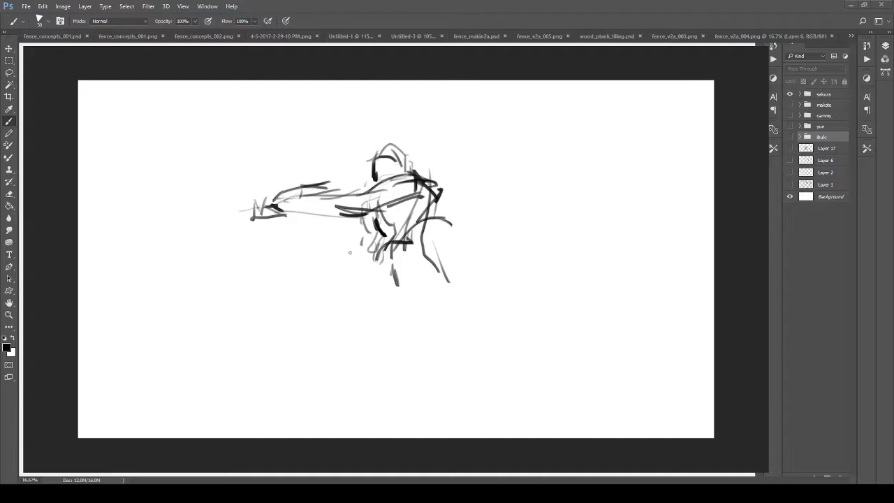
Sketch the lunging lower body with one leg stretched diagonally down and the rear leg bent sharply at the knee.
left_click_drag(344, 256, 283, 299)
left_click_drag(319, 269, 228, 326)
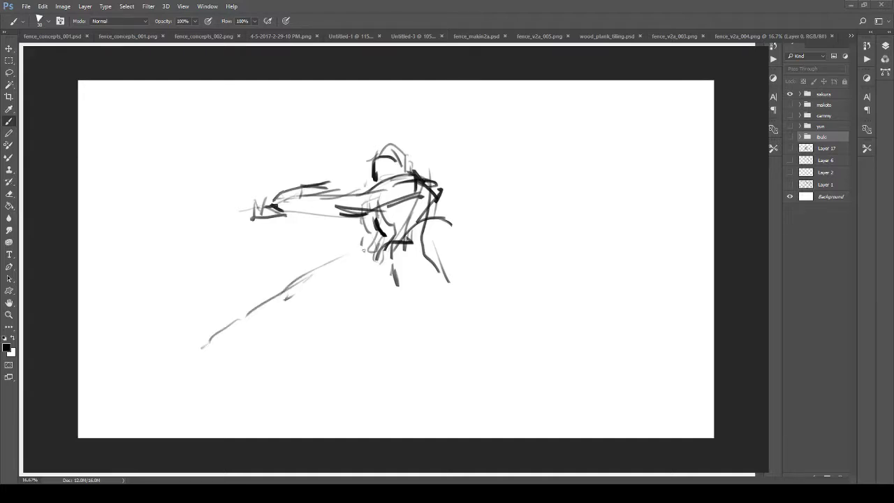
mouse_move(374, 246)
left_mouse_down()
mouse_move(296, 270)
mouse_move(205, 354)
left_mouse_up()
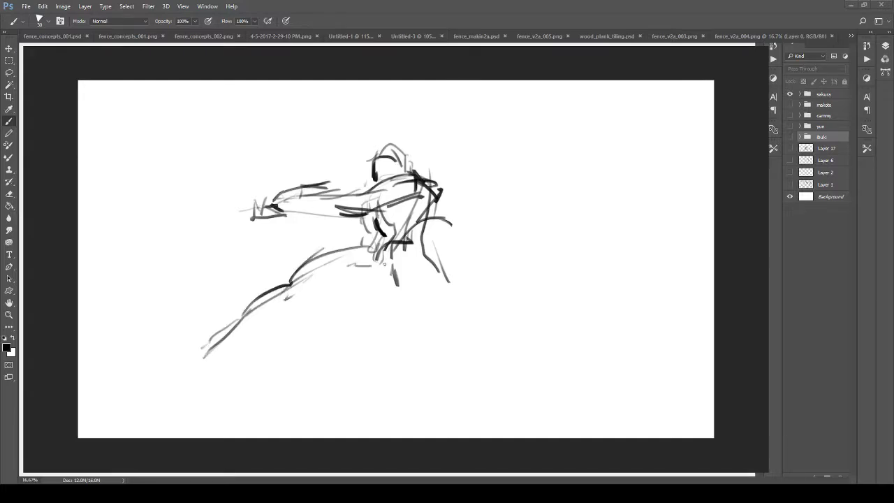
mouse_move(384, 264)
left_mouse_down()
mouse_move(416, 260)
mouse_move(430, 317)
left_mouse_up()
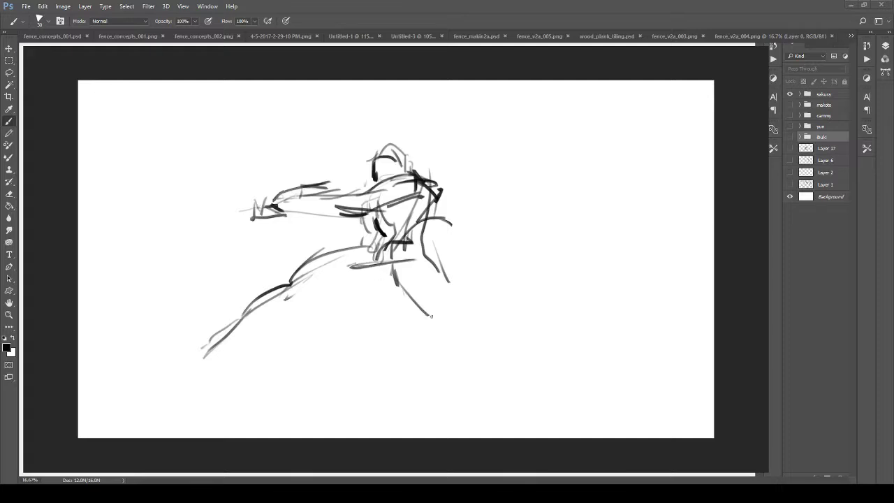
mouse_move(431, 241)
left_mouse_down()
mouse_move(458, 330)
mouse_move(482, 323)
left_mouse_up()
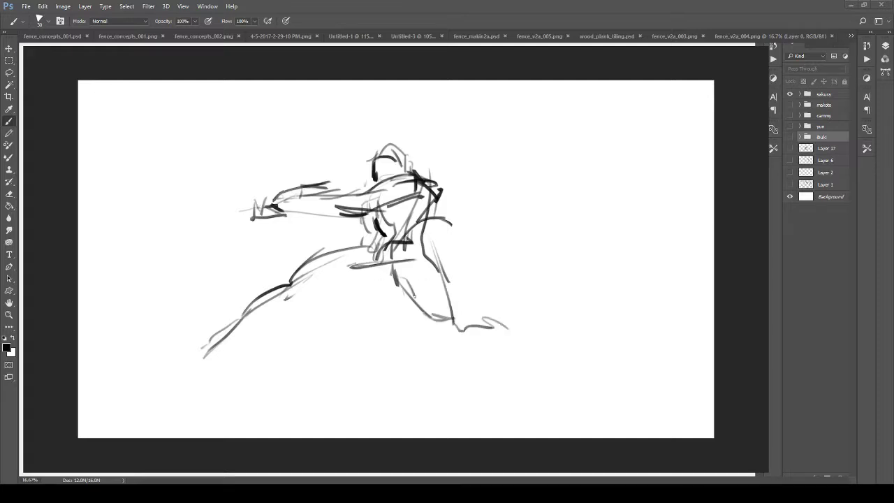
left_click_drag(375, 264, 429, 332)
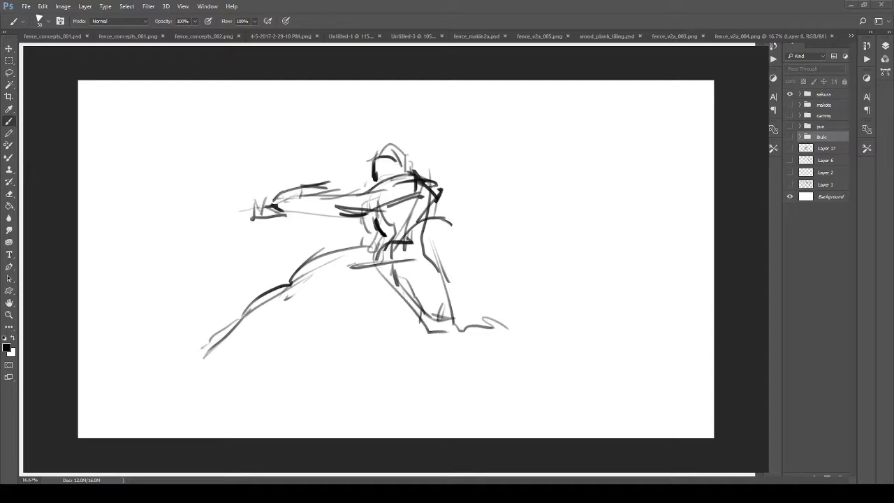
Complete the stretched leg with its underside and flat foot, and reinforce the outstretched arm's contours.
left_click_drag(389, 274, 353, 292)
mouse_move(391, 280)
left_mouse_down()
mouse_move(317, 284)
mouse_move(308, 289)
mouse_move(331, 288)
mouse_move(309, 306)
mouse_move(173, 354)
mouse_move(182, 368)
mouse_move(239, 362)
left_mouse_up()
left_click_drag(183, 358, 228, 358)
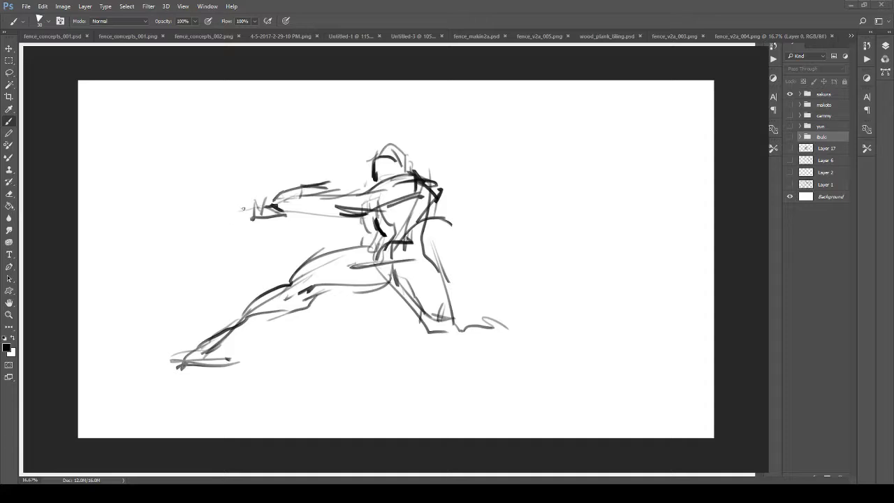
left_click_drag(283, 205, 344, 199)
mouse_move(284, 214)
left_mouse_down()
mouse_move(343, 222)
mouse_move(382, 215)
left_mouse_up()
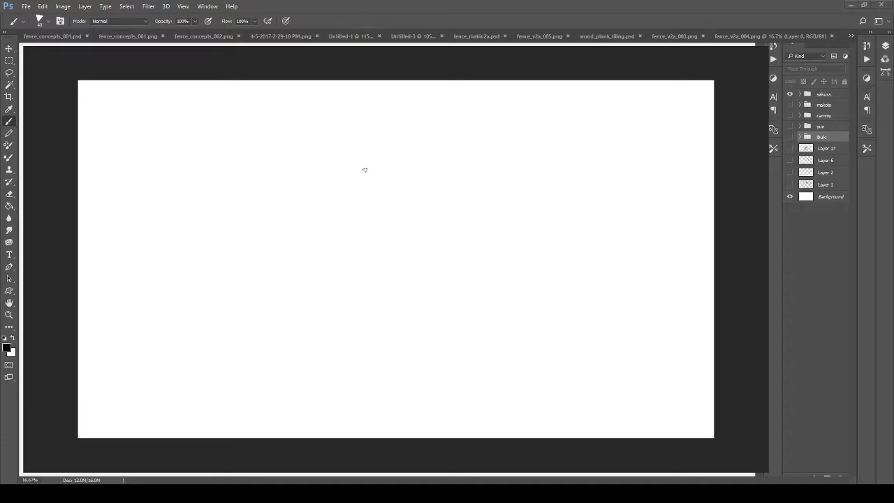
Sketch a new front-facing figure's long oval head, hunched rounded shoulders and tapering chest on the blank canvas.
mouse_move(347, 187)
left_mouse_down()
mouse_move(388, 156)
mouse_move(436, 166)
left_mouse_up()
mouse_move(381, 139)
left_mouse_down()
mouse_move(379, 176)
mouse_move(408, 148)
mouse_move(395, 183)
mouse_move(399, 140)
mouse_move(402, 188)
mouse_move(396, 139)
mouse_move(404, 133)
left_mouse_up()
mouse_move(352, 199)
left_mouse_down()
mouse_move(404, 233)
mouse_move(399, 199)
mouse_move(371, 222)
mouse_move(412, 245)
left_mouse_up()
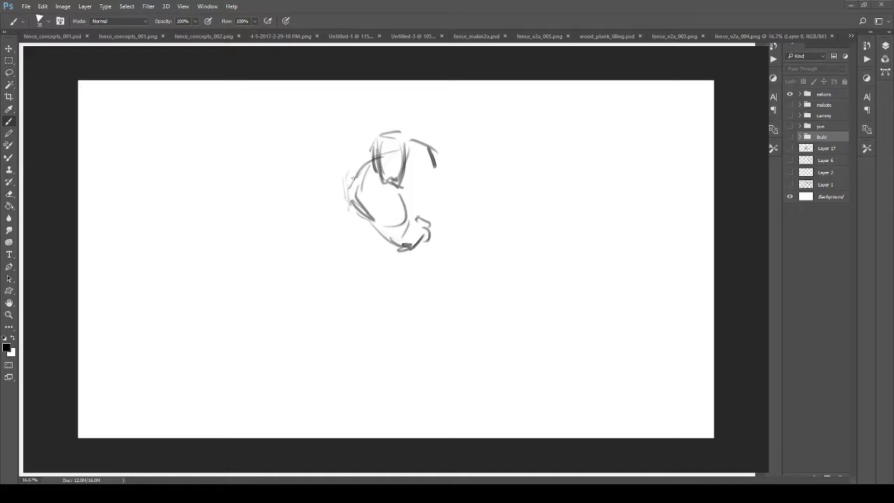
mouse_move(350, 191)
left_mouse_down()
mouse_move(380, 226)
mouse_move(377, 193)
mouse_move(381, 214)
left_mouse_up()
left_click_drag(367, 200, 381, 219)
left_click_drag(395, 189, 402, 254)
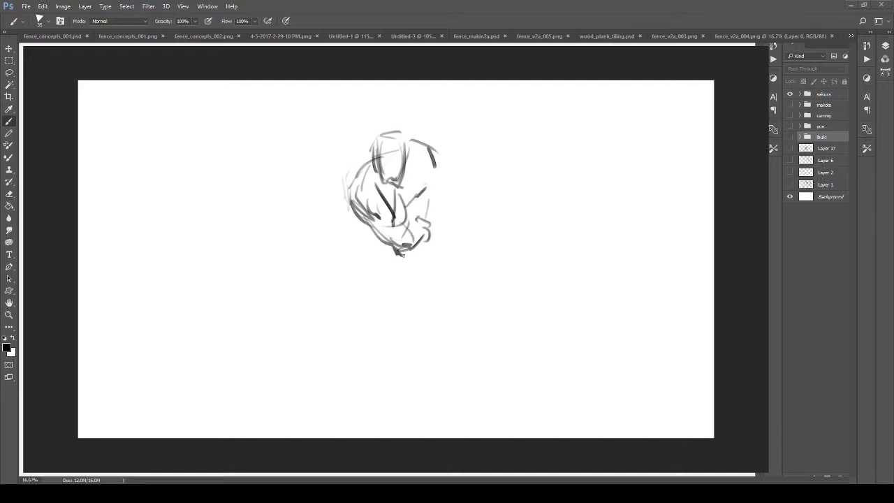
Draw the hunched figure's far side, waist and hips, and block in the near thigh down to the knee.
left_click_drag(417, 218, 419, 233)
left_click_drag(408, 143, 428, 190)
left_click_drag(424, 156, 432, 214)
left_click_drag(370, 221, 405, 278)
mouse_move(428, 235)
left_mouse_down()
mouse_move(441, 272)
mouse_move(417, 319)
left_mouse_up()
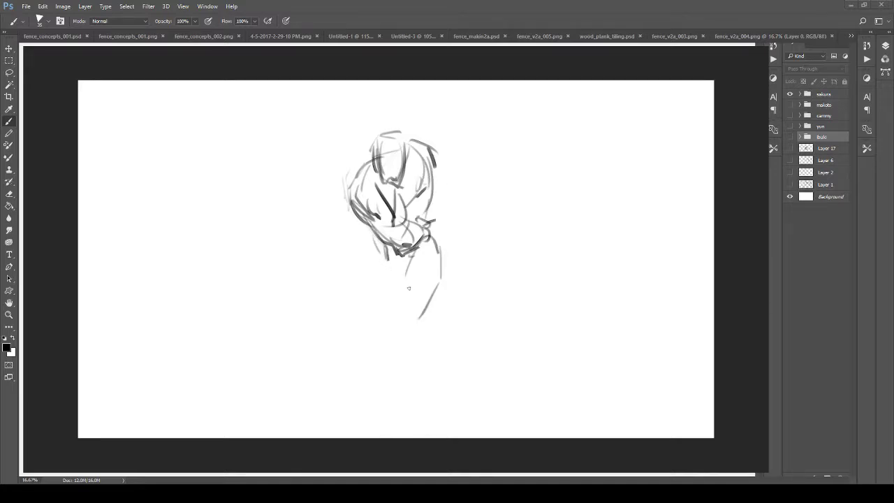
mouse_move(396, 273)
left_mouse_down()
mouse_move(390, 307)
mouse_move(401, 315)
mouse_move(430, 293)
left_mouse_up()
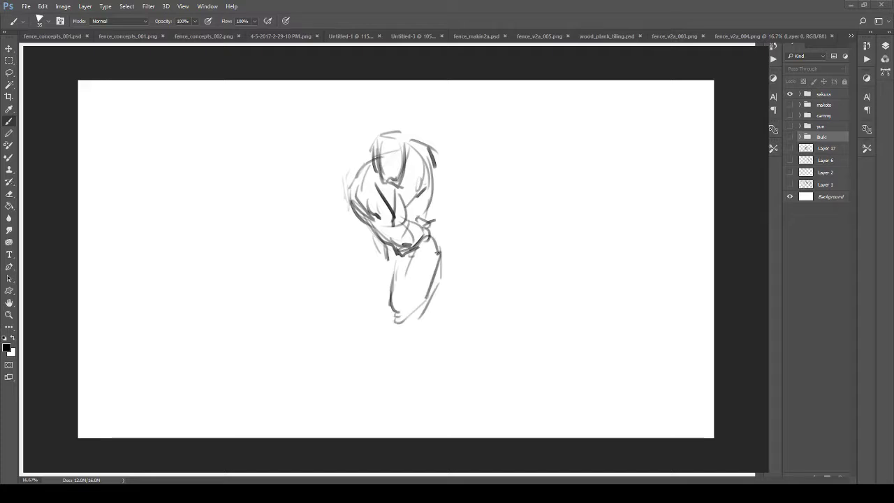
Strengthen the thigh, add the knee and lower leg, and start the second leg's outline on the hunched figure.
left_click_drag(435, 200, 440, 297)
mouse_move(431, 192)
left_mouse_down()
mouse_move(394, 329)
mouse_move(403, 330)
left_mouse_up()
mouse_move(399, 304)
left_mouse_down()
mouse_move(397, 346)
mouse_move(428, 298)
mouse_move(413, 366)
left_mouse_up()
left_click_drag(417, 333, 415, 365)
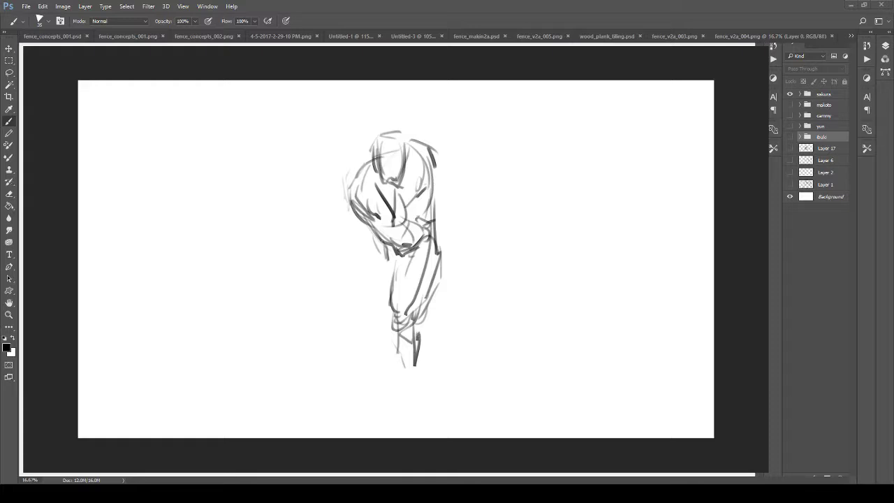
left_click_drag(376, 243, 408, 303)
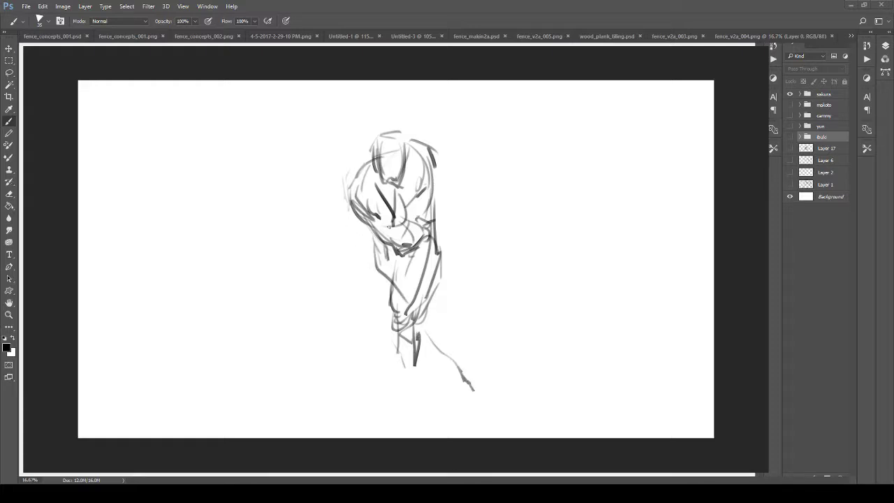
Clear the entire hunched figure from the layer and remove the selection.
key("ctrl+a")
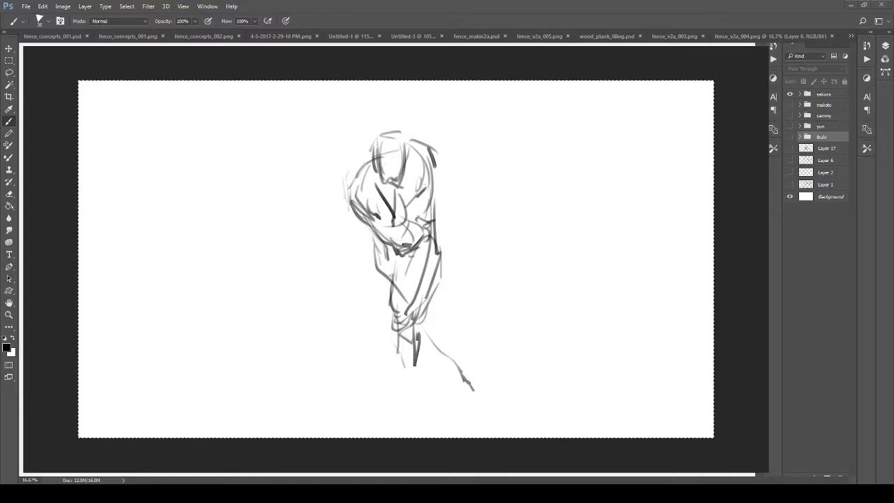
key("Delete")
key("ctrl+d")
Examine the earlier gesture sketches one after another, ending on the diagonal leaping figure with the oversized fist.
left_click_drag(328, 216, 411, 244)
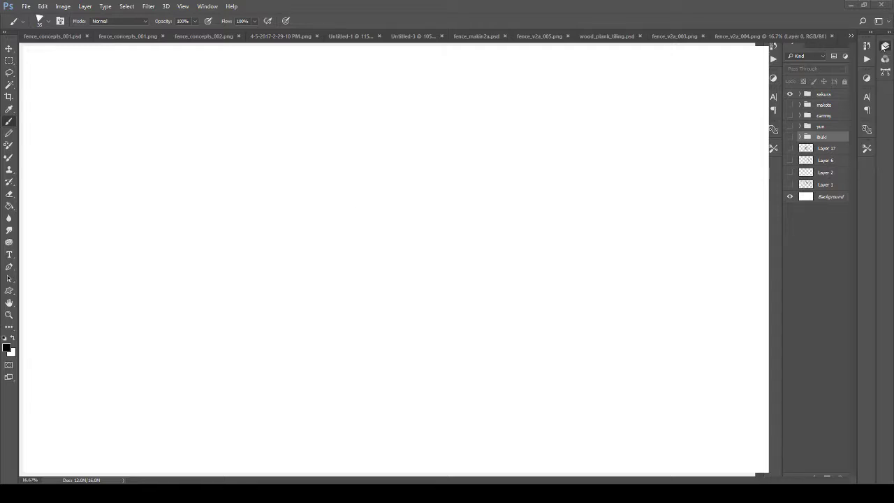
key("ctrl+z")
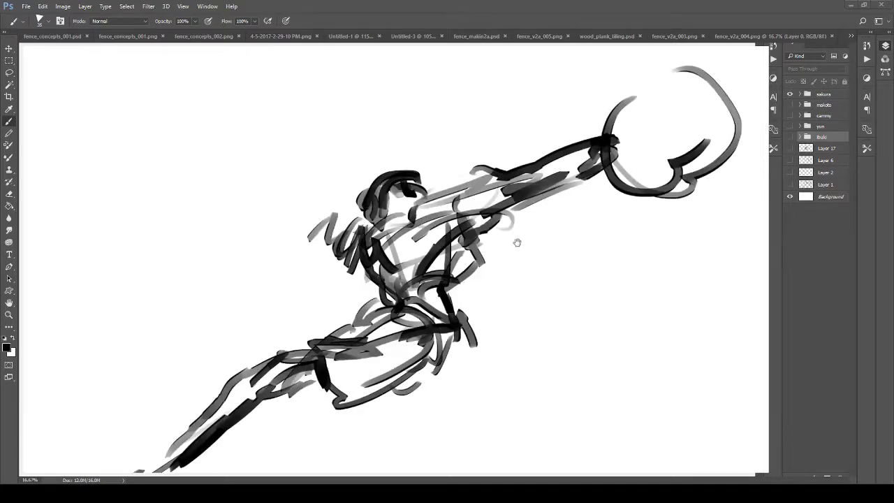
left_click(517, 242, "alt")
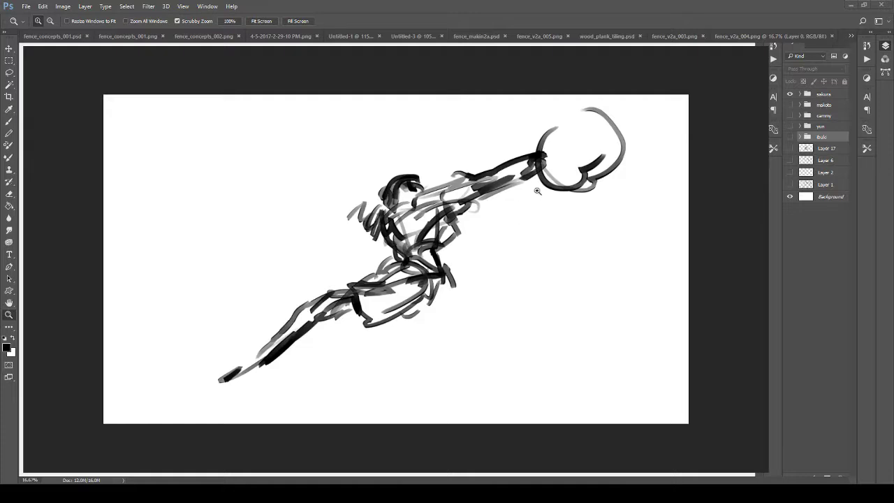
left_click(708, 111)
left_click(705, 109)
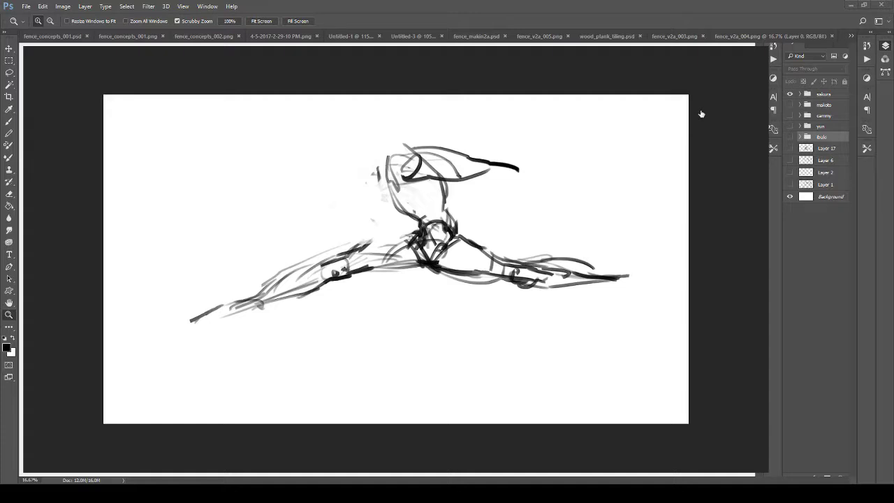
left_click(709, 108)
left_click(713, 99)
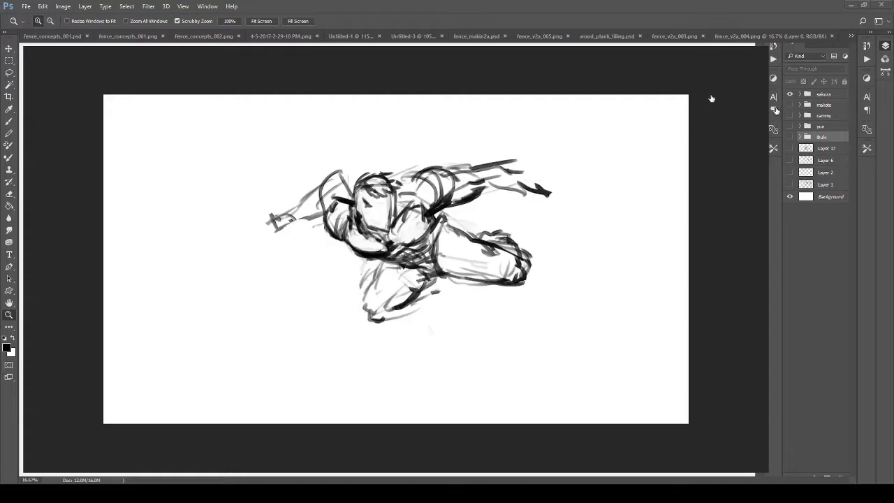
left_click(712, 100)
left_click(712, 100)
left_click(713, 100)
left_click(711, 108)
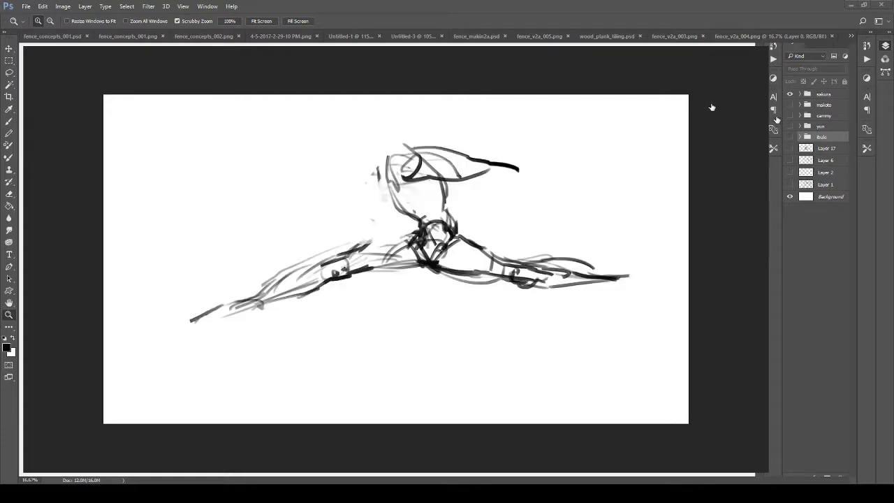
key("ctrl+alt+z")
key("ctrl+alt+z")
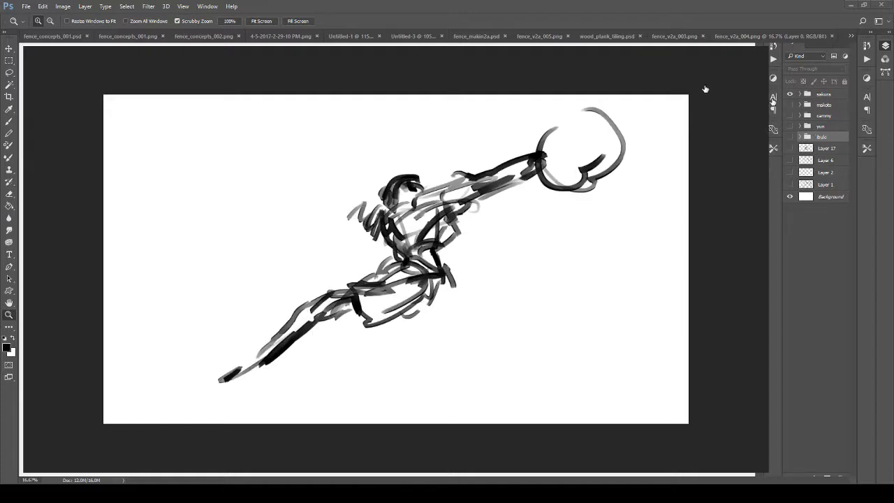
left_click(504, 221)
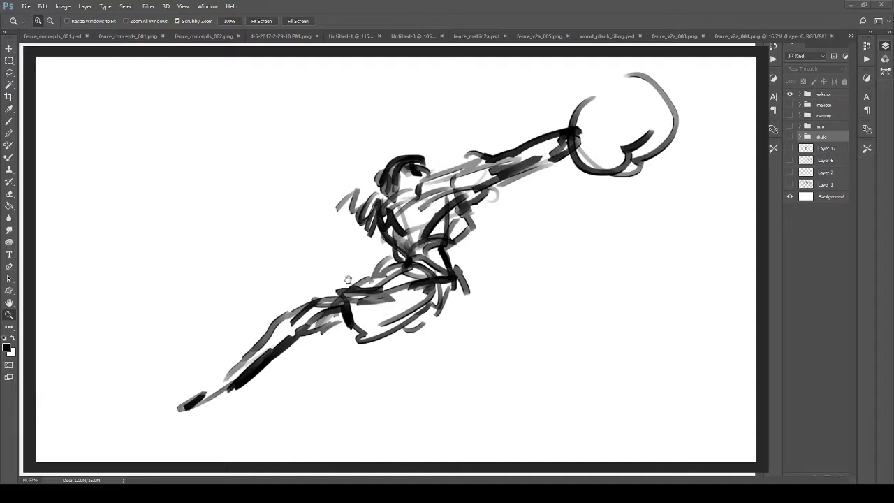
Reinforce the neck and shoulder area of the big-fisted leaping figure with the brush enlarged to 45.
key("b")
key("]")
key("]")
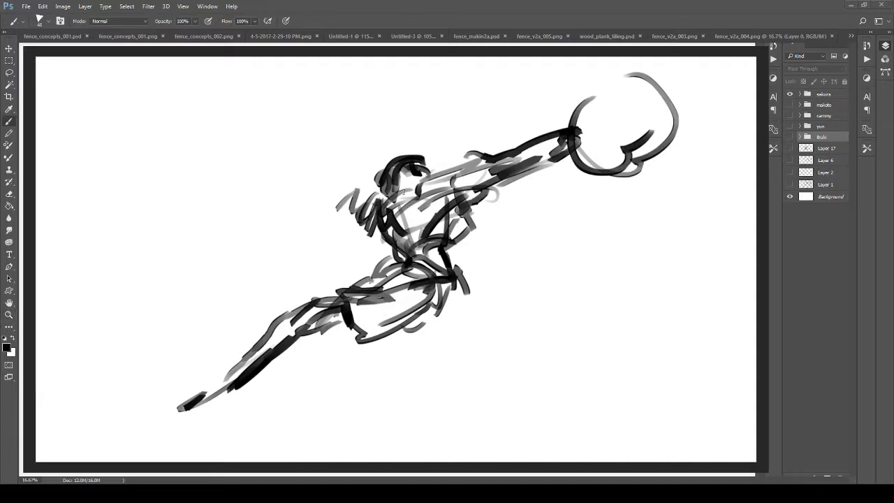
mouse_move(385, 212)
left_mouse_down()
mouse_move(398, 190)
mouse_move(426, 185)
left_mouse_up()
left_click_drag(391, 198, 390, 231)
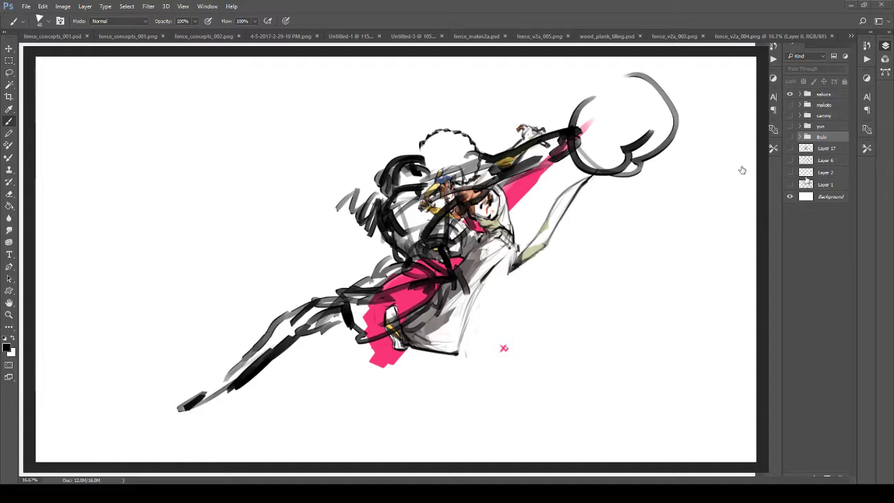
Move the coloured reference of the capped fighter with the long braid off the sketch to its left side.
key("v")
left_click_drag(467, 275, 184, 250)
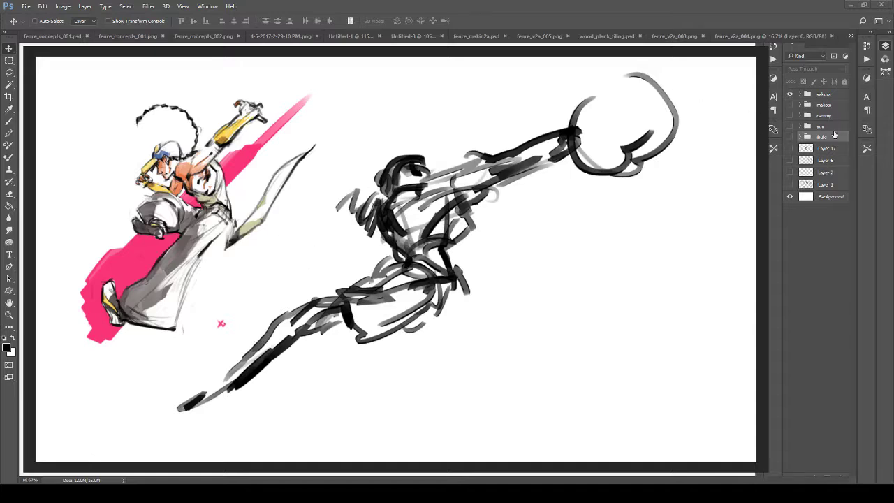
Erase the leaping figure's legs and hips, reducing the eraser from 900 to 300 to fade the waist.
key("e")
mouse_move(227, 366)
left_mouse_down()
mouse_move(297, 331)
mouse_move(402, 332)
mouse_move(397, 297)
mouse_move(386, 330)
mouse_move(206, 397)
mouse_move(300, 429)
left_mouse_up()
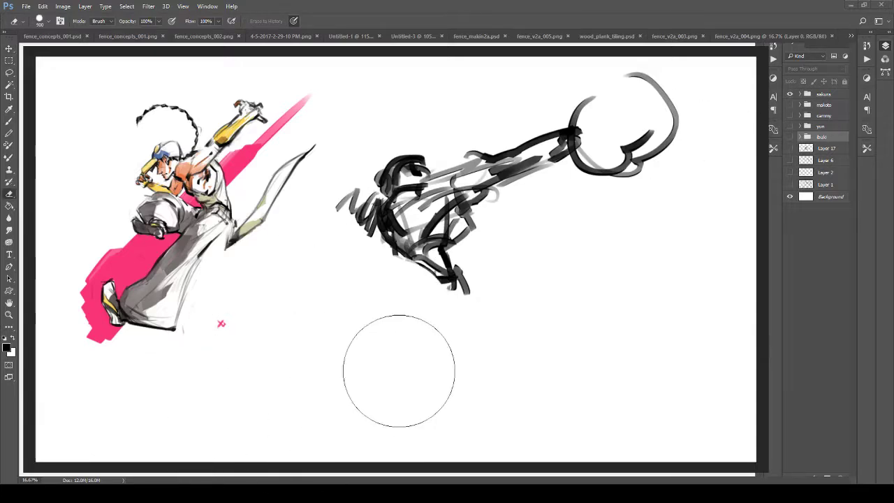
key("bracketleft")
key("bracketleft")
key("bracketleft")
key("bracketleft")
key("bracketleft")
key("bracketleft")
mouse_move(425, 273)
left_mouse_down()
mouse_move(429, 249)
mouse_move(434, 264)
mouse_move(468, 256)
left_mouse_up()
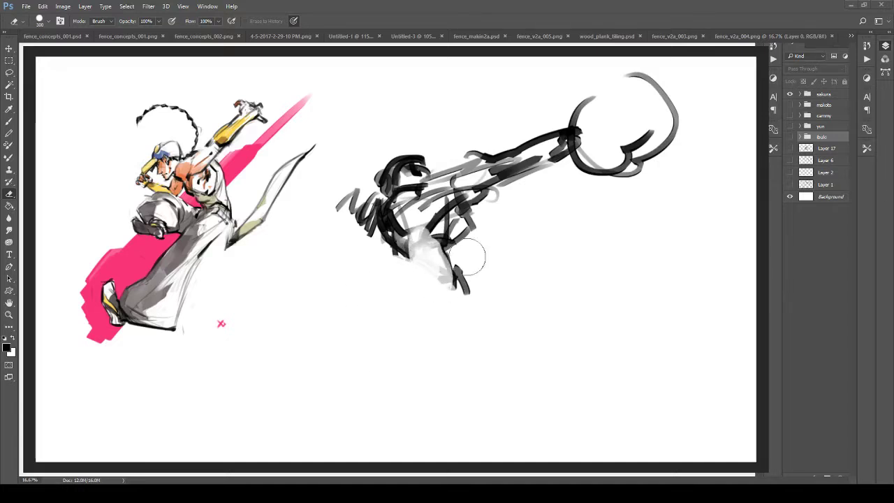
Redraw the hips and a large foreshortened leg tucked up with a rounded knee below the torso.
key("b")
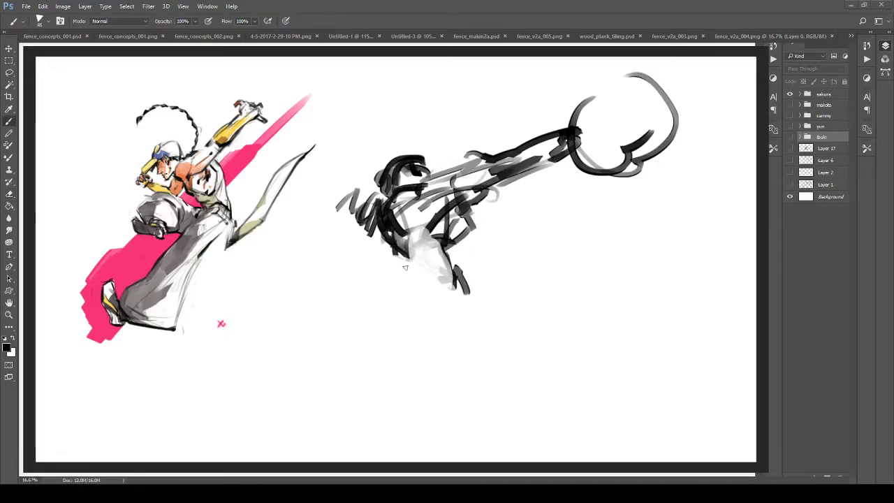
mouse_move(389, 238)
left_mouse_down()
mouse_move(400, 276)
mouse_move(380, 260)
mouse_move(327, 274)
mouse_move(328, 253)
mouse_move(322, 269)
mouse_move(412, 269)
mouse_move(419, 283)
mouse_move(310, 279)
mouse_move(332, 255)
mouse_move(336, 285)
left_mouse_up()
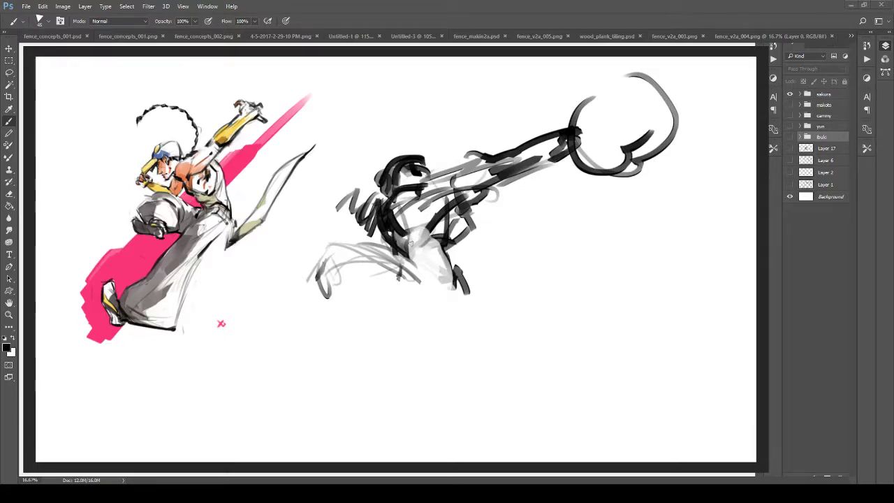
left_click_drag(417, 293, 400, 271)
left_click_drag(401, 260, 424, 281)
left_click_drag(462, 218, 443, 290)
mouse_move(461, 234)
left_mouse_down()
mouse_move(440, 291)
mouse_move(444, 317)
mouse_move(353, 288)
mouse_move(422, 327)
mouse_move(443, 300)
mouse_move(398, 315)
mouse_move(308, 286)
mouse_move(377, 313)
mouse_move(360, 321)
mouse_move(449, 334)
left_mouse_up()
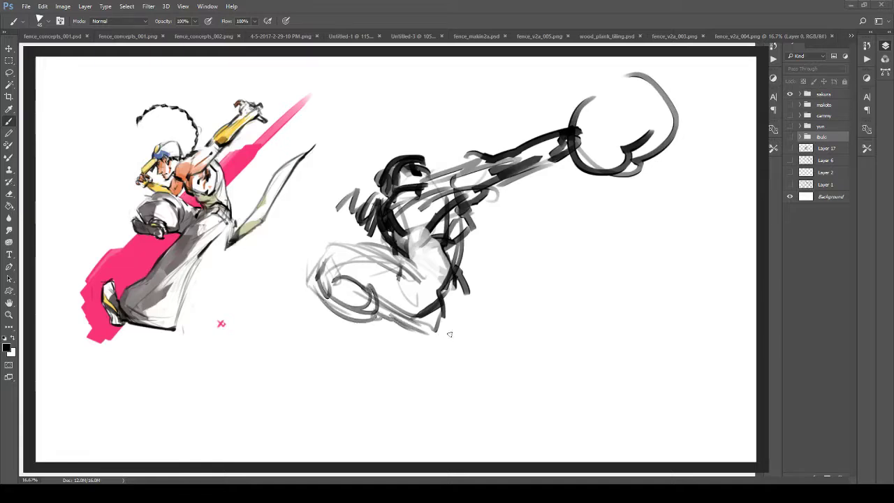
Sketch the leaping figure's second leg as straight strokes running diagonally down from the waist past the hips.
left_click_drag(401, 207, 460, 370)
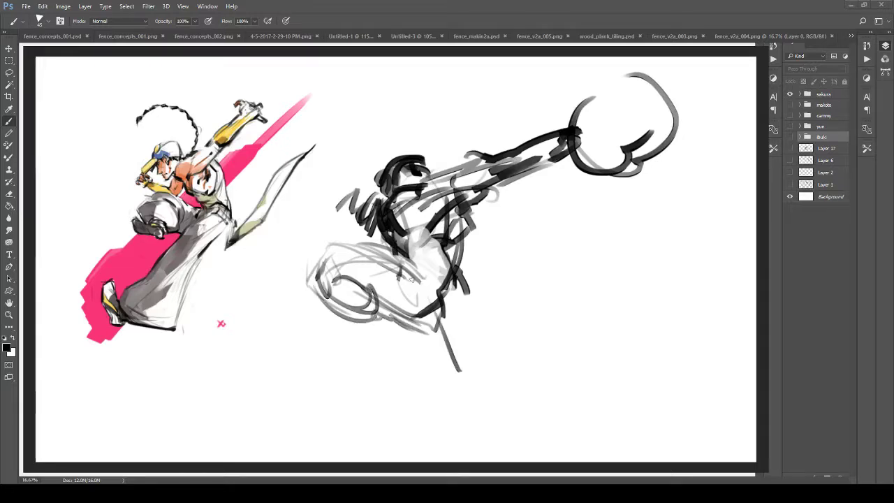
left_click_drag(394, 248, 456, 345)
left_click_drag(399, 244, 419, 196)
Erase the leaping figure's outstretched arm and oversized fist, and lighten the lines across the chest.
key("e")
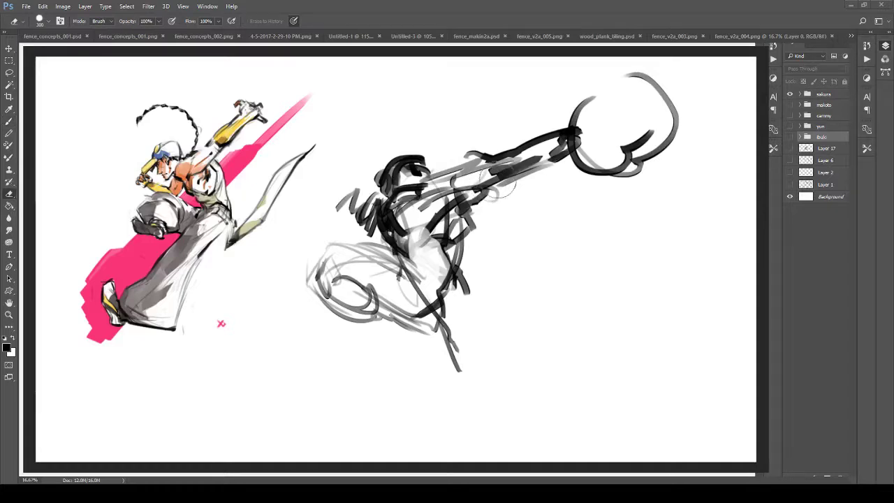
mouse_move(482, 199)
left_mouse_down()
mouse_move(533, 132)
mouse_move(671, 85)
mouse_move(649, 114)
left_mouse_up()
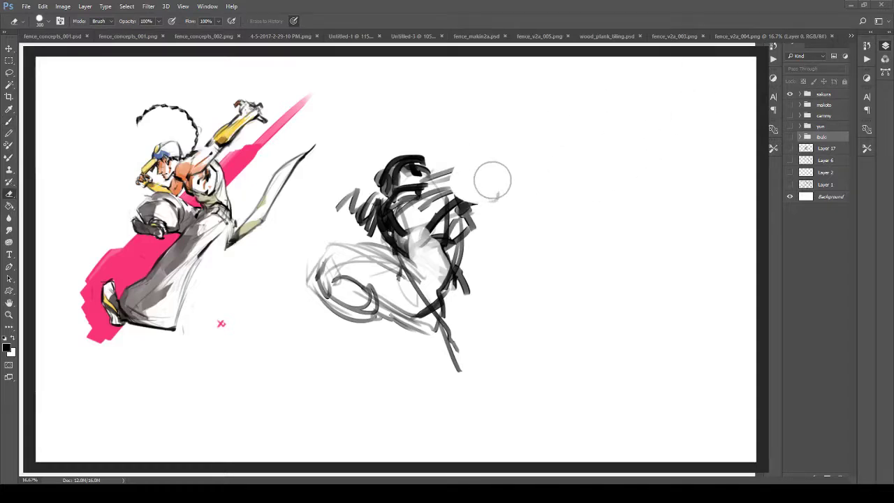
left_click_drag(491, 179, 424, 217)
Restate the torso with long downward strokes and extend the straight leg toward its foot.
key("b")
mouse_move(384, 196)
left_mouse_down()
mouse_move(413, 269)
mouse_move(429, 283)
left_mouse_up()
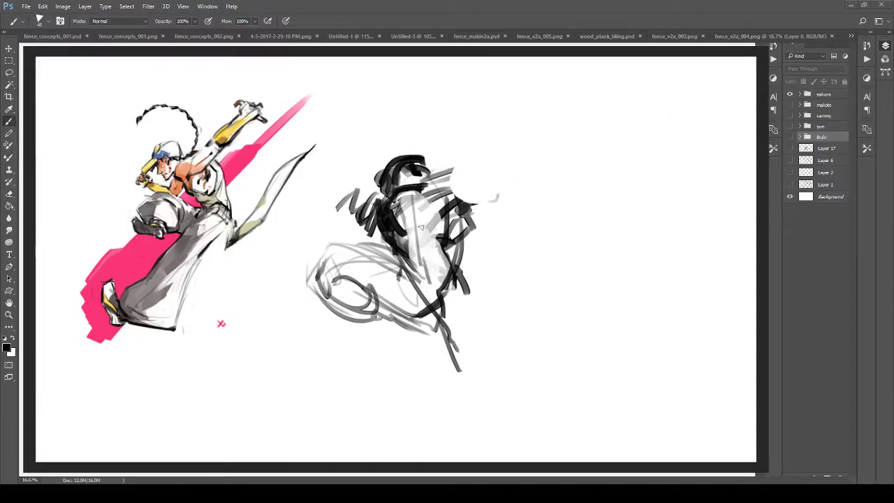
left_click_drag(420, 227, 473, 419)
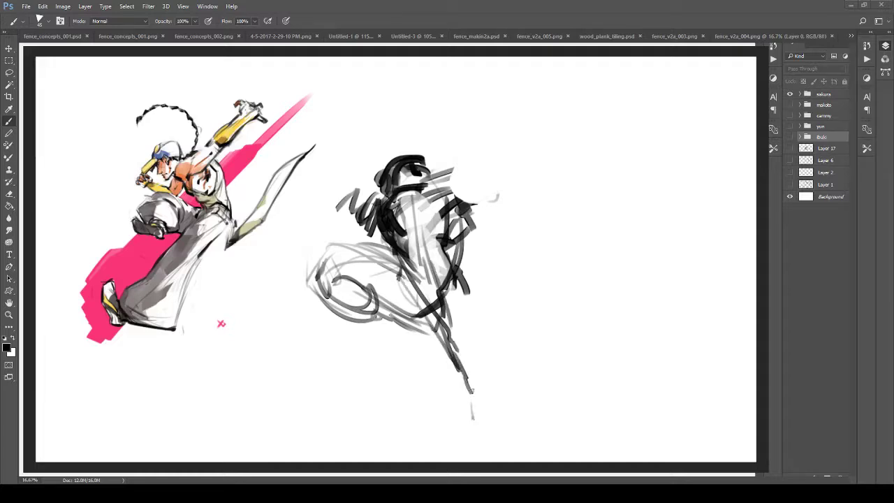
left_click_drag(468, 370, 472, 393)
Erase the figure's head, the scribbled arm beside it and the shoulder edge down to faint traces.
key("e")
key("e")
mouse_move(363, 183)
left_mouse_down()
mouse_move(350, 223)
mouse_move(361, 179)
mouse_move(451, 156)
mouse_move(495, 229)
left_mouse_up()
Draw a new rounded head higher above the shoulders with a short neck.
key("b")
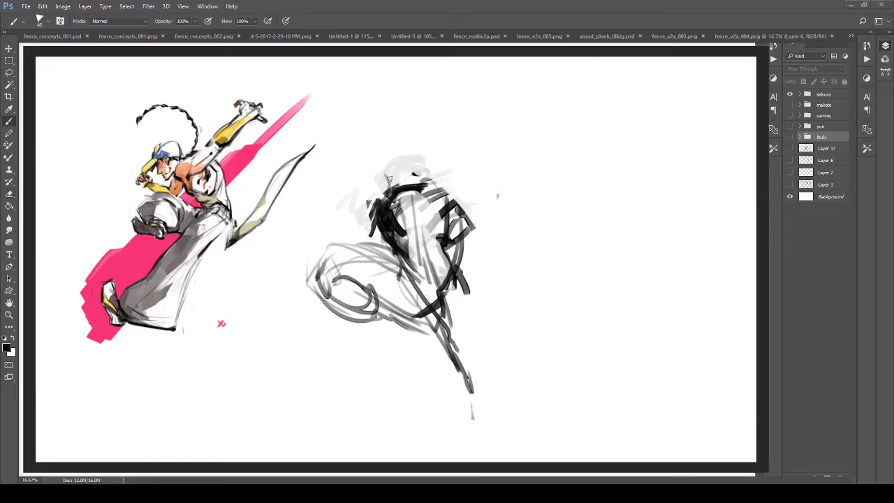
mouse_move(393, 168)
left_mouse_down()
mouse_move(394, 180)
mouse_move(374, 144)
mouse_move(400, 121)
mouse_move(431, 126)
mouse_move(436, 158)
left_mouse_up()
mouse_move(391, 133)
left_mouse_down()
mouse_move(426, 155)
mouse_move(428, 147)
mouse_move(413, 173)
mouse_move(385, 180)
left_mouse_up()
Rebuild the torso with dark strokes down the ribs, waist and hip, and curve the far shoulder over the back.
mouse_move(380, 216)
left_mouse_down()
mouse_move(383, 236)
mouse_move(412, 266)
left_mouse_up()
left_click_drag(423, 217, 432, 283)
mouse_move(389, 236)
left_mouse_down()
mouse_move(393, 272)
mouse_move(430, 302)
left_mouse_up()
mouse_move(398, 256)
left_mouse_down()
mouse_move(429, 293)
mouse_move(439, 292)
left_mouse_up()
left_click_drag(424, 250, 450, 314)
left_click_drag(404, 281, 436, 330)
left_click_drag(423, 313, 461, 360)
left_click_drag(427, 211, 424, 184)
mouse_move(414, 189)
left_mouse_down()
mouse_move(444, 182)
mouse_move(464, 218)
left_mouse_up()
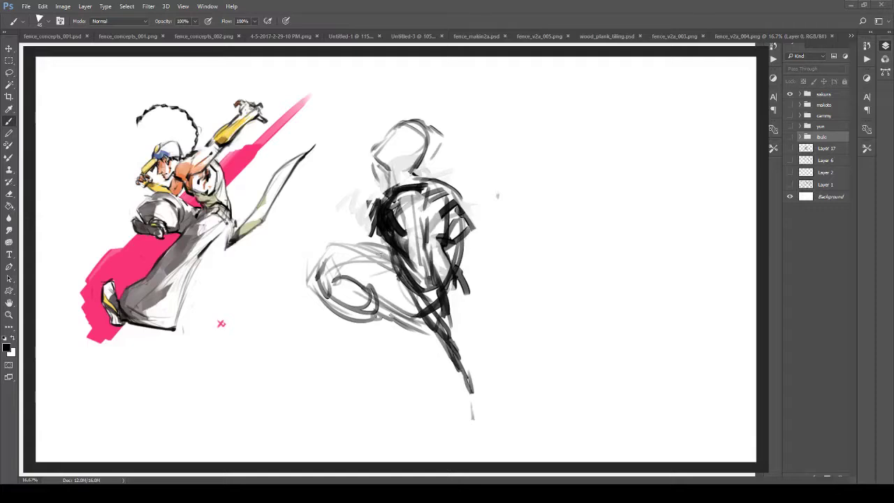
Reinforce the tucked leg's thigh and knee, and run its lower leg under the hips to a small foot.
mouse_move(379, 256)
left_mouse_down()
mouse_move(316, 248)
mouse_move(411, 271)
mouse_move(313, 243)
mouse_move(314, 299)
mouse_move(312, 242)
left_mouse_up()
left_click_drag(315, 246, 307, 294)
left_click_drag(343, 264, 398, 248)
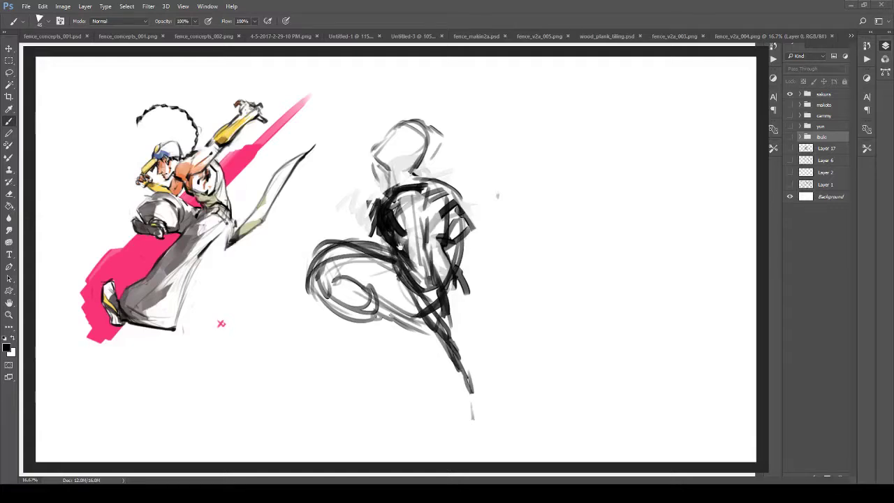
left_click_drag(328, 249, 343, 311)
left_click_drag(316, 269, 434, 334)
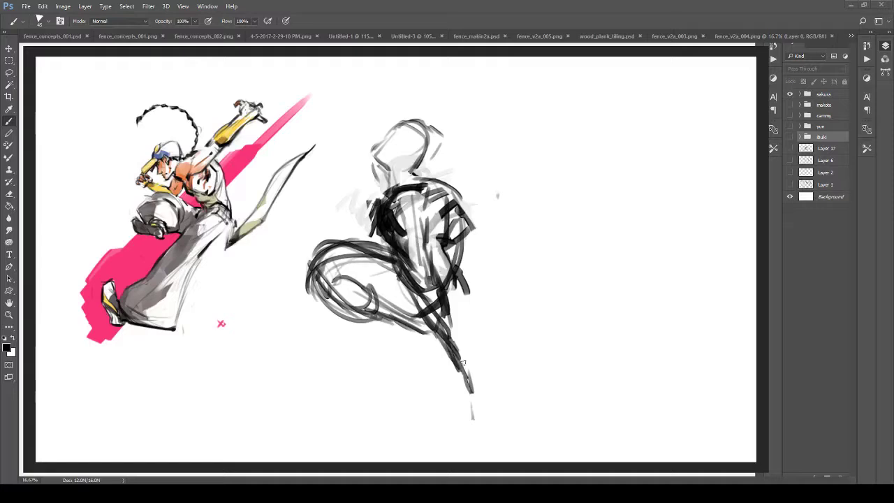
left_click_drag(375, 322, 496, 365)
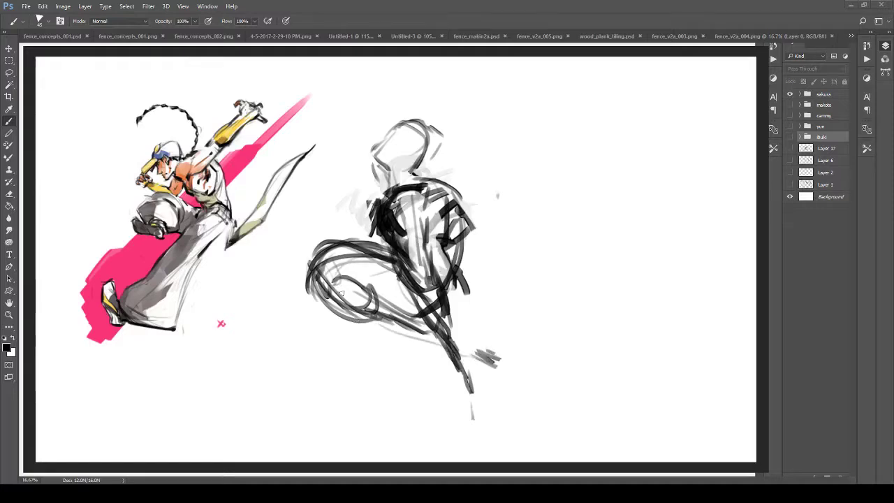
mouse_move(333, 295)
left_mouse_down()
mouse_move(358, 317)
mouse_move(508, 362)
mouse_move(445, 312)
left_mouse_up()
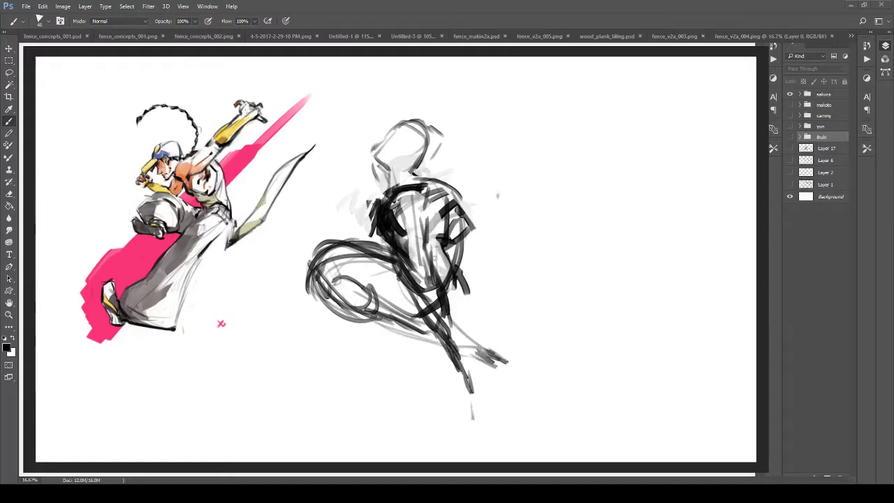
Redraw the head as an oval tilted forward and fade the outer shoulder and back lines.
mouse_move(384, 176)
left_mouse_down()
mouse_move(369, 171)
mouse_move(366, 143)
mouse_move(403, 130)
mouse_move(409, 149)
mouse_move(388, 181)
mouse_move(441, 132)
mouse_move(406, 115)
left_mouse_up()
key("e")
mouse_move(447, 192)
left_mouse_down()
mouse_move(469, 250)
mouse_move(469, 288)
left_mouse_up()
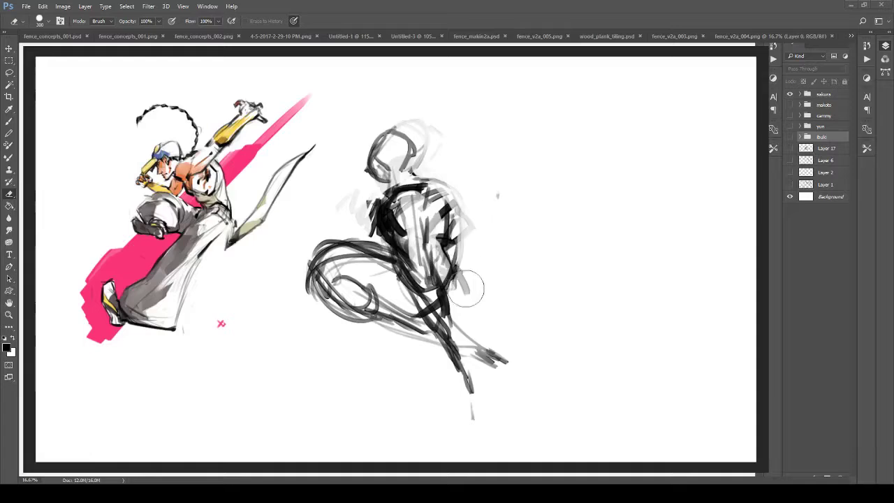
Clean up the stray marks around the torso, reducing the eraser size.
key("ctrl+space")
mouse_move(454, 232)
left_mouse_down()
mouse_move(400, 231)
mouse_move(425, 228)
mouse_move(372, 261)
mouse_move(417, 273)
mouse_move(416, 261)
left_mouse_up()
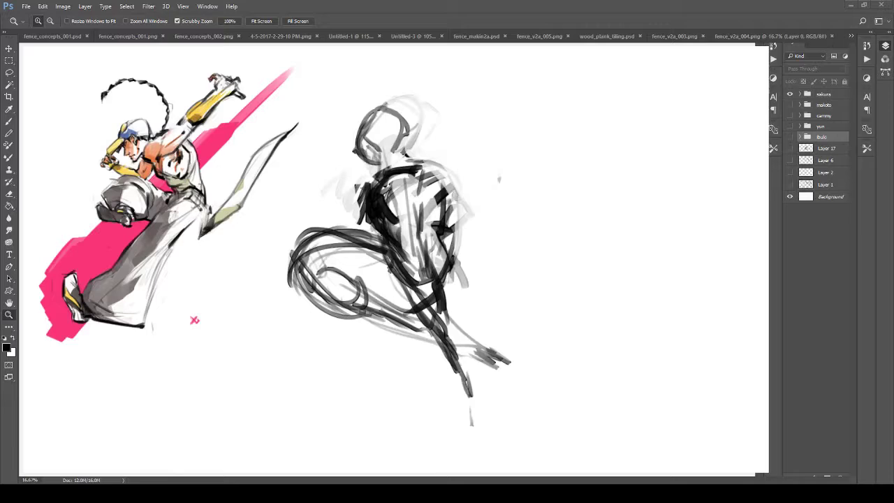
left_click_drag(269, 337, 252, 355)
mouse_move(353, 198)
left_mouse_down()
mouse_move(396, 201)
mouse_move(339, 255)
mouse_move(357, 241)
mouse_move(358, 276)
mouse_move(364, 199)
mouse_move(383, 216)
mouse_move(426, 196)
mouse_move(379, 160)
mouse_move(358, 168)
mouse_move(355, 137)
mouse_move(347, 171)
mouse_move(361, 176)
mouse_move(388, 163)
mouse_move(354, 170)
mouse_move(370, 193)
mouse_move(320, 145)
mouse_move(356, 89)
mouse_move(414, 95)
mouse_move(419, 155)
mouse_move(478, 201)
mouse_move(482, 314)
left_mouse_up()
key("bracketleft")
key("bracketleft")
key("bracketleft")
key("bracketleft")
key("bracketleft")
key("bracketleft")
key("bracketleft")
Firm up the outline of the back and the crease between waist and raised thigh.
key("b")
left_click_drag(433, 300, 470, 228)
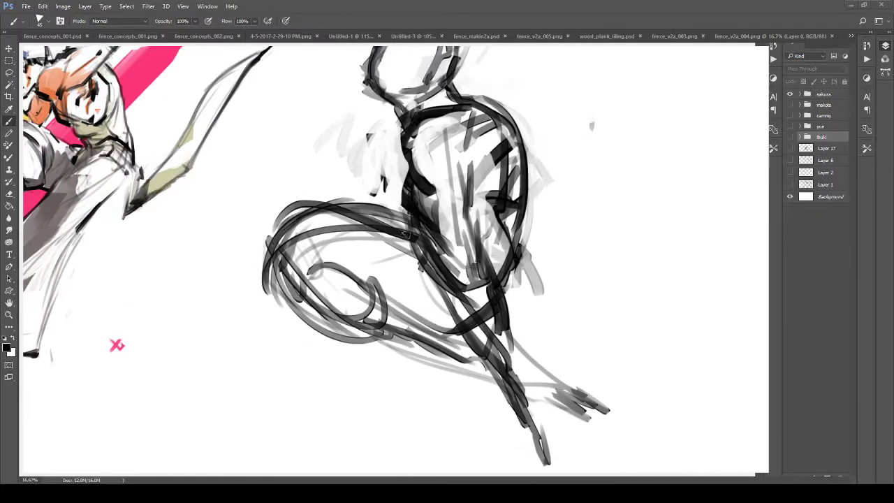
mouse_move(409, 222)
left_mouse_down()
mouse_move(287, 224)
mouse_move(422, 242)
left_mouse_up()
Draw a long arm reaching down behind the back from the far shoulder to below the hips.
key("ctrl+space")
mouse_move(428, 273)
left_mouse_down()
mouse_move(349, 265)
mouse_move(391, 251)
left_mouse_up()
scroll(390, 252, "up", 3)
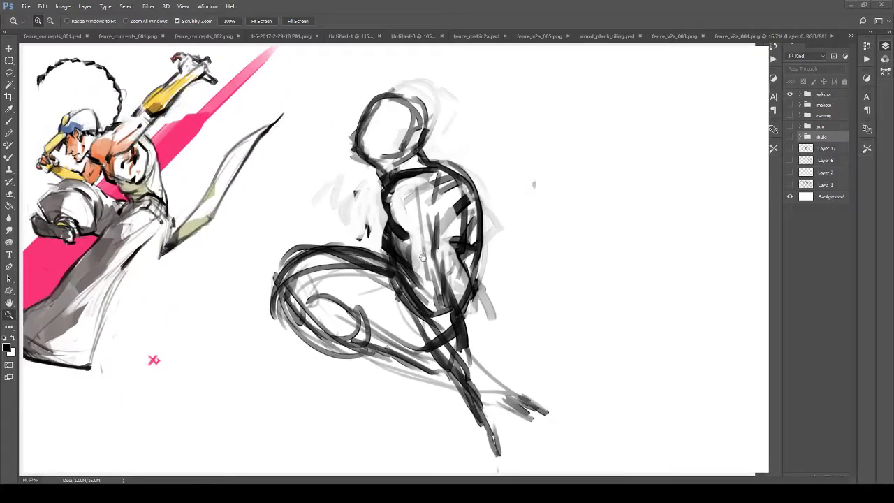
key("b")
left_click_drag(450, 196, 545, 412)
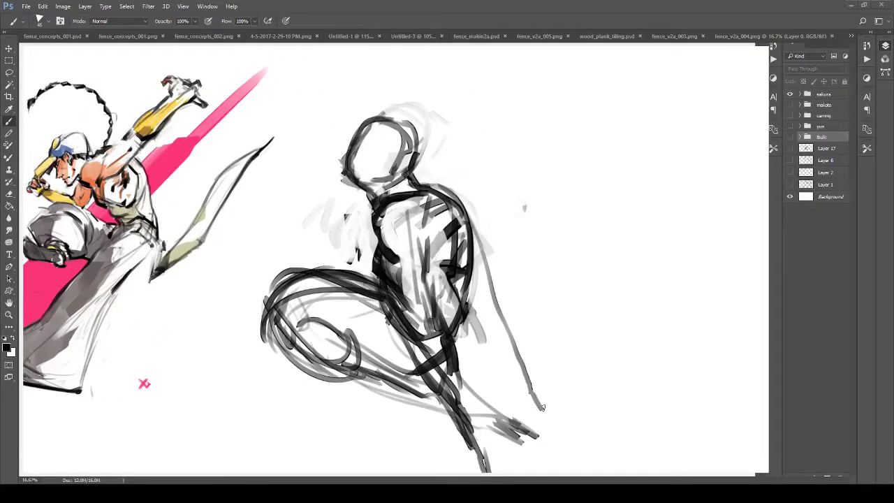
left_click_drag(474, 310, 530, 393)
Clear the crouching figure sketch and the coloured fighter reference from view to leave a blank canvas.
key("space")
mouse_move(465, 368)
left_mouse_down()
mouse_move(489, 373)
mouse_move(497, 336)
left_mouse_up()
key("z")
mouse_move(484, 271)
left_mouse_down()
mouse_move(422, 272)
mouse_move(450, 268)
left_mouse_up()
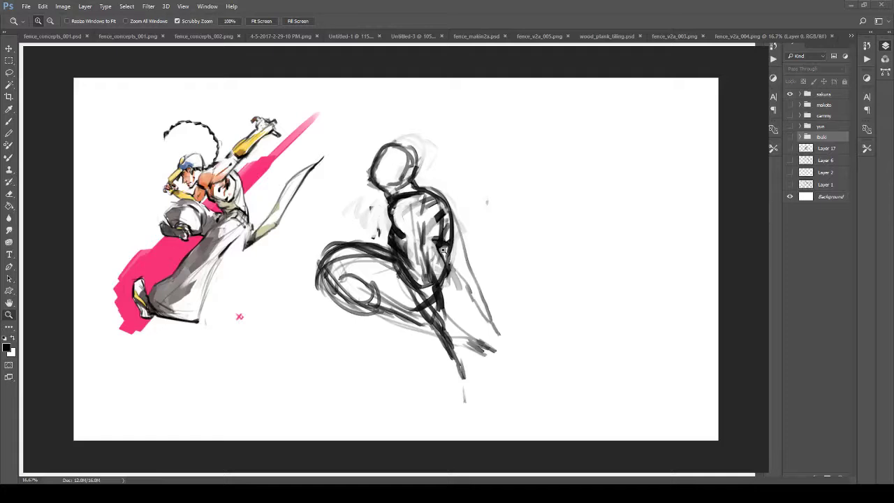
left_click(705, 129)
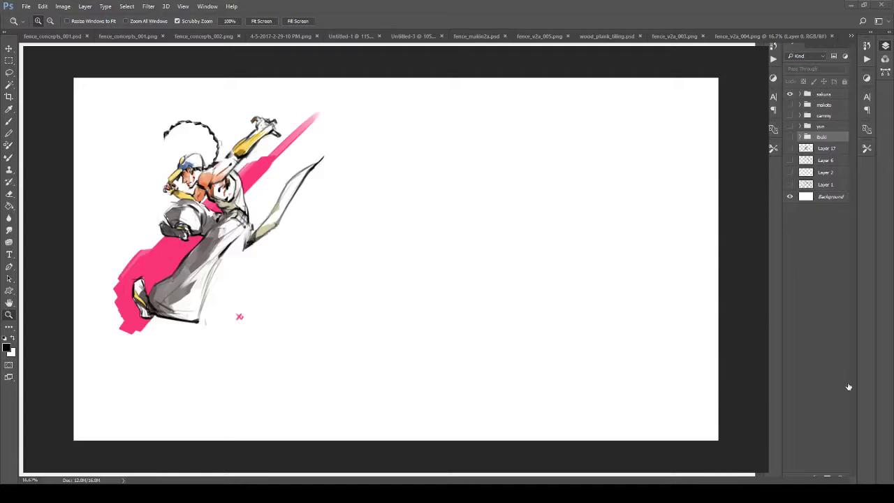
left_click(708, 176)
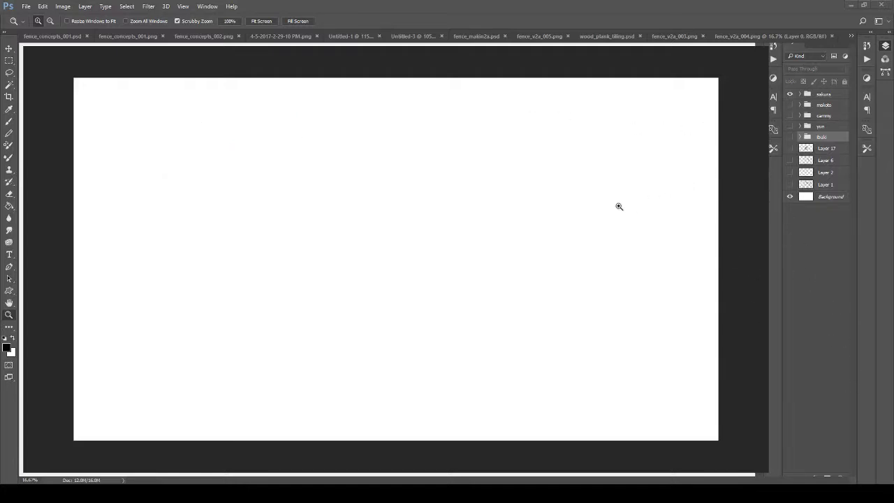
Block in a new figure's shoulder, ribcage, waist and hip with light strokes using the brush at size 25.
key("b")
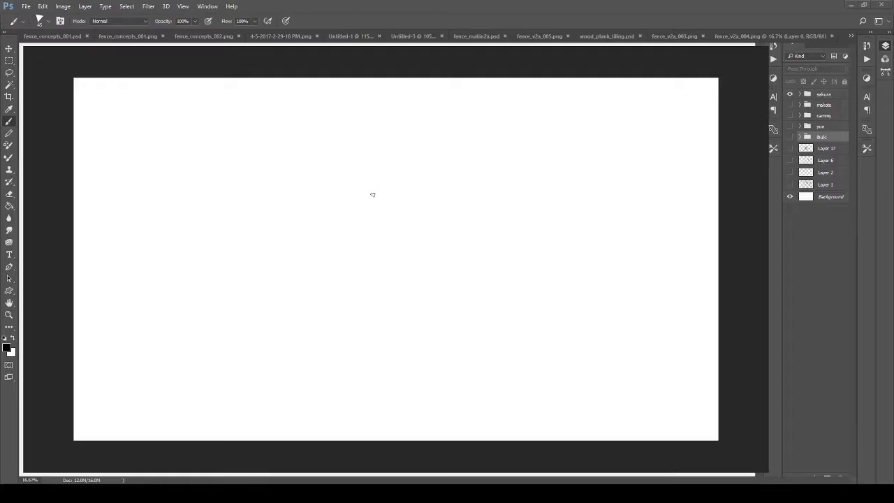
key("z")
left_click(390, 212)
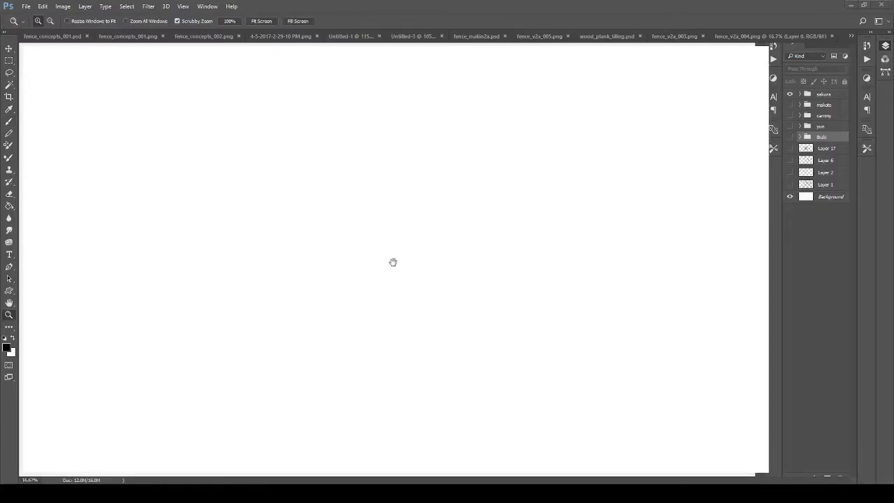
key("b")
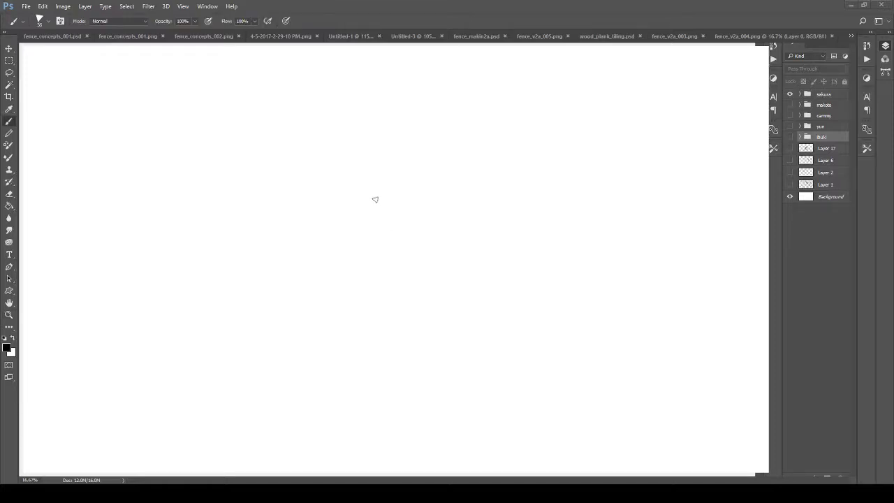
mouse_move(369, 222)
left_mouse_down()
mouse_move(374, 197)
mouse_move(393, 185)
left_mouse_up()
mouse_move(353, 240)
left_mouse_down()
mouse_move(402, 248)
mouse_move(374, 261)
mouse_move(387, 275)
mouse_move(404, 268)
mouse_move(359, 255)
mouse_move(366, 276)
mouse_move(356, 299)
left_mouse_up()
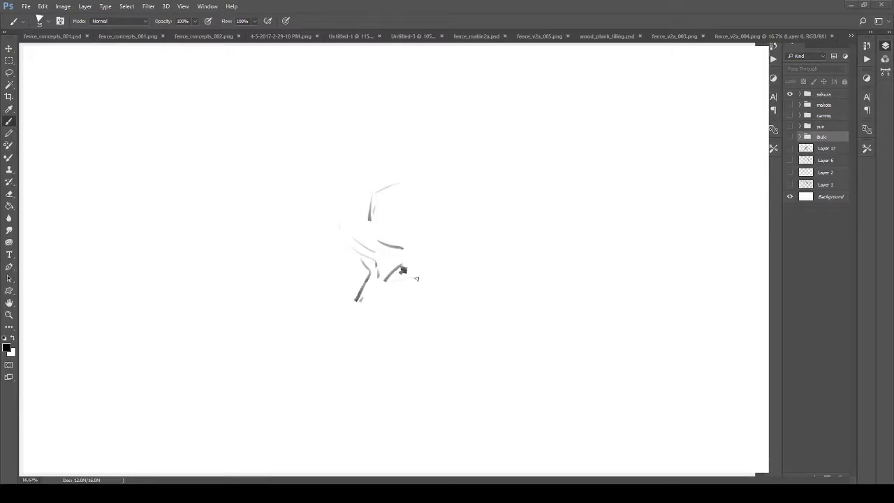
left_click_drag(411, 278, 430, 283)
left_click_drag(384, 276, 389, 311)
left_click_drag(397, 257, 392, 279)
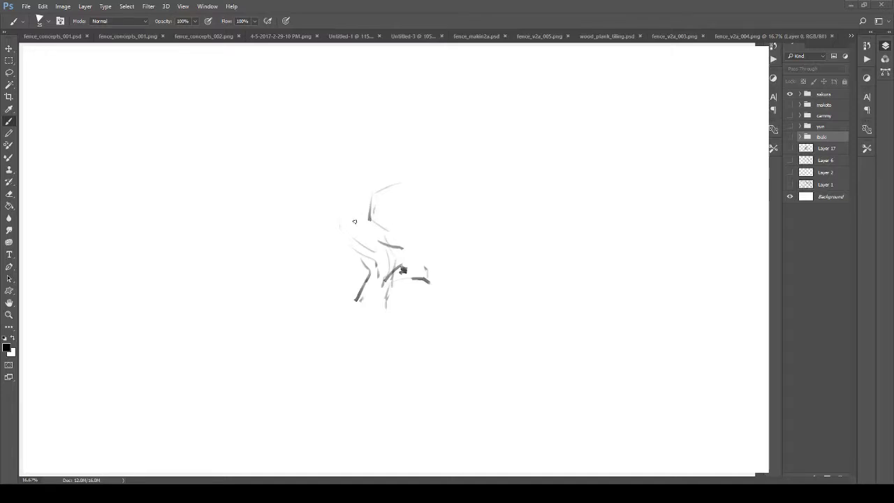
Sketch the shoulder line and an arm raised straight up above the torso.
left_click_drag(356, 218, 401, 182)
left_click_drag(391, 216, 396, 142)
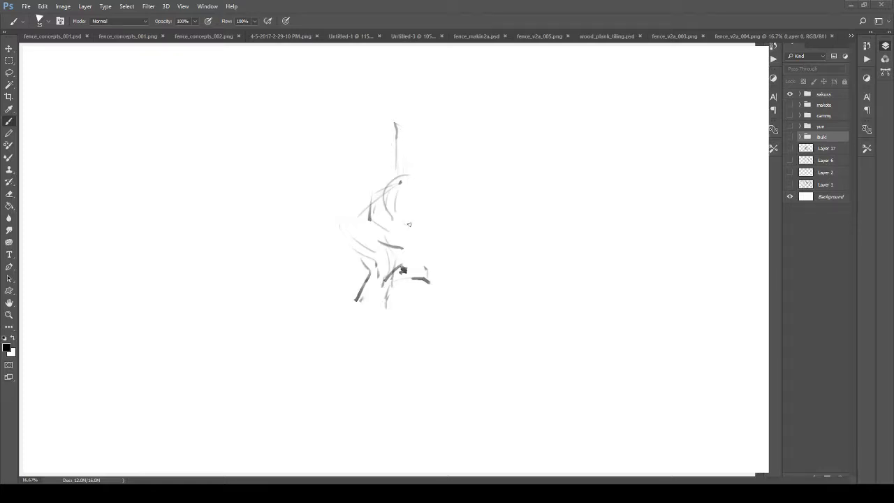
left_click_drag(433, 196, 410, 113)
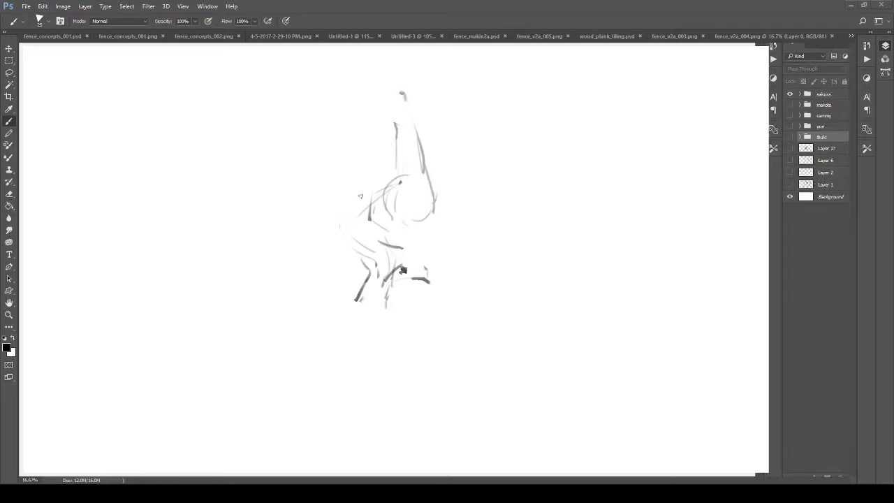
Build up the chest and ribcage with curved contour strokes, shaping the far shoulder and both sides of the torso.
mouse_move(377, 174)
left_mouse_down()
mouse_move(377, 239)
mouse_move(423, 281)
left_mouse_up()
left_click_drag(347, 211, 349, 253)
left_click_drag(354, 244, 366, 264)
left_click_drag(366, 200, 398, 184)
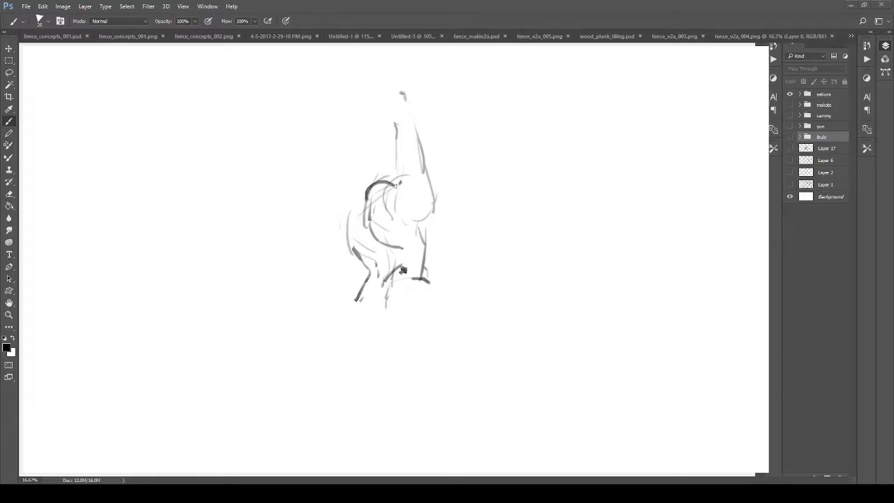
left_click_drag(338, 219, 337, 244)
mouse_move(333, 213)
left_mouse_down()
mouse_move(335, 253)
mouse_move(367, 268)
left_mouse_up()
mouse_move(352, 214)
left_mouse_down()
mouse_move(389, 264)
mouse_move(382, 312)
left_mouse_up()
left_click_drag(367, 291, 361, 326)
left_click_drag(364, 302, 369, 306)
mouse_move(366, 192)
left_mouse_down()
mouse_move(325, 233)
mouse_move(377, 181)
left_mouse_up()
left_click_drag(376, 183, 363, 226)
Sketch the pelvis and lower abdomen with curved strokes below the waist.
left_click_drag(370, 307, 372, 345)
mouse_move(356, 317)
left_mouse_down()
mouse_move(374, 344)
mouse_move(398, 334)
mouse_move(382, 348)
left_mouse_up()
left_click_drag(373, 281, 360, 342)
left_click_drag(404, 281, 358, 307)
mouse_move(418, 270)
left_mouse_down()
mouse_move(379, 301)
mouse_move(375, 337)
left_mouse_up()
left_click_drag(391, 322, 378, 342)
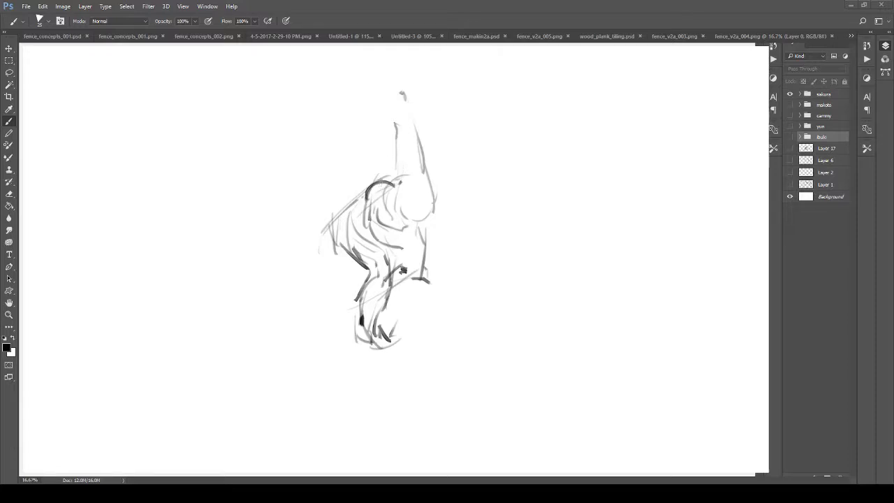
Darken the torso's side, lower chest and pelvis lines, and add the hip curve beneath the waist.
left_click_drag(406, 159, 385, 161)
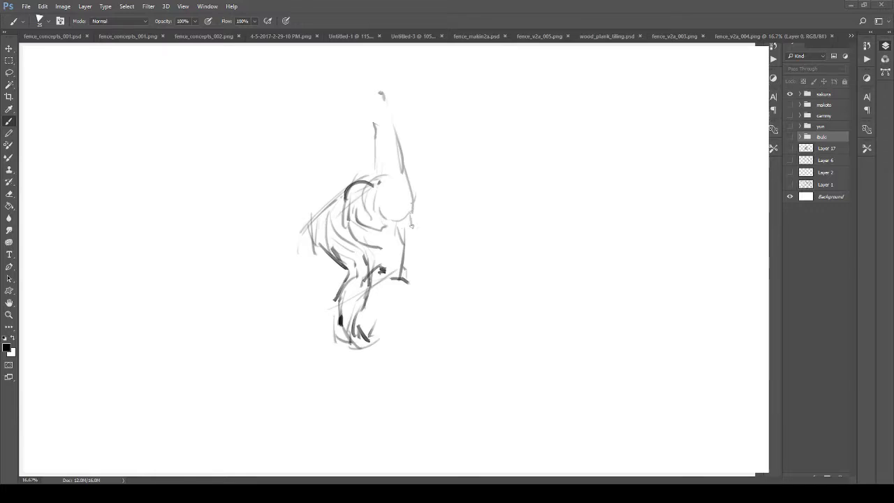
left_click_drag(412, 216, 408, 282)
mouse_move(345, 233)
left_mouse_down()
mouse_move(370, 245)
mouse_move(369, 288)
left_mouse_up()
mouse_move(340, 325)
left_mouse_down()
mouse_move(339, 343)
mouse_move(368, 355)
left_mouse_up()
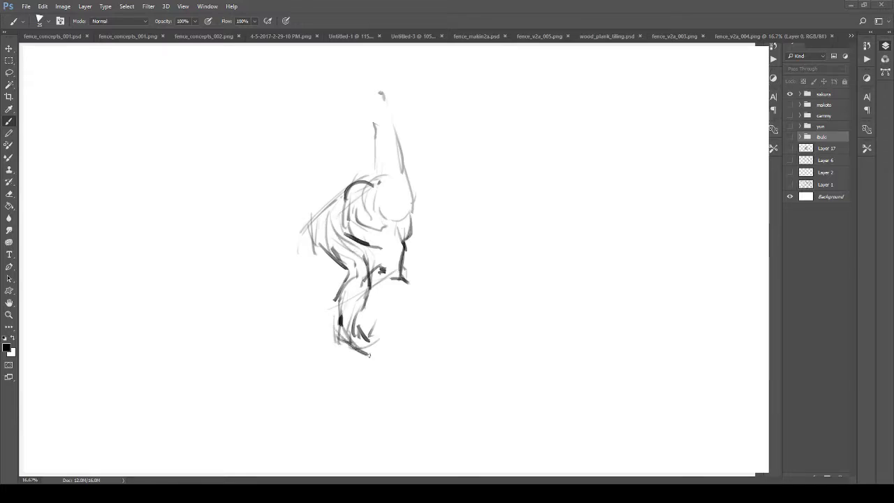
mouse_move(377, 323)
left_mouse_down()
mouse_move(382, 300)
mouse_move(412, 286)
mouse_move(399, 300)
mouse_move(402, 316)
mouse_move(407, 232)
left_mouse_up()
left_click_drag(403, 211, 405, 241)
Round off the far shoulder and draw its arm hanging down beside the torso.
mouse_move(299, 250)
left_mouse_down()
mouse_move(300, 218)
mouse_move(324, 204)
left_mouse_up()
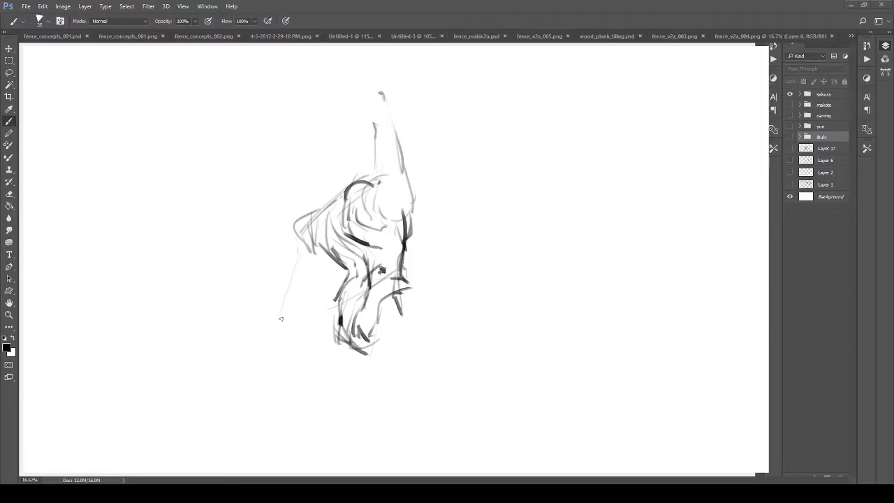
left_click_drag(282, 295, 274, 370)
mouse_move(293, 240)
left_mouse_down()
mouse_move(273, 303)
mouse_move(291, 361)
mouse_move(297, 281)
left_mouse_up()
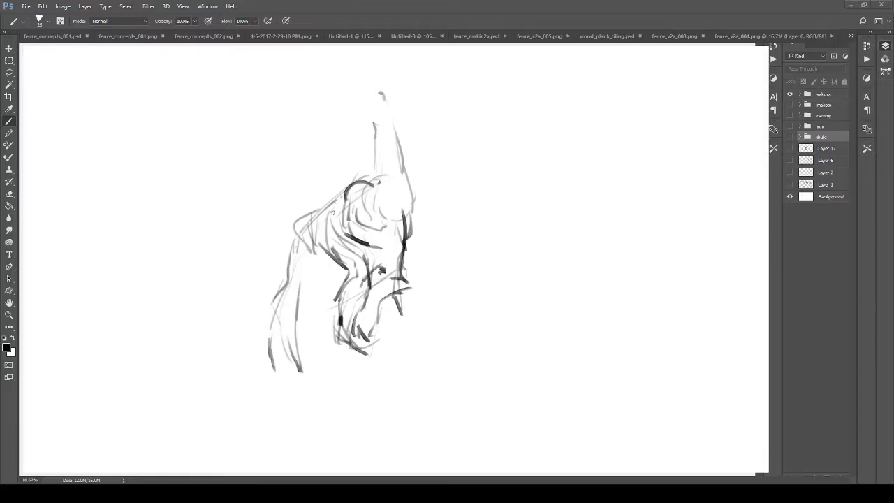
Draw a rounded head and a short neck above the shoulders, beside the raised arm.
mouse_move(323, 162)
left_mouse_down()
mouse_move(351, 127)
mouse_move(361, 157)
left_mouse_up()
mouse_move(316, 157)
left_mouse_down()
mouse_move(334, 203)
mouse_move(326, 164)
mouse_move(356, 169)
left_mouse_up()
mouse_move(332, 197)
left_mouse_down()
mouse_move(315, 144)
mouse_move(337, 124)
mouse_move(362, 147)
mouse_move(360, 182)
left_mouse_up()
Reinforce the abdomen and pelvis with darker strokes, and define the chest below the raised arm.
left_click_drag(355, 259, 360, 126)
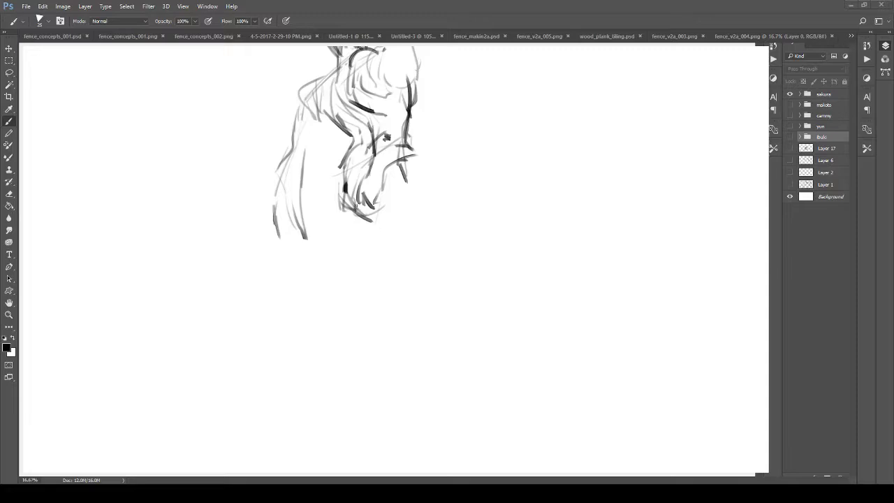
left_click_drag(343, 98, 357, 188)
left_click_drag(357, 136, 340, 215)
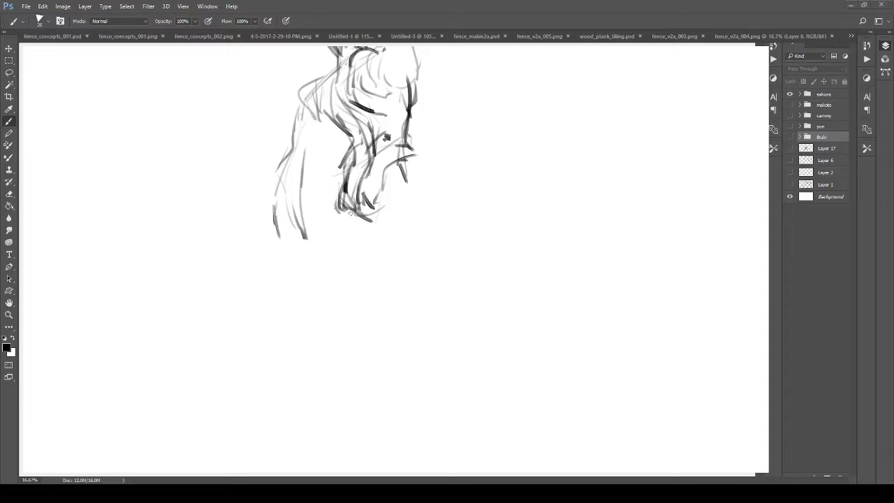
left_click_drag(353, 165, 342, 202)
left_click_drag(361, 146, 343, 270)
mouse_move(364, 178)
left_mouse_down()
mouse_move(364, 220)
mouse_move(359, 205)
mouse_move(339, 218)
mouse_move(345, 238)
left_mouse_up()
mouse_move(360, 205)
left_mouse_down()
mouse_move(367, 229)
mouse_move(349, 270)
mouse_move(406, 266)
mouse_move(358, 196)
left_mouse_up()
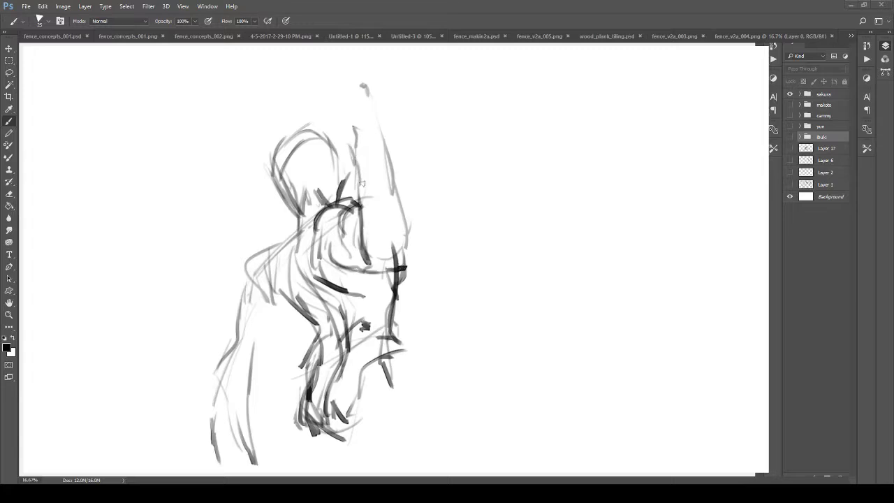
Darken and sharpen the elbow contour where the raised arm meets the side of the torso.
mouse_move(362, 184)
left_mouse_down()
mouse_move(378, 210)
mouse_move(387, 207)
mouse_move(382, 217)
mouse_move(388, 196)
left_mouse_up()
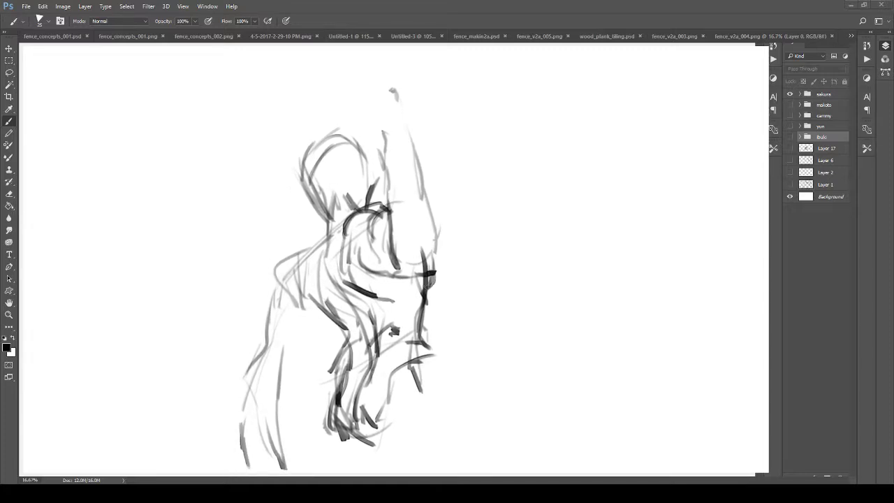
left_click_drag(403, 278, 433, 282)
mouse_move(428, 271)
left_mouse_down()
mouse_move(422, 237)
mouse_move(432, 251)
left_mouse_up()
mouse_move(437, 281)
left_mouse_down()
mouse_move(444, 256)
mouse_move(414, 165)
mouse_move(372, 195)
mouse_move(388, 197)
left_mouse_up()
Sketch the raised arm's fist and wrist beside the head, with a large curved shape wrapping over the fist.
left_click_drag(367, 146, 382, 167)
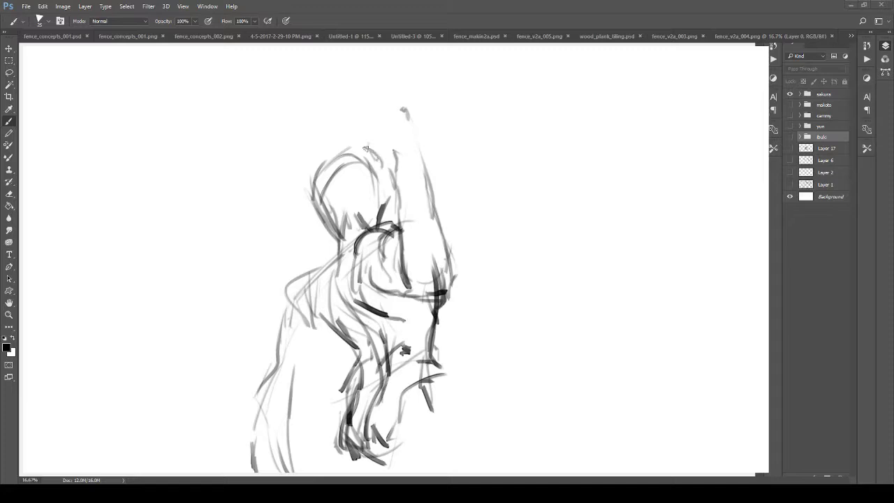
mouse_move(363, 130)
left_mouse_down()
mouse_move(377, 164)
mouse_move(365, 122)
left_mouse_up()
left_click_drag(399, 179, 405, 232)
mouse_move(397, 173)
left_mouse_down()
mouse_move(417, 165)
mouse_move(422, 148)
mouse_move(396, 127)
mouse_move(360, 129)
mouse_move(368, 115)
mouse_move(410, 123)
mouse_move(370, 160)
mouse_move(380, 131)
mouse_move(385, 188)
left_mouse_up()
mouse_move(437, 167)
left_mouse_down()
mouse_move(421, 106)
mouse_move(357, 97)
left_mouse_up()
Move the whole figure down on the canvas to make room above the raised fist.
key("z")
left_click_drag(397, 121, 375, 139)
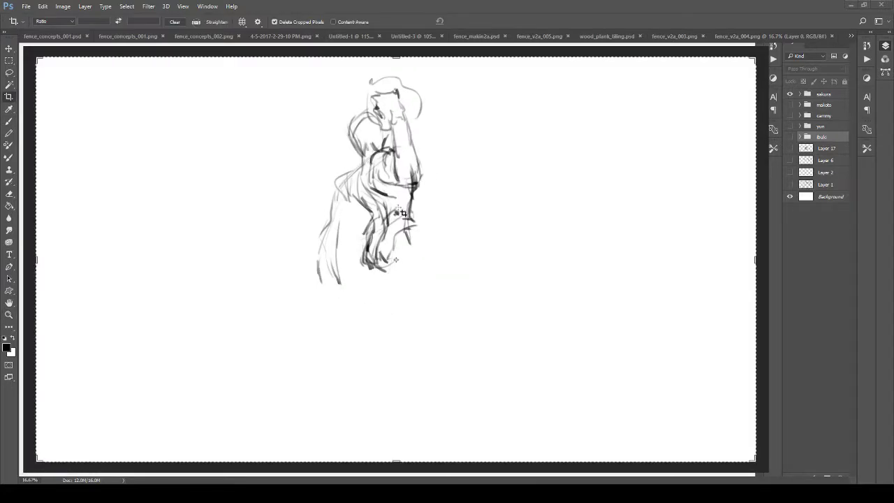
key("v")
mouse_move(400, 207)
left_mouse_down()
mouse_move(394, 259)
mouse_move(387, 249)
left_mouse_up()
key("z")
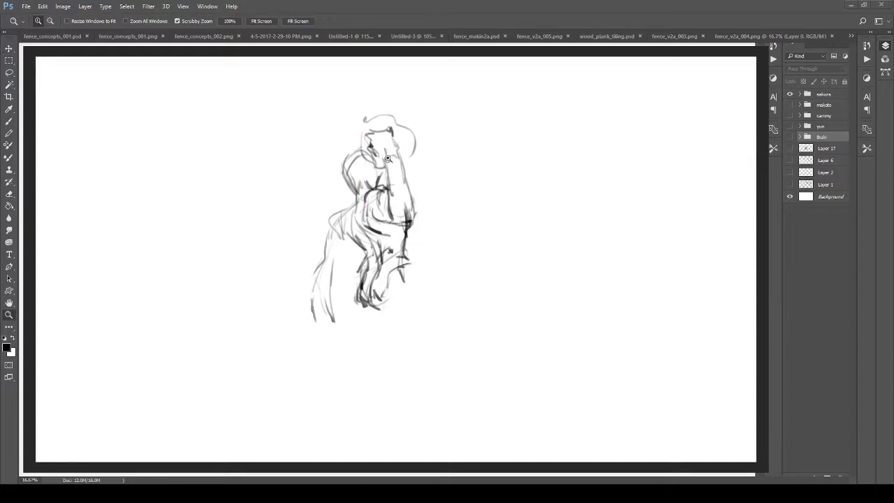
Draw long, nearly vertical lines rising from the curved shape above the raised fist.
left_click_drag(374, 77, 397, 77)
key("b")
mouse_move(357, 160)
left_mouse_down()
mouse_move(361, 194)
mouse_move(358, 136)
mouse_move(372, 89)
left_mouse_up()
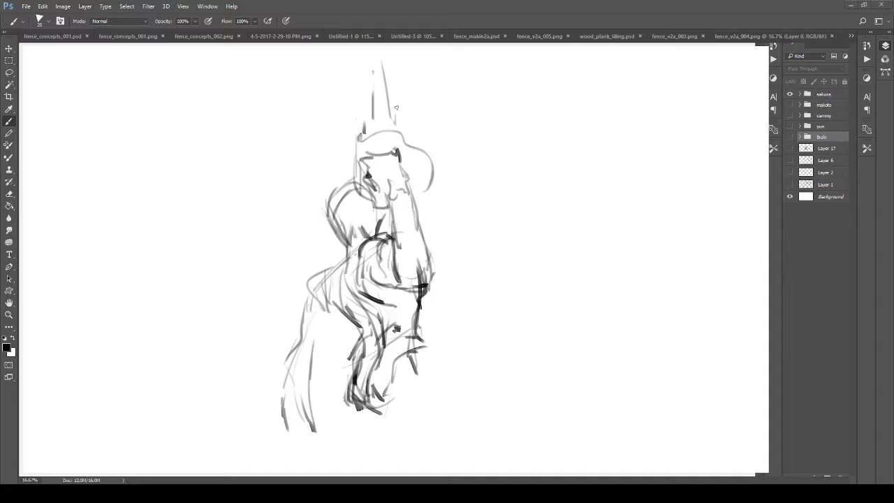
mouse_move(394, 68)
left_mouse_down()
mouse_move(396, 122)
mouse_move(426, 154)
left_mouse_up()
mouse_move(390, 227)
left_mouse_down()
mouse_move(403, 211)
mouse_move(402, 236)
left_mouse_up()
Erase the rough outline of the head beside the raised arm.
key("z")
key("e")
mouse_move(365, 213)
left_mouse_down()
mouse_move(391, 215)
mouse_move(355, 215)
mouse_move(357, 241)
left_mouse_up()
left_click_drag(378, 209, 413, 198)
mouse_move(334, 172)
left_mouse_down()
mouse_move(326, 211)
mouse_move(325, 123)
mouse_move(349, 140)
left_mouse_up()
Redraw the back of the head and the neck with light strokes.
key("b")
mouse_move(334, 257)
left_mouse_down()
mouse_move(335, 209)
mouse_move(342, 277)
mouse_move(343, 244)
mouse_move(356, 301)
mouse_move(345, 291)
mouse_move(335, 219)
left_mouse_up()
mouse_move(327, 274)
left_mouse_down()
mouse_move(341, 201)
mouse_move(375, 235)
mouse_move(376, 209)
mouse_move(323, 200)
mouse_move(316, 175)
left_mouse_up()
left_click_drag(385, 168, 412, 183)
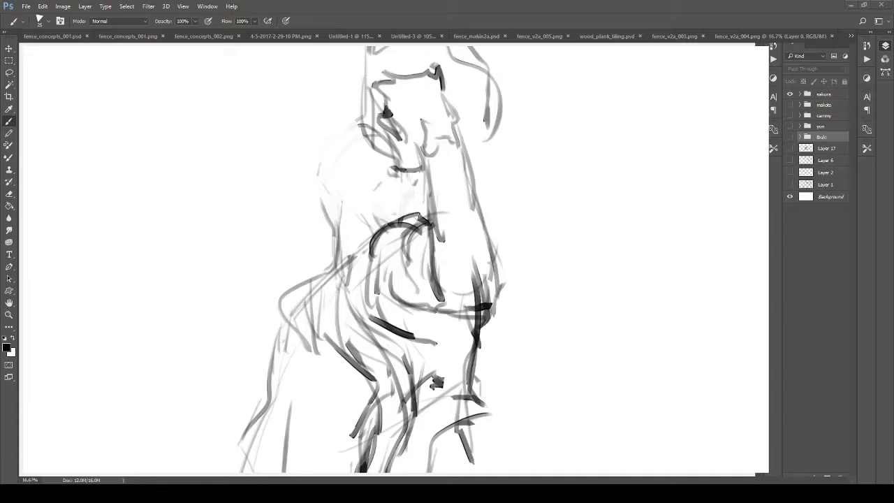
Block in the facial features and jaw beside the raised arm with short dark strokes.
left_click_drag(323, 197, 331, 209)
mouse_move(375, 163)
left_mouse_down()
mouse_move(373, 189)
mouse_move(391, 210)
left_mouse_up()
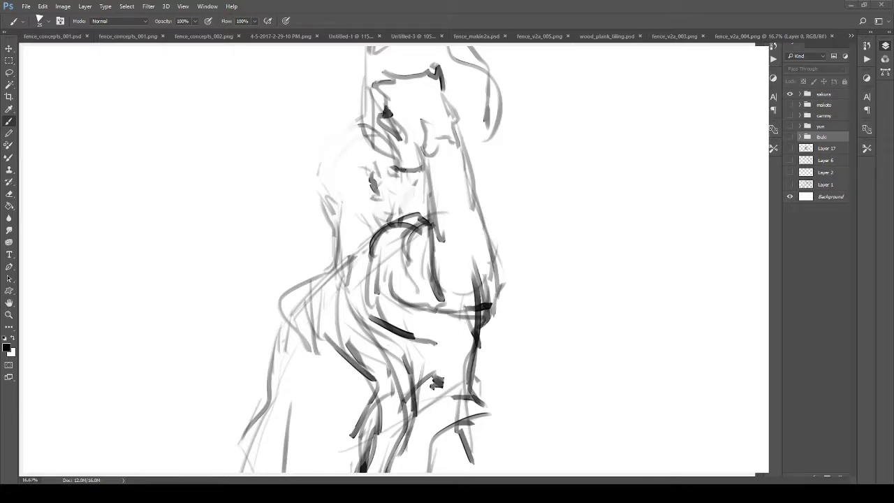
mouse_move(363, 165)
left_mouse_down()
mouse_move(360, 178)
mouse_move(393, 220)
left_mouse_up()
left_click_drag(390, 177, 405, 182)
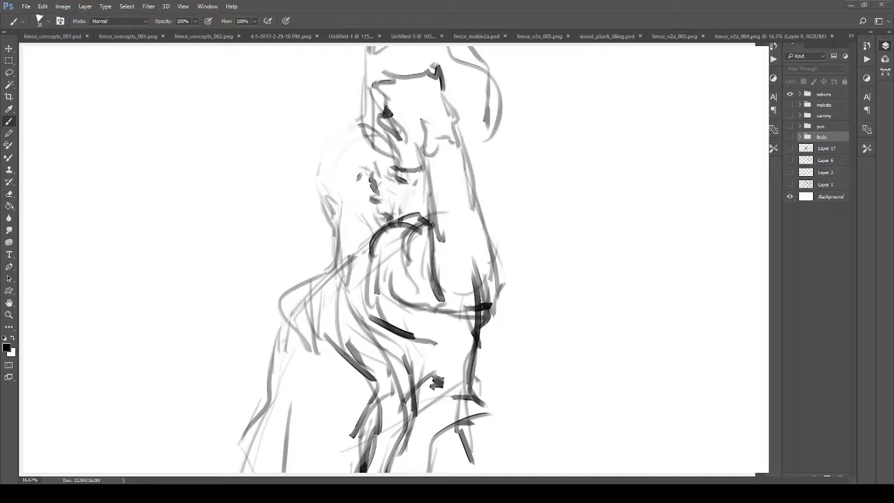
Sketch a jagged hair outline around the back and top of the head.
mouse_move(382, 191)
left_mouse_down()
mouse_move(353, 176)
mouse_move(355, 190)
mouse_move(318, 189)
mouse_move(339, 219)
mouse_move(330, 195)
mouse_move(341, 238)
mouse_move(349, 218)
mouse_move(362, 217)
mouse_move(329, 219)
mouse_move(316, 177)
mouse_move(286, 157)
mouse_move(317, 198)
mouse_move(297, 179)
mouse_move(328, 134)
left_mouse_up()
left_click_drag(307, 164, 322, 142)
mouse_move(317, 138)
left_mouse_down()
mouse_move(354, 127)
mouse_move(357, 111)
mouse_move(386, 125)
left_mouse_up()
left_click_drag(390, 254, 365, 124)
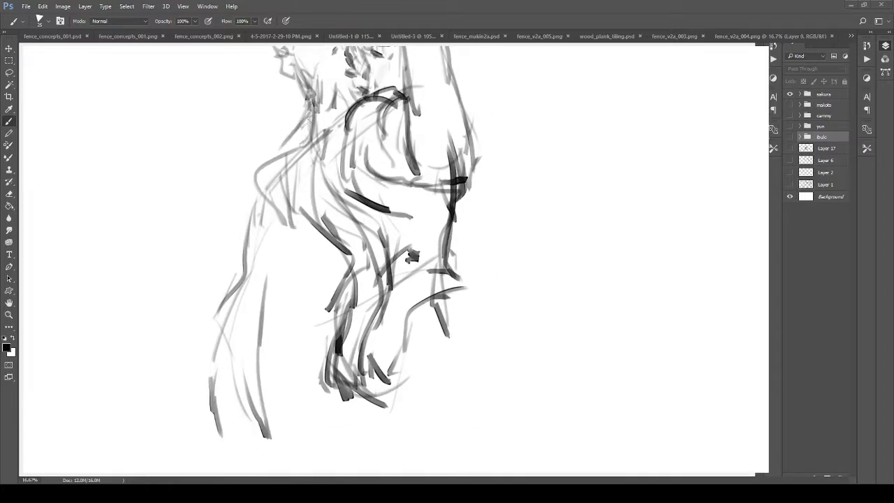
Draw the rounded far shoulder with darker contours from neck to upper arm, and add the curved chest line under the armpit.
mouse_move(309, 105)
left_mouse_down()
mouse_move(302, 139)
mouse_move(277, 170)
mouse_move(250, 175)
mouse_move(246, 241)
mouse_move(293, 202)
mouse_move(302, 218)
mouse_move(256, 270)
mouse_move(227, 246)
mouse_move(222, 309)
left_mouse_up()
left_click_drag(306, 242, 276, 217)
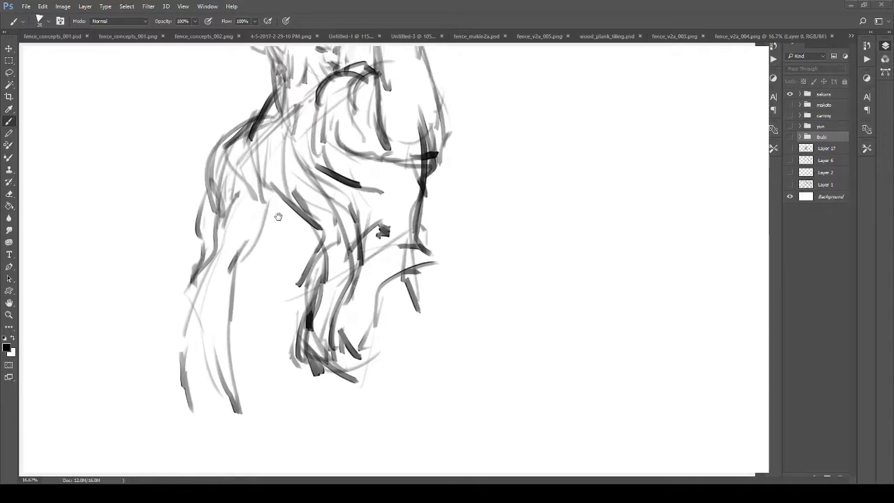
mouse_move(250, 189)
left_mouse_down()
mouse_move(272, 222)
mouse_move(309, 221)
left_mouse_up()
left_click_drag(270, 177, 285, 213)
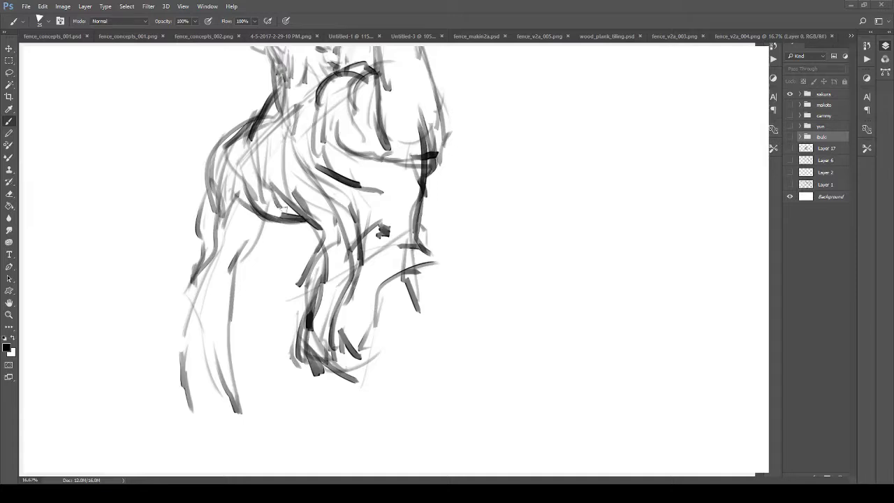
Build up the rib and abdomen lines across the torso and darken the waist contour.
mouse_move(272, 140)
left_mouse_down()
mouse_move(288, 180)
mouse_move(331, 223)
left_mouse_up()
mouse_move(293, 167)
left_mouse_down()
mouse_move(342, 199)
mouse_move(356, 197)
left_mouse_up()
mouse_move(320, 186)
left_mouse_down()
mouse_move(357, 193)
mouse_move(349, 270)
left_mouse_up()
mouse_move(309, 242)
left_mouse_down()
mouse_move(302, 233)
mouse_move(311, 241)
left_mouse_up()
mouse_move(294, 212)
left_mouse_down()
mouse_move(310, 231)
mouse_move(322, 278)
left_mouse_up()
left_click_drag(317, 263, 313, 295)
Strengthen the torso's outer side line down to the hip and erase stray marks around the pelvis.
mouse_move(376, 168)
left_mouse_down()
mouse_move(356, 209)
mouse_move(313, 252)
mouse_move(341, 288)
left_mouse_up()
left_click_drag(344, 281, 359, 354)
key("e")
mouse_move(363, 297)
left_mouse_down()
mouse_move(370, 244)
mouse_move(301, 241)
mouse_move(333, 238)
left_mouse_up()
key("z")
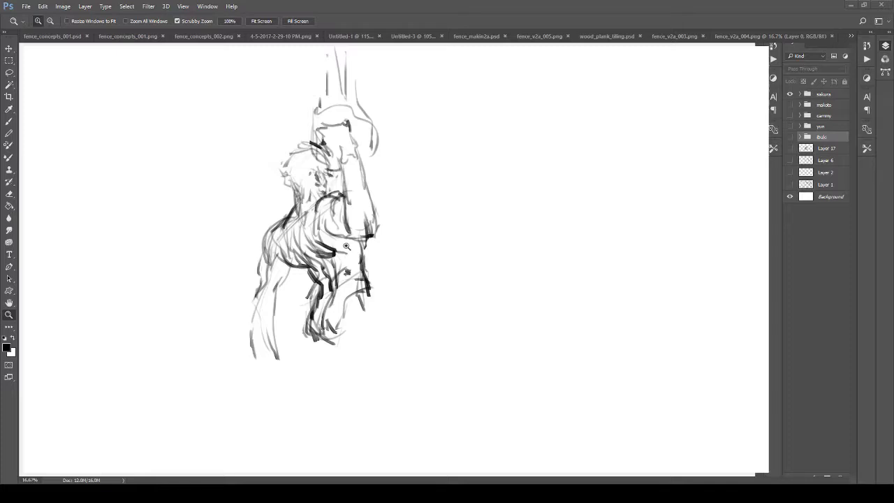
left_click_drag(346, 246, 322, 255)
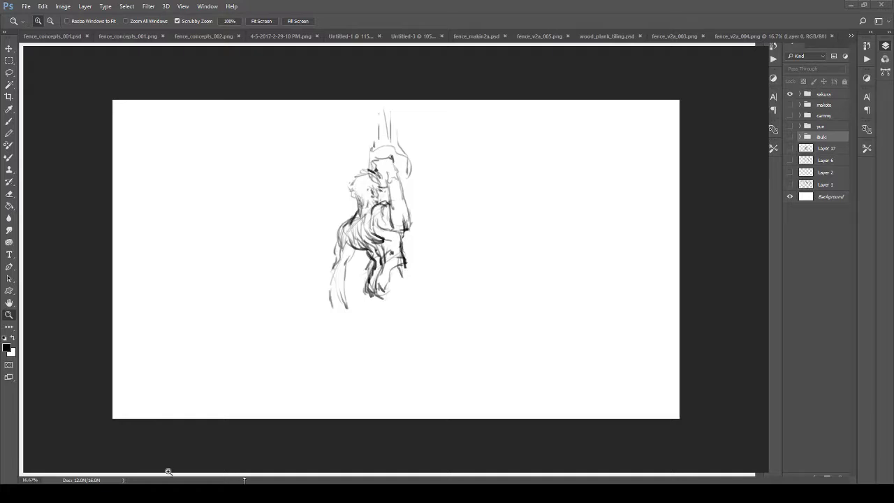
mouse_move(378, 234)
left_mouse_down()
mouse_move(413, 292)
mouse_move(374, 212)
left_mouse_up()
Darken the contours of the hanging upper arm and lighten the rough lines inside it with the eraser.
key("b")
left_click_drag(279, 174, 302, 206)
mouse_move(271, 156)
left_mouse_down()
mouse_move(279, 203)
mouse_move(265, 213)
mouse_move(281, 237)
left_mouse_up()
left_click_drag(305, 196, 278, 241)
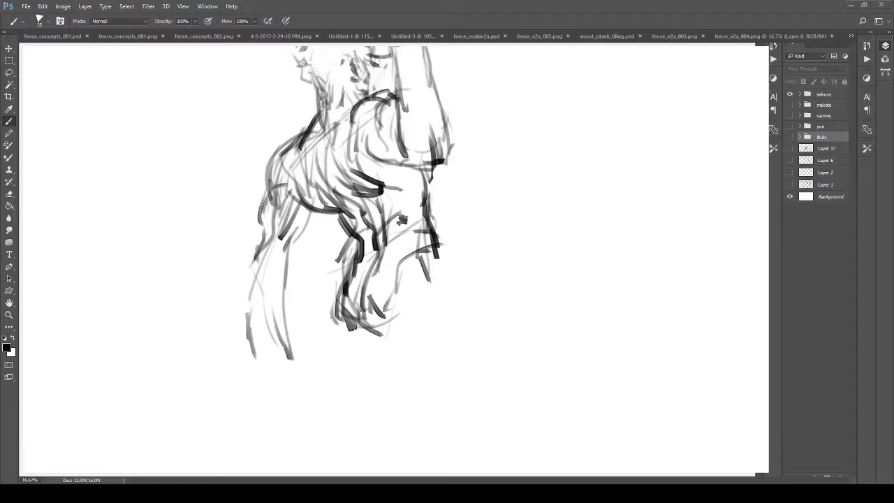
mouse_move(266, 200)
left_mouse_down()
mouse_move(254, 264)
mouse_move(264, 236)
mouse_move(271, 253)
left_mouse_up()
key("e")
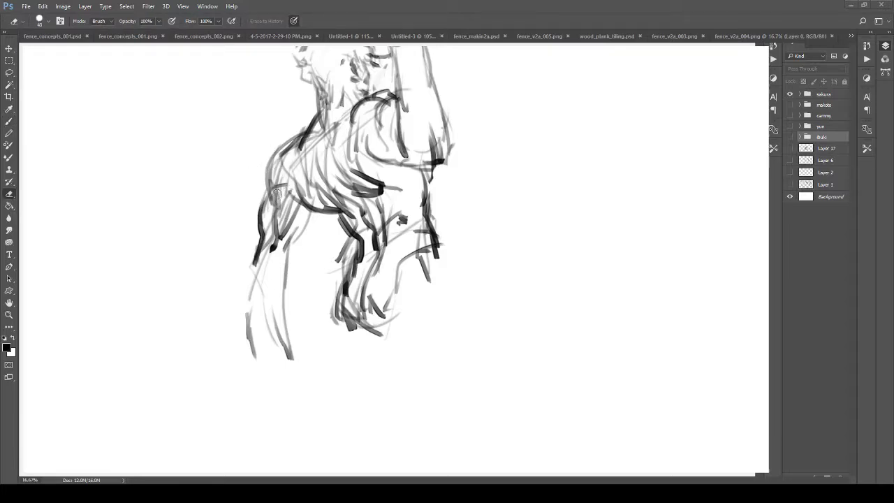
mouse_move(277, 195)
left_mouse_down()
mouse_move(285, 218)
mouse_move(278, 165)
mouse_move(316, 205)
mouse_move(271, 207)
mouse_move(279, 248)
left_mouse_up()
Define the elbow and forearm of the hanging arm with darker contour strokes.
key("b")
mouse_move(260, 183)
left_mouse_down()
mouse_move(261, 222)
mouse_move(279, 173)
mouse_move(266, 245)
mouse_move(294, 221)
mouse_move(283, 280)
mouse_move(299, 240)
left_mouse_up()
mouse_move(310, 208)
left_mouse_down()
mouse_move(288, 267)
mouse_move(255, 263)
mouse_move(257, 275)
mouse_move(281, 237)
mouse_move(264, 253)
mouse_move(279, 285)
left_mouse_up()
mouse_move(278, 233)
left_mouse_down()
mouse_move(286, 283)
mouse_move(296, 252)
mouse_move(299, 294)
mouse_move(301, 217)
mouse_move(325, 262)
mouse_move(319, 285)
mouse_move(331, 269)
left_mouse_up()
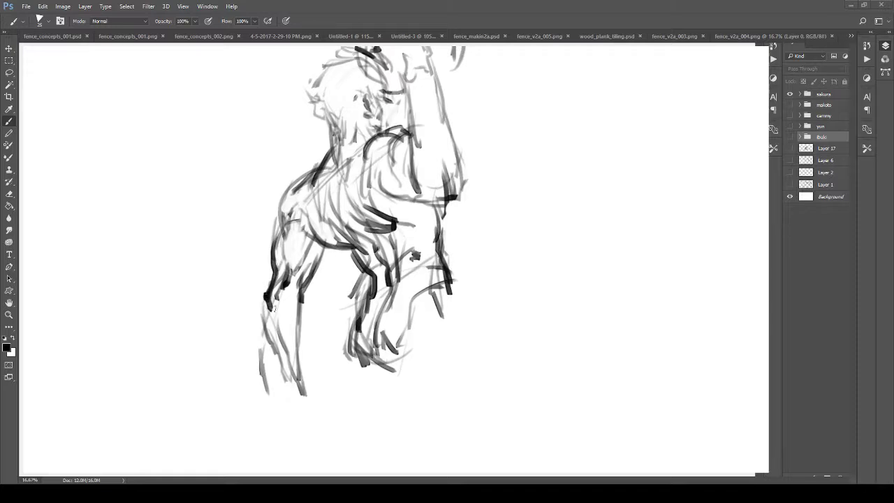
left_click_drag(272, 306, 312, 351)
mouse_move(310, 303)
left_mouse_down()
mouse_move(324, 339)
mouse_move(322, 306)
left_mouse_up()
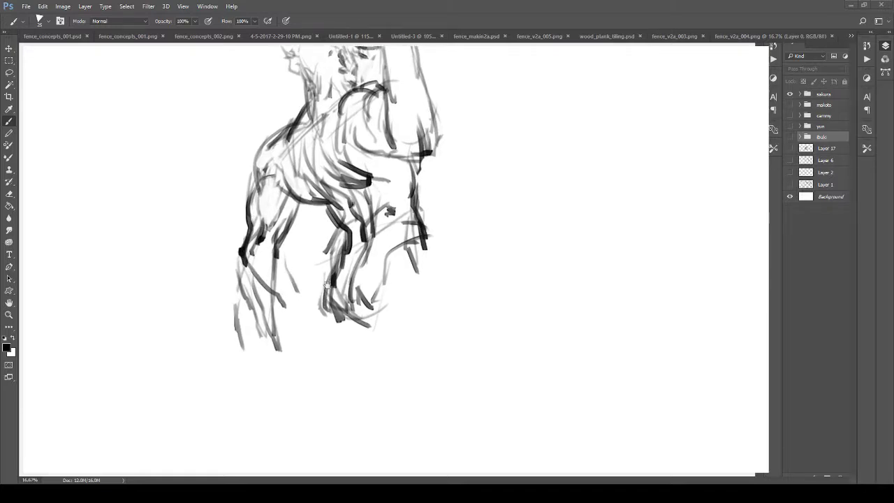
Erase the rough pelvis lines and redraw the hip and groin contours with bold curved strokes.
key("e")
mouse_move(333, 241)
left_mouse_down()
mouse_move(325, 251)
mouse_move(338, 225)
mouse_move(341, 319)
mouse_move(375, 323)
mouse_move(429, 212)
left_mouse_up()
key("b")
mouse_move(374, 242)
left_mouse_down()
mouse_move(355, 282)
mouse_move(369, 300)
left_mouse_up()
left_click_drag(343, 243, 327, 294)
mouse_move(334, 278)
left_mouse_down()
mouse_move(330, 308)
mouse_move(340, 314)
left_mouse_up()
mouse_move(381, 320)
left_mouse_down()
mouse_move(338, 289)
mouse_move(337, 274)
mouse_move(345, 282)
mouse_move(335, 277)
left_mouse_up()
left_click_drag(319, 229, 331, 281)
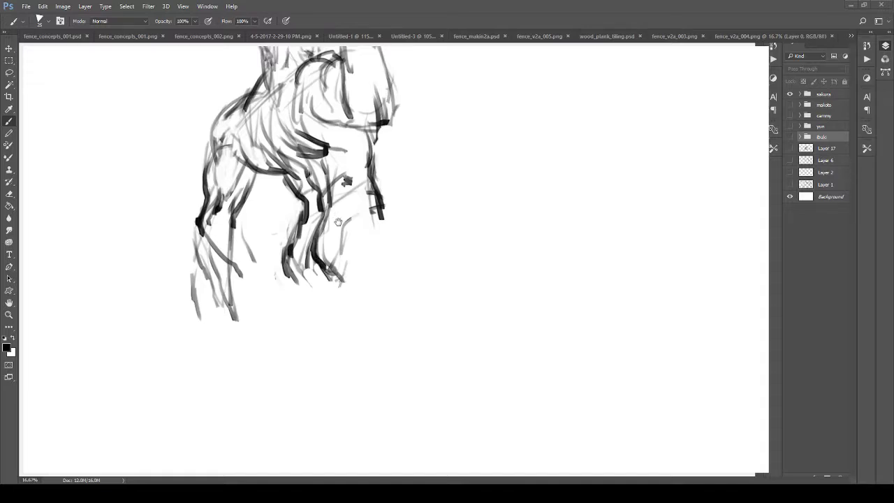
Sketch the near thigh angling outward and down from the pelvis.
left_click_drag(339, 221, 343, 277)
left_click_drag(344, 266, 313, 247)
left_click_drag(362, 275, 401, 289)
key("b")
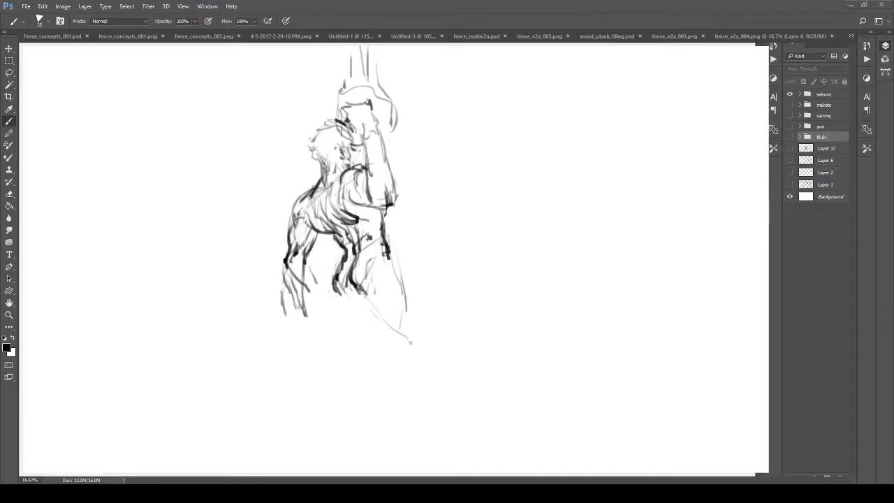
left_click_drag(362, 285, 399, 333)
left_click_drag(399, 286, 422, 341)
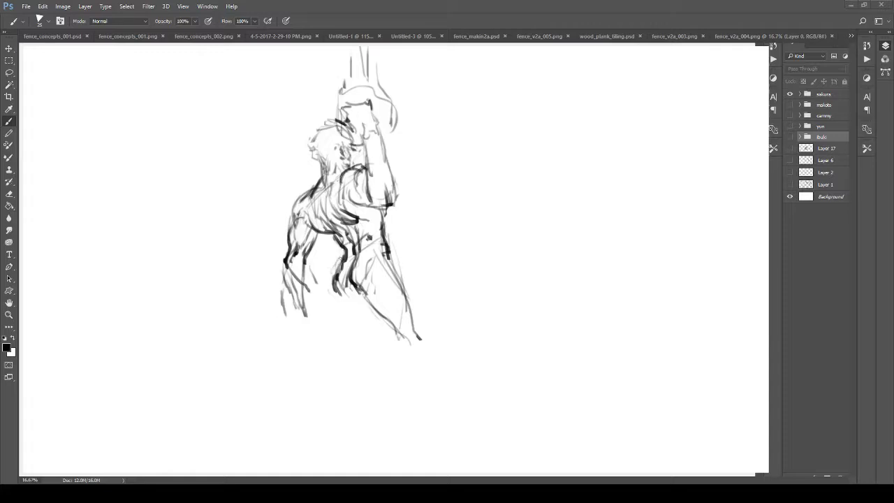
Add the second leg tapering straight down beneath the pelvis.
left_click_drag(375, 311, 359, 350)
left_click_drag(338, 293, 350, 347)
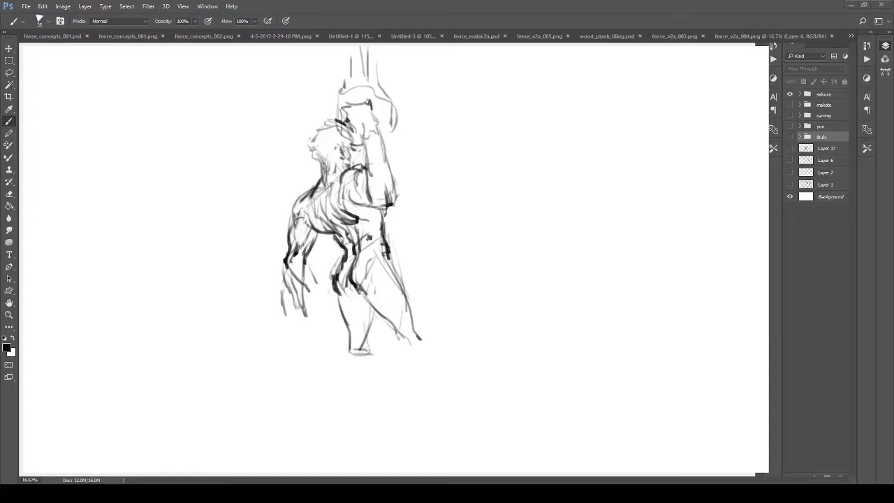
mouse_move(367, 326)
left_mouse_down()
mouse_move(364, 300)
mouse_move(361, 341)
left_mouse_up()
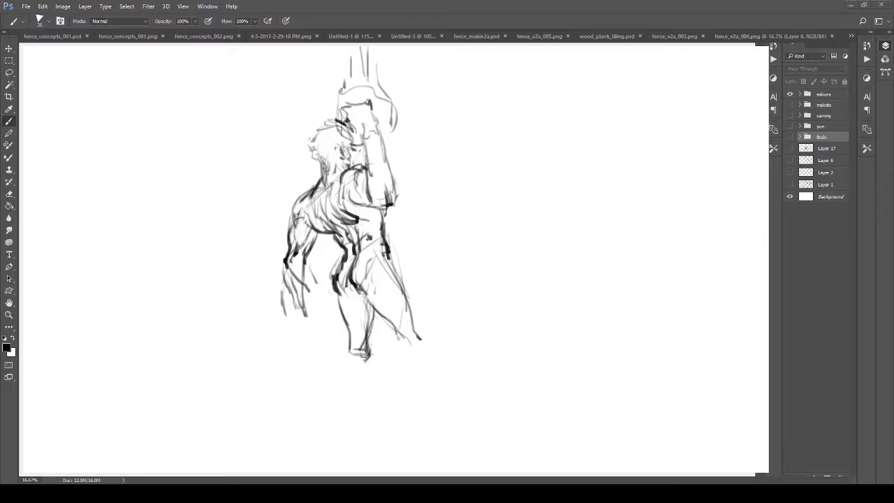
Erase the lower parts of both newly sketched legs below the pelvis.
key("z")
left_click_drag(385, 303, 354, 310)
key("e")
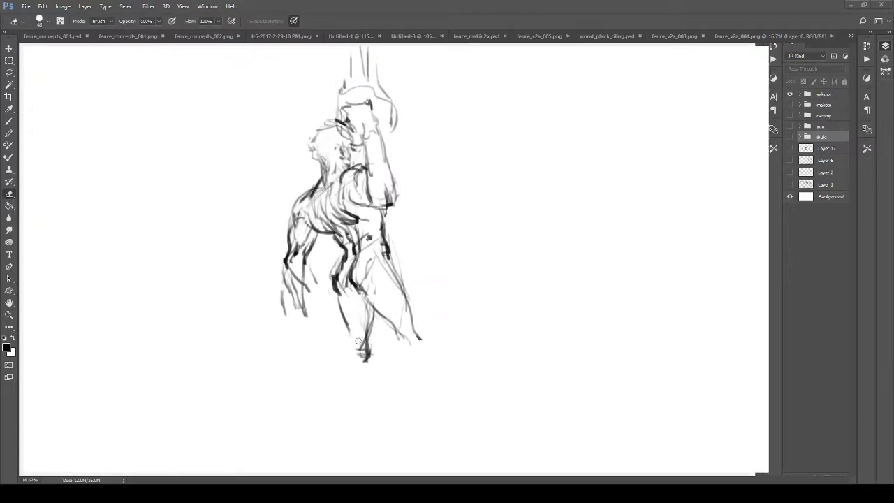
mouse_move(358, 341)
left_mouse_down()
mouse_move(365, 355)
mouse_move(341, 313)
mouse_move(391, 333)
mouse_move(417, 290)
mouse_move(395, 295)
mouse_move(373, 267)
left_mouse_up()
Rotate the whole figure slightly clockwise and shift it a little across the canvas.
key("z")
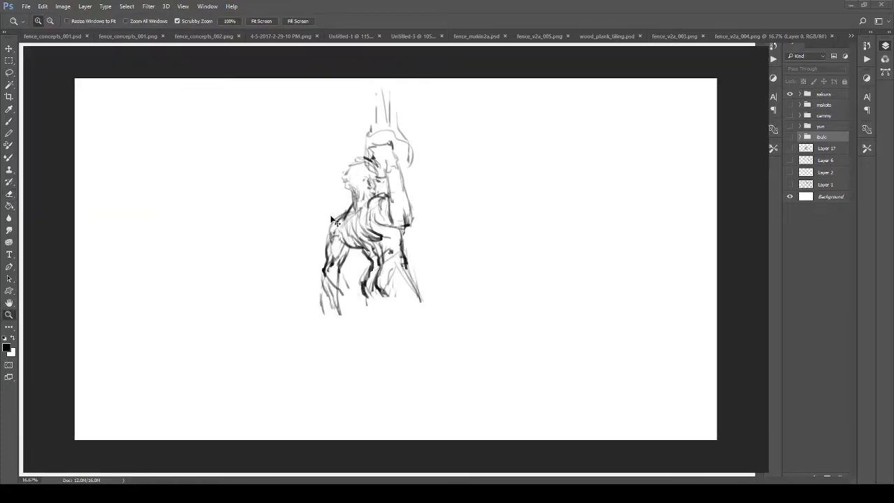
key("ctrl+t")
left_click_drag(313, 325, 301, 316)
key("Return")
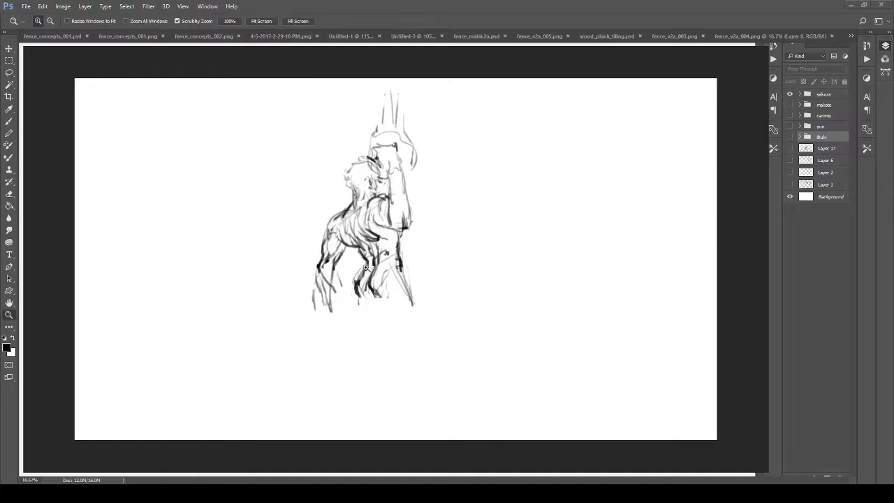
key("v")
left_click_drag(384, 244, 394, 249)
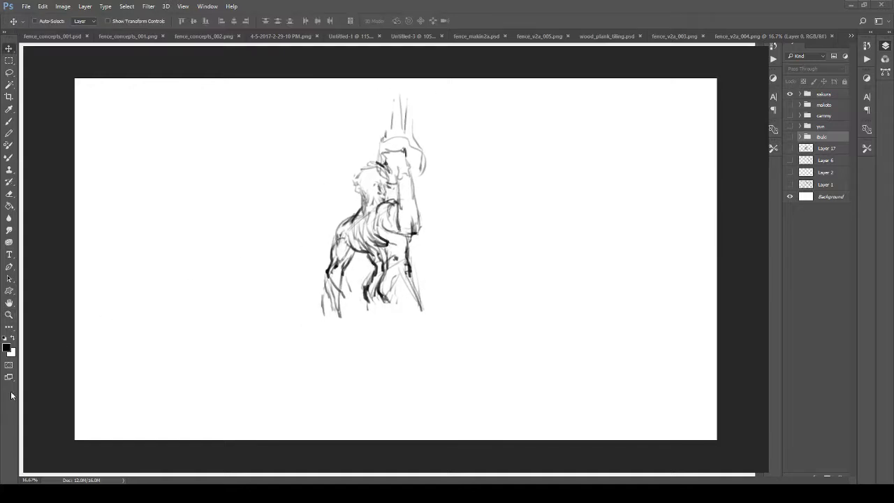
Rotate the figure 3.78 degrees and nudge it upward, using a vertical guide through its neck as the balance reference.
key("ctrl+r")
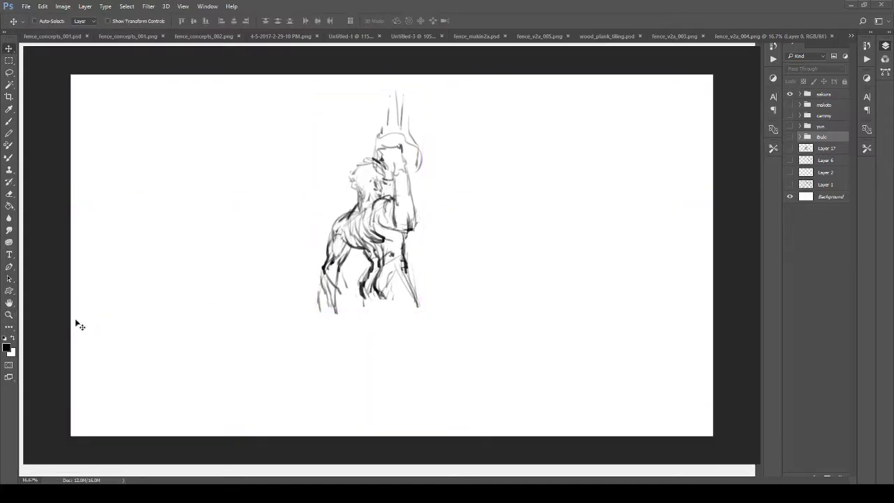
left_click_drag(91, 335, 361, 325)
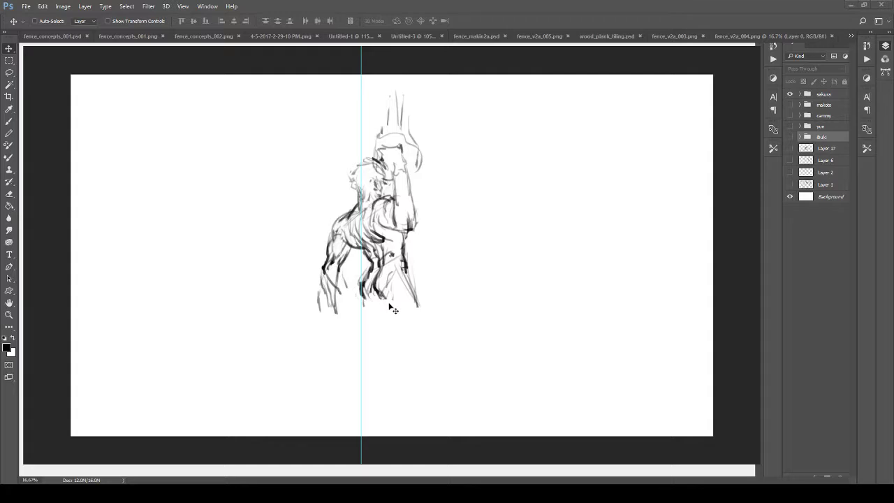
key("ctrl+t")
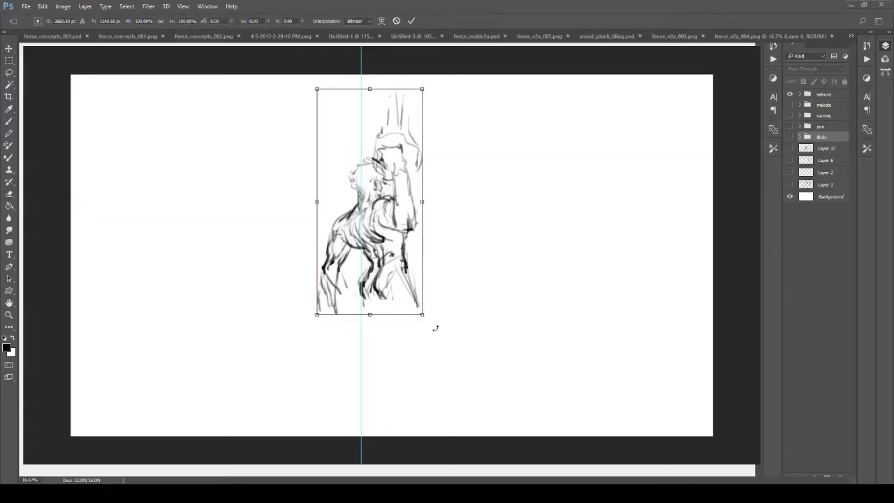
left_click_drag(431, 329, 429, 334)
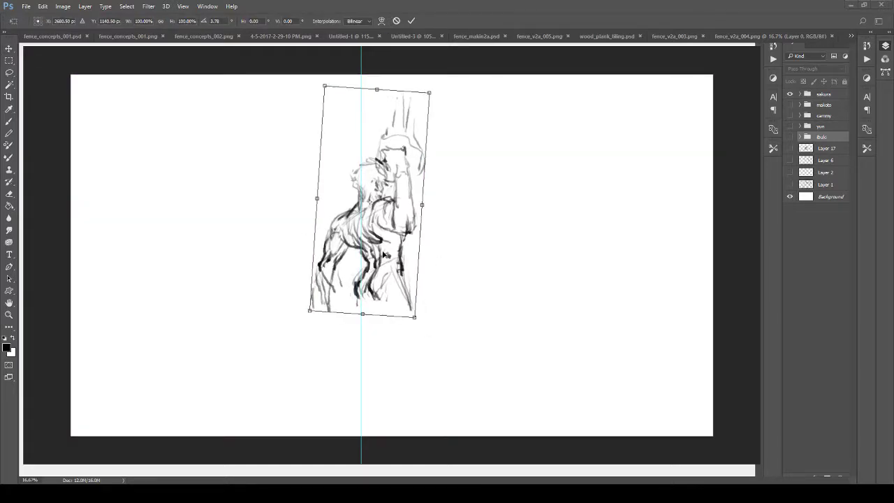
mouse_move(383, 252)
left_mouse_down()
mouse_move(344, 260)
mouse_move(376, 246)
left_mouse_up()
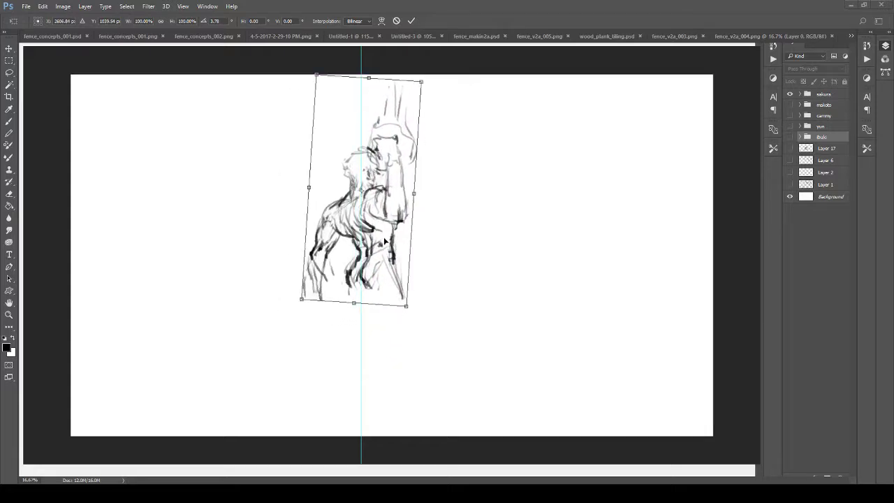
key("Return")
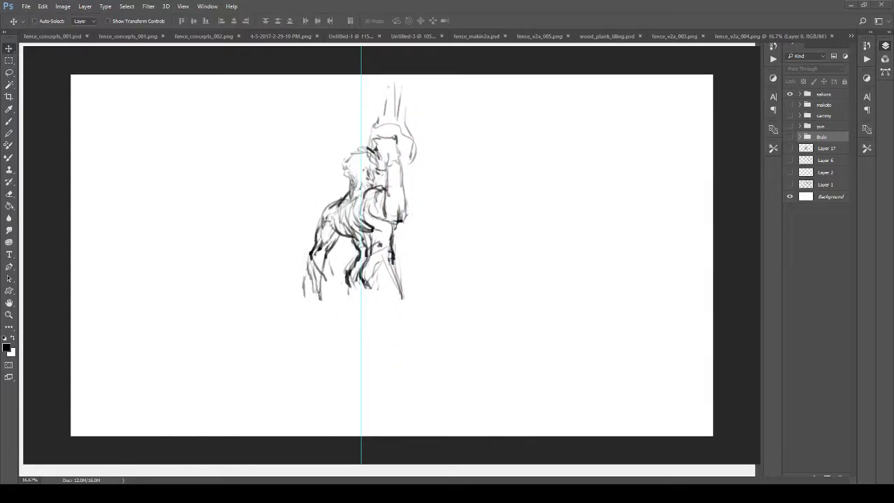
Clear the vertical guide and scale the figure down to leave more room around it.
left_click_drag(271, 318, 297, 311)
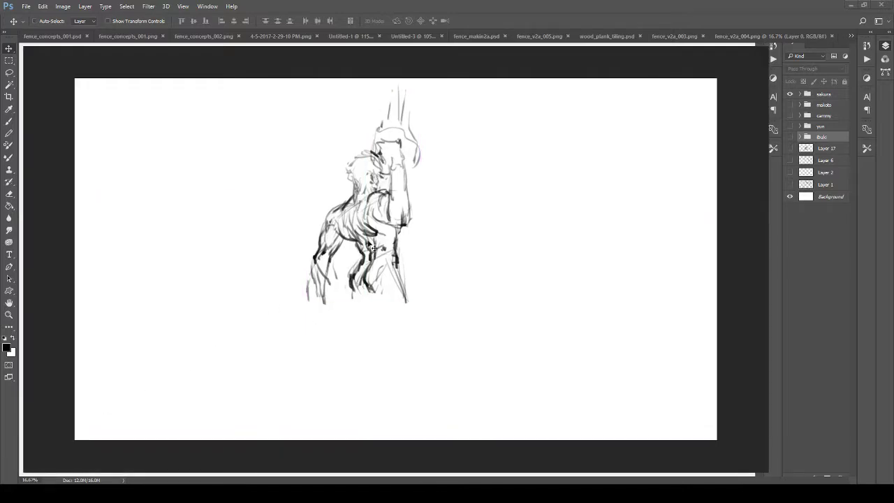
mouse_move(370, 246)
left_mouse_down()
mouse_move(393, 271)
mouse_move(348, 243)
mouse_move(373, 250)
left_mouse_up()
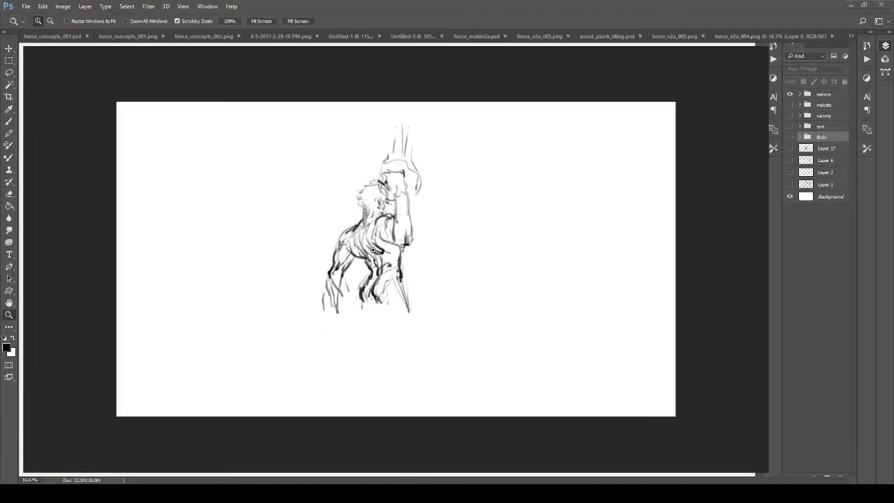
key("ctrl+t")
left_click_drag(422, 123, 395, 174)
key("Return")
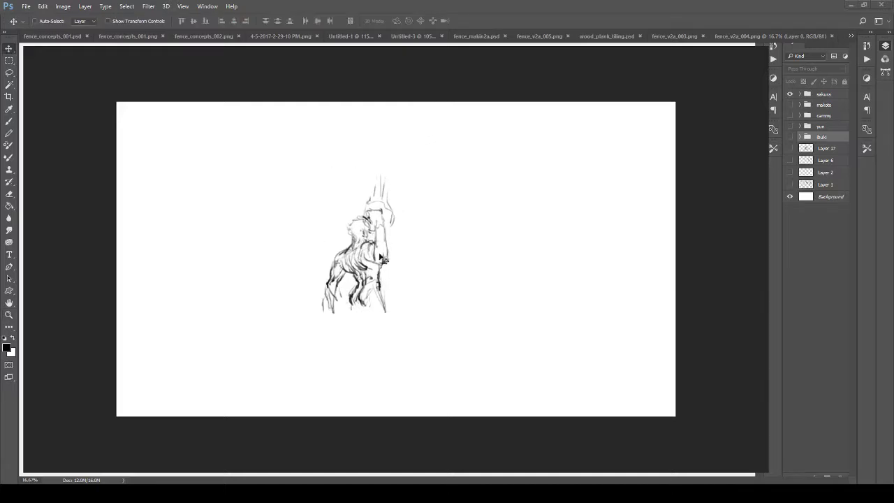
Move the figure up and to the right on the canvas, and sketch the forearms and hands reaching overhead.
mouse_move(377, 255)
left_mouse_down()
mouse_move(401, 202)
mouse_move(402, 222)
left_mouse_up()
key("b")
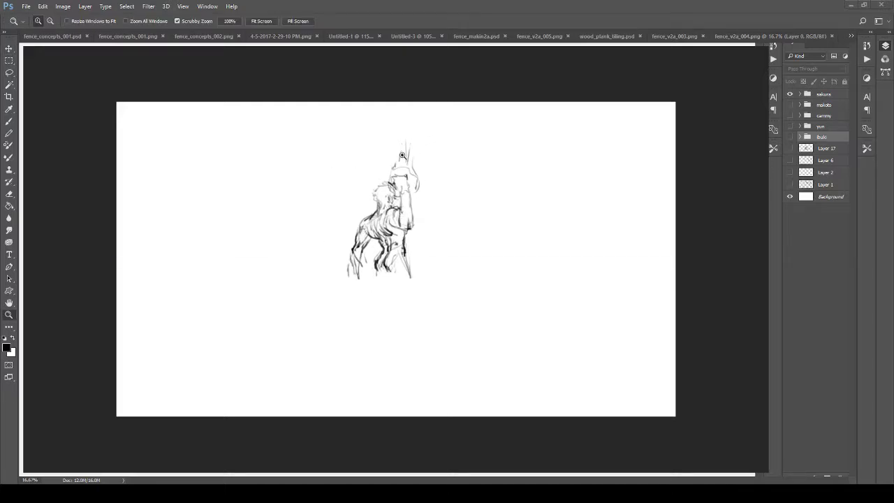
scroll(403, 222, "up", 3)
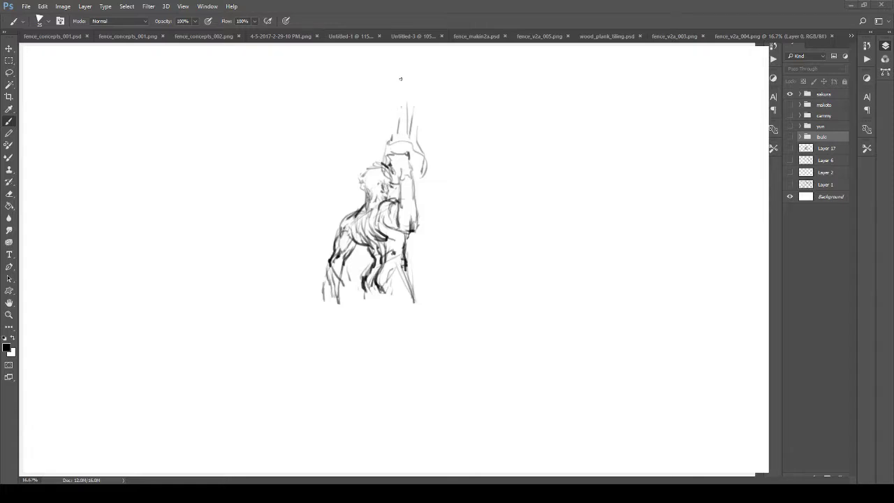
left_click_drag(398, 76, 392, 139)
mouse_move(400, 70)
left_mouse_down()
mouse_move(409, 150)
mouse_move(392, 110)
mouse_move(420, 139)
left_mouse_up()
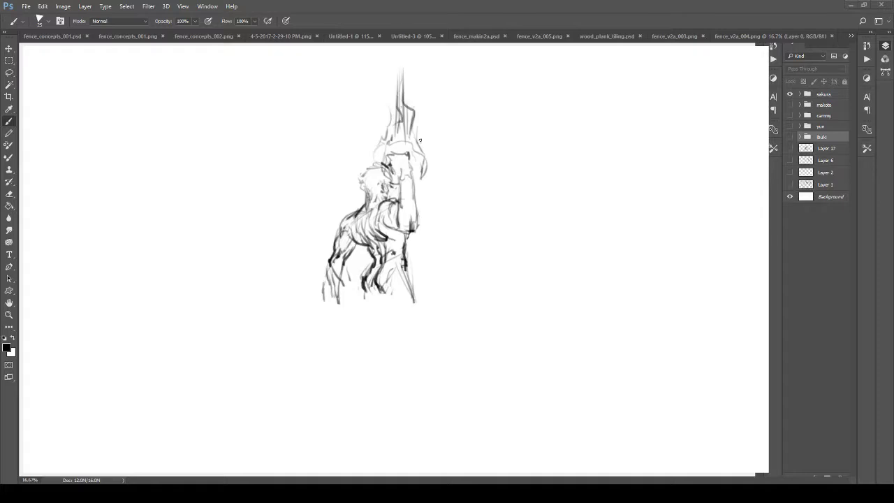
left_click_drag(410, 180, 406, 217)
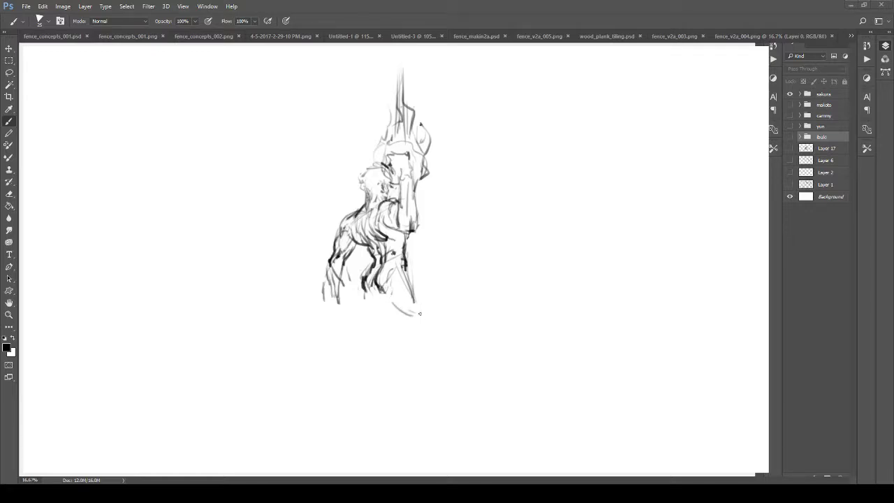
Rough in both legs below the pelvis, one bent outward at the knee and the other straight and supporting the body.
left_click_drag(402, 266, 442, 332)
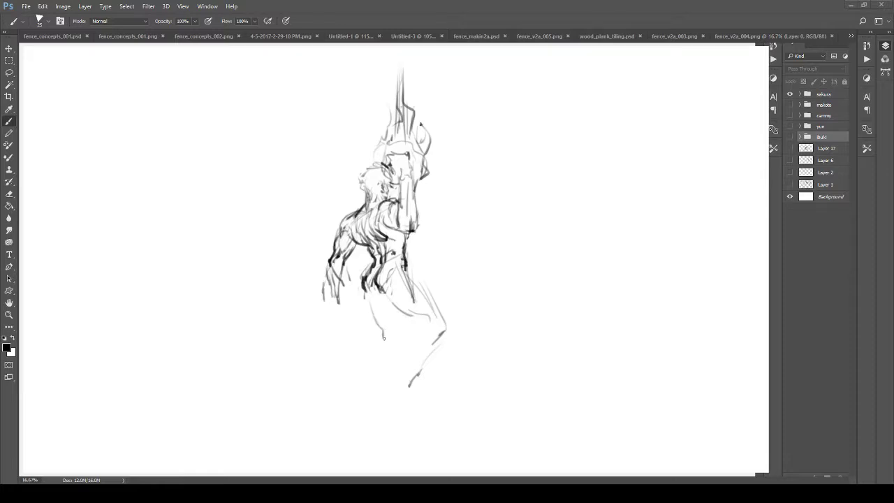
mouse_move(376, 337)
left_mouse_down()
mouse_move(383, 316)
mouse_move(376, 411)
left_mouse_up()
left_click_drag(364, 349, 375, 403)
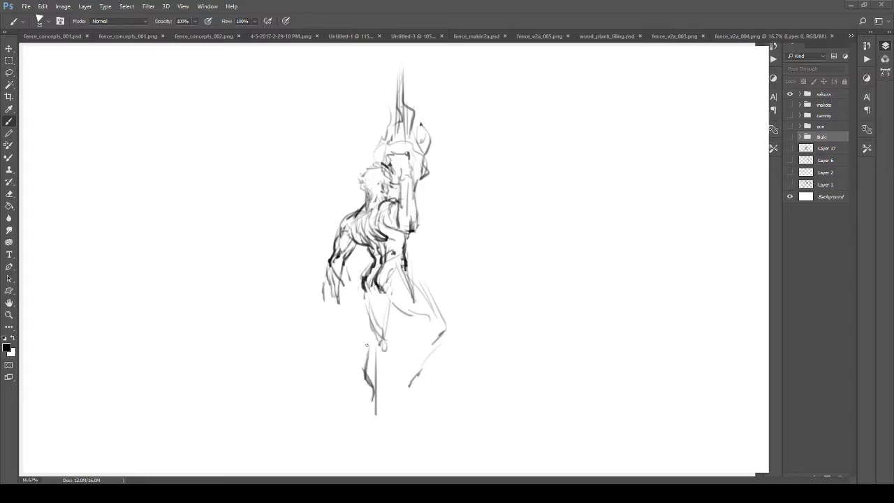
left_click_drag(369, 343, 373, 386)
left_click_drag(372, 367, 374, 399)
left_click_drag(366, 363, 367, 380)
left_click_drag(370, 358, 370, 331)
Refine the hip and buttock contours where the legs join the pelvis.
mouse_move(359, 271)
left_mouse_down()
mouse_move(364, 293)
mouse_move(373, 278)
mouse_move(382, 303)
left_mouse_up()
key("e")
key("b")
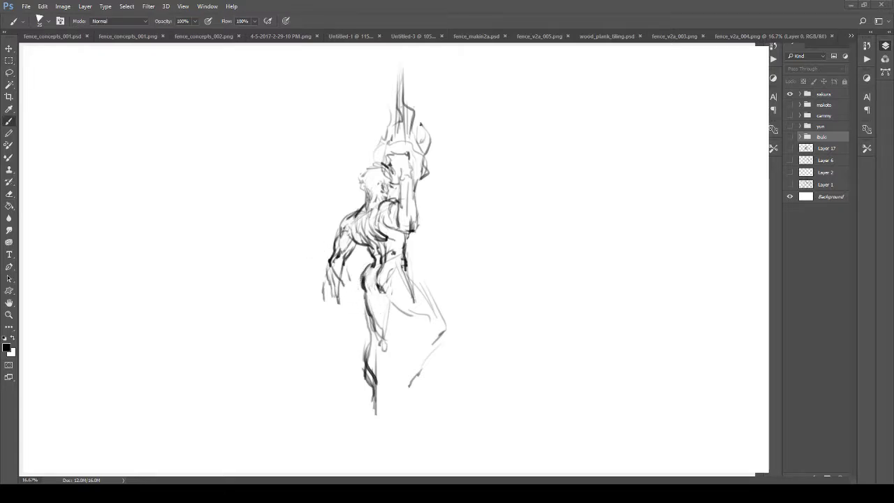
mouse_move(370, 271)
left_mouse_down()
mouse_move(377, 295)
mouse_move(385, 296)
mouse_move(373, 267)
mouse_move(384, 291)
mouse_move(381, 276)
mouse_move(393, 276)
left_mouse_up()
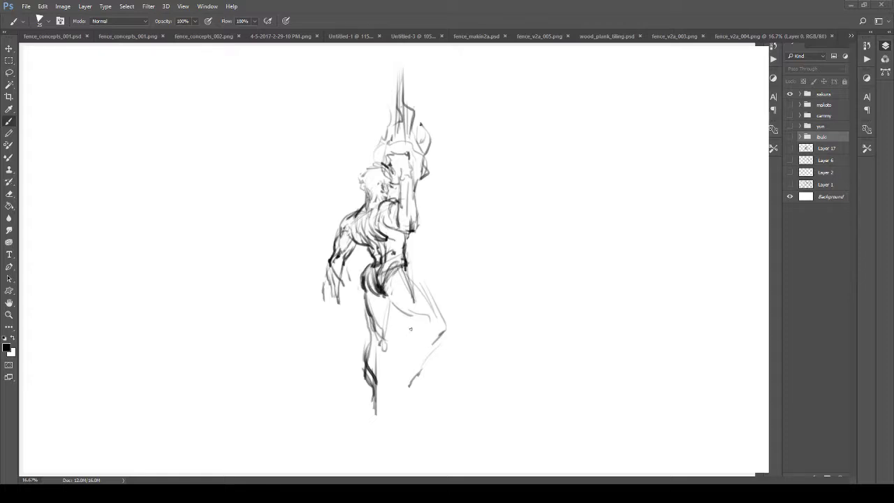
Define the standing leg's inner thigh, knee and both sides of its calf.
left_click_drag(392, 309, 387, 348)
mouse_move(369, 345)
left_mouse_down()
mouse_move(372, 384)
mouse_move(361, 375)
mouse_move(364, 382)
left_mouse_up()
key("e")
key("b")
left_click_drag(366, 339, 377, 391)
mouse_move(382, 353)
left_mouse_down()
mouse_move(382, 385)
mouse_move(383, 367)
mouse_move(384, 406)
left_mouse_up()
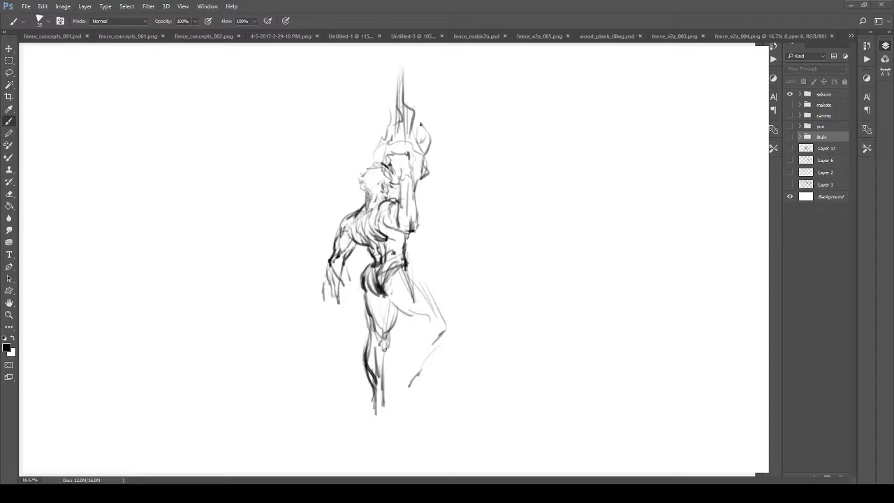
left_click_drag(385, 370, 385, 409)
Darken the bent leg's thigh and knee outline and add its calf contours.
left_click_drag(388, 296, 421, 314)
mouse_move(410, 270)
left_mouse_down()
mouse_move(427, 287)
mouse_move(410, 271)
mouse_move(443, 324)
mouse_move(416, 337)
mouse_move(408, 376)
left_mouse_up()
left_click_drag(441, 340, 403, 383)
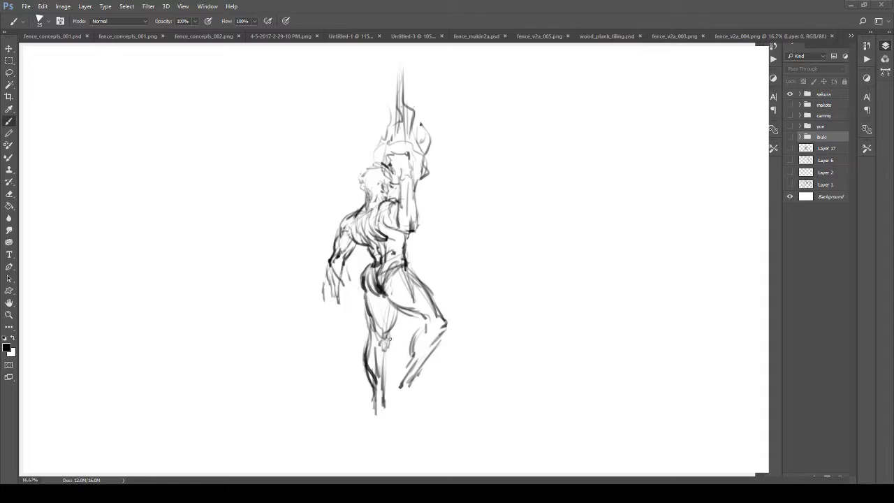
Rework the standing leg's knee and calf, undoing and erasing rough strokes and redrawing a fuller calf shape.
mouse_move(386, 331)
left_mouse_down()
mouse_move(403, 352)
mouse_move(394, 338)
mouse_move(494, 340)
mouse_move(490, 351)
mouse_move(494, 334)
left_mouse_up()
key("ctrl+alt+z")
key("ctrl+alt+z")
key("ctrl+alt+z")
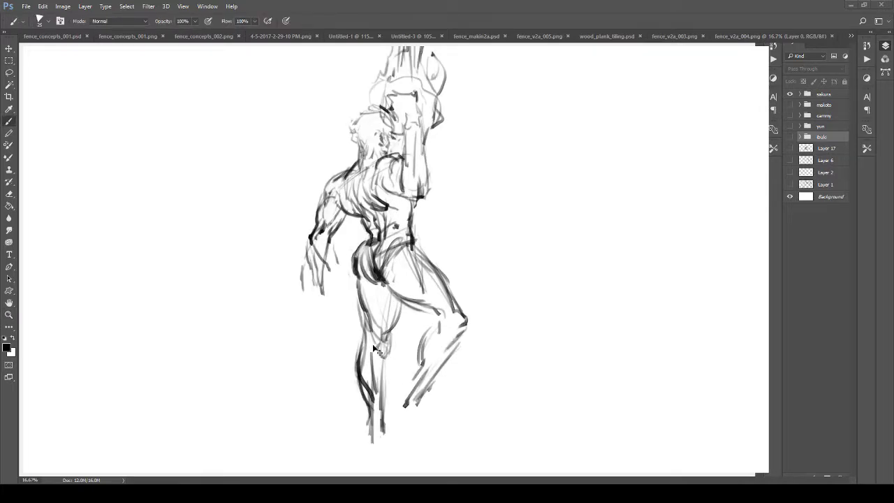
left_click_drag(381, 348, 393, 320)
key("ctrl+z")
key("e")
left_click_drag(361, 357, 370, 398)
key("b")
key("ctrl+alt+z")
key("ctrl+alt+z")
left_click_drag(370, 351, 373, 376)
mouse_move(361, 356)
left_mouse_down()
mouse_move(365, 389)
mouse_move(381, 397)
left_mouse_up()
left_click_drag(359, 374, 370, 405)
left_click_drag(369, 356, 370, 405)
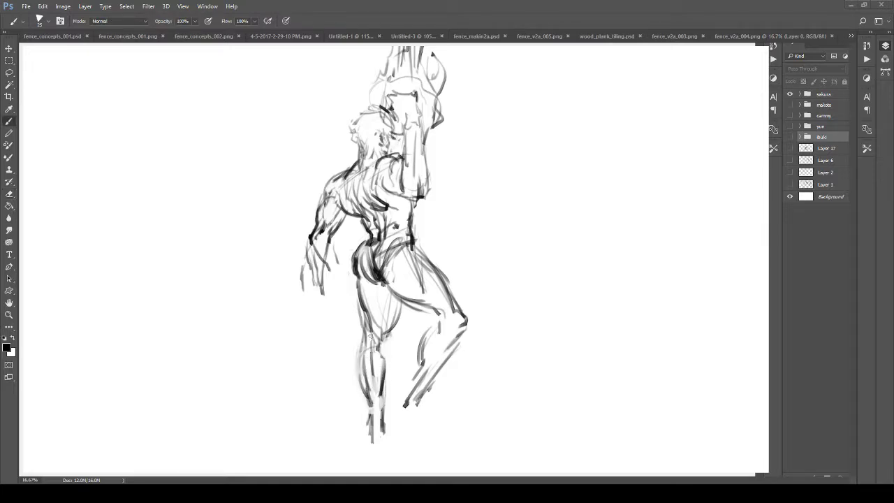
Strengthen the standing leg's outline from thigh to shin and extend it down into the ankle and foot.
mouse_move(371, 331)
left_mouse_down()
mouse_move(366, 354)
mouse_move(381, 354)
mouse_move(393, 283)
mouse_move(363, 318)
left_mouse_up()
mouse_move(360, 284)
left_mouse_down()
mouse_move(364, 391)
mouse_move(377, 422)
left_mouse_up()
mouse_move(379, 390)
left_mouse_down()
mouse_move(375, 452)
mouse_move(376, 442)
mouse_move(370, 446)
mouse_move(380, 458)
mouse_move(382, 436)
mouse_move(371, 455)
mouse_move(373, 409)
mouse_move(372, 437)
mouse_move(375, 426)
mouse_move(382, 434)
mouse_move(377, 425)
mouse_move(376, 433)
mouse_move(385, 431)
mouse_move(361, 426)
mouse_move(385, 437)
left_mouse_up()
key("e")
key("b")
left_click_drag(383, 431, 383, 444)
Lasso the figure's lowered arm, move it away from the body into empty canvas, and deselect it.
mouse_move(423, 355)
left_mouse_down()
mouse_move(427, 377)
mouse_move(383, 334)
mouse_move(393, 330)
mouse_move(397, 293)
left_mouse_up()
key("z")
key("e")
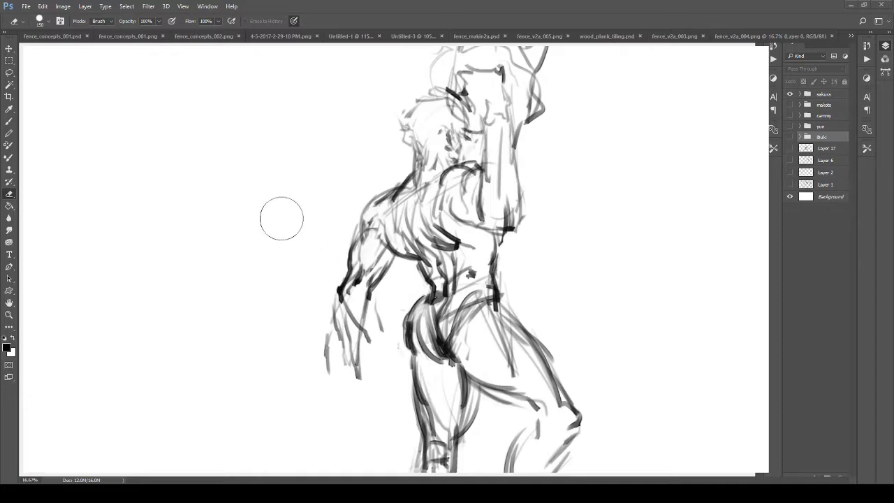
key("l")
mouse_move(314, 271)
left_mouse_down()
mouse_move(373, 410)
mouse_move(400, 289)
mouse_move(384, 218)
mouse_move(404, 191)
mouse_move(291, 259)
left_mouse_up()
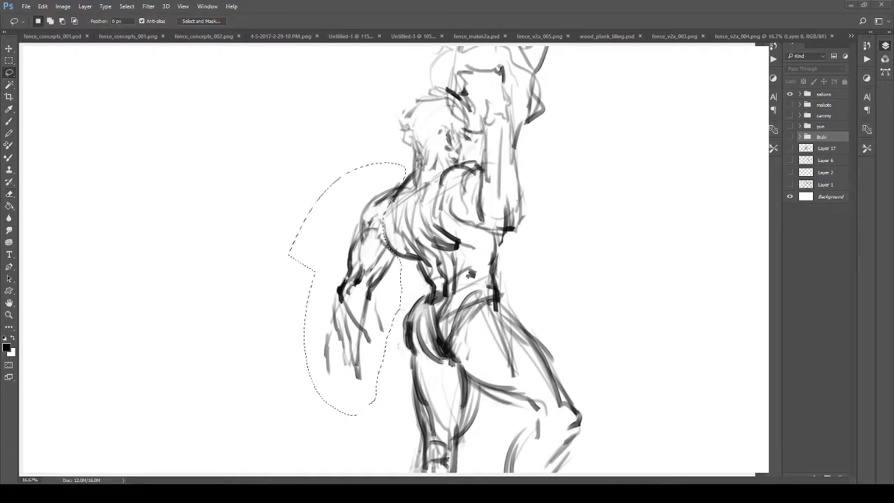
key("v")
left_click_drag(349, 272, 82, 220)
left_click_drag(278, 284, 293, 287)
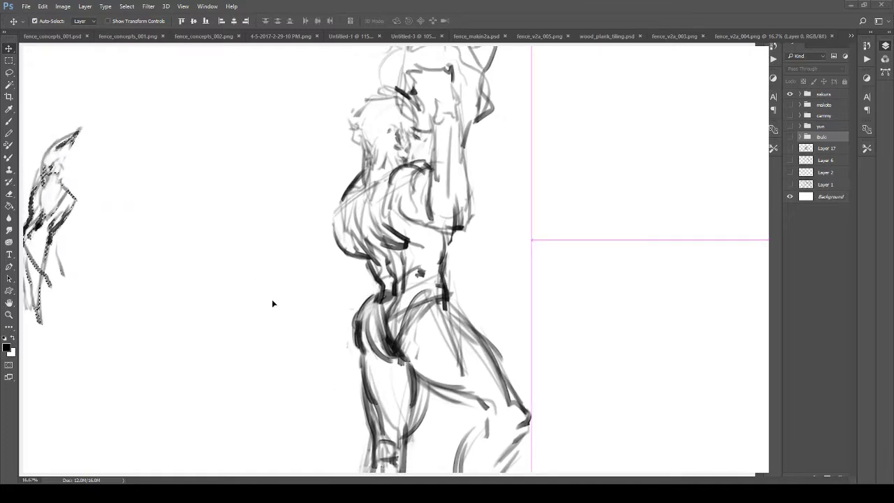
key("ctrl+d")
Try several sweeping gesture curves from the raised arm through the shoulders for a new arm pose, undoing each one.
left_click_drag(226, 249, 355, 305)
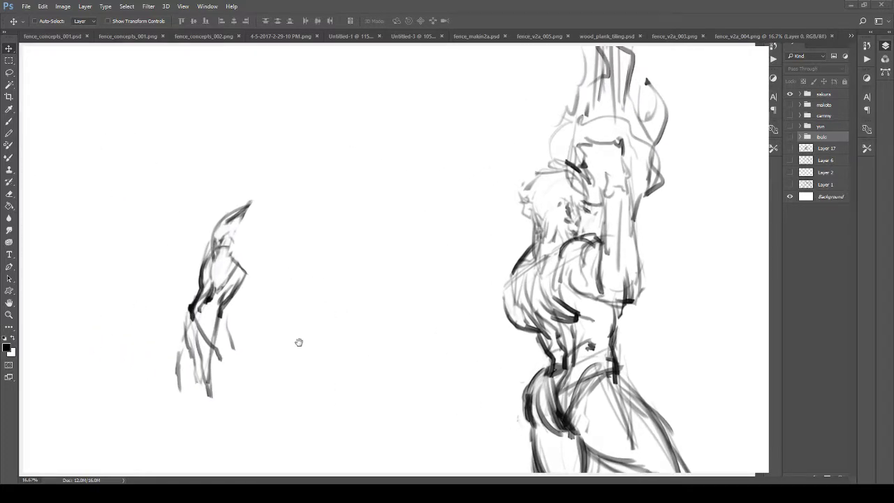
left_click_drag(370, 372, 275, 339)
key("b")
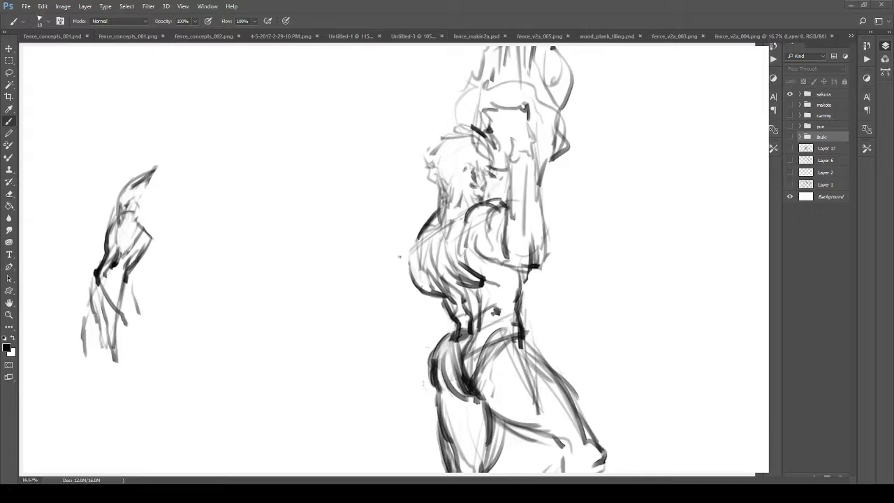
mouse_move(521, 105)
left_mouse_down()
mouse_move(542, 182)
mouse_move(507, 272)
mouse_move(279, 332)
mouse_move(302, 345)
left_mouse_up()
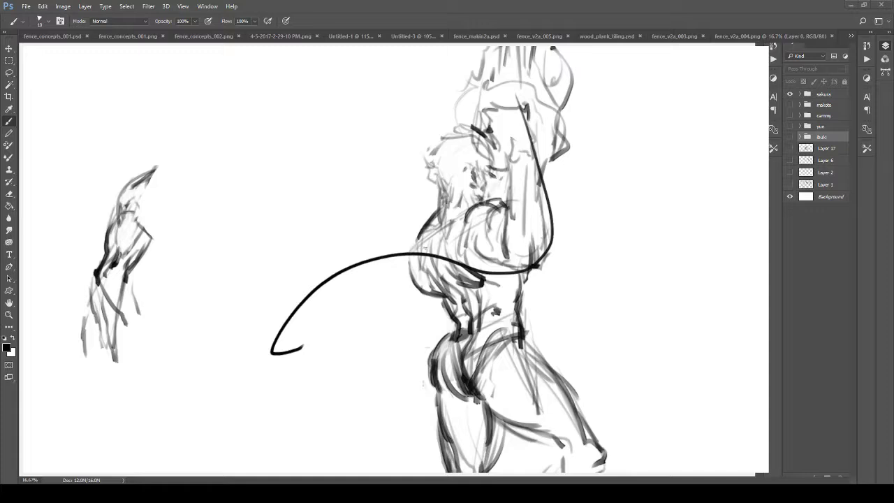
key("ctrl+z")
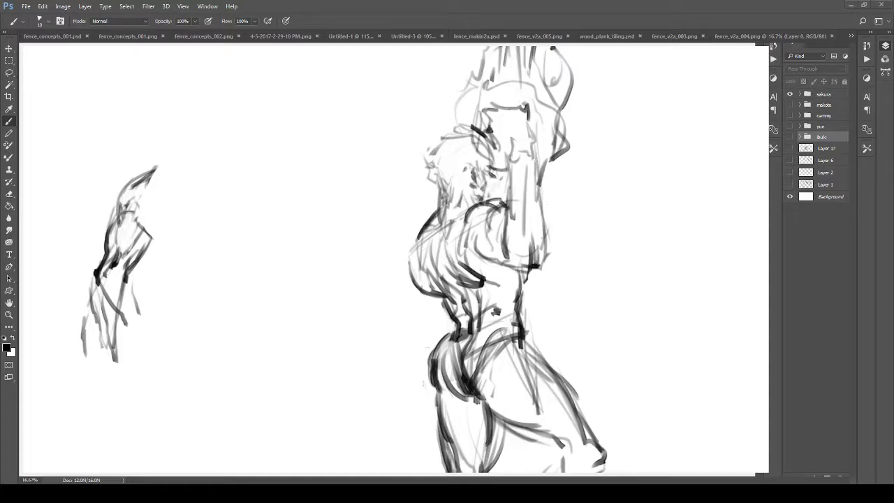
mouse_move(521, 123)
left_mouse_down()
mouse_move(383, 233)
mouse_move(334, 316)
mouse_move(368, 307)
left_mouse_up()
key("ctrl+z")
mouse_move(405, 369)
left_mouse_down()
mouse_move(492, 212)
mouse_move(526, 217)
left_mouse_up()
key("ctrl+z")
left_click_drag(485, 250, 406, 146)
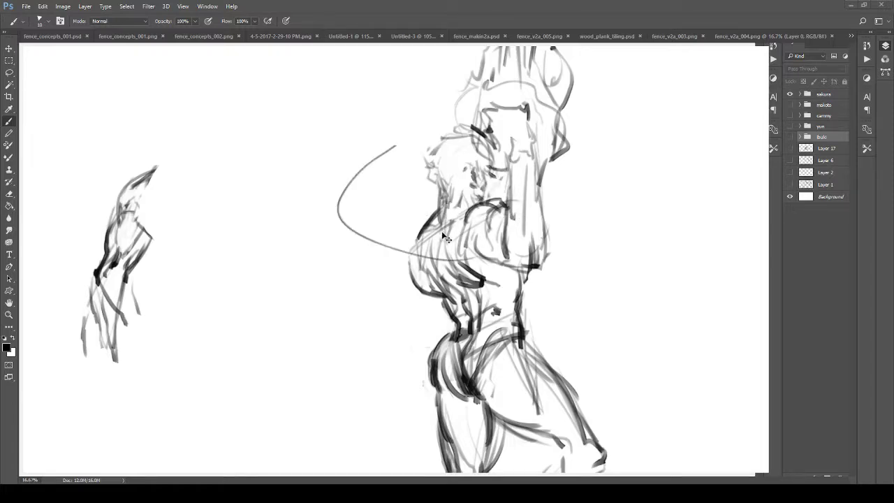
key("ctrl+z")
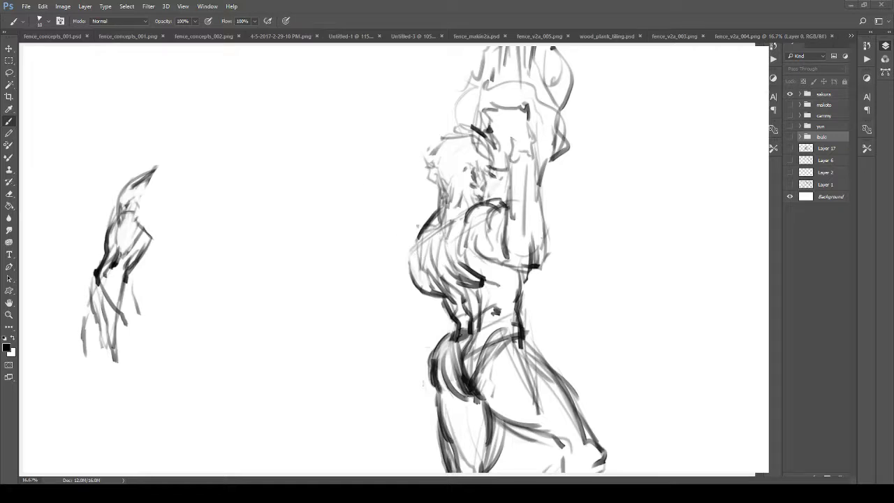
Try a rough bent arm extending outward from the shoulder where the lowered arm was removed.
mouse_move(419, 214)
left_mouse_down()
mouse_move(390, 235)
mouse_move(400, 246)
mouse_move(403, 215)
mouse_move(375, 227)
mouse_move(415, 213)
mouse_move(391, 196)
left_mouse_up()
left_click_drag(351, 221, 383, 186)
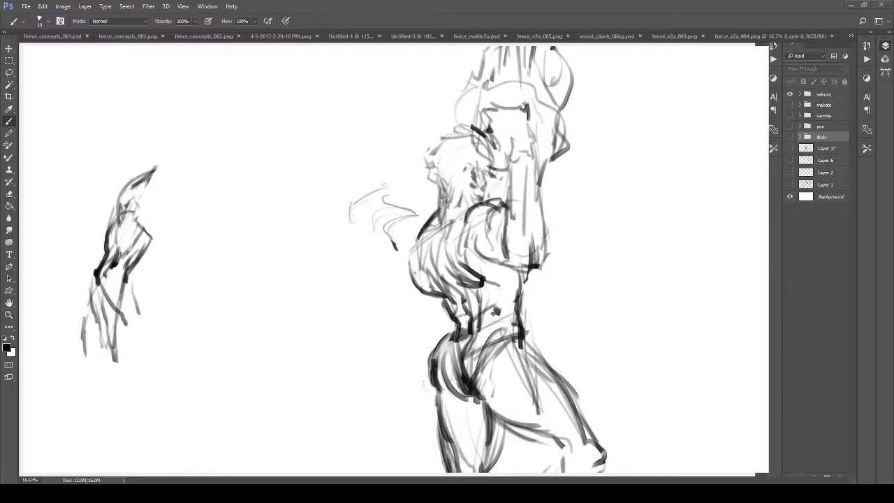
mouse_move(414, 272)
left_mouse_down()
mouse_move(442, 296)
mouse_move(414, 280)
left_mouse_up()
key("ctrl+z")
mouse_move(405, 290)
left_mouse_down()
mouse_move(335, 316)
mouse_move(363, 332)
left_mouse_up()
key("e")
key("b")
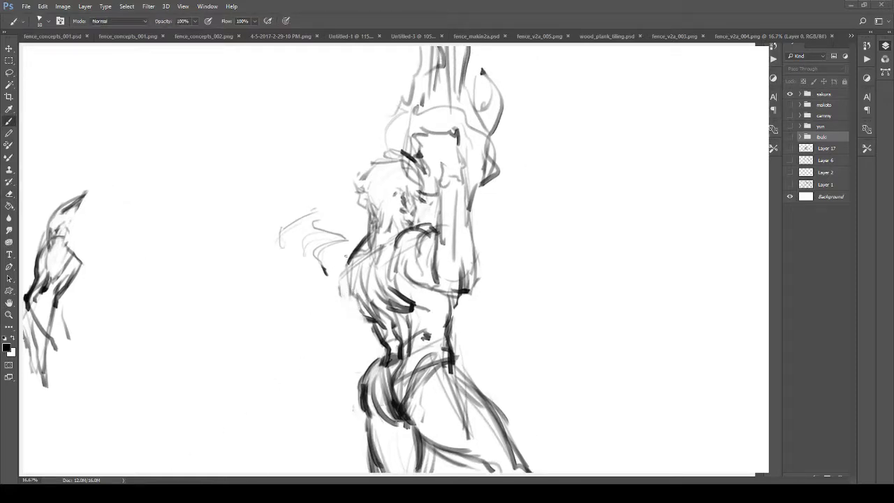
Try shoulder strokes and an upturned hand on the outward arm, and erase the trial arm.
mouse_move(346, 257)
left_mouse_down()
mouse_move(341, 293)
mouse_move(354, 304)
mouse_move(345, 262)
mouse_move(372, 245)
mouse_move(364, 254)
left_mouse_up()
mouse_move(381, 219)
left_mouse_down()
mouse_move(375, 285)
mouse_move(377, 261)
mouse_move(387, 273)
mouse_move(356, 299)
left_mouse_up()
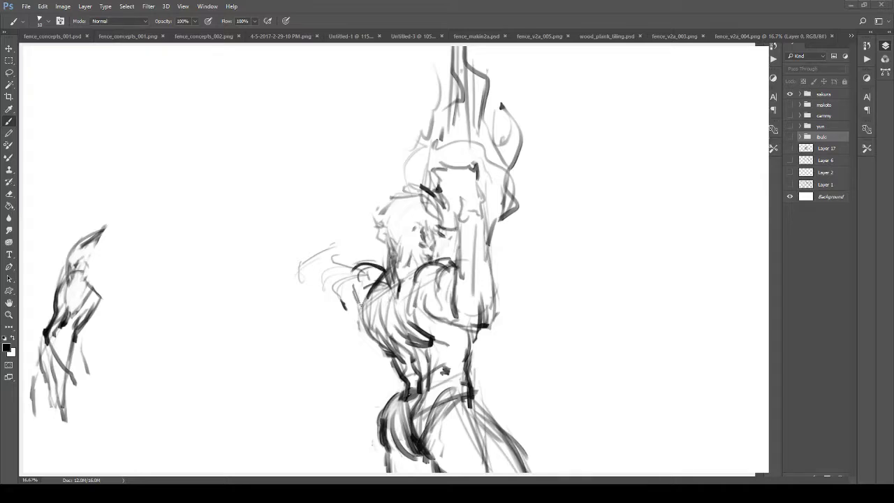
mouse_move(335, 259)
left_mouse_down()
mouse_move(361, 256)
mouse_move(318, 216)
left_mouse_up()
left_click_drag(312, 277, 329, 239)
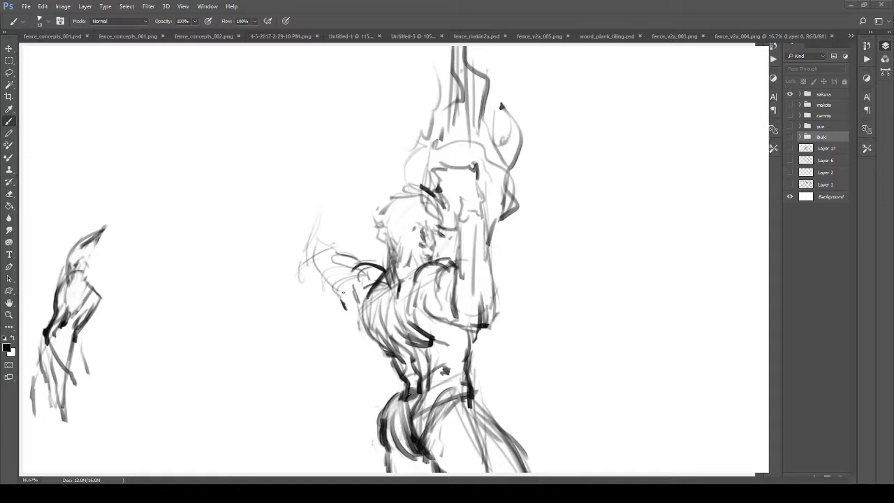
mouse_move(374, 267)
left_mouse_down()
mouse_move(329, 267)
mouse_move(351, 277)
mouse_move(362, 308)
left_mouse_up()
key("e")
key("b")
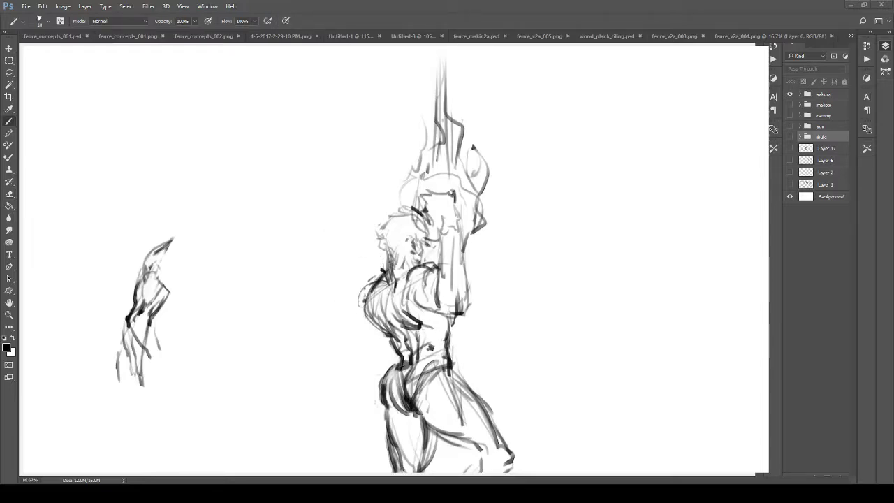
Redraw the rounded far shoulder and upper-back contour, cleaning its edges with a smaller eraser.
left_click_drag(375, 278, 364, 303)
key("z")
mouse_move(378, 272)
left_mouse_down()
mouse_move(404, 272)
mouse_move(381, 261)
mouse_move(359, 311)
mouse_move(363, 304)
mouse_move(381, 349)
left_mouse_up()
key("e")
key("bracketleft")
key("bracketleft")
key("bracketleft")
key("bracketleft")
key("bracketleft")
key("bracketleft")
key("bracketleft")
key("bracketleft")
key("b")
left_click_drag(353, 293, 377, 360)
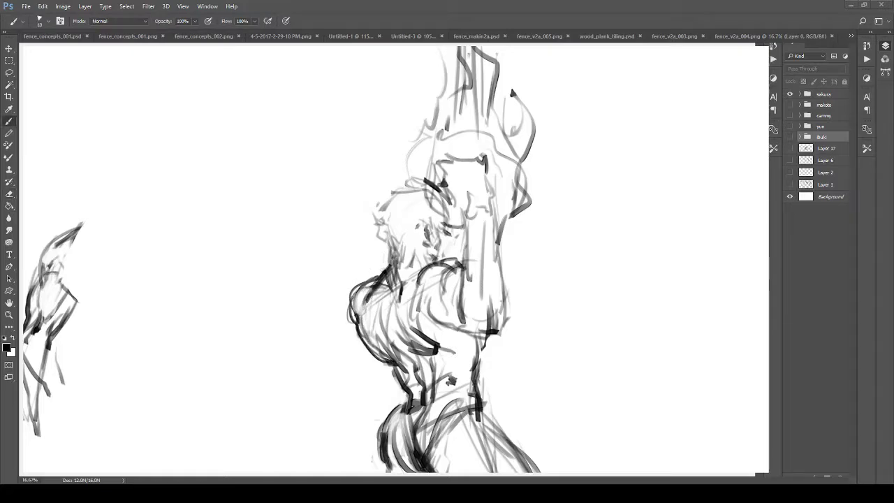
key("ctrl+z")
Try a long curve from the far shoulder across the torso and out beneath the raised arm, and undo it.
key("z")
mouse_move(417, 338)
left_mouse_down()
mouse_move(338, 290)
mouse_move(366, 328)
left_mouse_up()
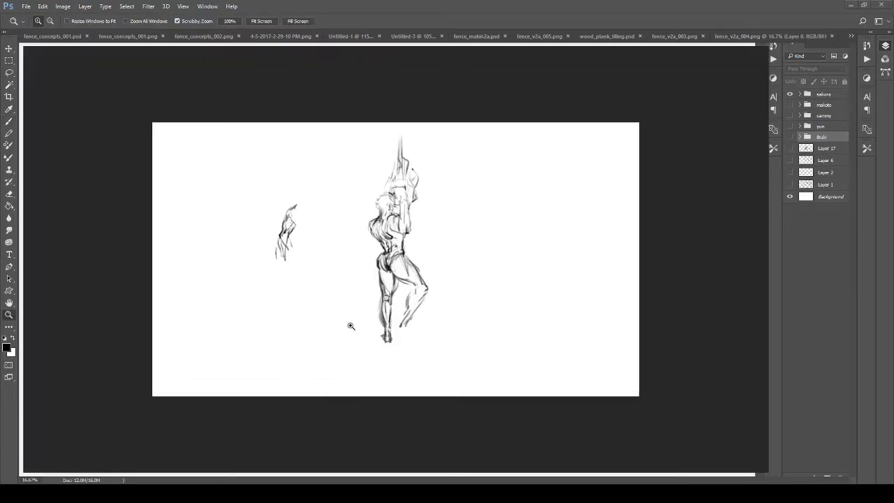
left_click_drag(382, 277, 431, 251)
key("space")
mouse_move(432, 252)
left_mouse_down()
mouse_move(378, 313)
mouse_move(409, 307)
left_mouse_up()
key("b")
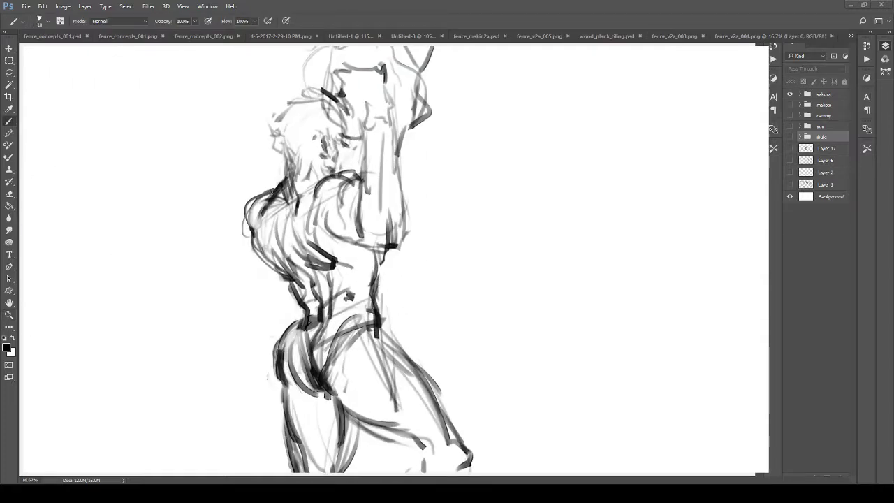
mouse_move(256, 211)
left_mouse_down()
mouse_move(341, 275)
mouse_move(419, 253)
left_mouse_up()
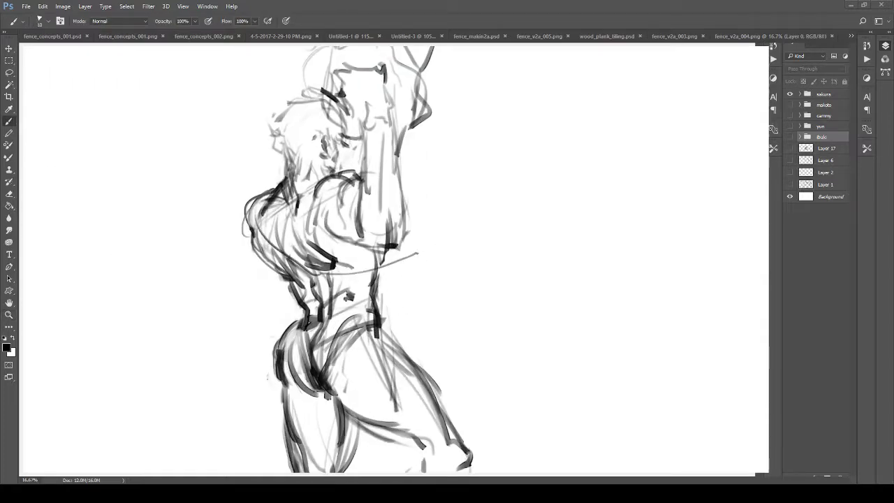
key("ctrl+z")
Sketch the other forearm extending forward from behind the torso, ending in an open hand with spread fingers.
mouse_move(380, 274)
left_mouse_down()
mouse_move(422, 260)
mouse_move(410, 264)
mouse_move(403, 240)
mouse_move(419, 255)
mouse_move(435, 250)
mouse_move(433, 237)
left_mouse_up()
mouse_move(442, 206)
left_mouse_down()
mouse_move(434, 234)
mouse_move(442, 235)
left_mouse_up()
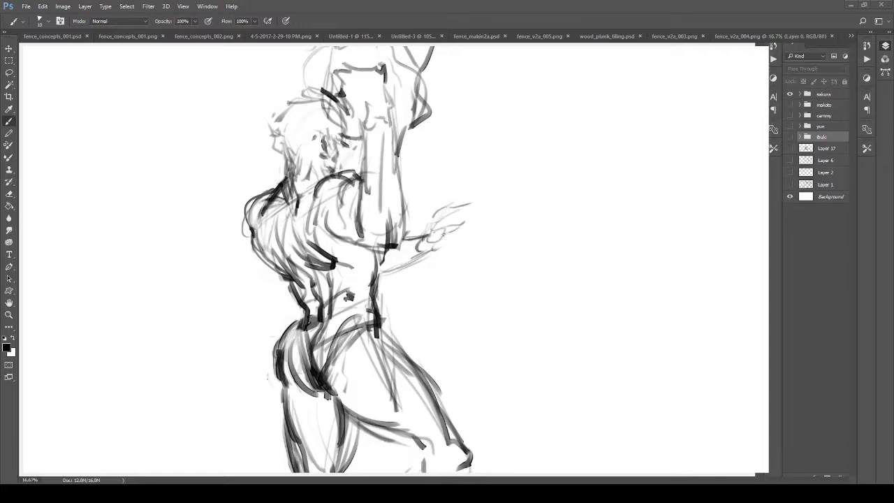
mouse_move(470, 197)
left_mouse_down()
mouse_move(449, 205)
mouse_move(466, 204)
left_mouse_up()
mouse_move(468, 211)
left_mouse_down()
mouse_move(444, 247)
mouse_move(375, 241)
mouse_move(426, 248)
left_mouse_up()
key("b")
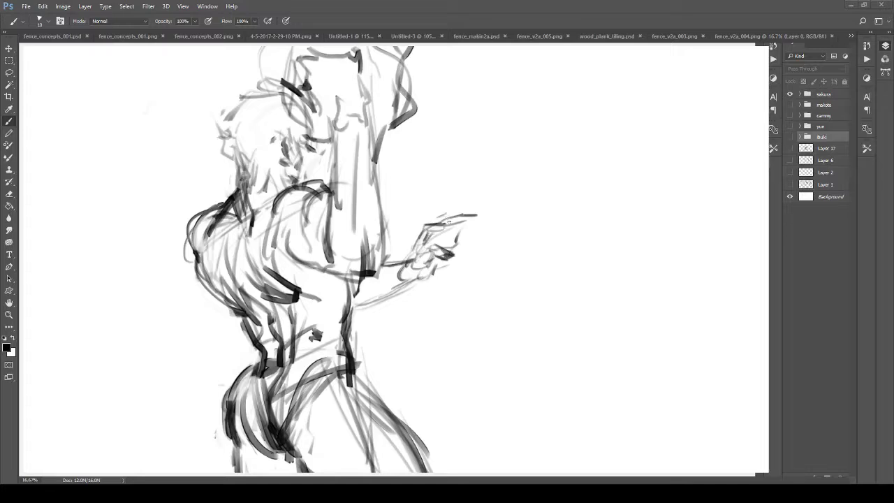
left_click_drag(457, 228, 470, 250)
left_click_drag(468, 255, 478, 260)
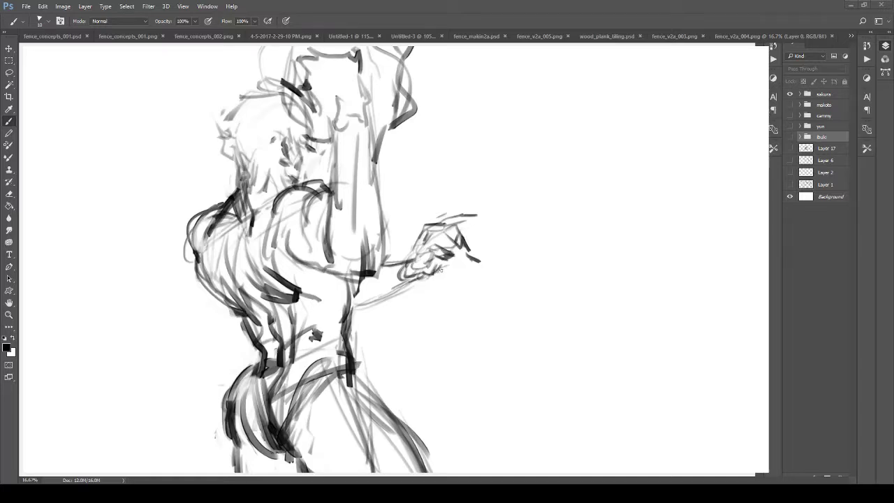
Touch up the lower edge of the extended forearm just behind the hand.
left_click_drag(401, 289, 418, 273)
key("z")
mouse_move(419, 273)
left_mouse_down()
mouse_move(398, 276)
mouse_move(403, 301)
left_mouse_up()
key("b")
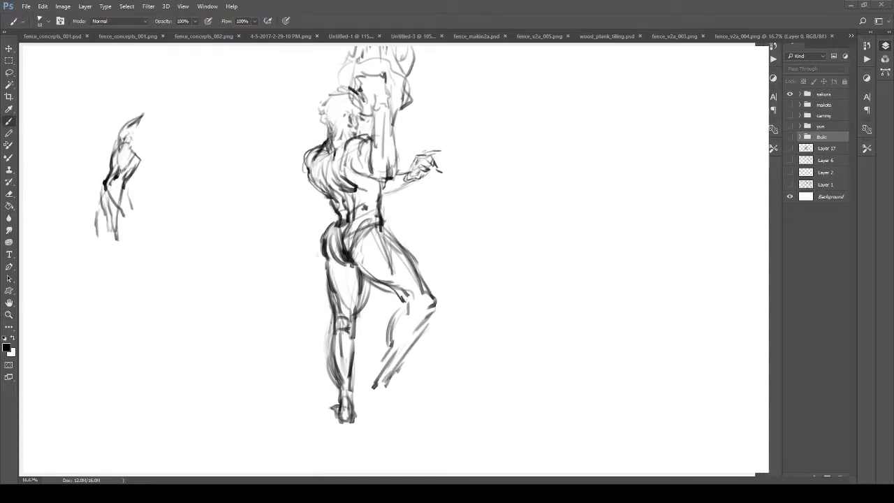
Try construction strokes across the hips and both legs to test a different direction for the bent leg.
mouse_move(386, 229)
left_mouse_down()
mouse_move(428, 313)
mouse_move(397, 350)
left_mouse_up()
key("ctrl+alt+z")
key("ctrl+alt+z")
left_click_drag(310, 336, 381, 303)
left_click_drag(305, 346, 413, 299)
mouse_move(392, 228)
left_mouse_down()
mouse_move(414, 299)
mouse_move(337, 337)
left_mouse_up()
key("z")
mouse_move(413, 289)
left_mouse_down()
mouse_move(351, 289)
mouse_move(385, 318)
mouse_move(498, 381)
left_mouse_up()
key("ctrl+alt+z")
key("ctrl+alt+z")
key("ctrl+alt+z")
key("ctrl+alt+z")
key("b")
key("ctrl+alt+z")
left_click_drag(366, 275, 414, 433)
key("ctrl+alt+z")
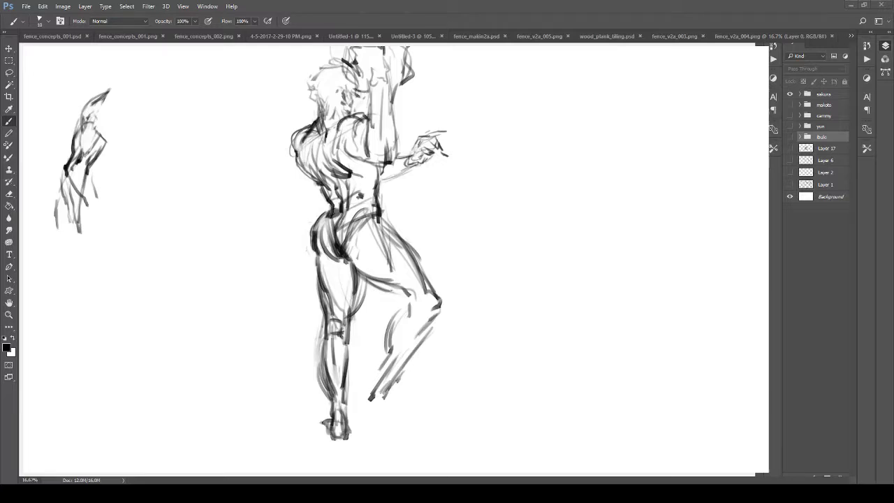
Try long strokes from the hip down past the knee as an alternative straighter pose for the bent leg.
left_click_drag(382, 213, 434, 427)
left_click_drag(355, 261, 428, 446)
key("z")
mouse_move(445, 361)
left_mouse_down()
mouse_move(390, 350)
mouse_move(413, 366)
left_mouse_up()
key("ctrl+alt+z")
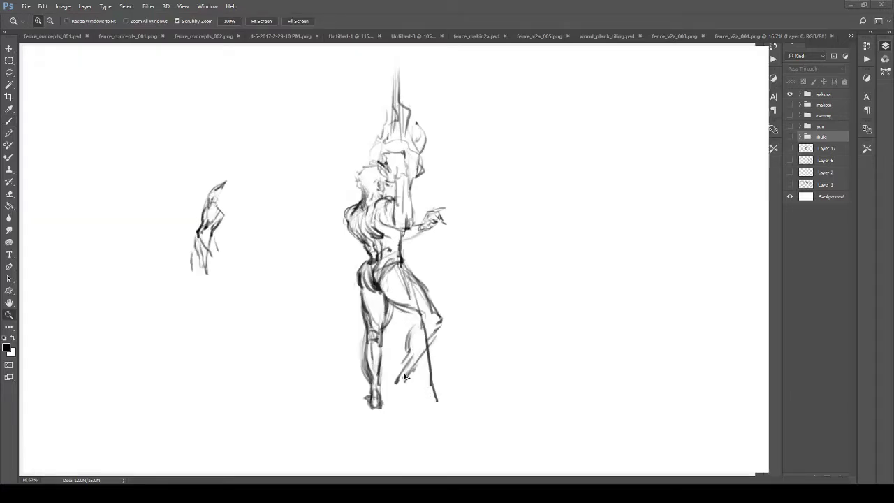
key("ctrl+z")
key("b")
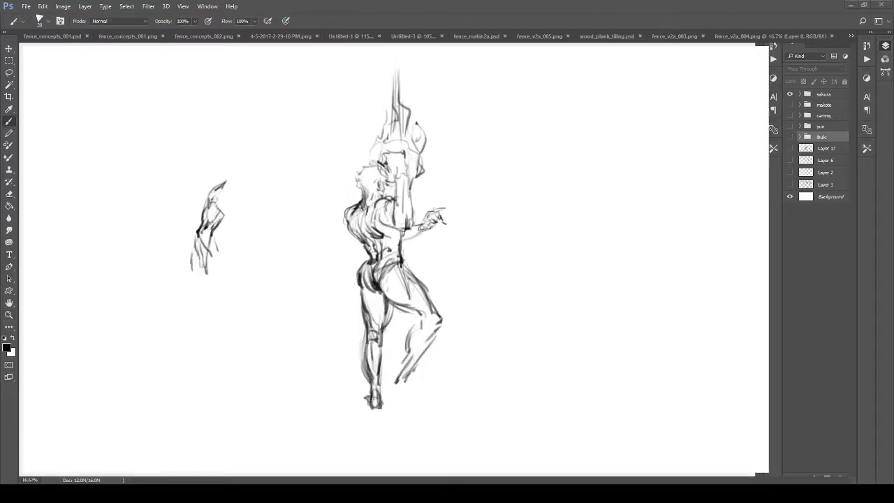
Try large diagonal guide lines across the figure's hips, legs and feet.
mouse_move(436, 256)
left_mouse_down()
mouse_move(360, 313)
mouse_move(285, 391)
mouse_move(369, 391)
mouse_move(518, 244)
mouse_move(267, 388)
left_mouse_up()
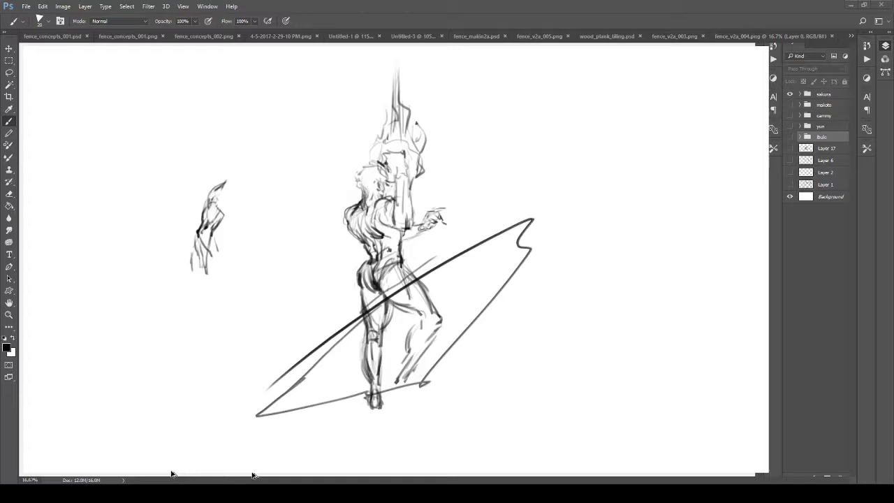
key("ctrl+z")
Rework the rough strokes inside the buttock above the standing leg and lighten the excess lines.
key("z")
left_click(389, 337)
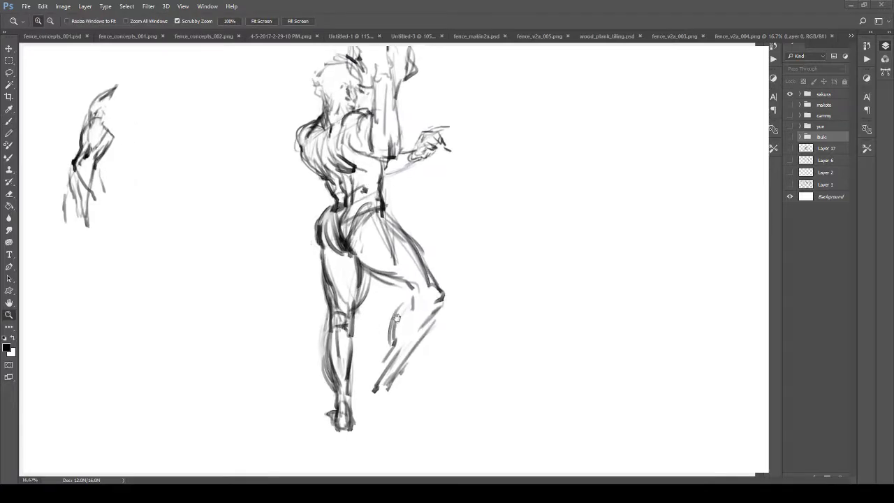
key("b")
key("z")
left_click_drag(349, 224, 378, 271)
key("b")
left_click_drag(332, 239, 345, 273)
mouse_move(335, 225)
left_mouse_down()
mouse_move(326, 251)
mouse_move(320, 229)
mouse_move(349, 258)
left_mouse_up()
key("e")
key("b")
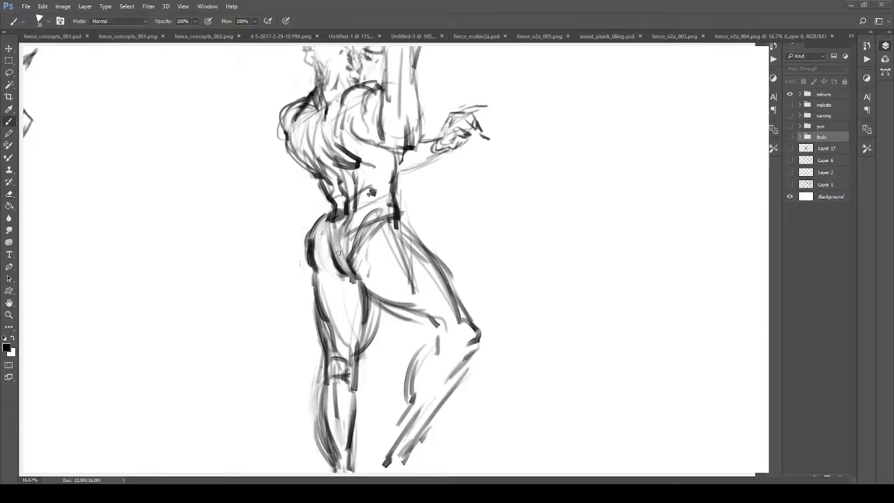
Redraw the standing side's outer hip contour, erase its stray lines and darken the crease and curved hip line.
mouse_move(334, 217)
left_mouse_down()
mouse_move(312, 261)
mouse_move(321, 283)
left_mouse_up()
key("e")
mouse_move(321, 213)
left_mouse_down()
mouse_move(308, 230)
mouse_move(311, 275)
mouse_move(329, 256)
mouse_move(353, 289)
left_mouse_up()
key("b")
mouse_move(333, 227)
left_mouse_down()
mouse_move(329, 241)
mouse_move(357, 278)
mouse_move(342, 241)
mouse_move(346, 222)
left_mouse_up()
mouse_move(351, 257)
left_mouse_down()
mouse_move(356, 273)
mouse_move(338, 213)
mouse_move(353, 262)
left_mouse_up()
mouse_move(363, 211)
left_mouse_down()
mouse_move(343, 243)
mouse_move(386, 204)
mouse_move(350, 241)
left_mouse_up()
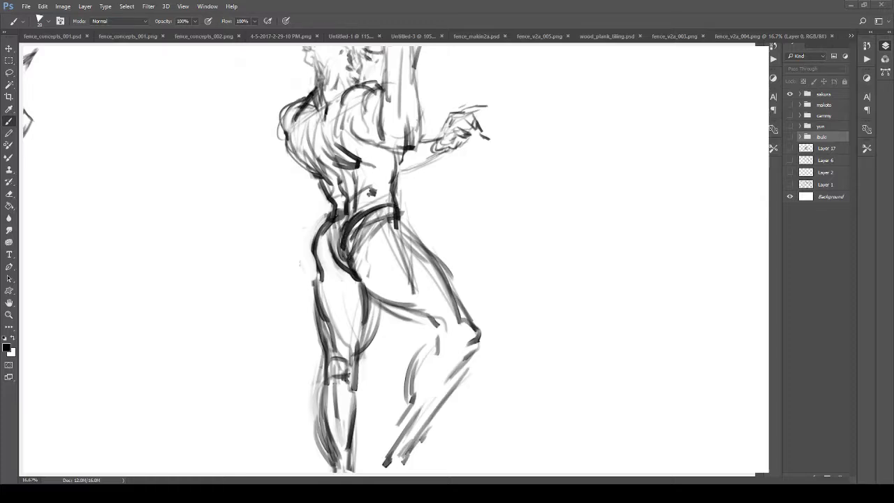
Darken the upper and lower contours of the bent leg's thigh and erase the stray lines around them.
mouse_move(391, 213)
left_mouse_down()
mouse_move(365, 268)
mouse_move(370, 279)
mouse_move(436, 337)
mouse_move(419, 328)
mouse_move(426, 257)
mouse_move(463, 325)
left_mouse_up()
left_click_drag(447, 289, 467, 327)
key("e")
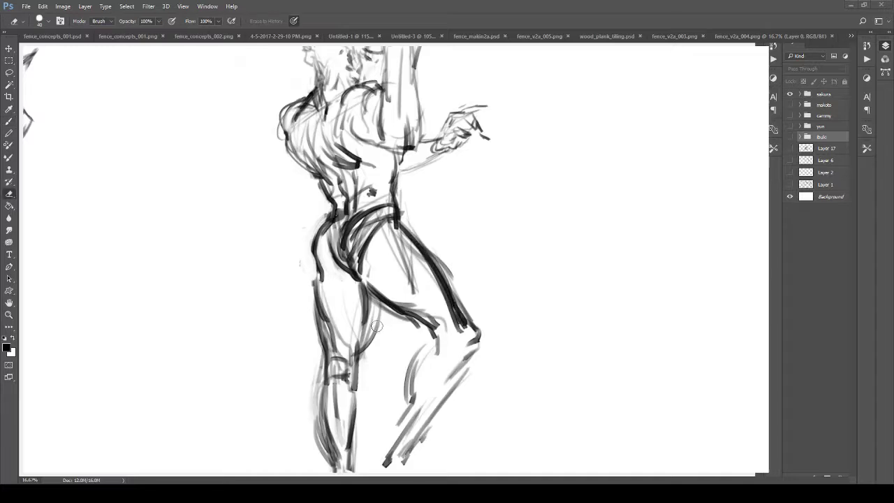
mouse_move(381, 314)
left_mouse_down()
mouse_move(367, 360)
mouse_move(409, 329)
mouse_move(403, 301)
mouse_move(445, 336)
mouse_move(409, 294)
mouse_move(431, 241)
mouse_move(483, 340)
left_mouse_up()
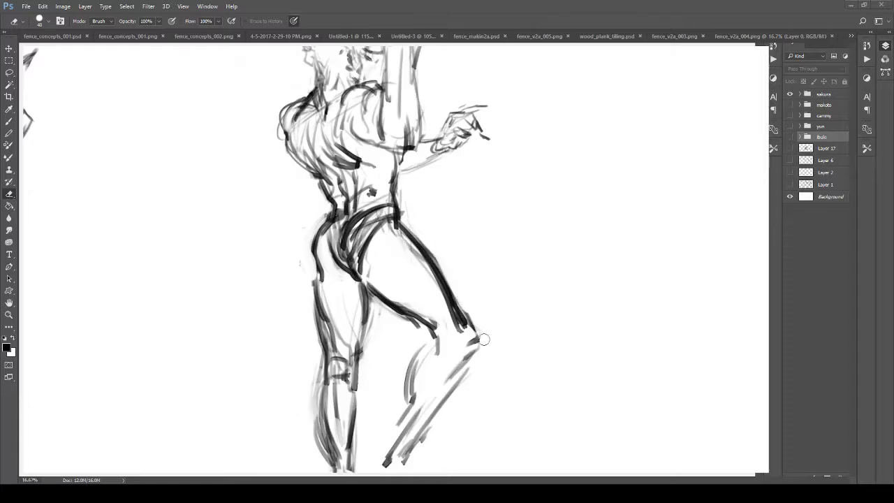
mouse_move(460, 306)
left_mouse_down()
mouse_move(421, 249)
mouse_move(423, 326)
mouse_move(431, 319)
left_mouse_up()
Draw the hollow behind the bent knee and a heavier contour along the back of the calf.
key("b")
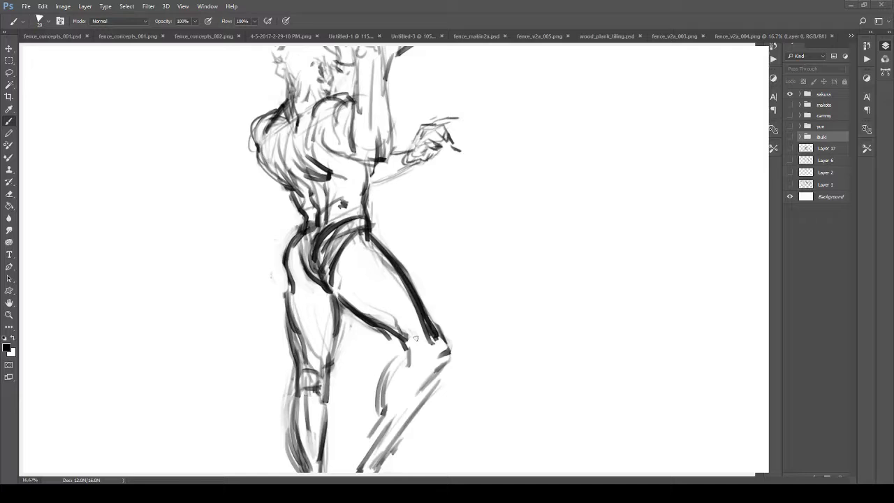
mouse_move(433, 320)
left_mouse_down()
mouse_move(446, 352)
mouse_move(419, 357)
mouse_move(423, 293)
mouse_move(411, 312)
left_mouse_up()
mouse_move(426, 280)
left_mouse_down()
mouse_move(416, 295)
mouse_move(439, 291)
mouse_move(403, 339)
left_mouse_up()
left_click_drag(419, 299, 390, 366)
left_click_drag(411, 332, 391, 362)
left_click_drag(446, 292, 434, 316)
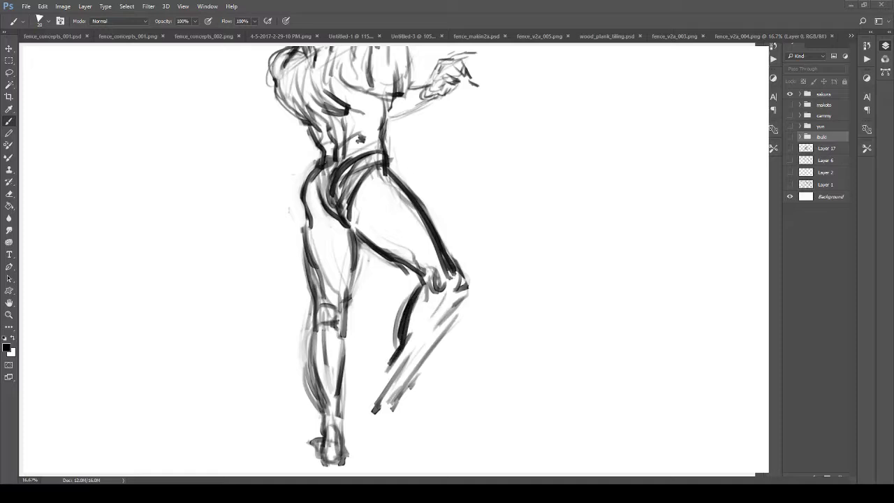
Reshape the front of the bent knee and redraw the shin line below it.
mouse_move(454, 276)
left_mouse_down()
mouse_move(448, 250)
mouse_move(464, 270)
mouse_move(452, 291)
mouse_move(463, 303)
mouse_move(405, 343)
left_mouse_up()
key("e")
key("b")
left_click_drag(457, 292, 407, 363)
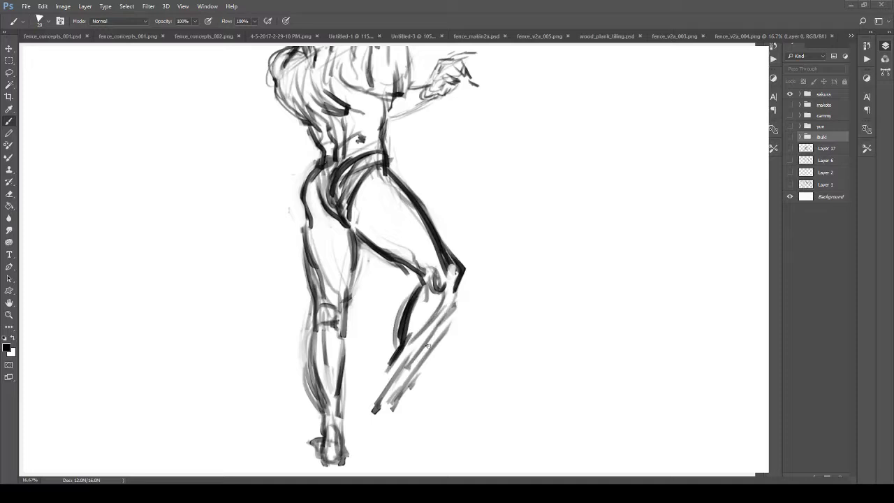
Try gesture strokes across the torso and shoulders to check the pose.
key("z")
left_click_drag(435, 314, 383, 300)
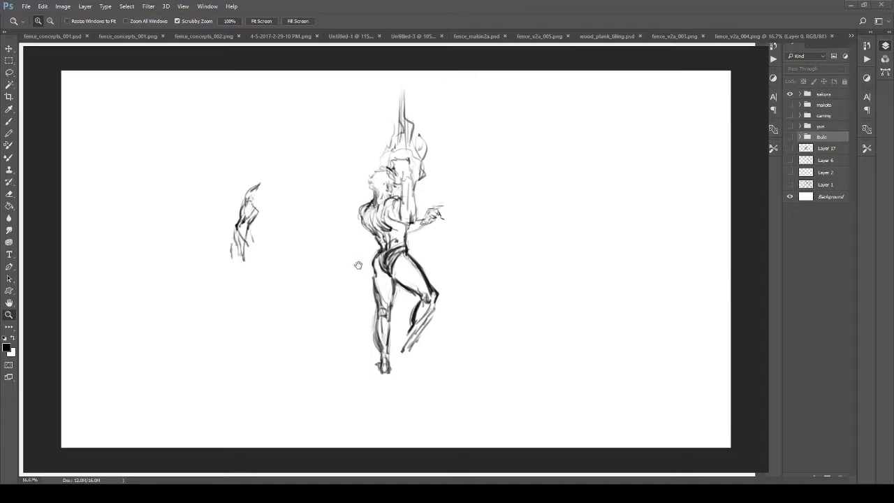
left_click(424, 291)
left_click(389, 215)
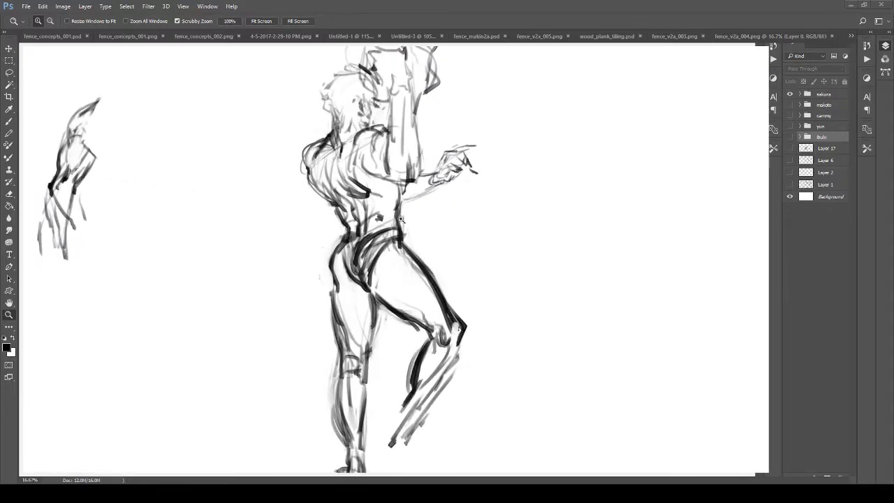
left_click(369, 192)
key("b")
mouse_move(320, 169)
left_mouse_down()
mouse_move(279, 224)
mouse_move(366, 259)
left_mouse_up()
key("ctrl+z")
mouse_move(346, 180)
left_mouse_down()
mouse_move(405, 222)
mouse_move(420, 131)
left_mouse_up()
key("ctrl+z")
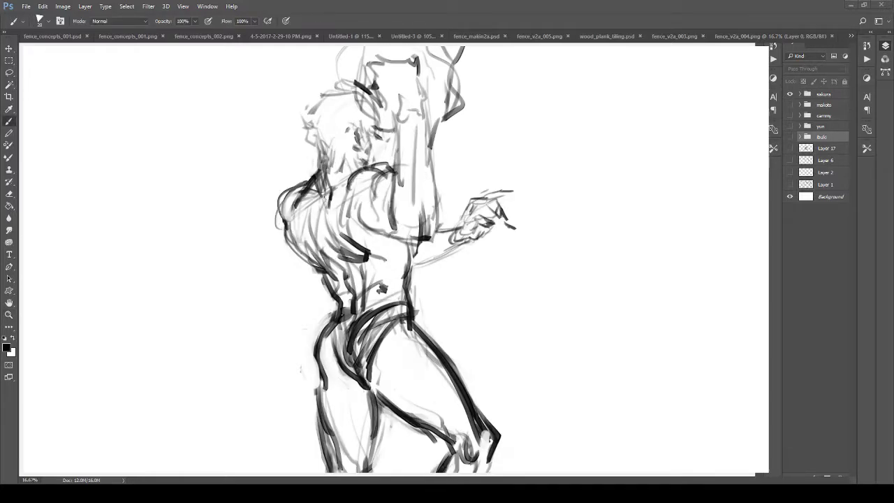
mouse_move(313, 186)
left_mouse_down()
mouse_move(424, 260)
mouse_move(493, 176)
left_mouse_up()
key("ctrl+alt+z")
Try a straight axis line through the bent leg's thigh and shin.
mouse_move(396, 471)
left_mouse_down()
mouse_move(379, 284)
mouse_move(368, 262)
mouse_move(366, 305)
left_mouse_up()
mouse_move(364, 167)
left_mouse_down()
mouse_move(464, 298)
mouse_move(374, 444)
left_mouse_up()
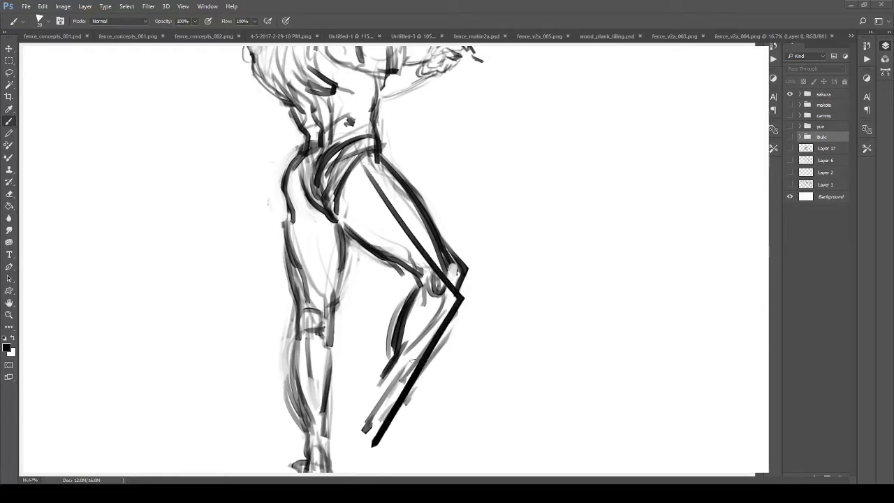
key("ctrl+alt+z")
Erase the entire bent leg below the hip with an enlarged eraser.
left_click_drag(412, 311, 384, 301)
key("e")
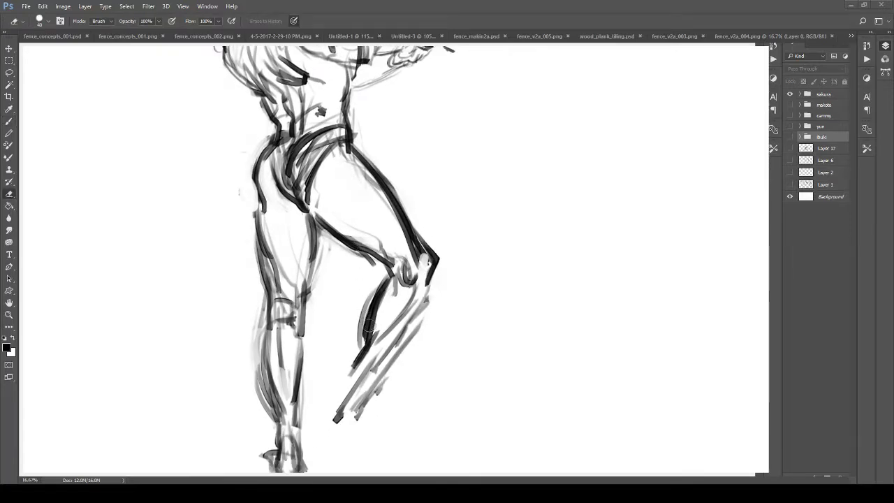
key("bracketright")
key("bracketright")
key("bracketright")
key("bracketright")
mouse_move(363, 338)
left_mouse_down()
mouse_move(349, 373)
mouse_move(377, 345)
mouse_move(421, 268)
mouse_move(453, 240)
mouse_move(411, 233)
mouse_move(385, 303)
mouse_move(362, 220)
mouse_move(328, 213)
mouse_move(334, 232)
mouse_move(364, 168)
mouse_move(382, 176)
mouse_move(370, 163)
mouse_move(342, 166)
left_mouse_up()
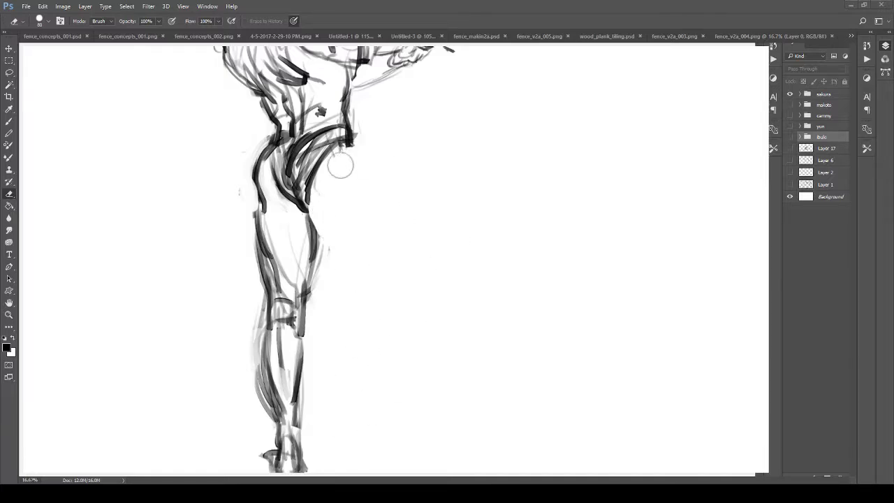
Sketch a foreshortened raised thigh with a rounded buttock curve and an upper contour from the hip.
key("b")
left_click_drag(313, 213, 384, 250)
mouse_move(332, 225)
left_mouse_down()
mouse_move(392, 233)
mouse_move(371, 233)
left_mouse_up()
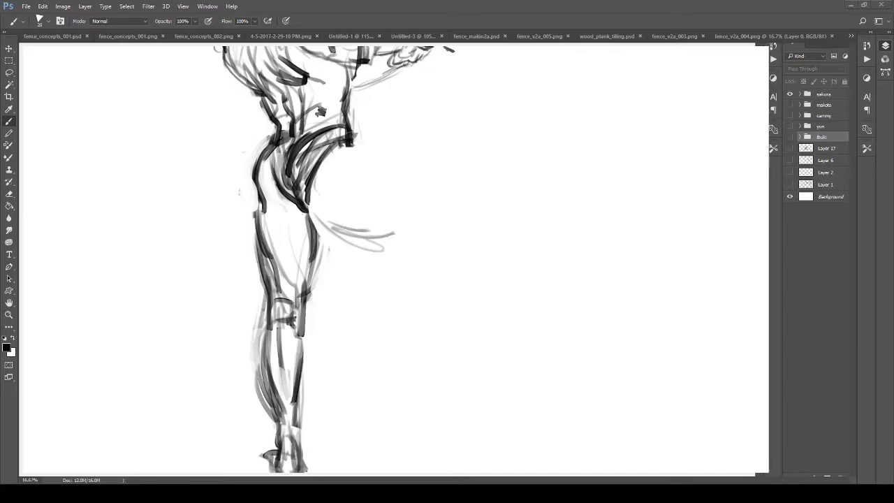
mouse_move(353, 142)
left_mouse_down()
mouse_move(386, 156)
mouse_move(410, 187)
left_mouse_up()
left_click_drag(312, 201, 342, 216)
mouse_move(311, 180)
left_mouse_down()
mouse_move(336, 211)
mouse_move(358, 214)
left_mouse_up()
mouse_move(321, 165)
left_mouse_down()
mouse_move(314, 206)
mouse_move(344, 215)
left_mouse_up()
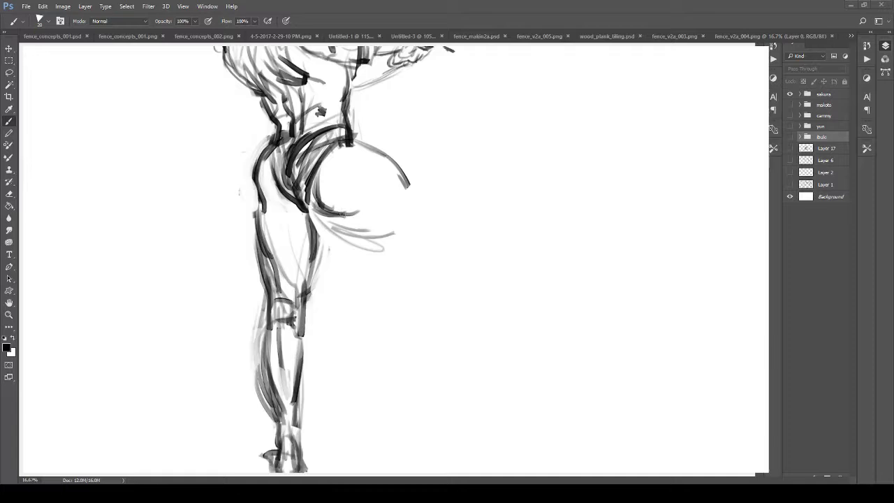
Extend the foreshortened thigh downward with long front contours, arched inner lines and a knee at its end.
mouse_move(353, 140)
left_mouse_down()
mouse_move(381, 273)
mouse_move(372, 281)
left_mouse_up()
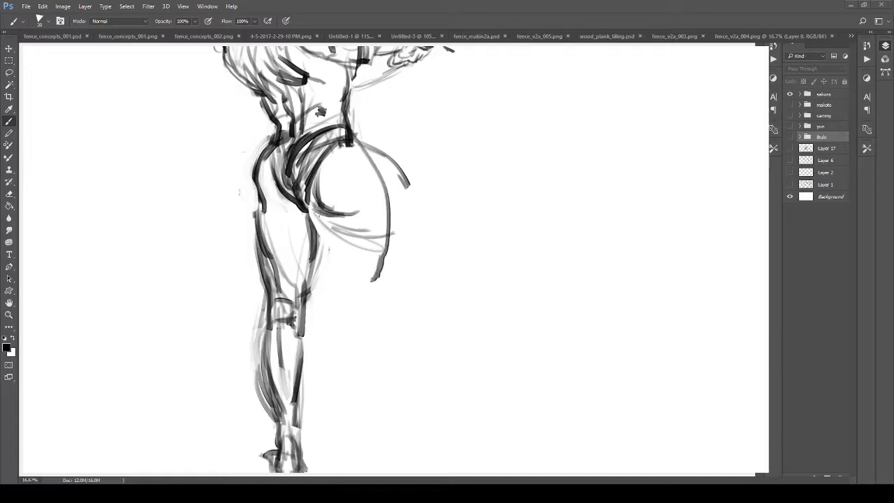
left_click_drag(314, 214, 336, 267)
left_click_drag(336, 234, 374, 254)
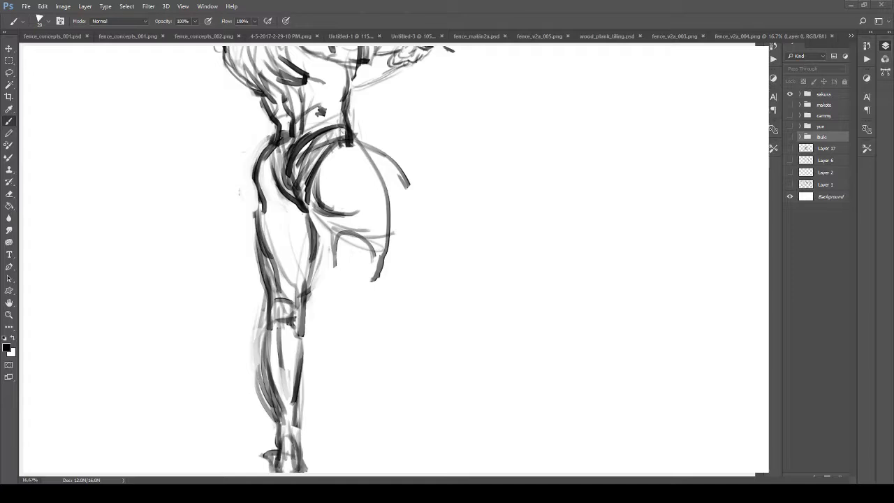
left_click_drag(354, 143, 363, 295)
left_click_drag(309, 211, 324, 290)
left_click_drag(330, 247, 363, 292)
left_click_drag(364, 292, 335, 309)
Add another outer thigh stroke curving down from the hip of the foreshortened leg.
key("z")
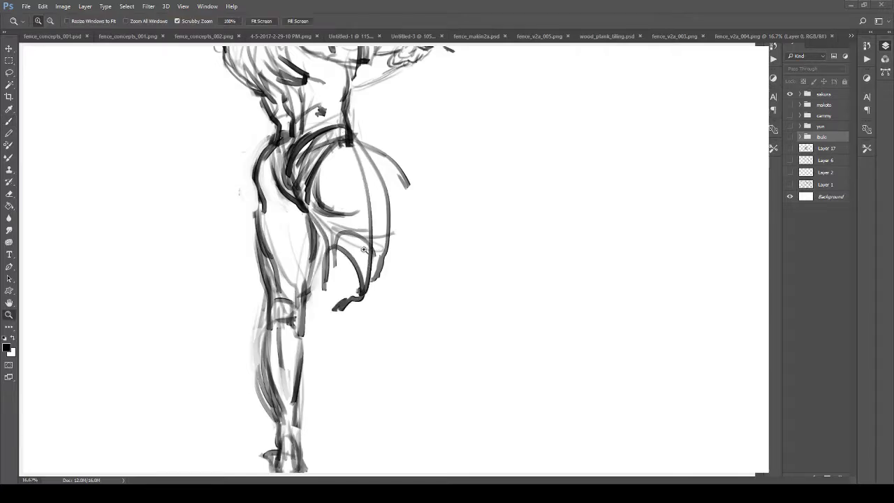
left_click_drag(364, 250, 319, 249)
left_click_drag(337, 242, 346, 266)
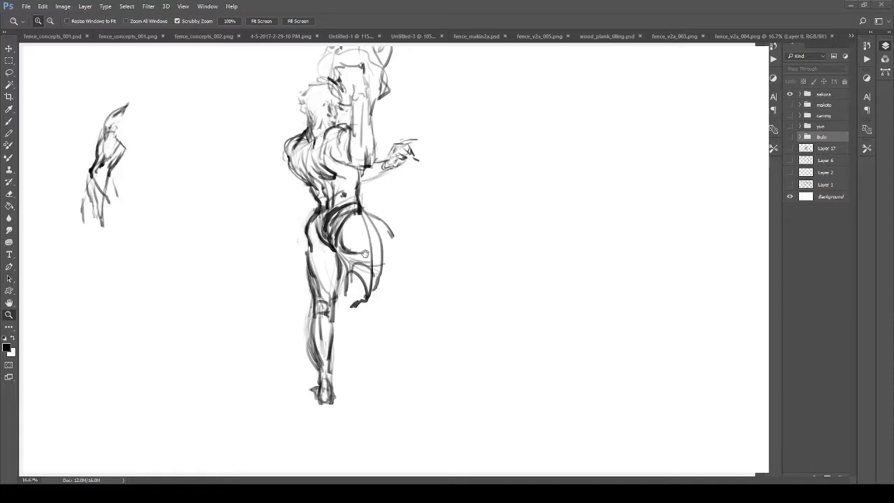
mouse_move(367, 257)
left_mouse_down()
mouse_move(377, 238)
mouse_move(401, 239)
left_mouse_up()
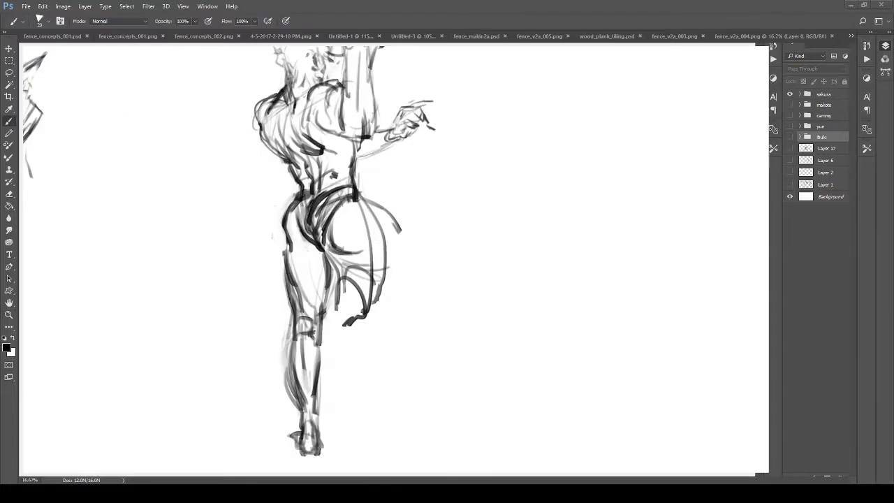
mouse_move(361, 201)
left_mouse_down()
mouse_move(399, 265)
mouse_move(382, 215)
left_mouse_up()
mouse_move(426, 321)
left_mouse_down()
mouse_move(328, 224)
mouse_move(363, 256)
left_mouse_up()
mouse_move(363, 256)
left_mouse_down()
mouse_move(342, 231)
mouse_move(349, 233)
left_mouse_up()
Lasso the whole lower body, move it away to the side below the separate arm sketch, and deselect it.
key("e")
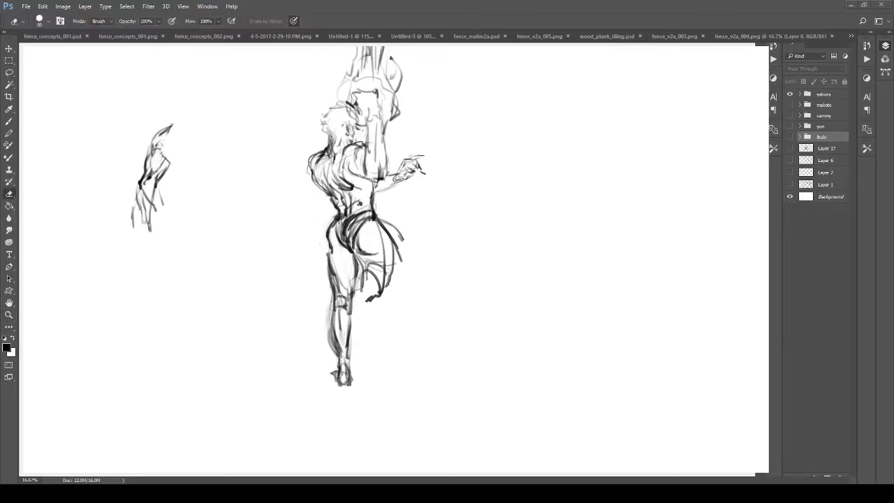
key("l")
mouse_move(388, 337)
left_mouse_down()
mouse_move(434, 259)
mouse_move(390, 215)
mouse_move(308, 209)
mouse_move(311, 428)
left_mouse_up()
key("v")
left_click_drag(363, 293, 98, 346)
mouse_move(316, 224)
left_mouse_down()
mouse_move(313, 260)
mouse_move(360, 272)
left_mouse_up()
key("z")
mouse_move(362, 279)
left_mouse_down()
mouse_move(366, 305)
mouse_move(380, 317)
left_mouse_up()
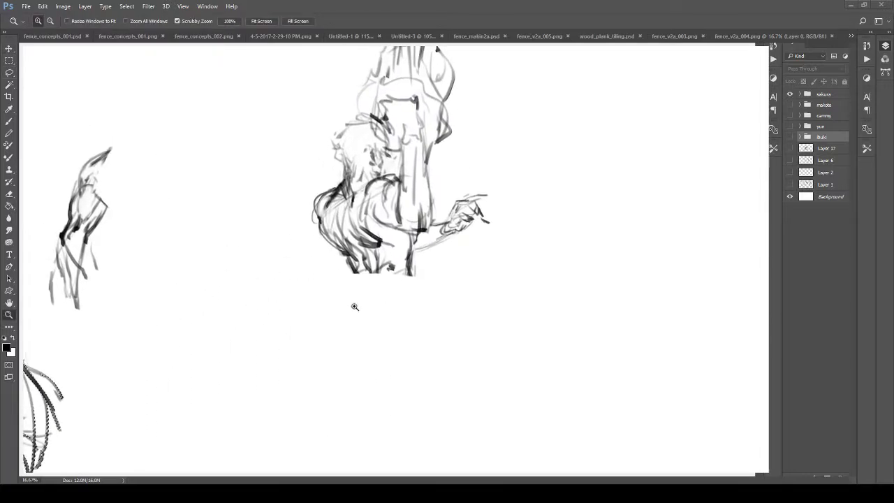
key("b")
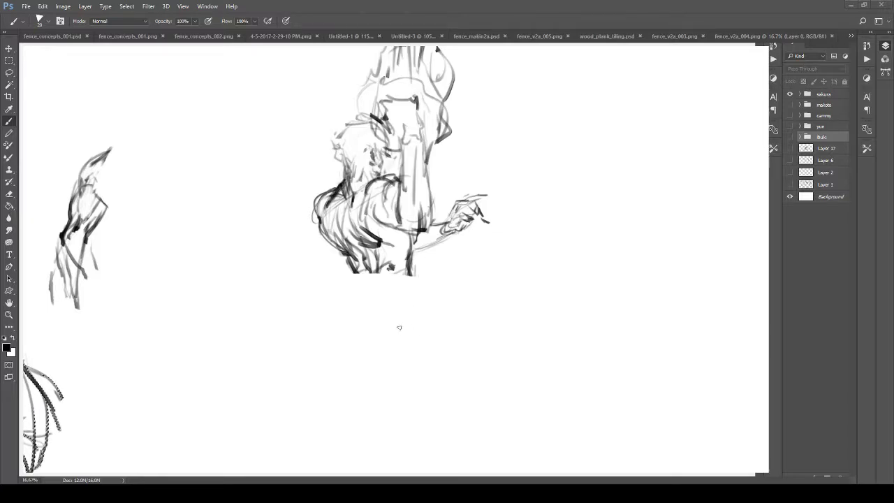
key("ctrl+d")
Sketch light new waist and hip lines beneath the cut-off torso.
left_click_drag(412, 265, 422, 322)
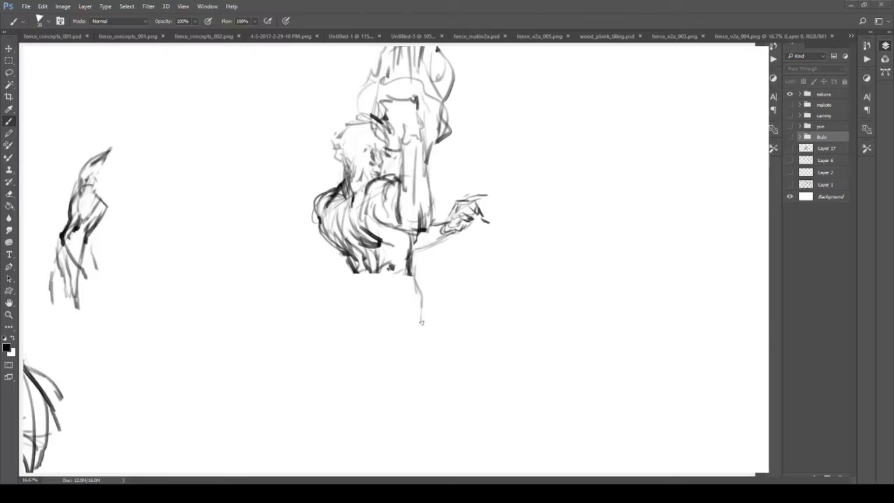
mouse_move(372, 251)
left_mouse_down()
mouse_move(374, 285)
mouse_move(415, 298)
left_mouse_up()
left_click_drag(408, 266, 423, 308)
Try long contours for new hips and two crossing legs below the waist.
mouse_move(405, 251)
left_mouse_down()
mouse_move(387, 293)
mouse_move(345, 332)
mouse_move(332, 407)
mouse_move(409, 319)
mouse_move(426, 405)
left_mouse_up()
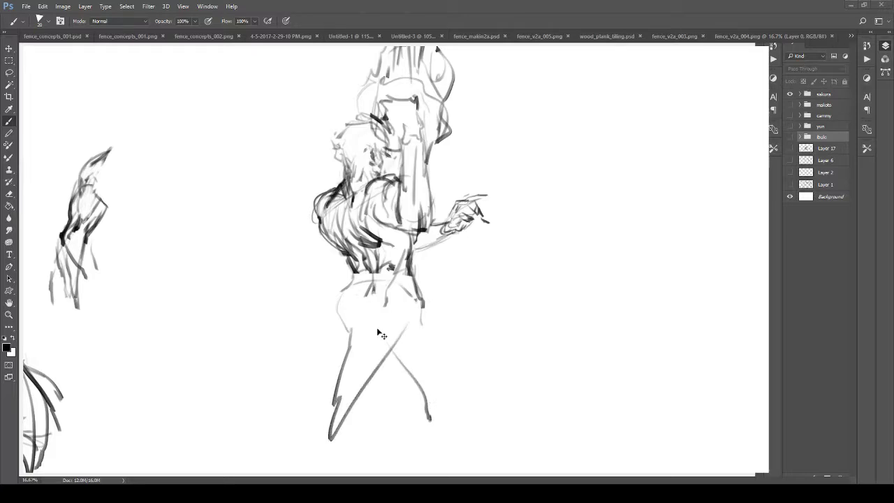
key("ctrl+alt+z")
key("ctrl+alt+z")
key("ctrl+alt+z")
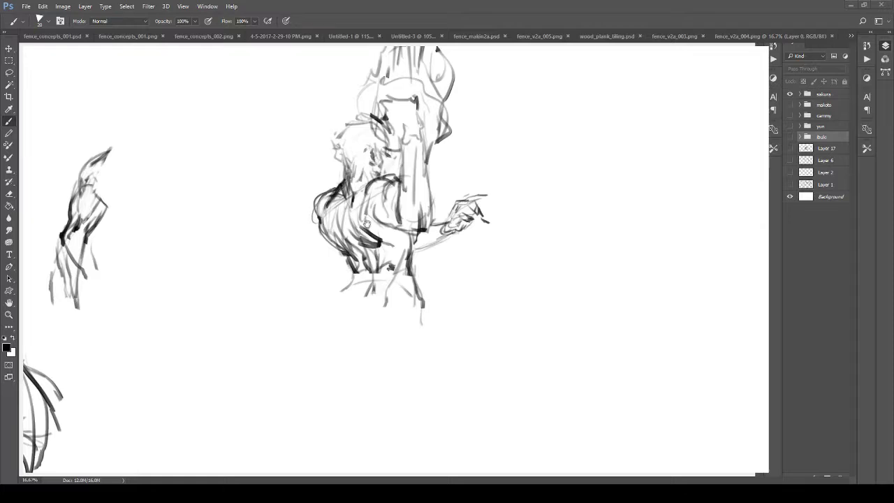
Try extra contour strokes around the upper end of the raised arm beside the head.
left_click_drag(367, 224, 360, 295)
left_click_drag(393, 207, 406, 201)
mouse_move(399, 197)
left_mouse_down()
mouse_move(392, 267)
mouse_move(367, 285)
mouse_move(399, 244)
mouse_move(404, 264)
mouse_move(427, 269)
mouse_move(450, 244)
mouse_move(401, 290)
mouse_move(390, 316)
mouse_move(417, 294)
mouse_move(353, 269)
mouse_move(398, 277)
mouse_move(437, 253)
mouse_move(471, 259)
mouse_move(427, 301)
left_mouse_up()
key("z")
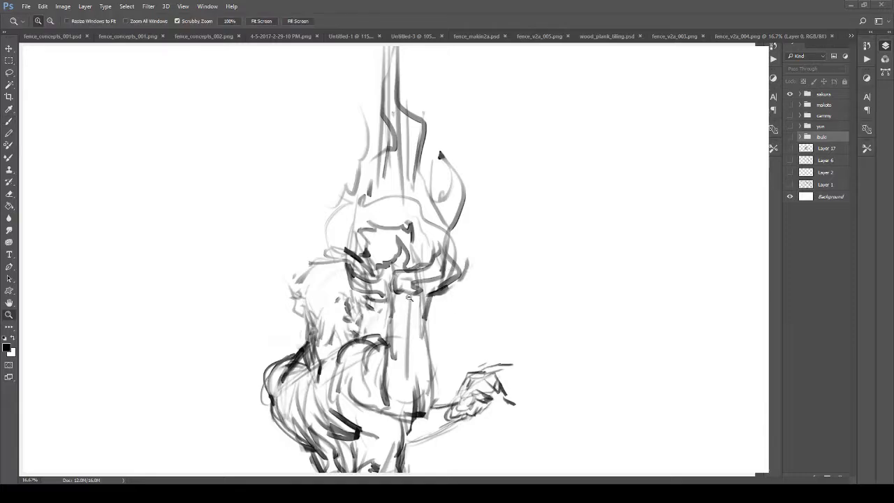
left_click(409, 297, "alt")
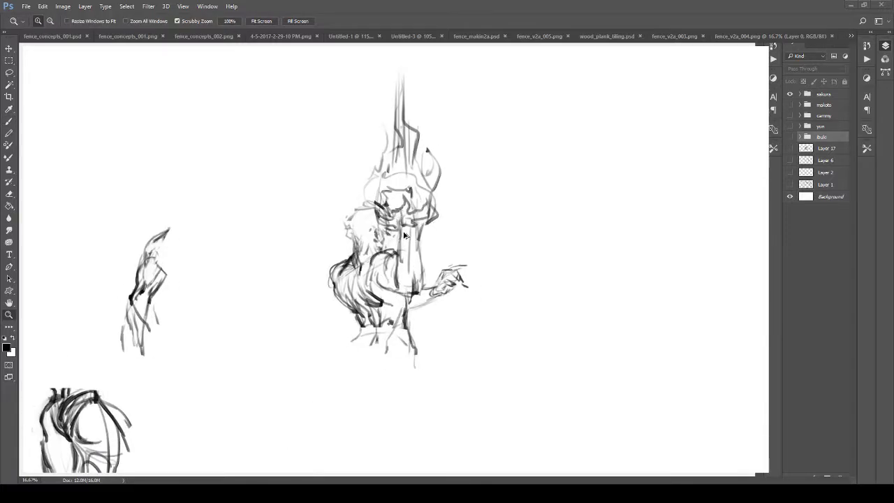
mouse_move(409, 236)
left_mouse_down()
mouse_move(434, 246)
mouse_move(440, 319)
left_mouse_up()
left_click_drag(440, 320, 454, 319)
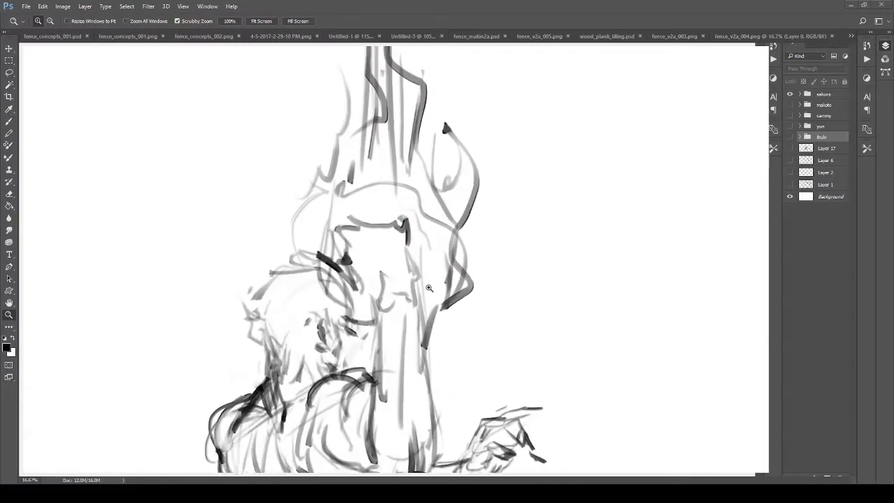
Erase the dark inner lines of the raised hand and sketch light new palm contours above the wrist.
key("e")
mouse_move(351, 253)
left_mouse_down()
mouse_move(361, 233)
mouse_move(400, 243)
mouse_move(336, 246)
mouse_move(341, 259)
mouse_move(390, 262)
mouse_move(405, 307)
mouse_move(357, 261)
left_mouse_up()
key("b")
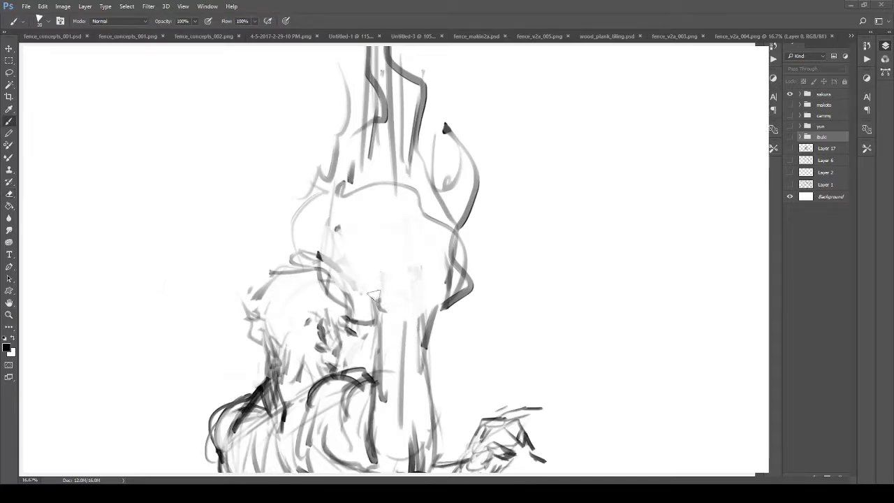
mouse_move(360, 268)
left_mouse_down()
mouse_move(380, 280)
mouse_move(407, 266)
left_mouse_up()
mouse_move(388, 283)
left_mouse_down()
mouse_move(384, 301)
mouse_move(444, 307)
mouse_move(417, 262)
left_mouse_up()
Try dark curled finger shapes on the raised hand and heavier contours along the wrist.
mouse_move(422, 294)
left_mouse_down()
mouse_move(454, 283)
mouse_move(414, 267)
mouse_move(429, 266)
mouse_move(414, 226)
left_mouse_up()
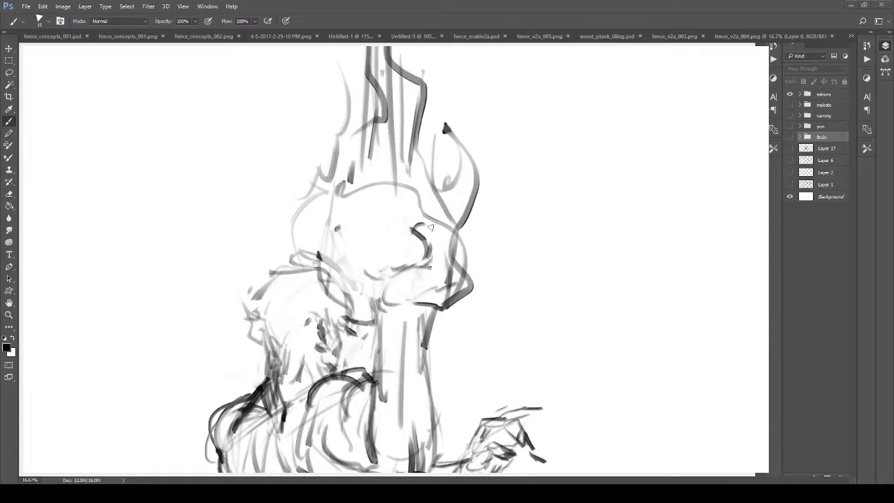
mouse_move(442, 264)
left_mouse_down()
mouse_move(428, 279)
mouse_move(419, 226)
mouse_move(439, 275)
mouse_move(387, 287)
mouse_move(443, 301)
mouse_move(443, 242)
mouse_move(458, 253)
mouse_move(428, 296)
mouse_move(471, 289)
mouse_move(466, 278)
left_mouse_up()
mouse_move(398, 282)
left_mouse_down()
mouse_move(357, 268)
mouse_move(349, 297)
mouse_move(358, 249)
mouse_move(364, 271)
mouse_move(346, 283)
mouse_move(370, 272)
mouse_move(391, 283)
mouse_move(382, 304)
mouse_move(385, 383)
left_mouse_up()
mouse_move(417, 312)
left_mouse_down()
mouse_move(464, 301)
mouse_move(427, 378)
left_mouse_up()
key("space")
key("ctrl+space")
mouse_move(417, 331)
left_mouse_down()
mouse_move(418, 264)
mouse_move(333, 251)
mouse_move(429, 306)
left_mouse_up()
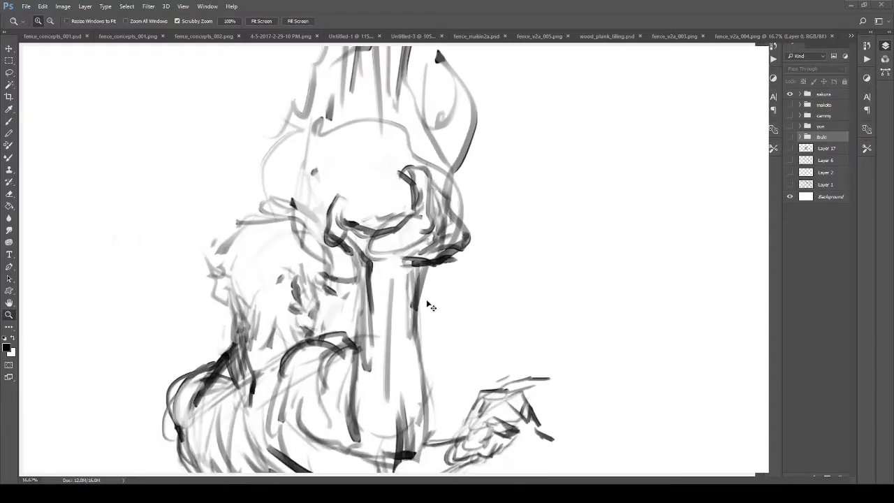
Undo the curled finger and wrist strokes, back to the light palm contours.
key("ctrl+alt+z")
key("ctrl+alt+z")
key("ctrl+alt+z")
key("ctrl+alt+z")
key("ctrl+alt+z")
key("ctrl+alt+z")
key("ctrl+alt+z")
key("ctrl+alt+z")
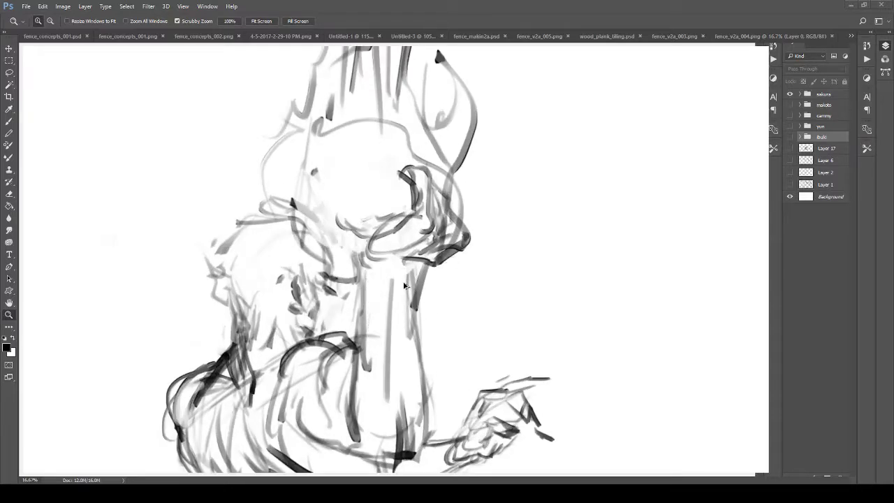
key("ctrl+alt+z")
key("ctrl+alt+z")
key("ctrl+alt+z")
key("ctrl+alt+z")
key("ctrl+alt+z")
key("ctrl+alt+z")
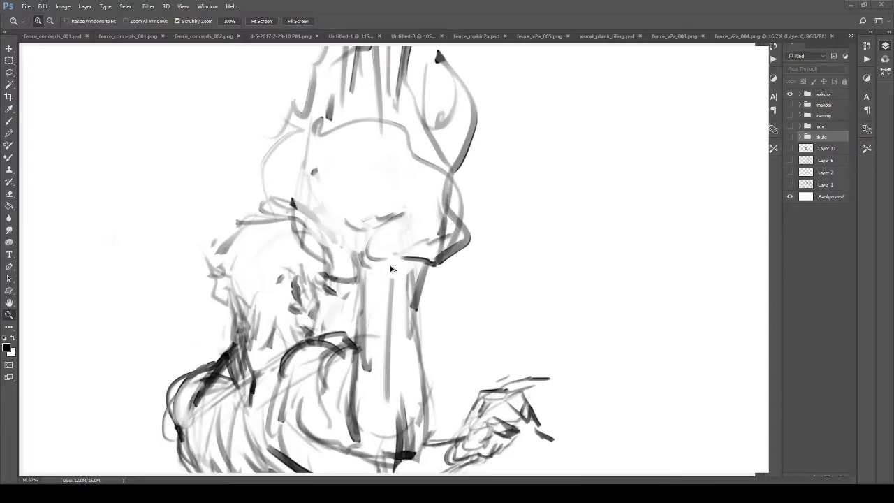
Sketch the raised hand with a blocky back, separate finger lines and a thumb extending toward the head.
key("b")
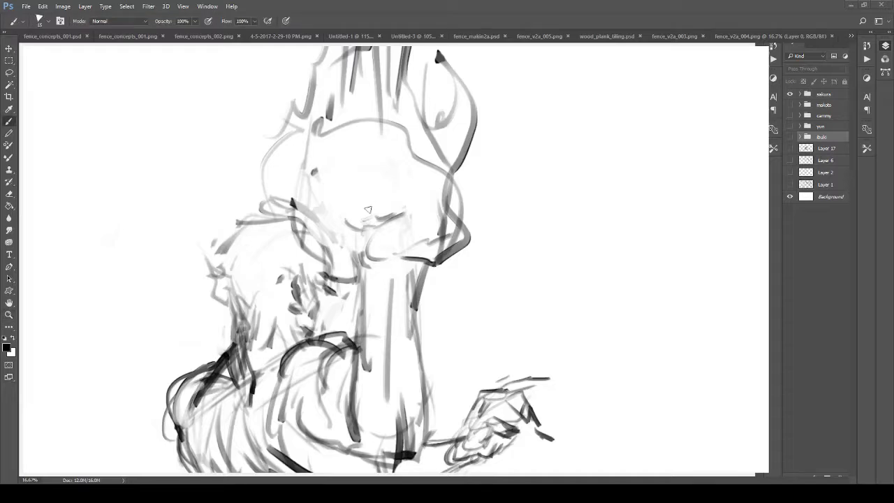
mouse_move(372, 218)
left_mouse_down()
mouse_move(377, 167)
mouse_move(386, 187)
mouse_move(359, 253)
mouse_move(413, 250)
mouse_move(413, 261)
mouse_move(433, 203)
mouse_move(392, 145)
mouse_move(420, 156)
mouse_move(422, 221)
left_mouse_up()
left_click_drag(393, 152, 382, 211)
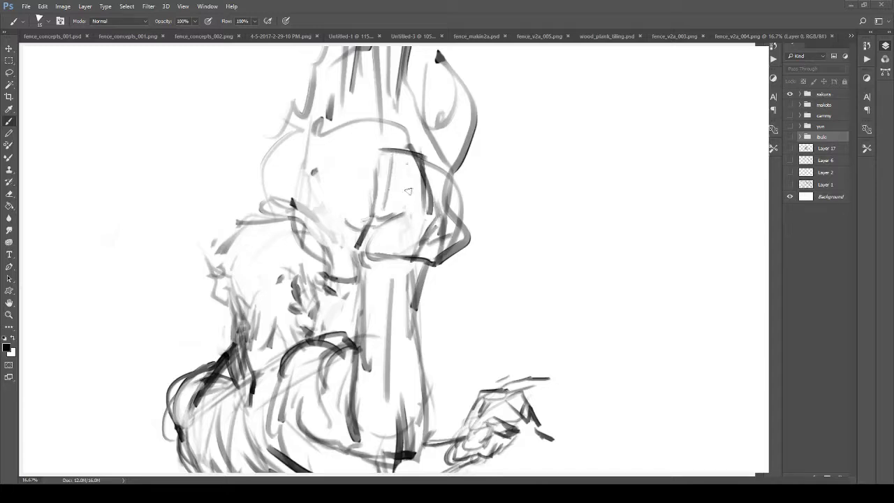
mouse_move(410, 165)
left_mouse_down()
mouse_move(410, 214)
mouse_move(353, 246)
left_mouse_up()
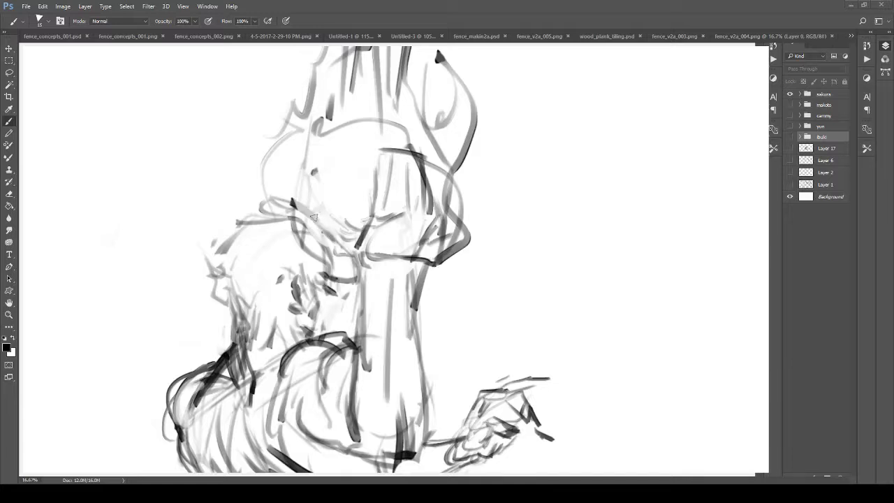
mouse_move(316, 214)
left_mouse_down()
mouse_move(335, 189)
mouse_move(337, 218)
mouse_move(356, 227)
left_mouse_up()
left_click_drag(370, 220, 369, 162)
mouse_move(376, 210)
left_mouse_down()
mouse_move(367, 160)
mouse_move(385, 162)
left_mouse_up()
mouse_move(383, 163)
left_mouse_down()
mouse_move(388, 204)
mouse_move(394, 147)
mouse_move(418, 149)
mouse_move(418, 196)
mouse_move(430, 195)
mouse_move(434, 167)
mouse_move(446, 183)
mouse_move(423, 244)
left_mouse_up()
Erase the light hip lines below the cut-off torso and redraw the contour along the waist's side.
key("z")
mouse_move(434, 232)
left_mouse_down()
mouse_move(356, 256)
mouse_move(387, 259)
left_mouse_up()
left_click_drag(377, 334, 372, 185)
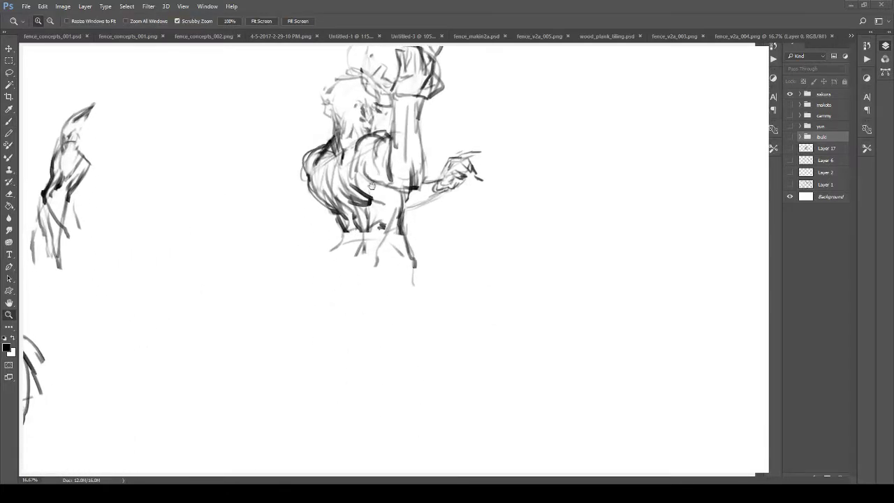
left_click_drag(253, 321, 287, 307)
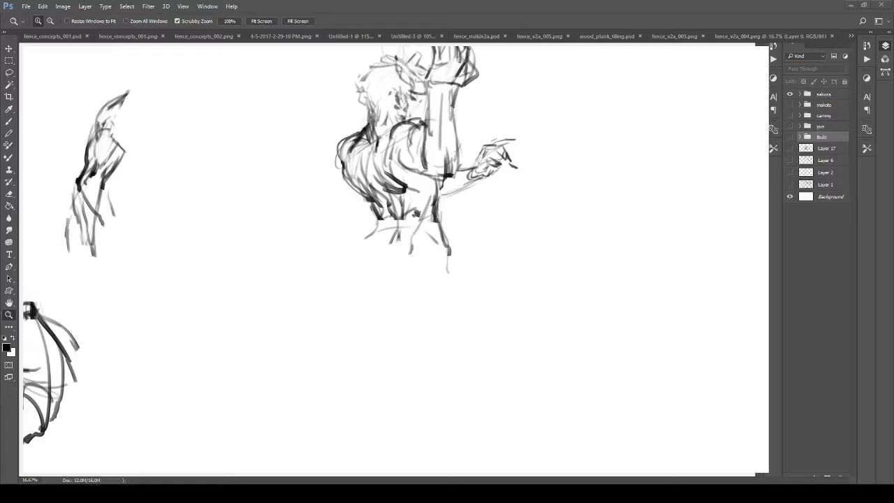
left_click_drag(364, 270, 332, 331)
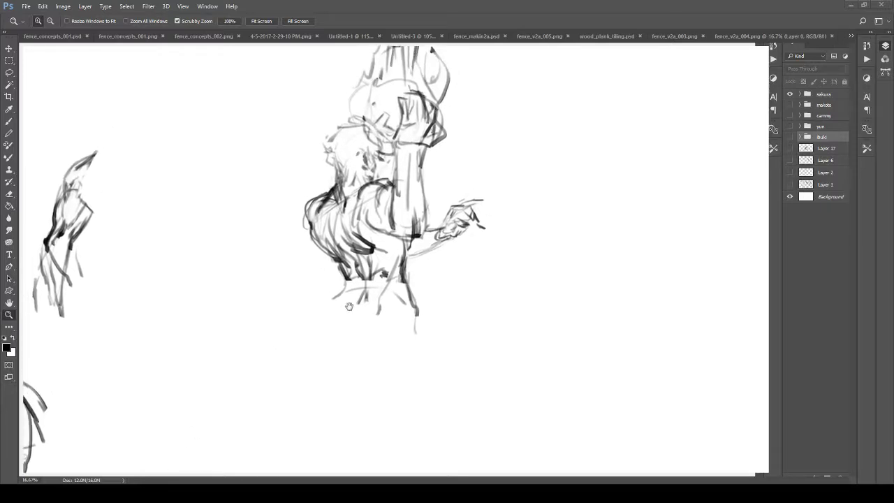
key("e")
mouse_move(339, 297)
left_mouse_down()
mouse_move(370, 292)
mouse_move(391, 257)
mouse_move(392, 279)
mouse_move(418, 288)
mouse_move(399, 343)
left_mouse_up()
key("b")
mouse_move(389, 246)
left_mouse_down()
mouse_move(392, 297)
mouse_move(397, 287)
mouse_move(407, 324)
left_mouse_up()
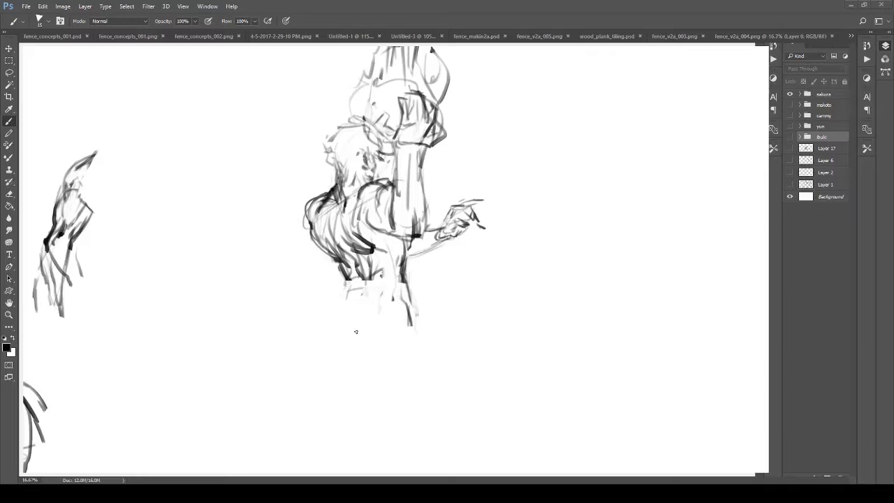
Try rough lower-back and hip strokes beneath the torso.
left_click_drag(339, 282, 345, 344)
left_click_drag(344, 234, 385, 239)
mouse_move(344, 267)
left_mouse_down()
mouse_move(333, 334)
mouse_move(336, 308)
mouse_move(340, 321)
mouse_move(373, 297)
mouse_move(317, 270)
mouse_move(323, 241)
mouse_move(342, 225)
mouse_move(377, 237)
mouse_move(394, 300)
mouse_move(378, 308)
mouse_move(403, 332)
mouse_move(381, 306)
left_mouse_up()
left_click_drag(353, 291, 365, 236)
left_click_drag(364, 236, 330, 308)
left_click_drag(331, 309, 330, 271)
mouse_move(356, 322)
left_mouse_down()
mouse_move(368, 343)
mouse_move(365, 318)
mouse_move(342, 299)
left_mouse_up()
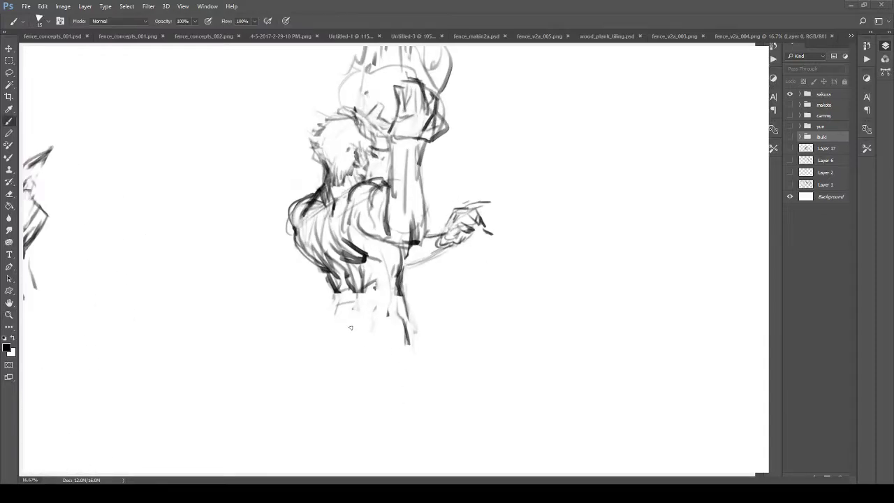
Try two long straight legs spread wide apart below the waist, and undo them.
mouse_move(355, 335)
left_mouse_down()
mouse_move(326, 291)
mouse_move(335, 323)
mouse_move(316, 373)
mouse_move(270, 415)
mouse_move(384, 316)
mouse_move(506, 445)
left_mouse_up()
left_click_drag(412, 292, 475, 390)
mouse_move(470, 385)
left_mouse_down()
mouse_move(409, 289)
mouse_move(508, 428)
left_mouse_up()
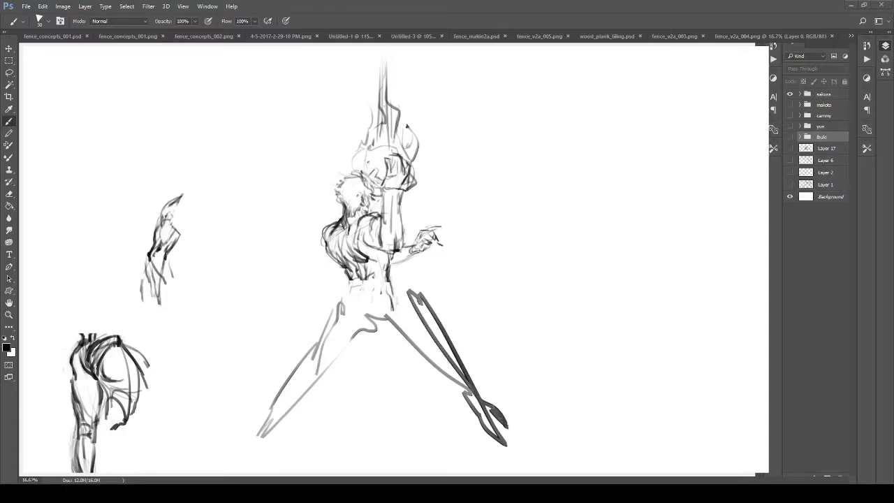
left_click_drag(451, 342, 410, 335)
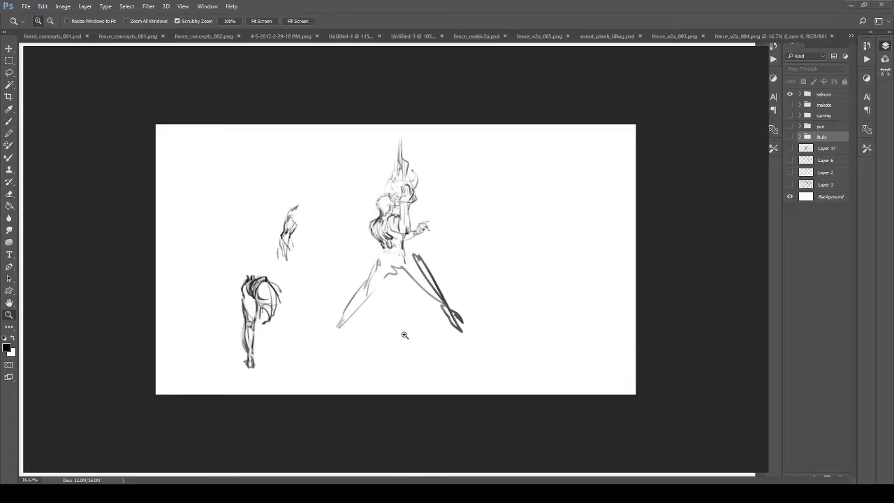
key("ctrl+alt+z")
key("ctrl+alt+z")
key("ctrl+alt+z")
key("ctrl+alt+z")
key("ctrl+alt+z")
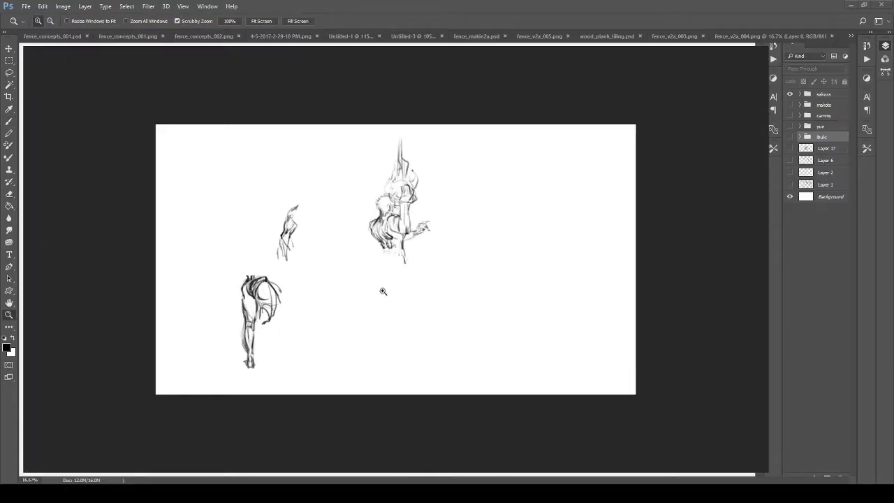
Try another wide stance with shaped legs and small feet, and undo it.
key("b")
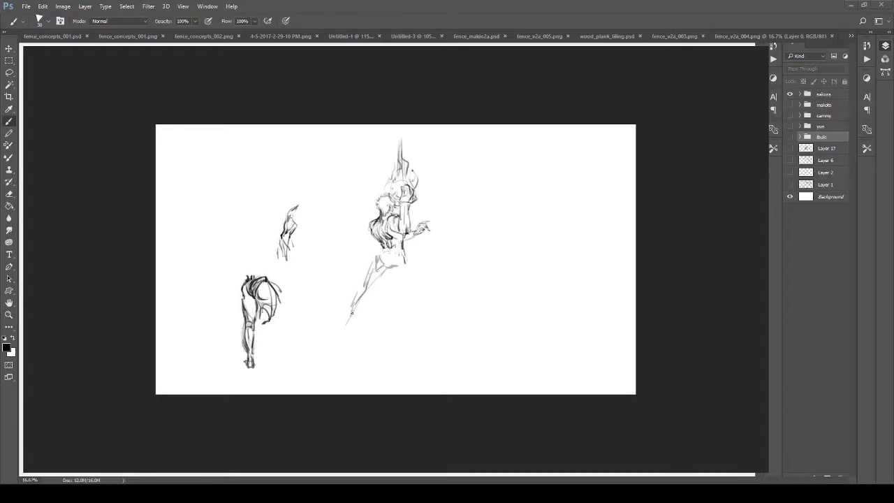
left_click_drag(376, 282, 348, 318)
mouse_move(374, 284)
left_mouse_down()
mouse_move(400, 260)
mouse_move(451, 330)
left_mouse_up()
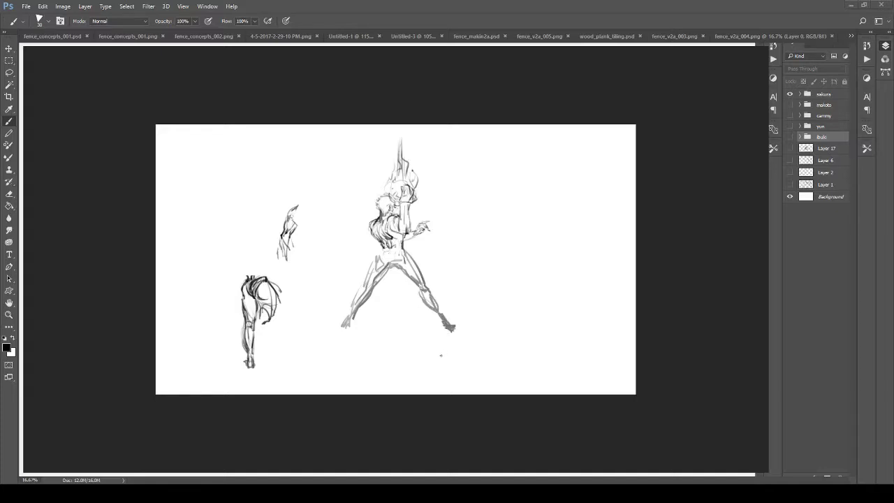
key("ctrl+z")
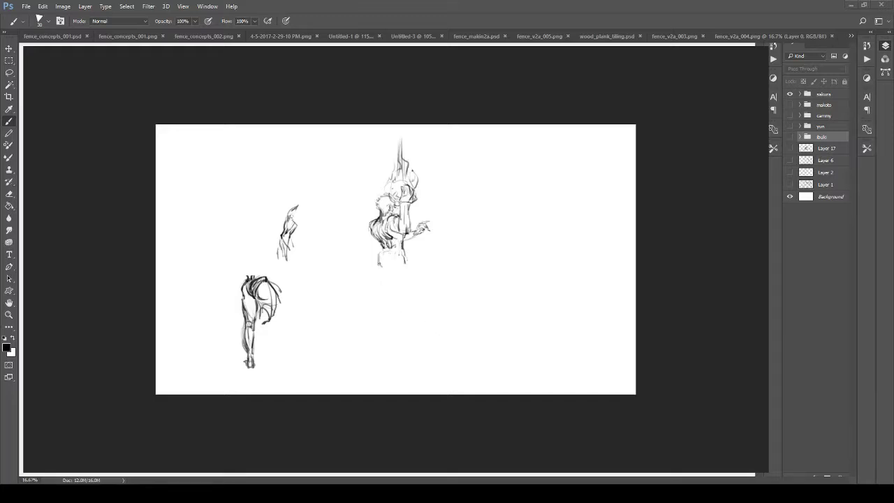
Try two straight legs held close together below the hips, and undo them.
left_click_drag(388, 264, 389, 334)
mouse_move(406, 255)
left_mouse_down()
mouse_move(405, 288)
mouse_move(393, 323)
left_mouse_up()
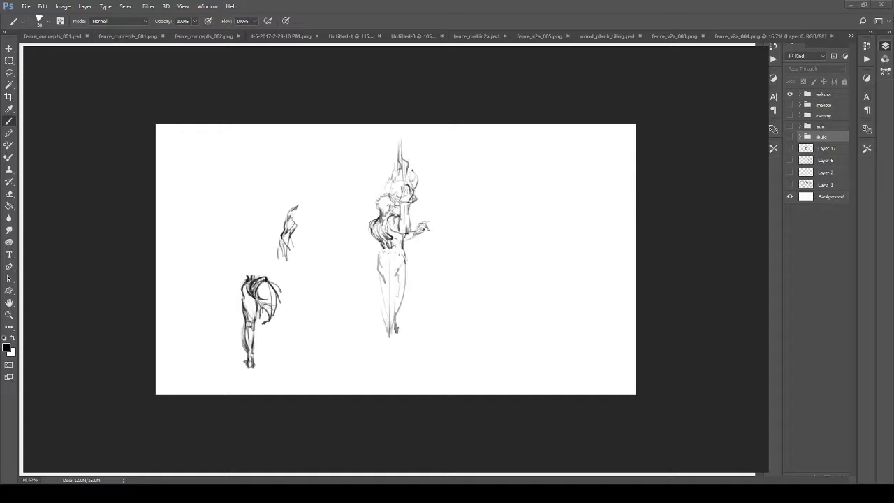
key("ctrl+alt+z")
key("ctrl+alt+z")
key("ctrl+alt+z")
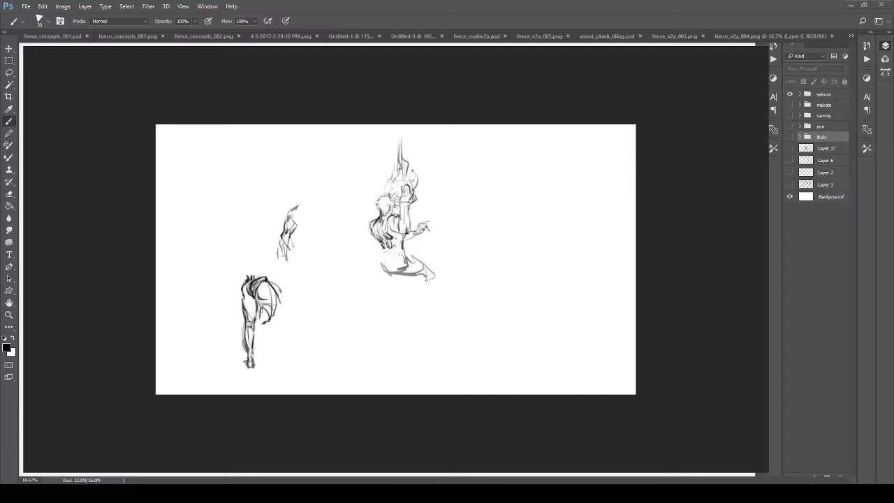
Try a folded leg pose with the thigh pulled sideways under the hips, and undo it.
mouse_move(427, 279)
left_mouse_down()
mouse_move(401, 299)
mouse_move(419, 275)
mouse_move(401, 270)
mouse_move(415, 251)
mouse_move(406, 297)
mouse_move(384, 311)
left_mouse_up()
key("ctrl+alt+z")
key("ctrl+alt+z")
key("ctrl+alt+z")
Try a straight supporting leg with a bent raised thigh and a long sweeping leg curve, and undo them.
left_click_drag(385, 268, 392, 331)
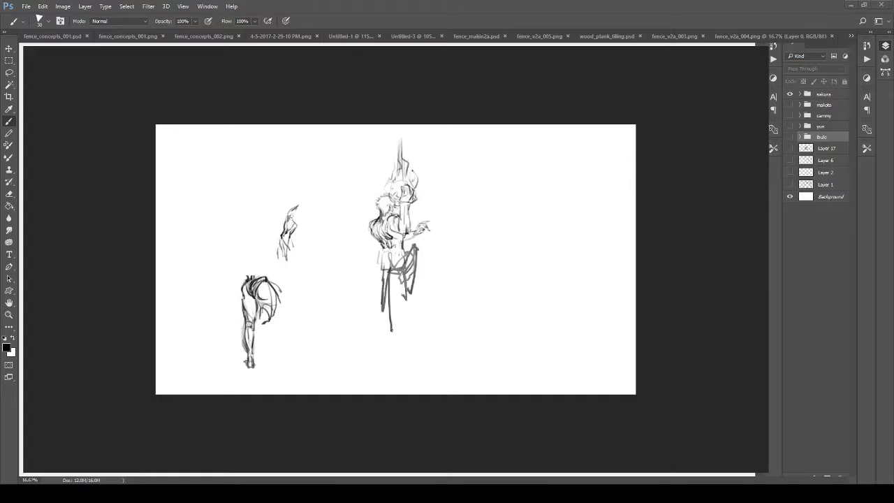
key("ctrl+alt+z")
key("ctrl+alt+z")
key("ctrl+alt+z")
key("ctrl+alt+z")
key("ctrl+alt+z")
key("ctrl+alt+z")
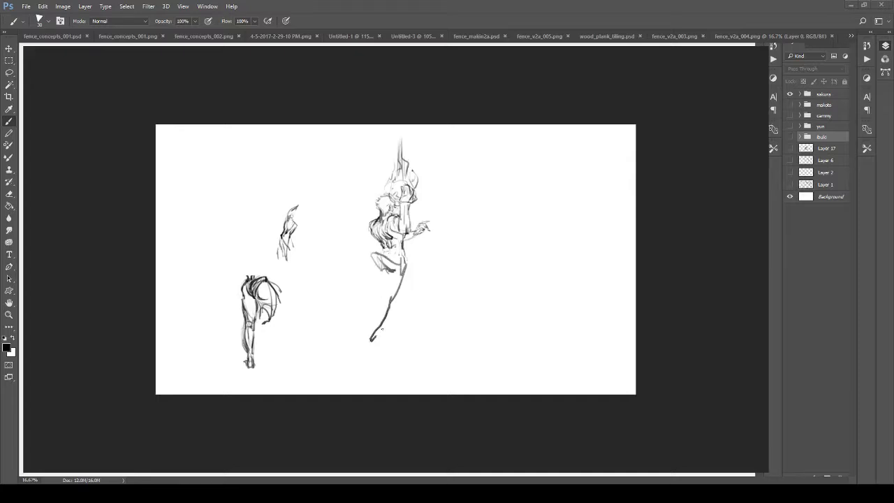
key("ctrl+alt+z")
Adjust the brush size and sketch the side of the waist and light lower-spine lines below the torso.
key("z")
left_click(365, 245)
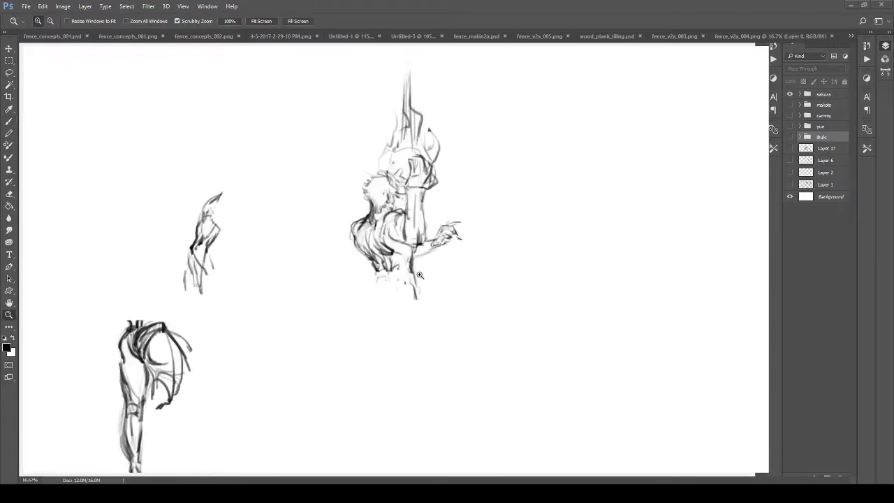
left_click(384, 267)
left_click(375, 263)
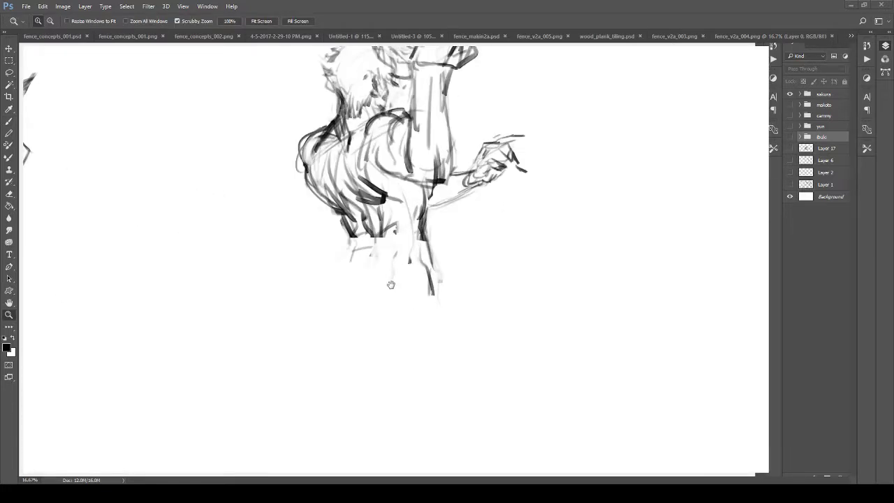
left_click(388, 300)
key("b")
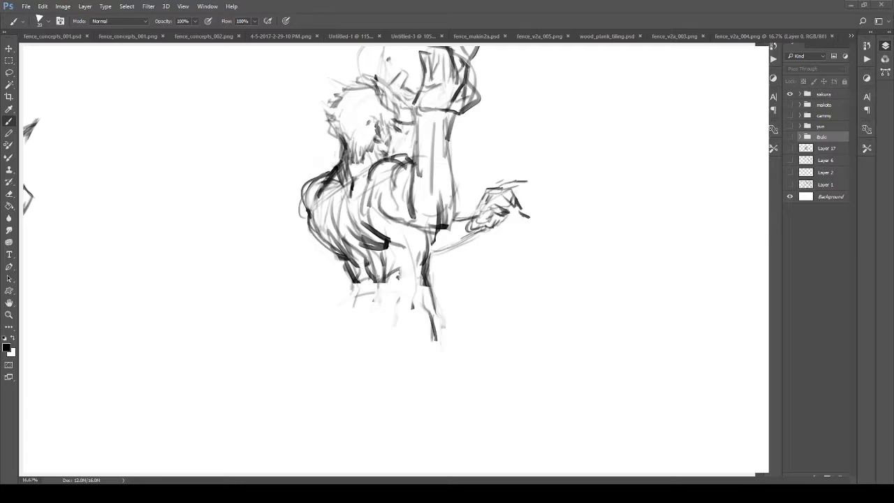
key("[")
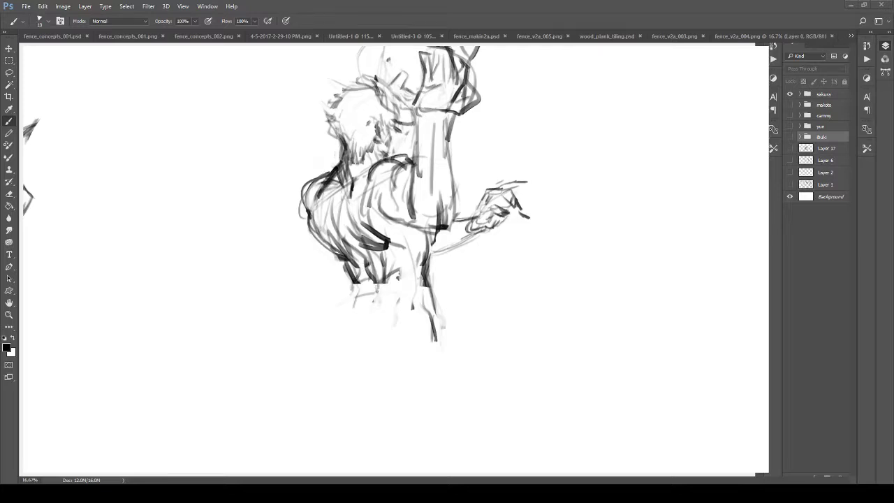
key("]")
key("]")
left_click_drag(313, 220, 349, 269)
mouse_move(350, 324)
left_mouse_down()
mouse_move(351, 291)
mouse_move(395, 318)
left_mouse_up()
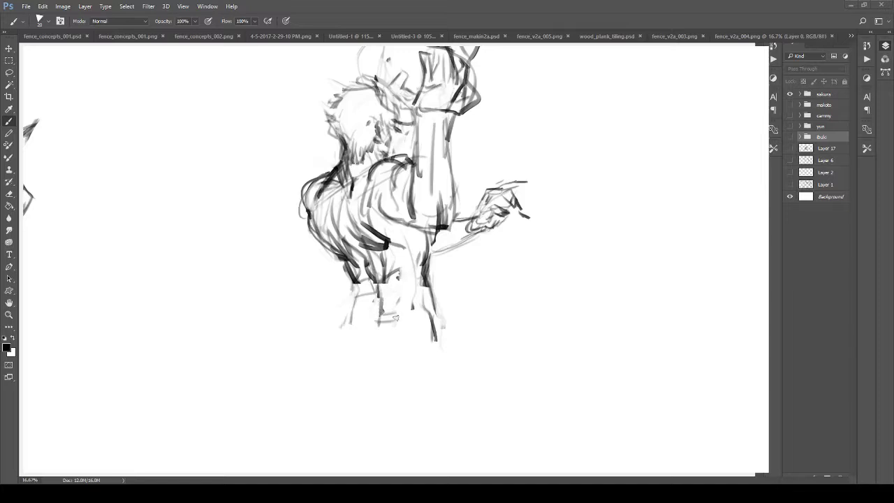
Sketch the pelvis with strokes converging in a V between the hips, and draw the outer hip contour.
mouse_move(377, 282)
left_mouse_down()
mouse_move(380, 303)
mouse_move(354, 301)
mouse_move(395, 282)
mouse_move(411, 303)
mouse_move(376, 304)
mouse_move(337, 326)
mouse_move(335, 343)
left_mouse_up()
mouse_move(349, 301)
left_mouse_down()
mouse_move(370, 359)
mouse_move(388, 352)
left_mouse_up()
left_click_drag(383, 303, 413, 338)
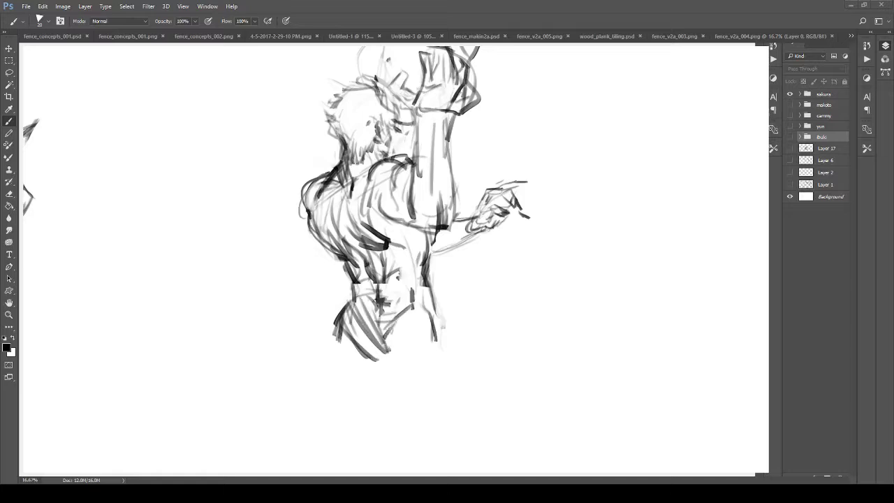
mouse_move(422, 295)
left_mouse_down()
mouse_move(387, 352)
mouse_move(401, 367)
mouse_move(454, 369)
left_mouse_up()
left_click_drag(453, 379, 452, 390)
Sketch the outer and inner contours of both thighs down to the knees, legs slightly apart.
left_click_drag(338, 341, 317, 424)
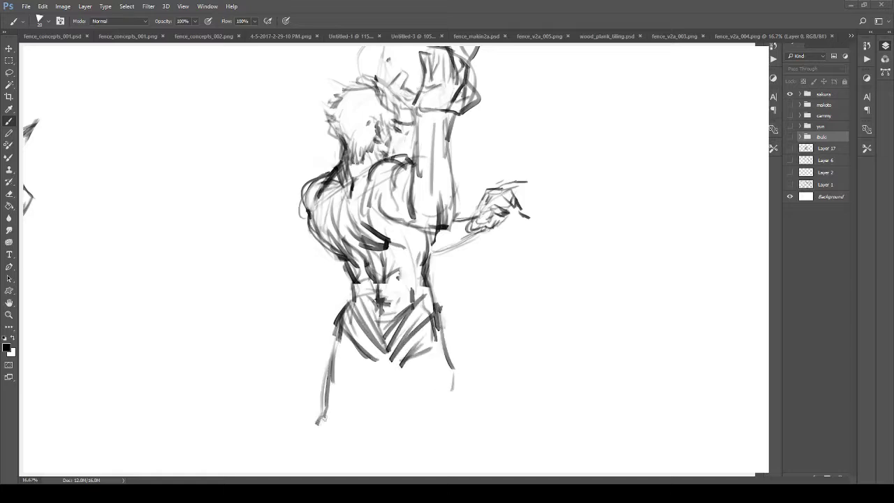
left_click_drag(373, 388, 349, 425)
mouse_move(336, 348)
left_mouse_down()
mouse_move(331, 432)
mouse_move(375, 388)
left_mouse_up()
mouse_move(369, 423)
left_mouse_down()
mouse_move(385, 377)
mouse_move(413, 393)
mouse_move(443, 436)
left_mouse_up()
mouse_move(386, 373)
left_mouse_down()
mouse_move(419, 426)
mouse_move(447, 440)
mouse_move(460, 423)
mouse_move(430, 276)
left_mouse_up()
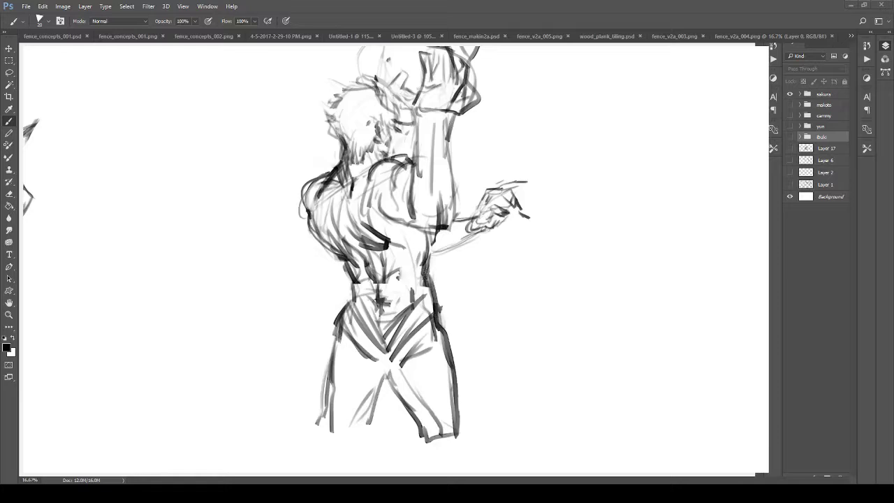
Try extra strokes around the thumb of the raised hand, and undo them.
left_click_drag(382, 289, 379, 405)
left_click_drag(384, 203, 442, 210, "ctrl")
left_click_drag(443, 395, 435, 414)
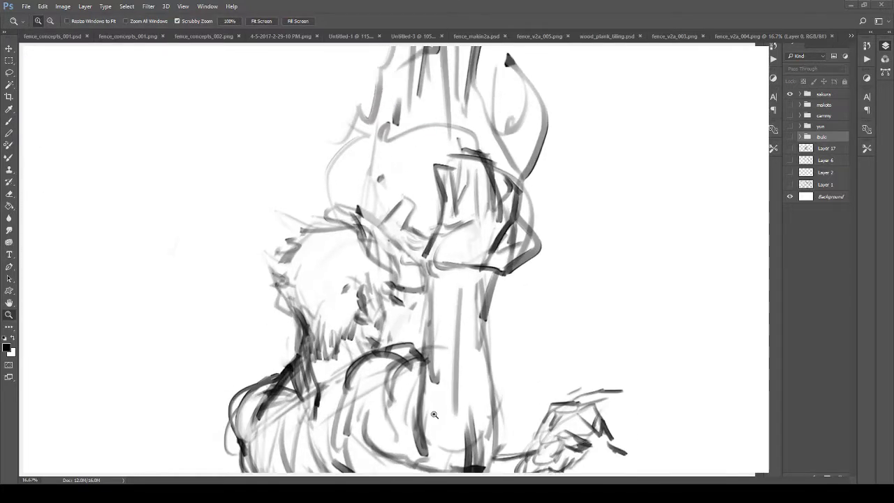
key("b")
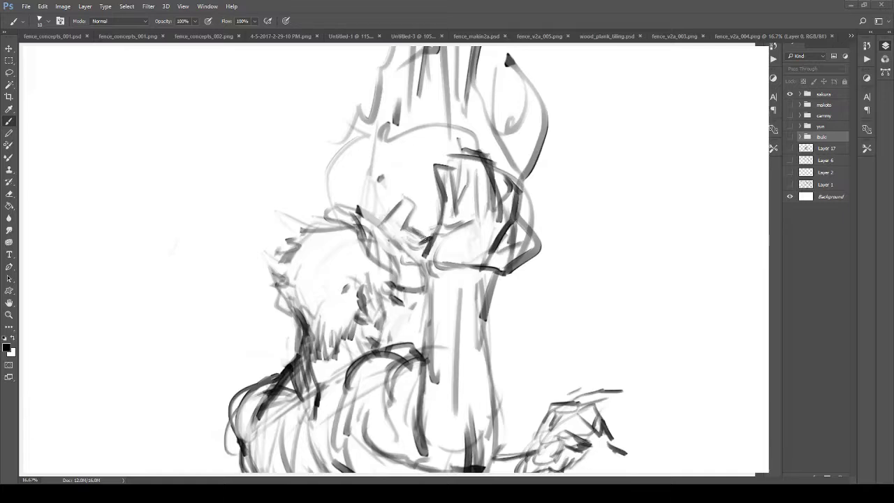
mouse_move(423, 241)
left_mouse_down()
mouse_move(406, 226)
mouse_move(412, 199)
mouse_move(391, 242)
mouse_move(404, 253)
mouse_move(381, 255)
mouse_move(417, 283)
mouse_move(384, 253)
mouse_move(395, 204)
left_mouse_up()
key("space")
key("ctrl+alt+z")
key("ctrl+alt+z")
key("ctrl+alt+z")
key("ctrl+alt+z")
key("ctrl+alt+z")
key("ctrl+alt+z")
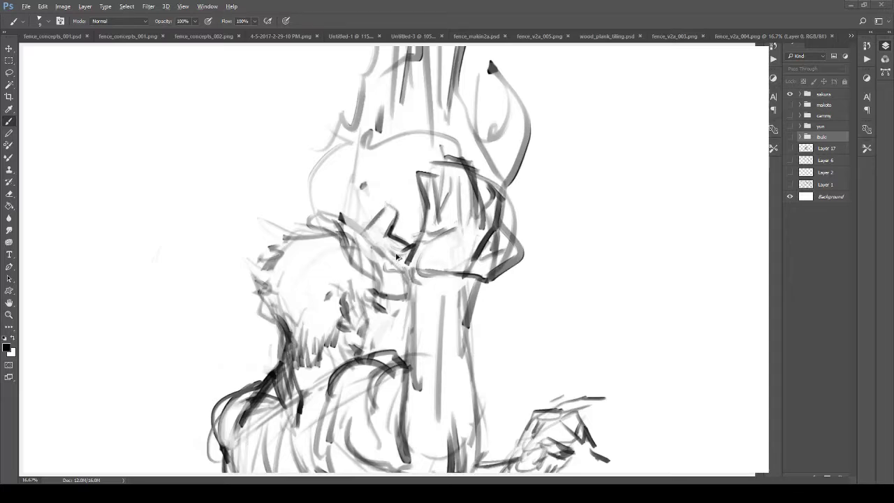
Erase the old thumb outline between the palm of the raised hand and the head.
key("e")
mouse_move(392, 220)
left_mouse_down()
mouse_move(418, 238)
mouse_move(450, 232)
left_mouse_up()
key("b")
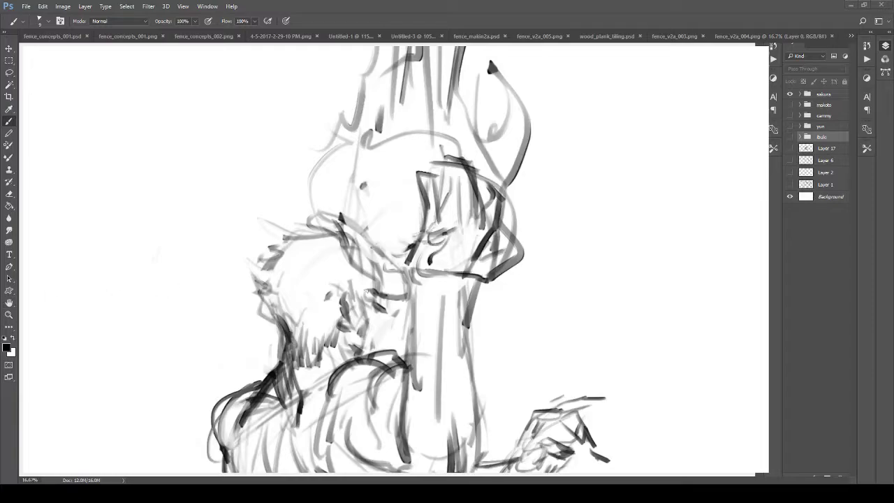
Redraw the extended thumb, the palm crease and the nearest curled finger of the raised hand with dark strokes.
key("r")
left_click_drag(385, 200, 410, 327)
left_click_drag(392, 305, 384, 276)
key("z")
left_click_drag(384, 276, 397, 310)
key("b")
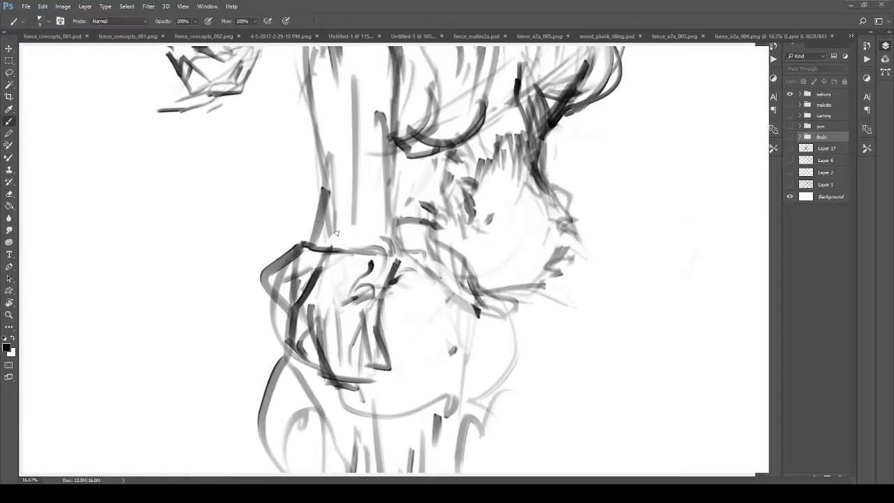
mouse_move(349, 244)
left_mouse_down()
mouse_move(379, 241)
mouse_move(384, 250)
mouse_move(380, 264)
mouse_move(365, 263)
mouse_move(352, 293)
mouse_move(355, 285)
mouse_move(367, 328)
left_mouse_up()
mouse_move(376, 298)
left_mouse_down()
mouse_move(372, 333)
mouse_move(357, 343)
mouse_move(377, 365)
left_mouse_up()
mouse_move(374, 325)
left_mouse_down()
mouse_move(386, 363)
mouse_move(383, 337)
left_mouse_up()
left_click_drag(386, 294, 410, 280)
mouse_move(391, 229)
left_mouse_down()
mouse_move(424, 255)
mouse_move(401, 279)
mouse_move(440, 278)
mouse_move(419, 257)
mouse_move(441, 314)
left_mouse_up()
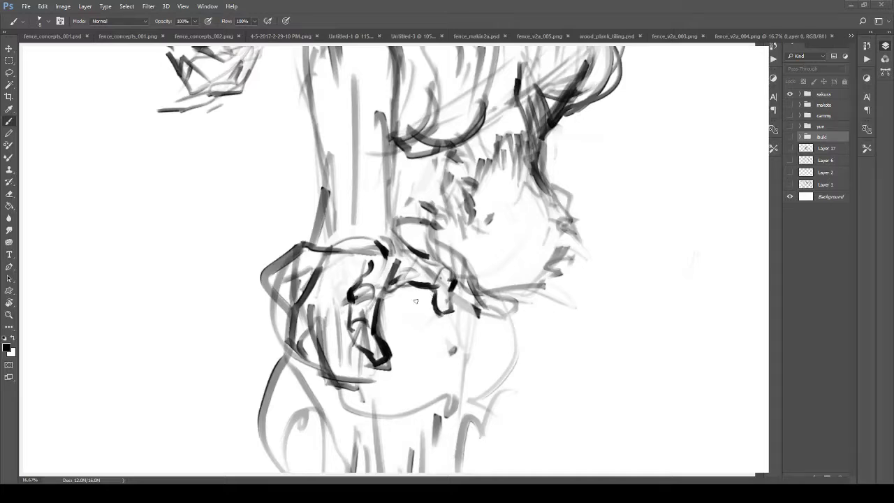
Sketch the remaining curled fingers of the raised hand, including the outermost little finger, with dark contours.
mouse_move(351, 265)
left_mouse_down()
mouse_move(329, 304)
mouse_move(336, 317)
mouse_move(328, 342)
mouse_move(325, 314)
mouse_move(342, 349)
mouse_move(329, 345)
mouse_move(365, 371)
left_mouse_up()
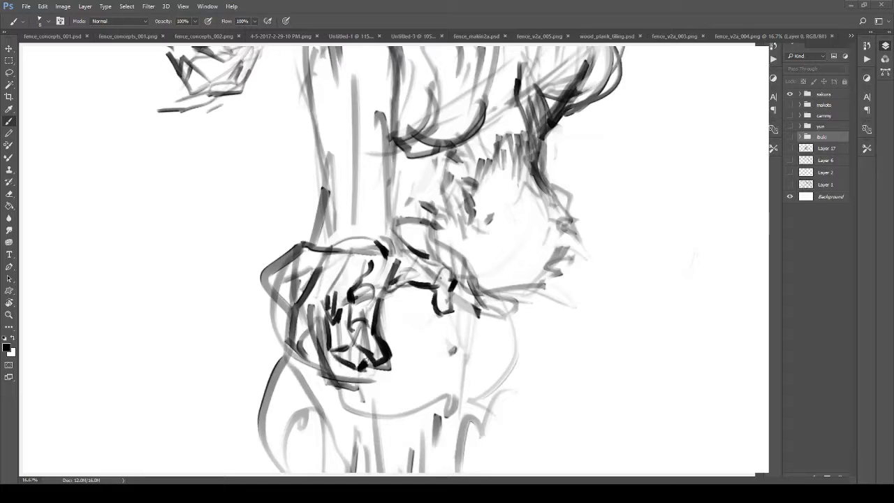
left_click_drag(308, 313, 307, 319)
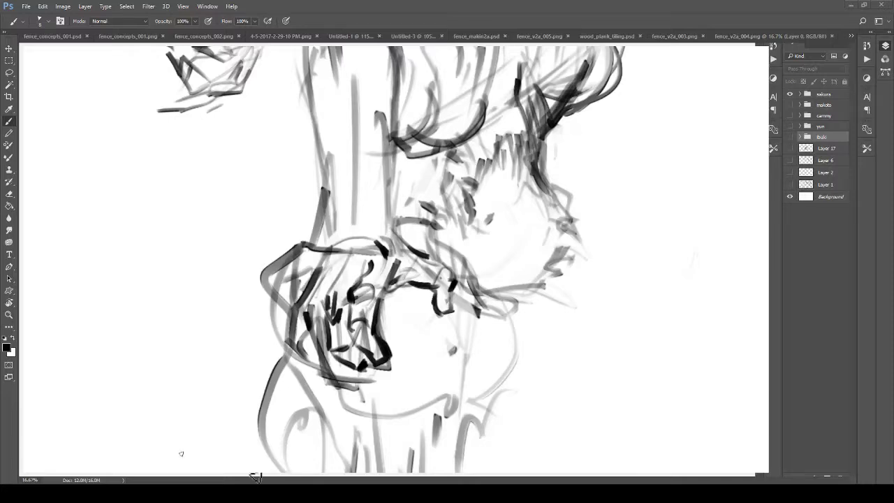
mouse_move(309, 325)
left_mouse_down()
mouse_move(327, 365)
mouse_move(356, 368)
left_mouse_up()
mouse_move(287, 298)
left_mouse_down()
mouse_move(307, 301)
mouse_move(282, 346)
mouse_move(307, 351)
mouse_move(304, 322)
left_mouse_up()
Adjust the eraser and clean away the old blocky outline around the palm edge and fingertips of the raised hand.
key("e")
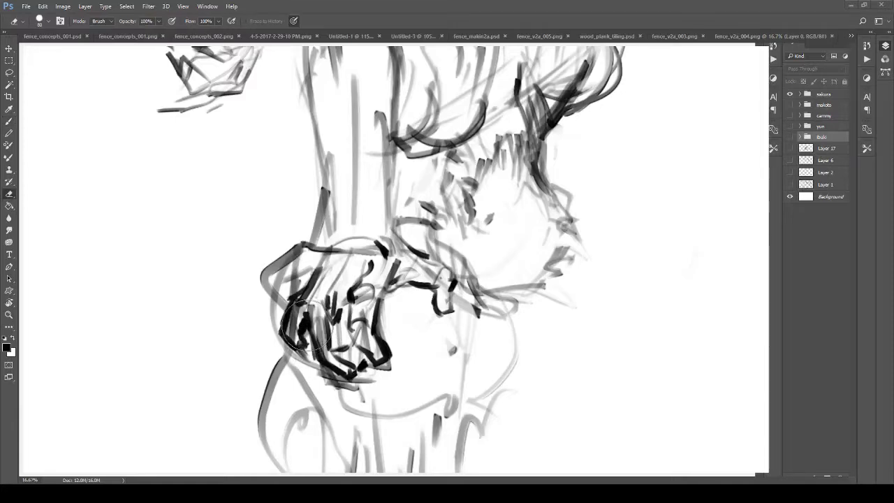
key(".")
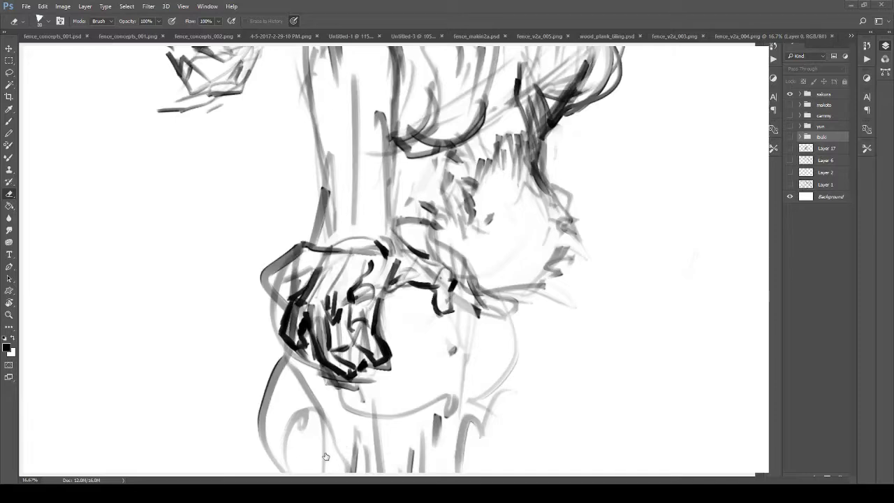
mouse_move(300, 322)
left_mouse_down()
mouse_move(324, 339)
mouse_move(355, 356)
left_mouse_up()
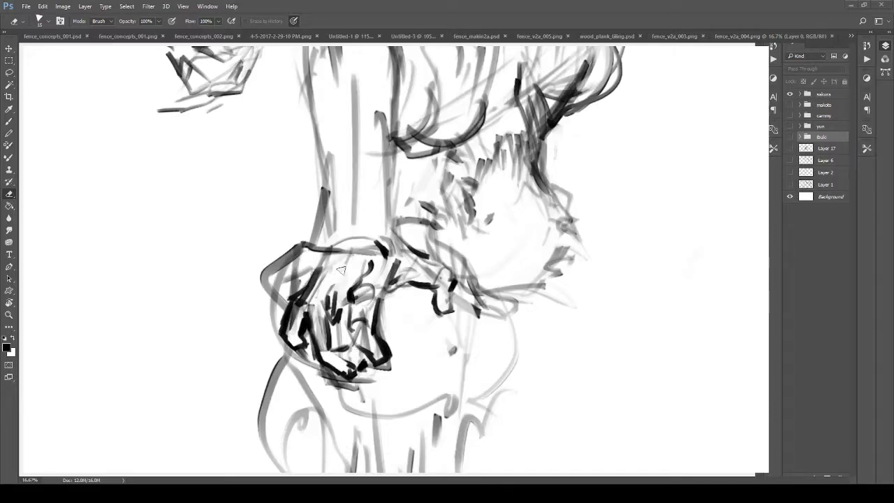
mouse_move(301, 264)
left_mouse_down()
mouse_move(269, 280)
mouse_move(290, 271)
left_mouse_up()
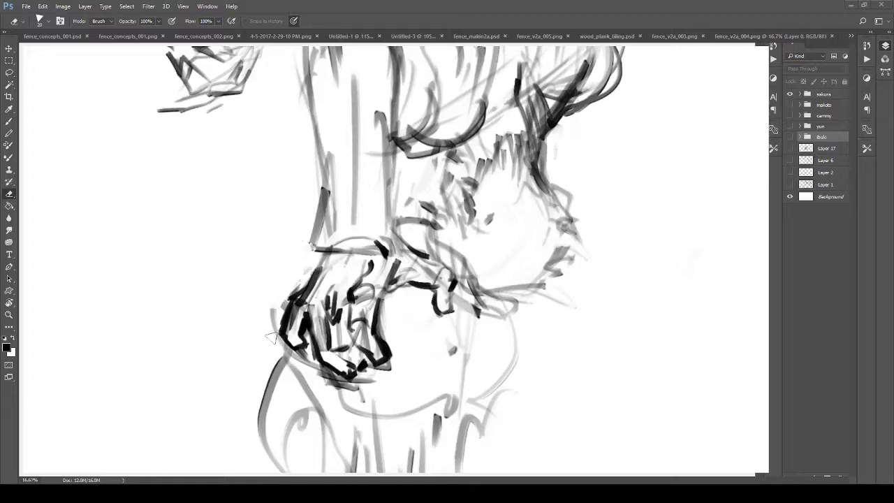
mouse_move(362, 329)
left_mouse_down()
mouse_move(353, 358)
mouse_move(318, 310)
mouse_move(320, 367)
mouse_move(367, 386)
mouse_move(358, 381)
mouse_move(393, 370)
left_mouse_up()
mouse_move(392, 337)
left_mouse_down()
mouse_move(382, 327)
mouse_move(390, 348)
left_mouse_up()
mouse_move(260, 332)
left_mouse_down()
mouse_move(278, 300)
mouse_move(283, 352)
mouse_move(302, 348)
mouse_move(306, 333)
mouse_move(347, 380)
left_mouse_up()
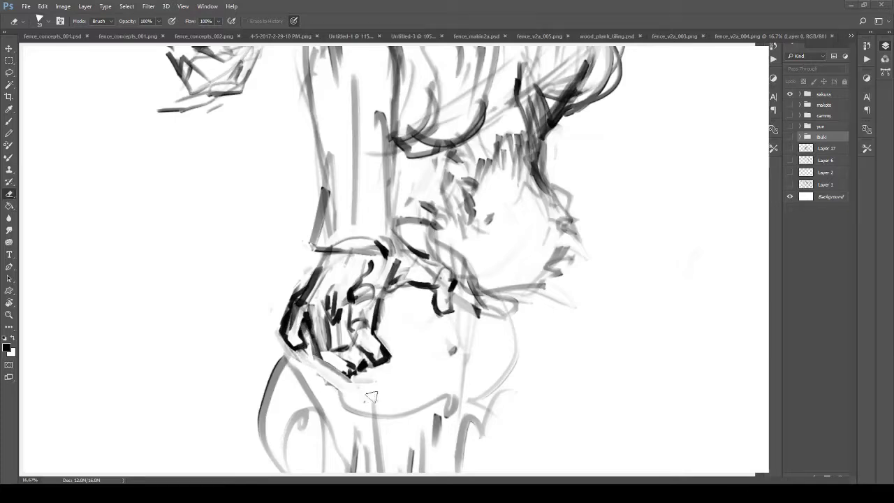
Restore the upright canvas view and darken the curved line across the wrist of the raised arm.
key("z")
mouse_move(356, 331)
left_mouse_down()
mouse_move(306, 316)
mouse_move(324, 335)
left_mouse_up()
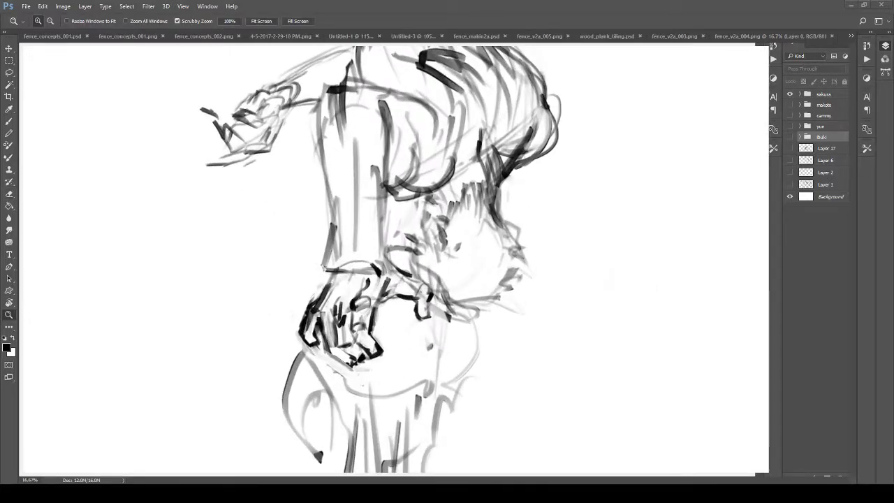
double_click(8, 302)
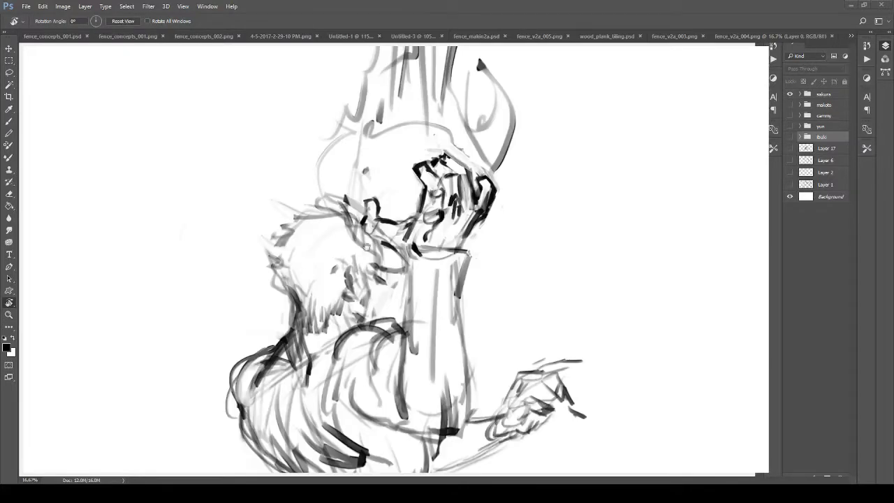
left_click_drag(366, 247, 327, 236)
key("z")
mouse_move(370, 274)
left_mouse_down()
mouse_move(391, 285)
mouse_move(374, 240)
left_mouse_up()
key("b")
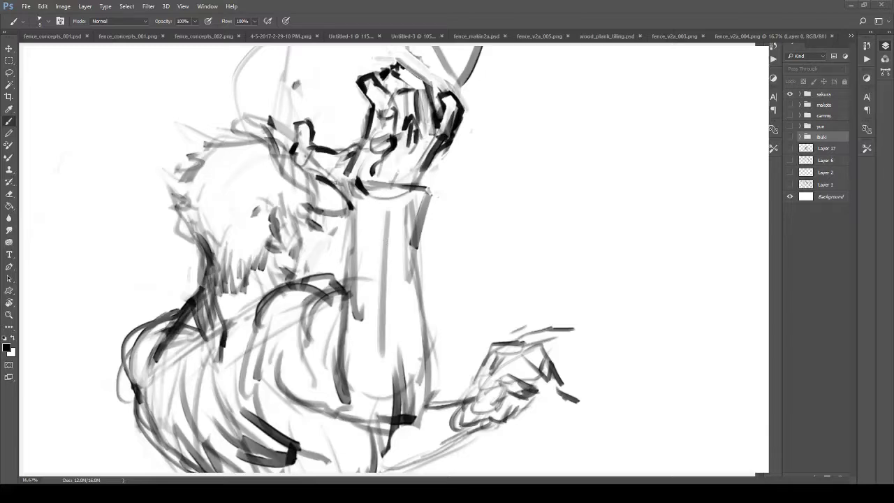
mouse_move(354, 189)
left_mouse_down()
mouse_move(381, 197)
mouse_move(406, 194)
mouse_move(391, 184)
mouse_move(413, 187)
left_mouse_up()
left_click_drag(332, 255, 344, 208)
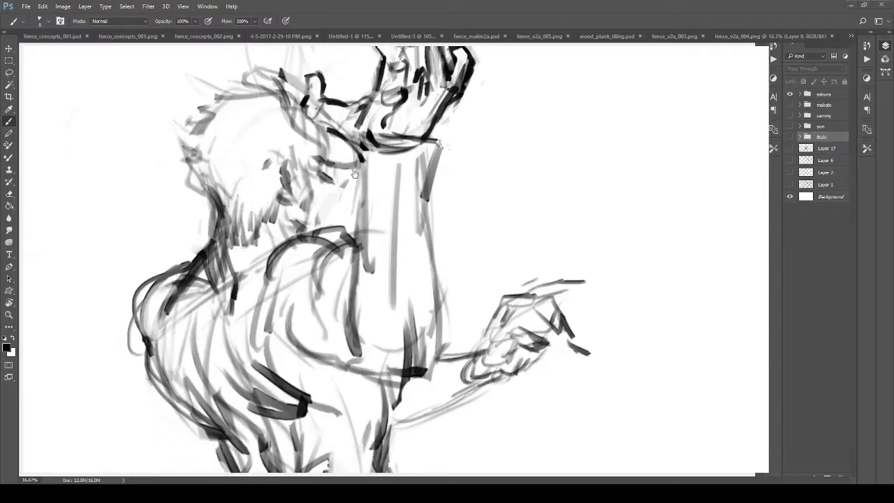
left_click_drag(365, 152, 369, 173)
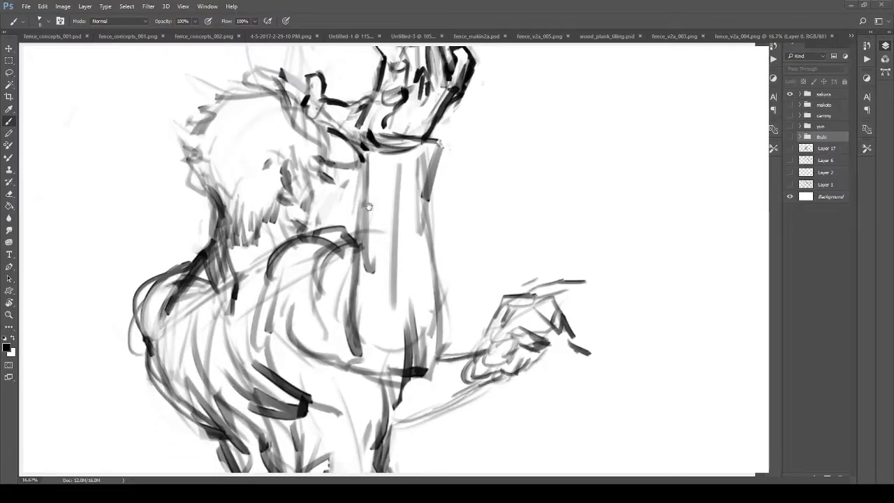
Darken both side contours of the raised forearm from the wrist down, replacing the overly bulging outer stroke.
left_click_drag(417, 141, 445, 277)
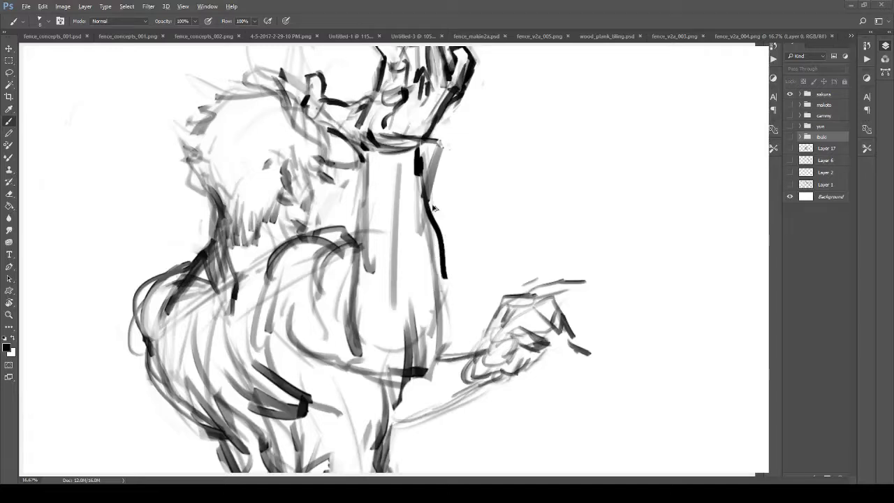
key("ctrl+z")
mouse_move(420, 170)
left_mouse_down()
mouse_move(440, 283)
mouse_move(430, 316)
mouse_move(393, 290)
mouse_move(389, 310)
left_mouse_up()
left_click_drag(405, 295, 411, 326)
mouse_move(363, 162)
left_mouse_down()
mouse_move(383, 157)
mouse_move(349, 334)
mouse_move(347, 316)
mouse_move(362, 329)
mouse_move(386, 322)
mouse_move(401, 221)
left_mouse_up()
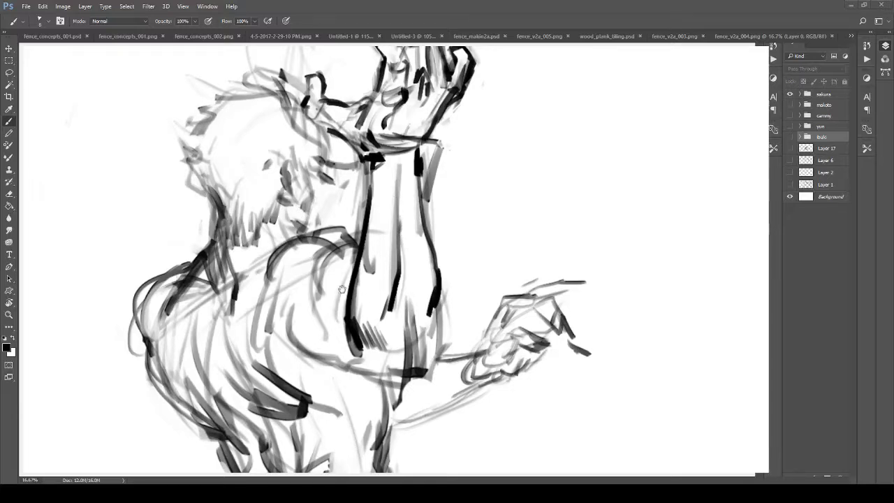
Draw the pointed elbow with dark strokes, join it to the outer forearm contour, and add a light muscle line.
left_click_drag(342, 289, 352, 263)
mouse_move(374, 352)
left_mouse_down()
mouse_move(419, 364)
mouse_move(428, 311)
mouse_move(423, 342)
mouse_move(398, 353)
mouse_move(416, 349)
mouse_move(419, 255)
mouse_move(418, 346)
left_mouse_up()
key("e")
key("b")
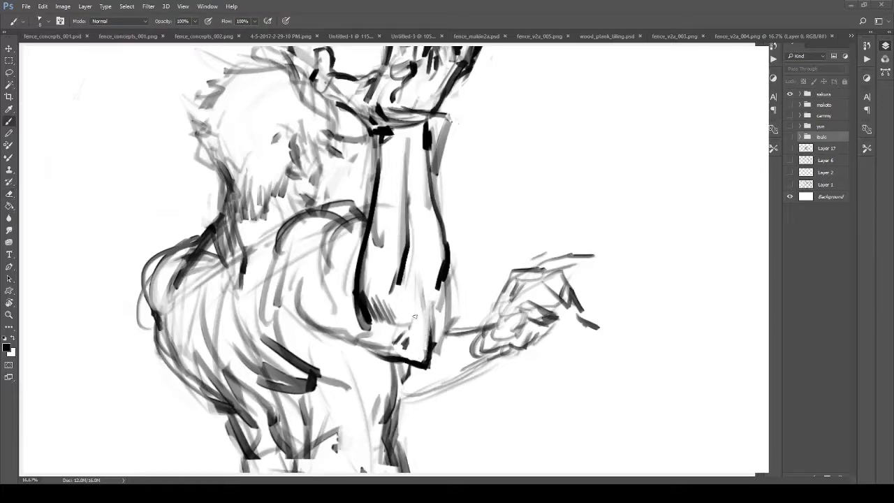
mouse_move(432, 342)
left_mouse_down()
mouse_move(436, 266)
mouse_move(432, 337)
left_mouse_up()
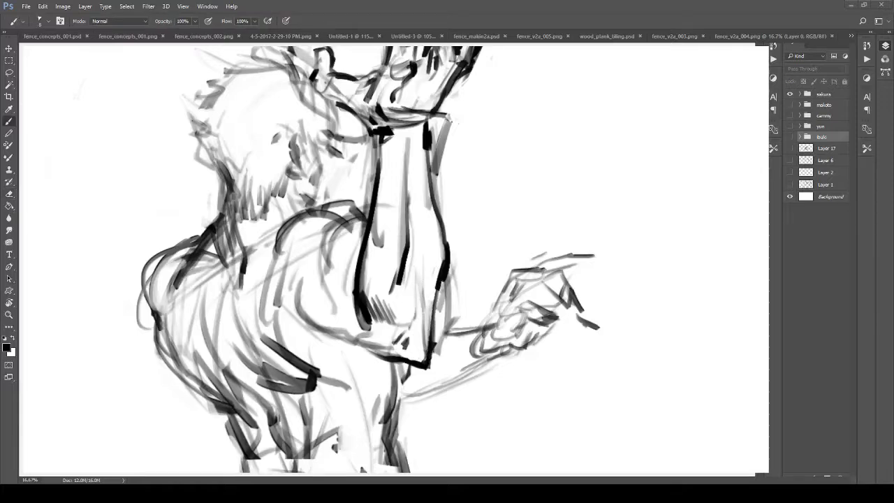
mouse_move(443, 280)
left_mouse_down()
mouse_move(437, 340)
mouse_move(447, 279)
mouse_move(438, 330)
left_mouse_up()
left_click_drag(437, 315, 415, 195)
left_click_drag(422, 263, 450, 267)
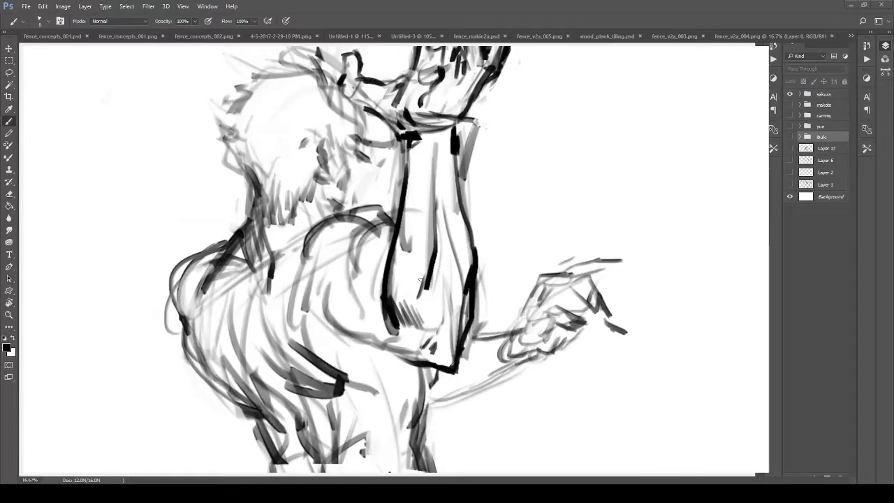
Erase the centre line inside the raised forearm and the leftover strokes outside its outer contour.
key("e")
mouse_move(420, 298)
left_mouse_down()
mouse_move(420, 227)
mouse_move(409, 213)
mouse_move(427, 174)
mouse_move(436, 265)
mouse_move(445, 209)
left_mouse_up()
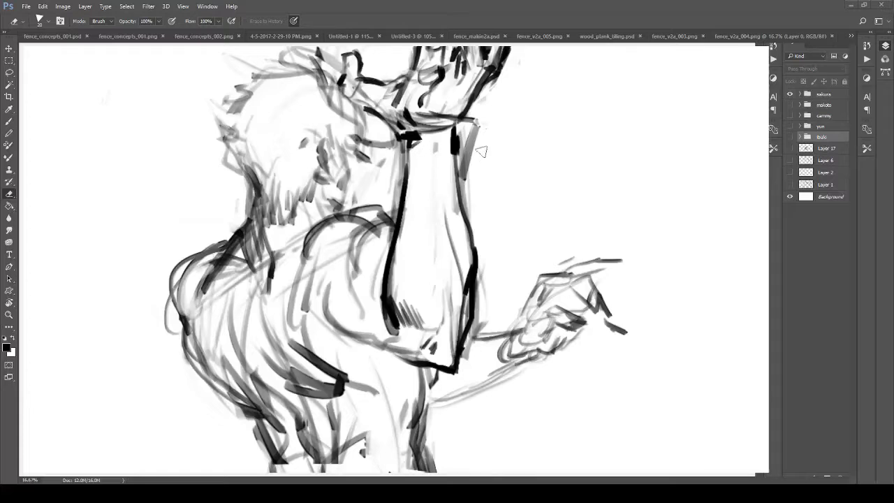
mouse_move(481, 151)
left_mouse_down()
mouse_move(471, 191)
mouse_move(473, 104)
mouse_move(470, 265)
left_mouse_up()
mouse_move(476, 174)
left_mouse_down()
mouse_move(460, 376)
mouse_move(487, 304)
left_mouse_up()
key("b")
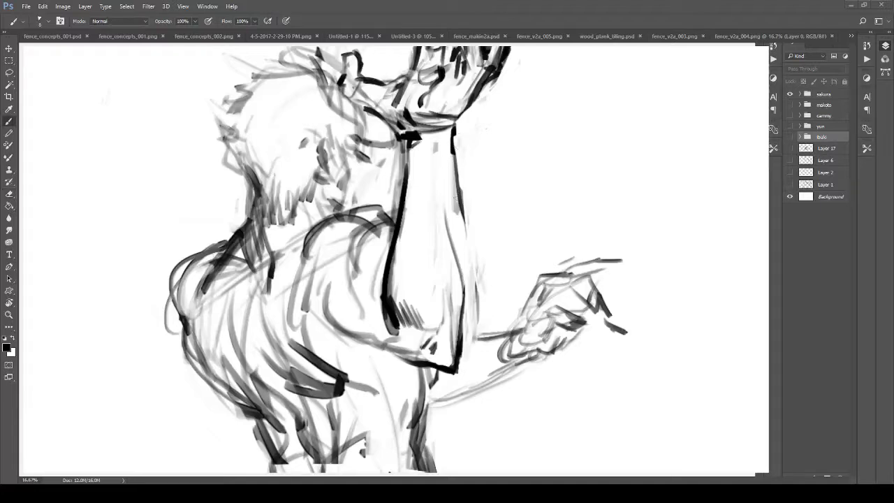
Undo the diagonal muscle stroke, draw a muscle line along the inner forearm, and trim the contour where it meets the shoulder.
left_click_drag(455, 178, 423, 318)
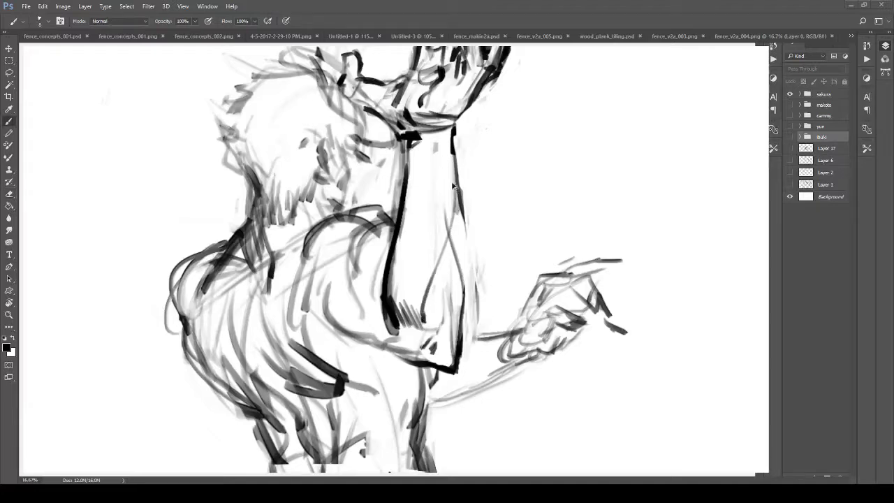
key("ctrl+z")
left_click_drag(452, 137, 454, 376)
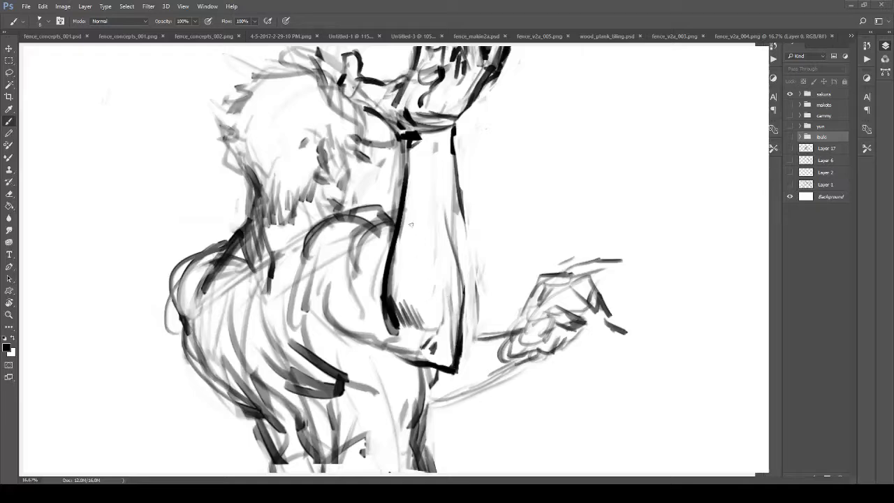
left_click_drag(409, 242, 423, 278)
mouse_move(396, 244)
left_mouse_down()
mouse_move(405, 173)
mouse_move(394, 220)
left_mouse_up()
key("e")
mouse_move(402, 189)
left_mouse_down()
mouse_move(399, 221)
mouse_move(419, 280)
left_mouse_up()
key("b")
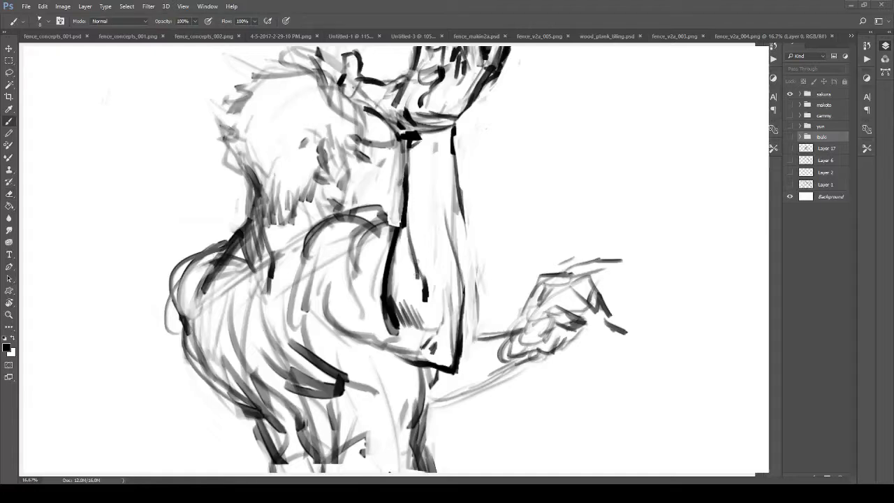
Add long muscle lines down the middle of the raised forearm and rebuild its outer contour to the elbow.
mouse_move(432, 147)
left_mouse_down()
mouse_move(443, 329)
mouse_move(459, 211)
mouse_move(462, 327)
left_mouse_up()
key("e")
key("b")
key("b")
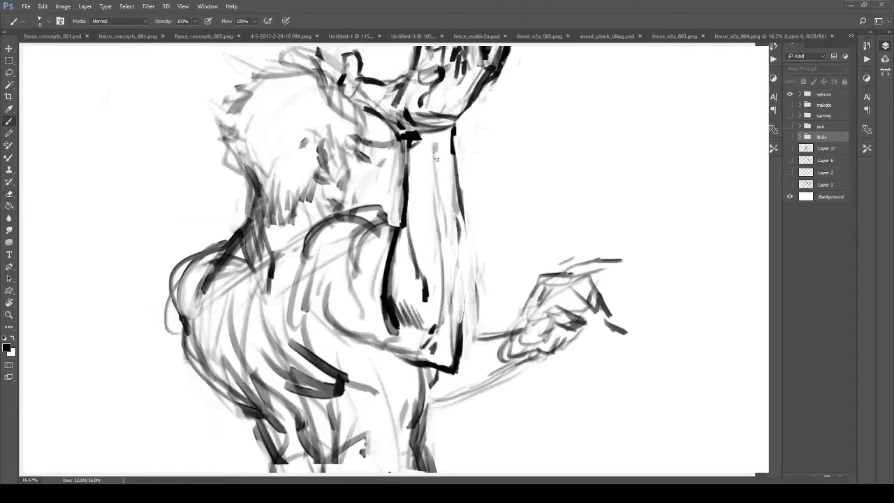
left_click_drag(433, 143, 450, 318)
left_click_drag(461, 217, 462, 294)
left_click_drag(459, 198, 457, 348)
left_click_drag(464, 299, 461, 204)
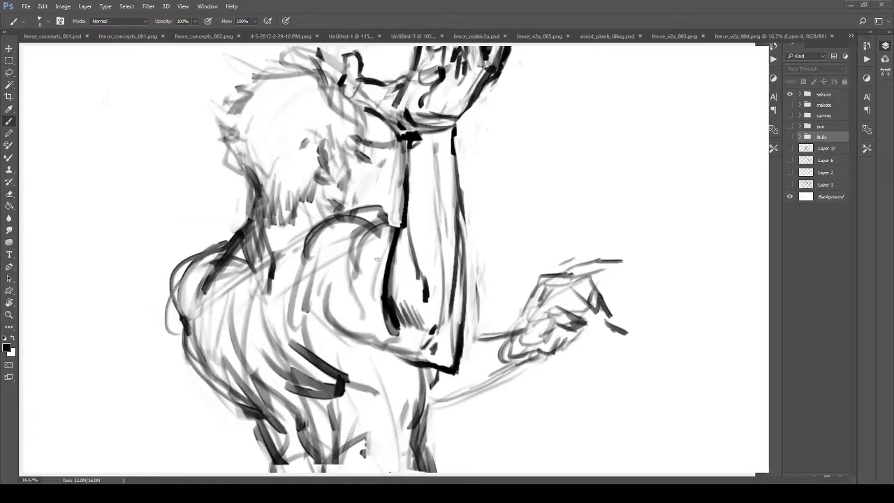
Darken the shoulder curve and the underside of the upper arm from the armpit to the elbow.
mouse_move(372, 236)
left_mouse_down()
mouse_move(397, 225)
mouse_move(360, 245)
mouse_move(367, 208)
mouse_move(398, 226)
mouse_move(353, 213)
mouse_move(305, 257)
mouse_move(355, 228)
mouse_move(348, 271)
mouse_move(357, 274)
mouse_move(344, 286)
left_mouse_up()
key("e")
key("b")
mouse_move(327, 307)
left_mouse_down()
mouse_move(353, 343)
mouse_move(415, 362)
left_mouse_up()
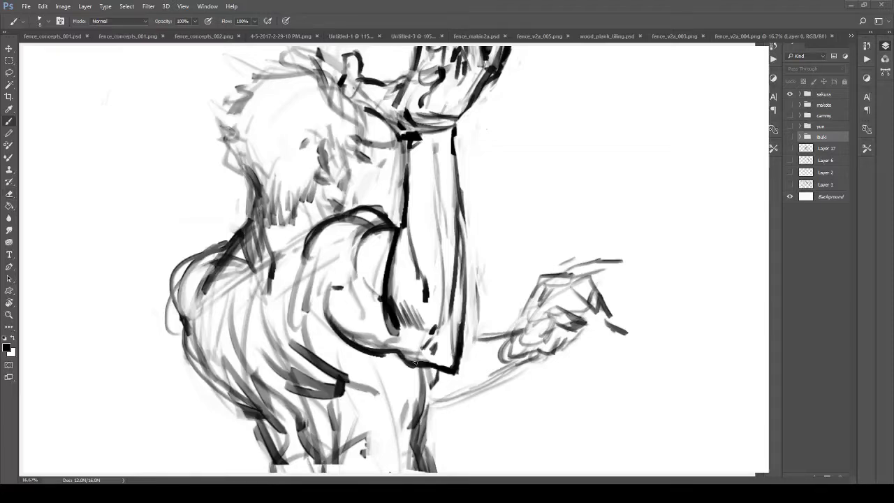
mouse_move(329, 320)
left_mouse_down()
mouse_move(370, 356)
mouse_move(411, 365)
mouse_move(373, 345)
mouse_move(432, 360)
left_mouse_up()
Darken the short contour between the front of the head and the heel of the raised hand.
mouse_move(402, 323)
left_mouse_down()
mouse_move(397, 263)
mouse_move(379, 364)
mouse_move(406, 401)
left_mouse_up()
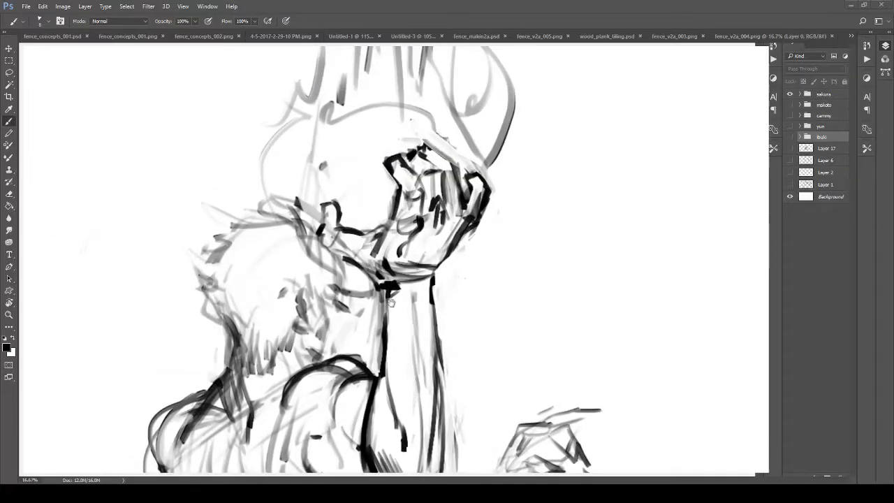
mouse_move(306, 213)
left_mouse_down()
mouse_move(320, 236)
mouse_move(306, 273)
mouse_move(344, 281)
left_mouse_up()
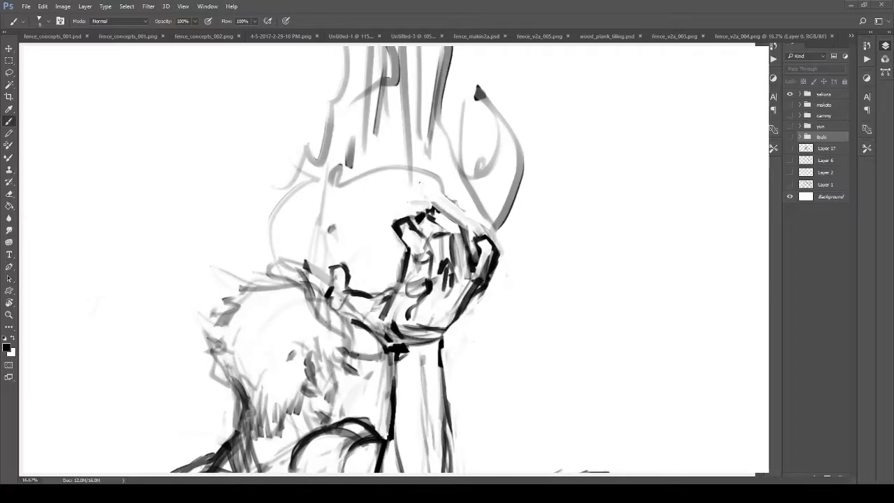
left_click_drag(324, 318, 348, 332)
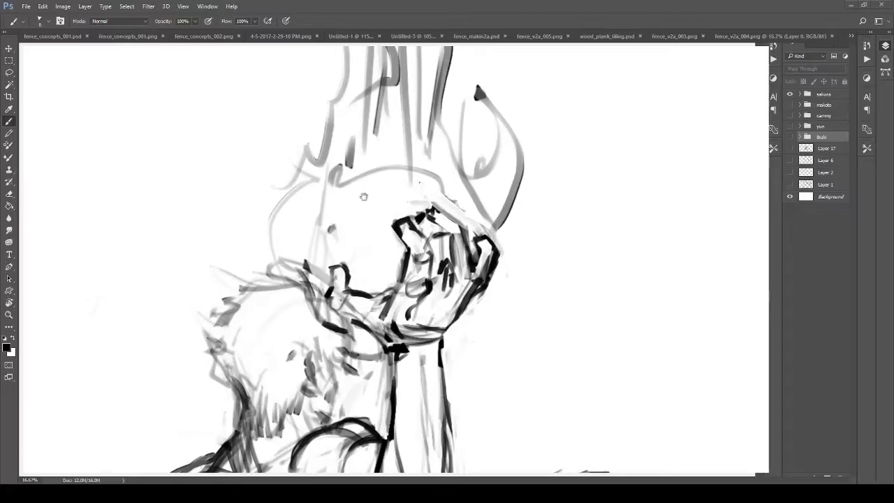
Erase the rough guide lines above and beside the raised hand, lightening the round shape it grips.
mouse_move(364, 196)
left_mouse_down()
mouse_move(341, 313)
mouse_move(319, 303)
mouse_move(328, 267)
left_mouse_up()
key("e")
mouse_move(351, 288)
left_mouse_down()
mouse_move(343, 249)
mouse_move(383, 283)
mouse_move(369, 222)
mouse_move(383, 162)
mouse_move(374, 271)
left_mouse_up()
mouse_move(367, 199)
left_mouse_down()
mouse_move(357, 177)
mouse_move(346, 321)
mouse_move(388, 350)
mouse_move(391, 231)
mouse_move(377, 107)
mouse_move(413, 178)
mouse_move(423, 300)
mouse_move(454, 380)
mouse_move(463, 351)
mouse_move(446, 315)
left_mouse_up()
left_click_drag(371, 318, 413, 178)
left_click_drag(350, 242, 347, 334)
mouse_move(334, 448)
left_mouse_down()
mouse_move(365, 240)
mouse_move(300, 265)
mouse_move(322, 277)
left_mouse_up()
Darken the ear, sideburn and jaw on the side of the head, adding short strokes at the temple.
key("b")
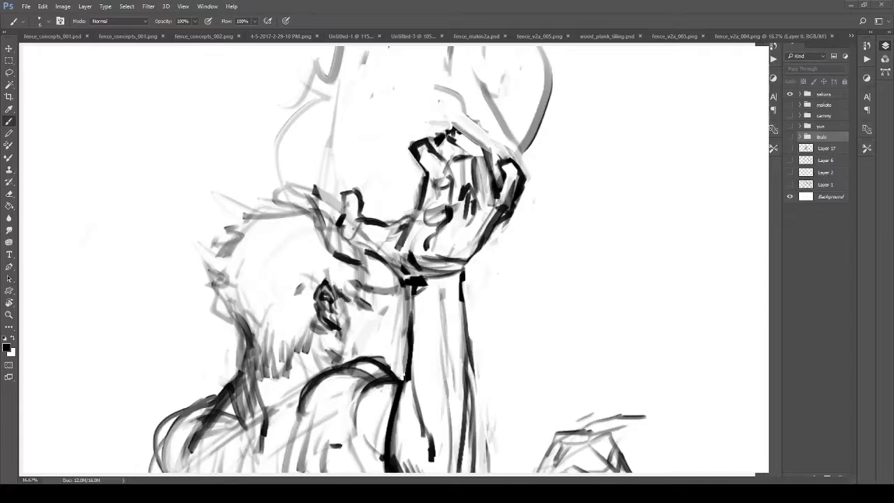
mouse_move(357, 299)
left_mouse_down()
mouse_move(341, 316)
mouse_move(342, 343)
left_mouse_up()
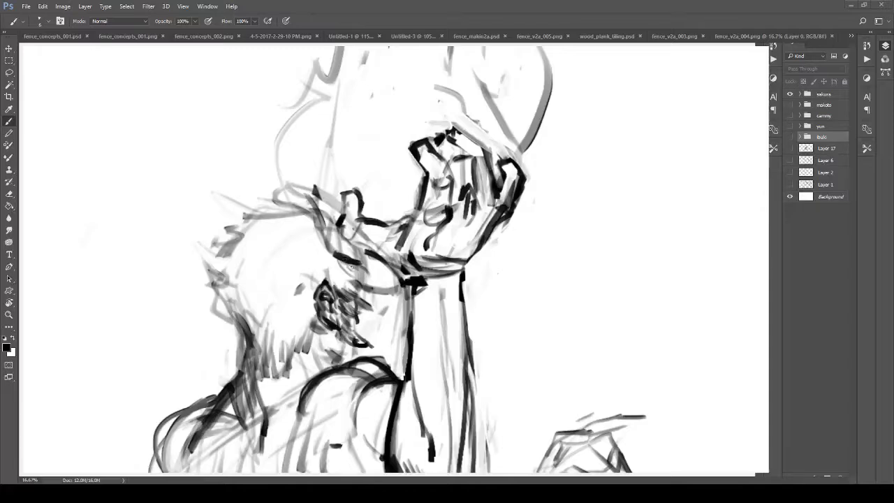
mouse_move(348, 270)
left_mouse_down()
mouse_move(361, 281)
mouse_move(386, 264)
mouse_move(376, 268)
mouse_move(372, 289)
mouse_move(376, 312)
mouse_move(388, 315)
mouse_move(316, 223)
left_mouse_up()
left_click_drag(330, 266, 340, 299)
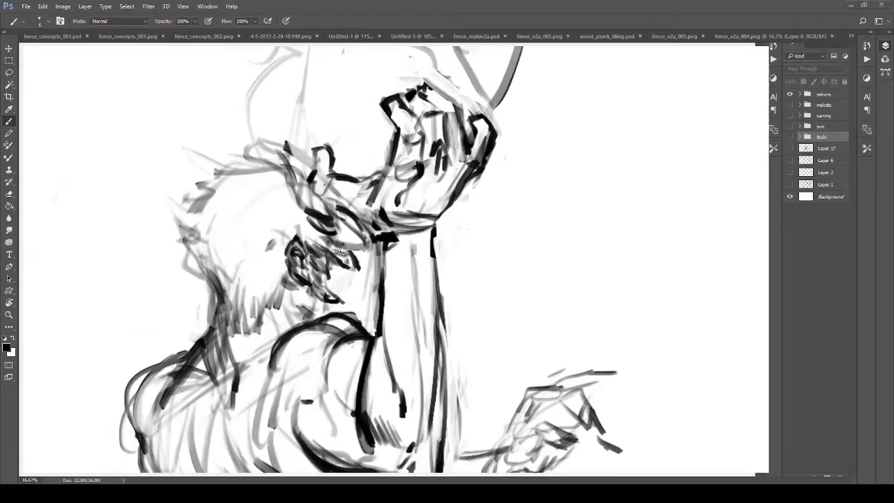
Clean up between the brow and the wrist, then draw the eye, brow ridge and first nose and mouth strokes.
key("e")
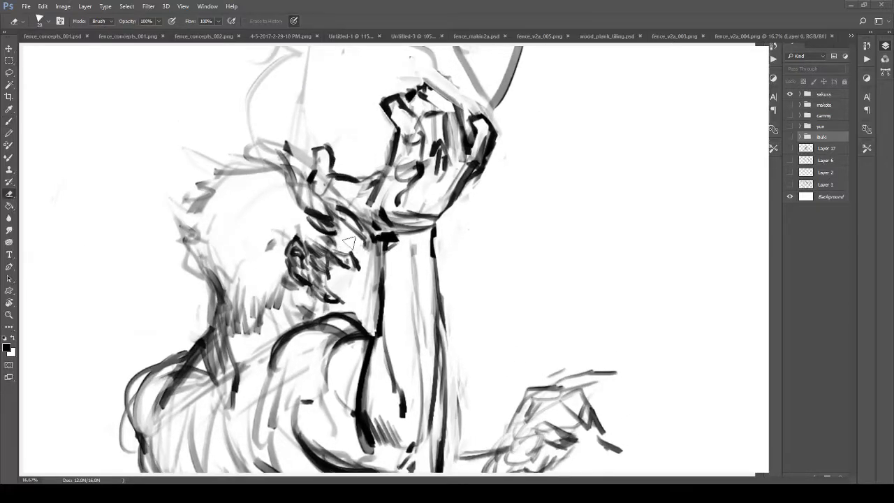
key("b")
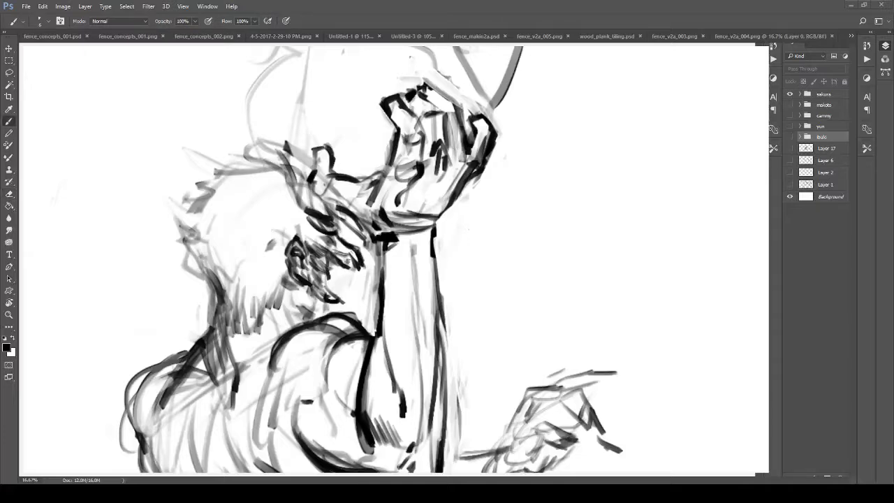
left_click_drag(335, 268, 354, 272)
mouse_move(350, 214)
left_mouse_down()
mouse_move(368, 268)
mouse_move(353, 227)
mouse_move(368, 243)
left_mouse_up()
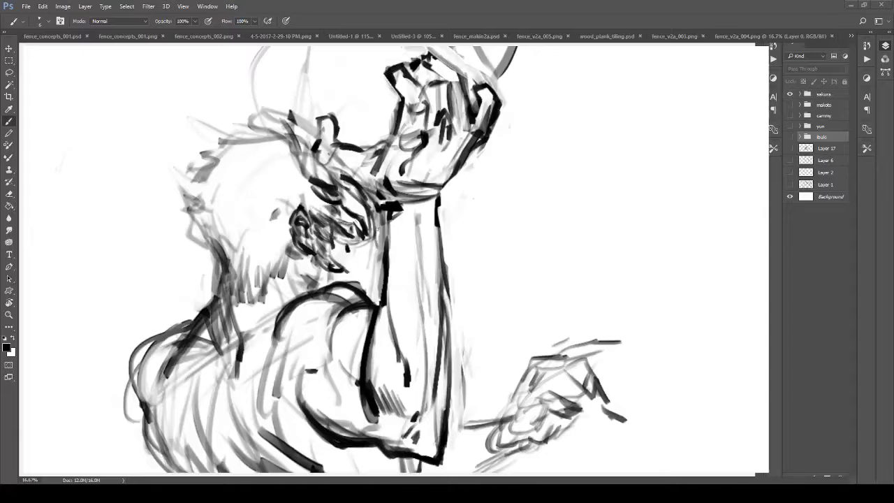
left_click_drag(375, 238, 374, 234)
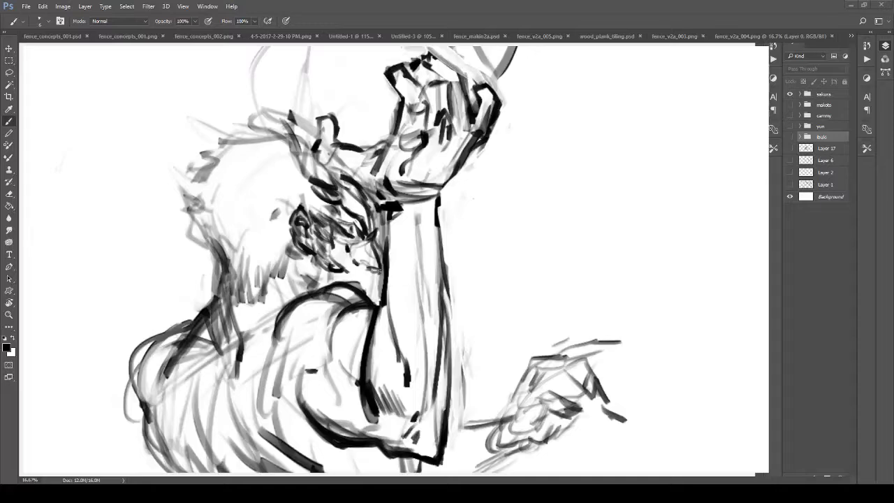
Trim the front edge of the face and redraw the nose, lips and jaw behind the raised forearm.
key("e")
mouse_move(375, 240)
left_mouse_down()
mouse_move(380, 251)
mouse_move(383, 229)
mouse_move(376, 257)
left_mouse_up()
key("b")
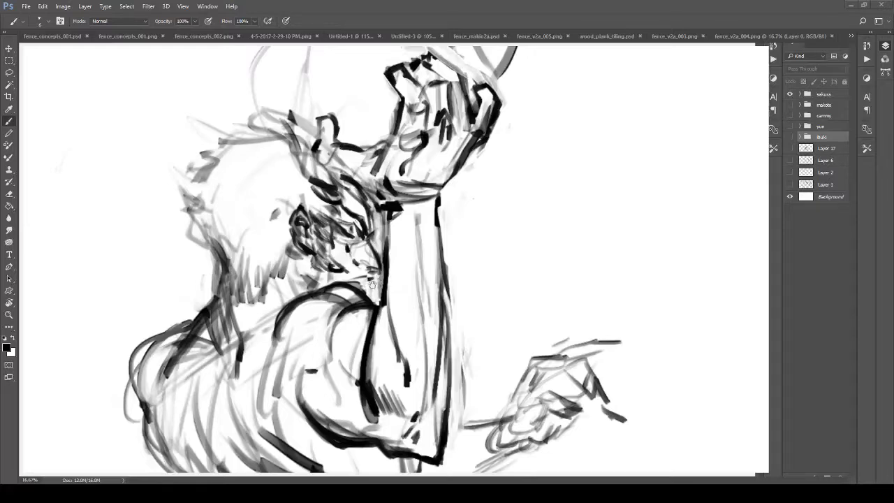
left_click_drag(372, 283, 379, 265)
left_click_drag(319, 251, 331, 259)
mouse_move(317, 256)
left_mouse_down()
mouse_move(336, 264)
mouse_move(329, 268)
left_mouse_up()
Sketch a small face study beside the raised arm with a long nose, two eyes and a downturned mouth.
left_click_drag(434, 270, 303, 286)
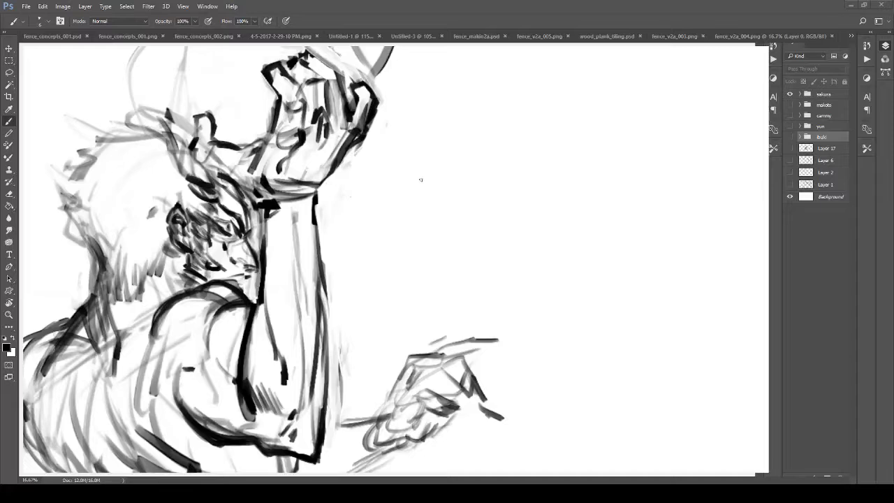
mouse_move(419, 176)
left_mouse_down()
mouse_move(415, 208)
mouse_move(433, 236)
mouse_move(410, 234)
mouse_move(443, 238)
left_mouse_up()
left_click_drag(438, 215, 437, 225)
left_click_drag(434, 187, 438, 216)
mouse_move(422, 178)
left_mouse_down()
mouse_move(435, 190)
mouse_move(428, 198)
left_mouse_up()
left_click_drag(421, 212, 427, 206)
mouse_move(456, 172)
left_mouse_down()
mouse_move(487, 168)
mouse_move(475, 176)
left_mouse_up()
mouse_move(409, 253)
left_mouse_down()
mouse_move(422, 219)
mouse_move(439, 212)
mouse_move(483, 253)
left_mouse_up()
mouse_move(428, 214)
left_mouse_down()
mouse_move(422, 239)
mouse_move(435, 230)
mouse_move(393, 260)
left_mouse_up()
left_click_drag(481, 218, 489, 264)
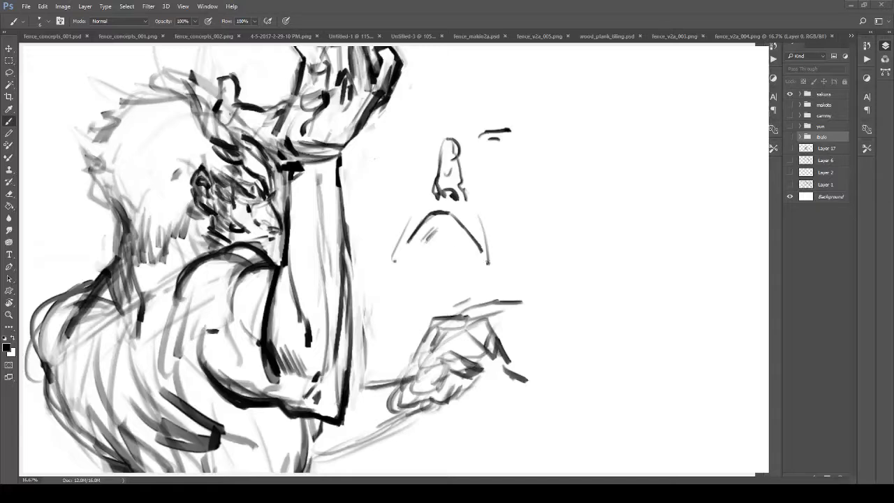
left_click_drag(472, 181, 452, 213)
mouse_move(473, 174)
left_mouse_down()
mouse_move(461, 183)
mouse_move(492, 185)
left_mouse_up()
mouse_move(400, 172)
left_mouse_down()
mouse_move(417, 172)
mouse_move(411, 177)
left_mouse_up()
left_click_drag(407, 168, 418, 164)
Erase the small face study beside the raised arm.
mouse_move(396, 245)
left_mouse_down()
mouse_move(381, 276)
mouse_move(400, 253)
mouse_move(462, 286)
left_mouse_up()
key("z")
mouse_move(484, 236)
left_mouse_down()
mouse_move(407, 236)
mouse_move(458, 286)
mouse_move(364, 231)
left_mouse_up()
key("e")
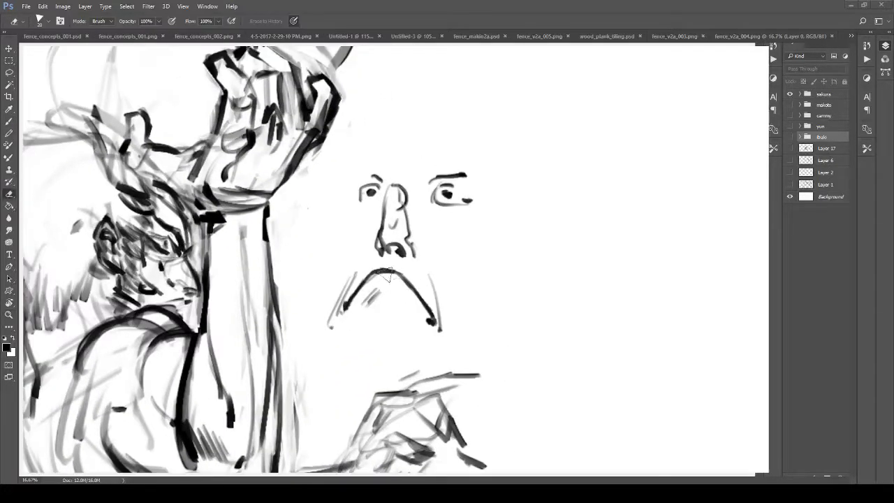
mouse_move(409, 306)
left_mouse_down()
mouse_move(370, 298)
mouse_move(368, 279)
mouse_move(346, 315)
mouse_move(347, 298)
mouse_move(382, 265)
mouse_move(396, 310)
mouse_move(429, 336)
mouse_move(459, 303)
mouse_move(427, 212)
mouse_move(393, 187)
mouse_move(366, 208)
mouse_move(457, 205)
mouse_move(478, 176)
left_mouse_up()
left_click_drag(367, 242, 451, 225)
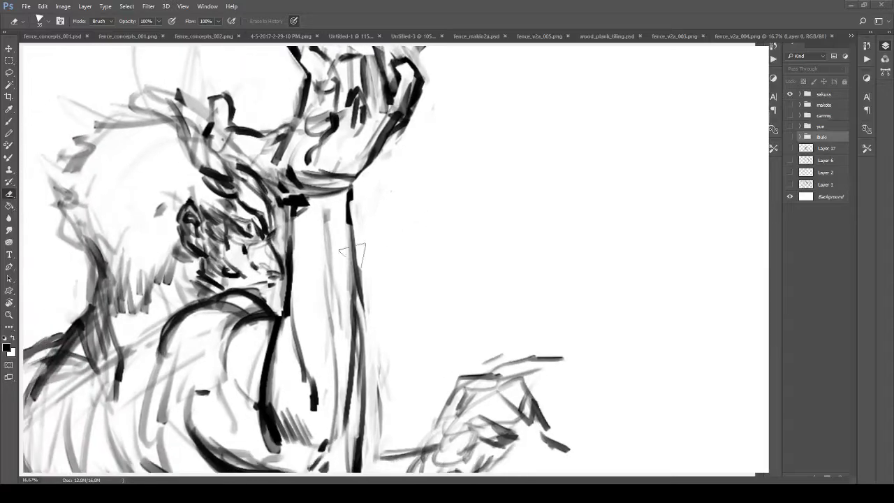
mouse_move(265, 279)
left_mouse_down()
mouse_move(287, 294)
mouse_move(320, 286)
left_mouse_up()
key("b")
mouse_move(246, 290)
left_mouse_down()
mouse_move(275, 284)
mouse_move(282, 293)
left_mouse_up()
key("ctrl+alt+z")
key("ctrl+alt+z")
key("ctrl+alt+z")
key("ctrl+alt+z")
key("ctrl+alt+z")
key("ctrl+alt+z")
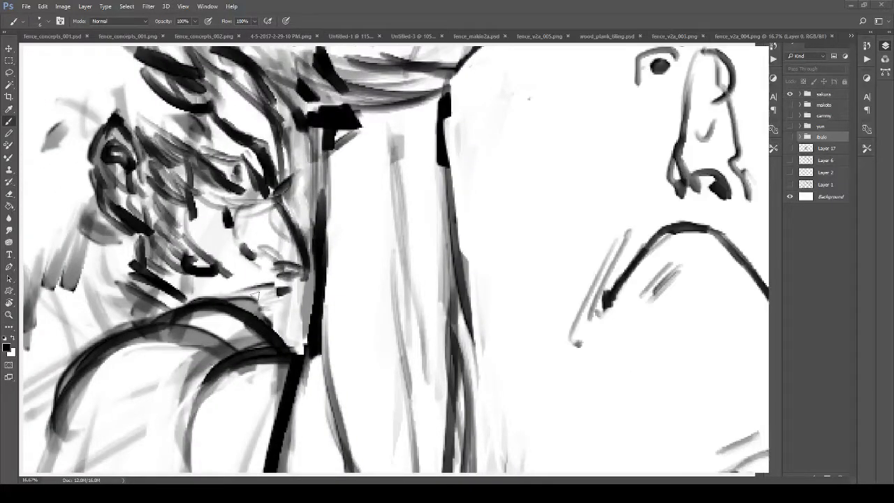
key("ctrl+shift+z")
Lighten the mouth and chin area with a smaller eraser and redraw the lips and chin above the shoulder.
key("e")
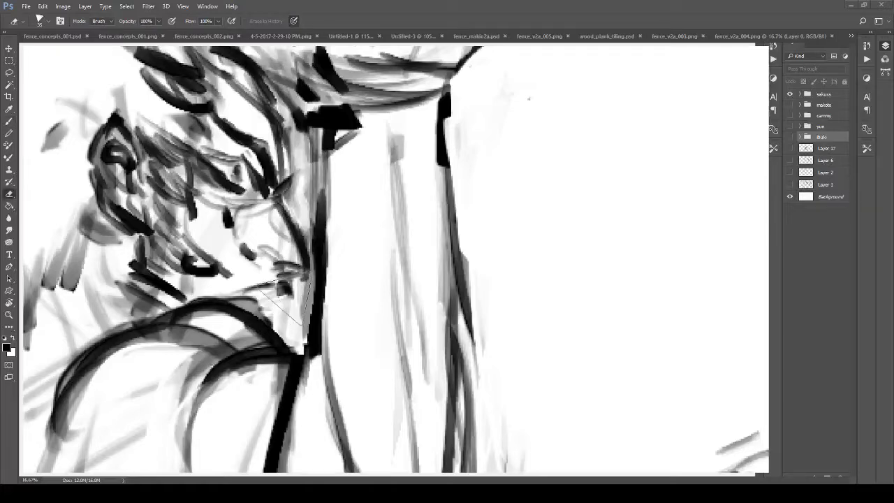
key("[")
key("[")
key("[")
mouse_move(291, 296)
left_mouse_down()
mouse_move(243, 287)
mouse_move(270, 272)
mouse_move(301, 282)
mouse_move(232, 297)
mouse_move(289, 282)
mouse_move(231, 280)
mouse_move(296, 333)
left_mouse_up()
key("b")
key("z")
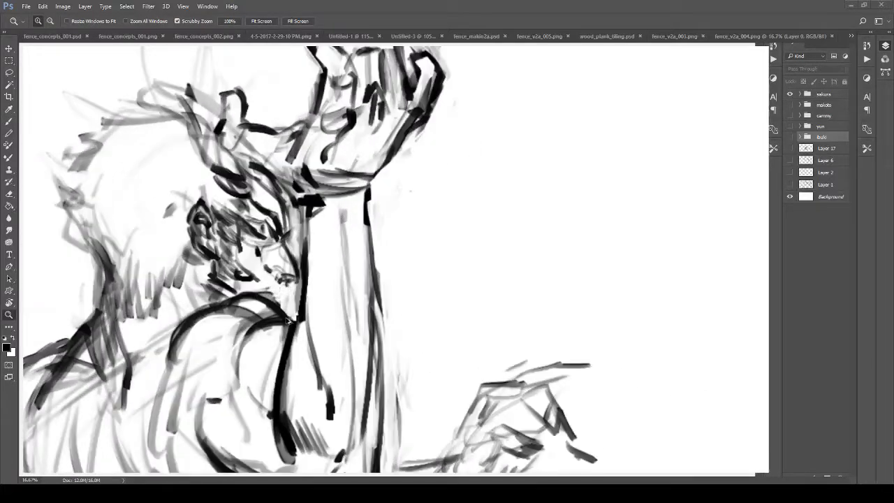
left_click(278, 295)
key("b")
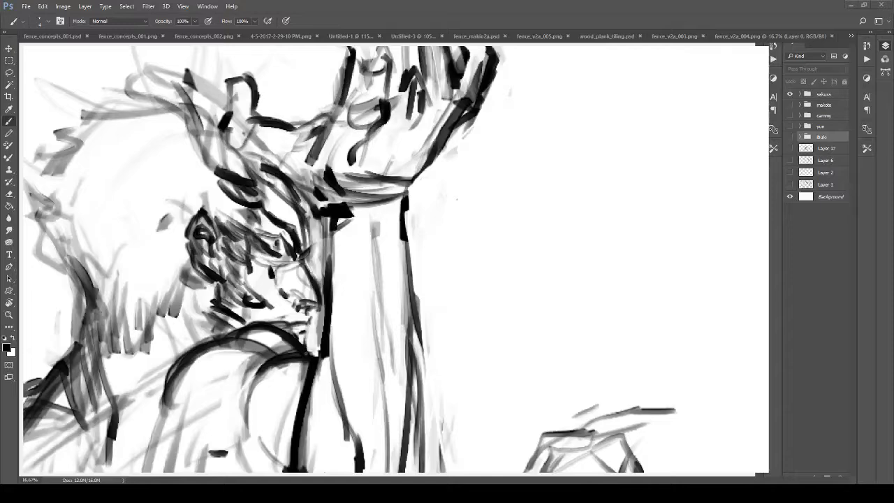
mouse_move(273, 319)
left_mouse_down()
mouse_move(342, 336)
mouse_move(374, 363)
left_mouse_up()
Darken the back and side contours of the neck and draw a curved skull line from the nape to the crown.
key("z")
left_click_drag(303, 277, 248, 287)
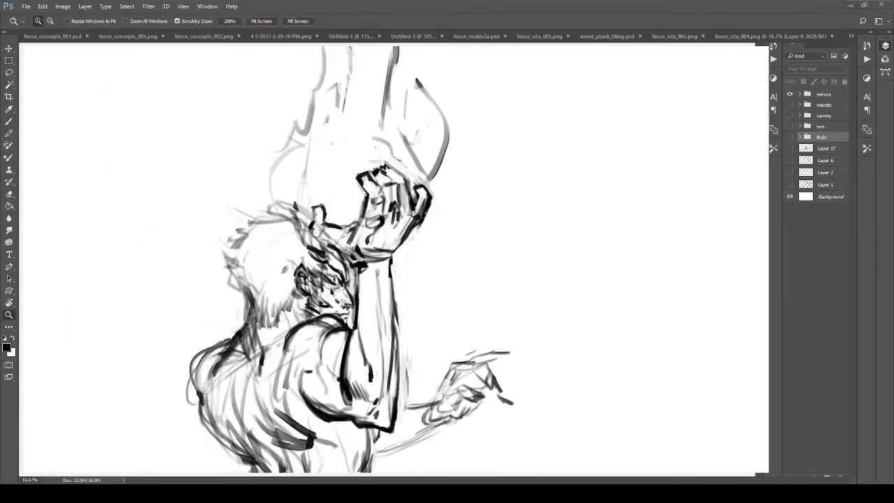
left_click_drag(184, 379, 182, 399)
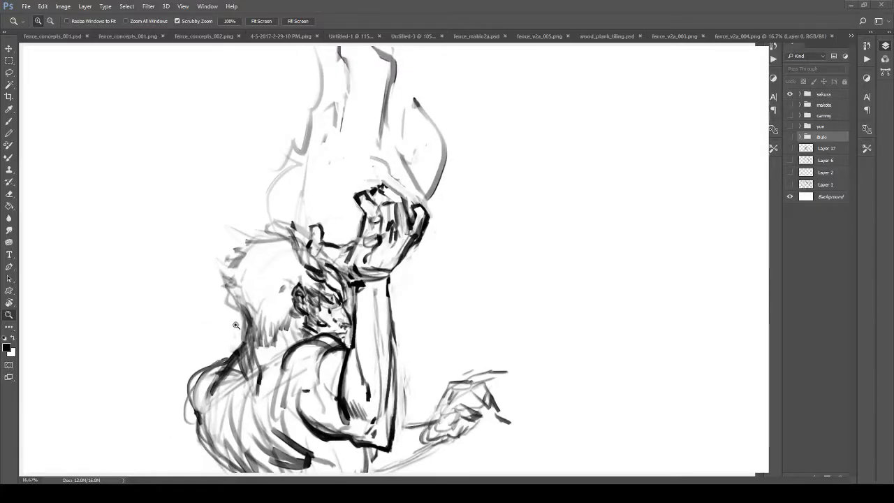
mouse_move(264, 395)
left_mouse_down()
mouse_move(293, 395)
mouse_move(288, 375)
left_mouse_up()
key("b")
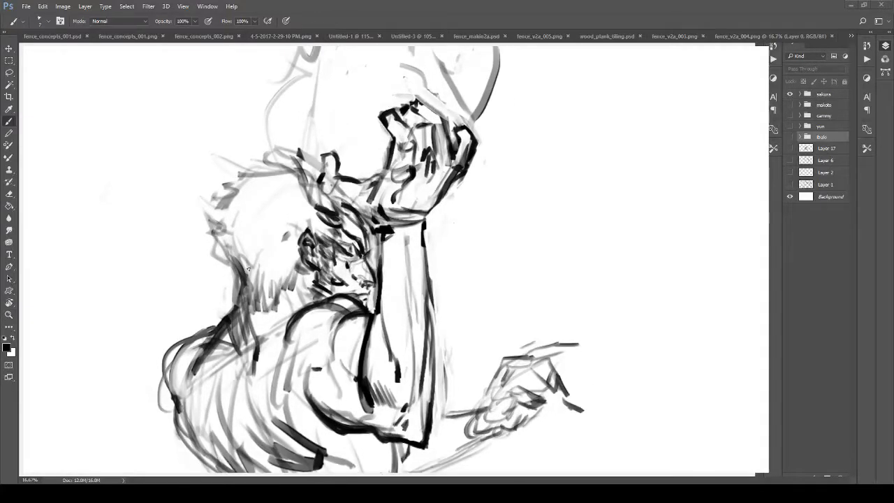
mouse_move(250, 266)
left_mouse_down()
mouse_move(227, 321)
mouse_move(244, 283)
left_mouse_up()
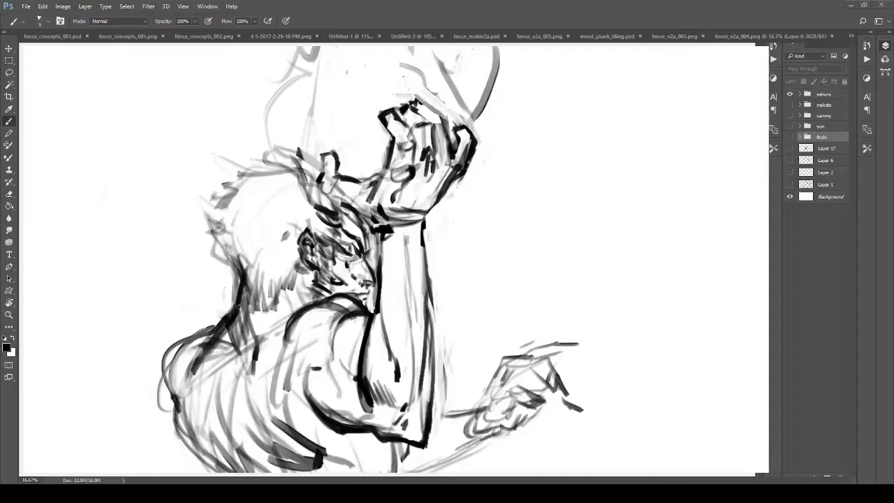
mouse_move(248, 276)
left_mouse_down()
mouse_move(259, 262)
mouse_move(260, 273)
mouse_move(228, 262)
mouse_move(235, 306)
left_mouse_up()
left_click_drag(268, 278, 269, 301)
mouse_move(263, 277)
left_mouse_down()
mouse_move(266, 307)
mouse_move(255, 271)
mouse_move(238, 337)
left_mouse_up()
mouse_move(252, 255)
left_mouse_down()
mouse_move(241, 300)
mouse_move(251, 204)
mouse_move(284, 183)
left_mouse_up()
mouse_move(257, 211)
left_mouse_down()
mouse_move(294, 189)
mouse_move(247, 231)
mouse_move(250, 335)
left_mouse_up()
mouse_move(253, 288)
left_mouse_down()
mouse_move(245, 349)
mouse_move(231, 327)
mouse_move(228, 294)
left_mouse_up()
Erase the spiky hair outline behind the head with a larger eraser and clean up the nape and neck contour.
key("e")
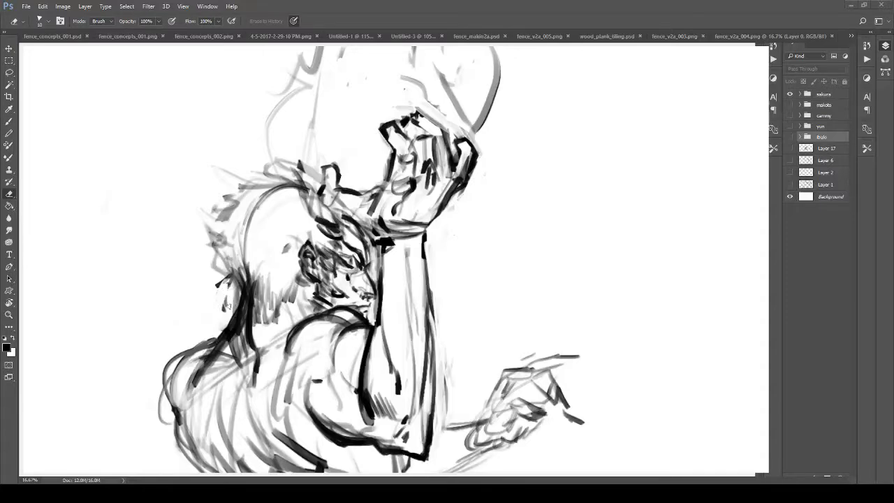
key("bracketright")
key("bracketright")
mouse_move(224, 285)
left_mouse_down()
mouse_move(233, 360)
mouse_move(244, 301)
mouse_move(211, 235)
mouse_move(227, 286)
mouse_move(241, 192)
mouse_move(278, 169)
mouse_move(297, 169)
left_mouse_up()
mouse_move(261, 262)
left_mouse_down()
mouse_move(257, 297)
mouse_move(217, 342)
mouse_move(236, 334)
mouse_move(241, 358)
mouse_move(234, 281)
mouse_move(243, 310)
mouse_move(251, 289)
mouse_move(263, 314)
mouse_move(253, 292)
mouse_move(246, 354)
mouse_move(266, 323)
left_mouse_up()
key("b")
mouse_move(260, 264)
left_mouse_down()
mouse_move(244, 330)
mouse_move(275, 269)
mouse_move(244, 273)
left_mouse_up()
key("e")
key("b")
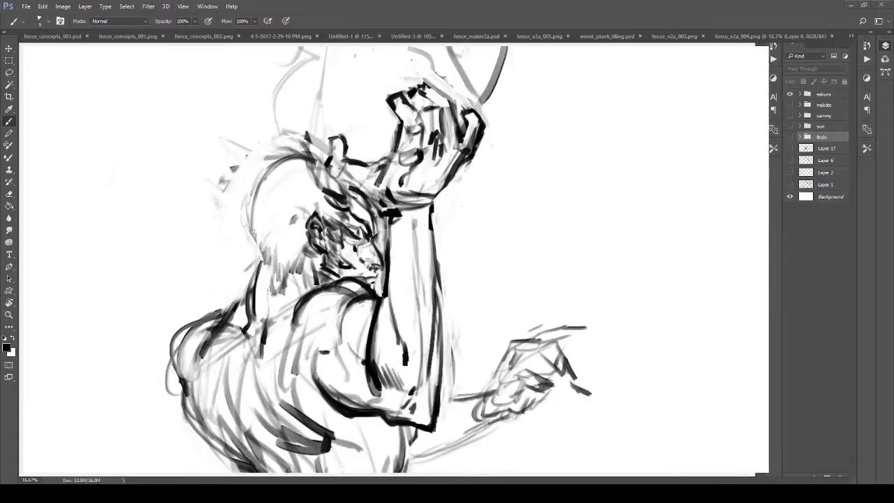
Add short hair tufts down the back of the head and curved strokes behind the ear.
left_click_drag(253, 190, 242, 242)
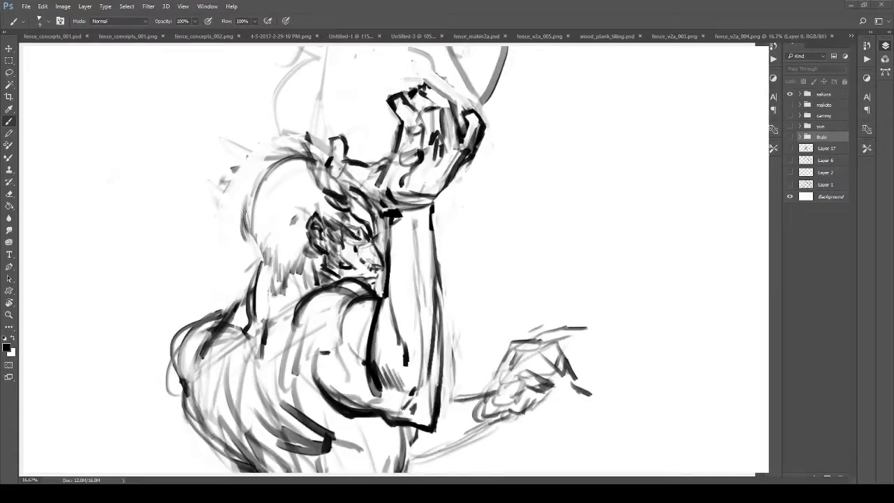
left_click_drag(242, 211, 235, 233)
left_click_drag(247, 208, 241, 239)
mouse_move(260, 208)
left_mouse_down()
mouse_move(246, 241)
mouse_move(255, 239)
mouse_move(253, 255)
left_mouse_up()
mouse_move(260, 248)
left_mouse_down()
mouse_move(246, 266)
mouse_move(245, 257)
left_mouse_up()
left_click_drag(305, 225, 296, 235)
mouse_move(291, 239)
left_mouse_down()
mouse_move(300, 260)
mouse_move(290, 249)
left_mouse_up()
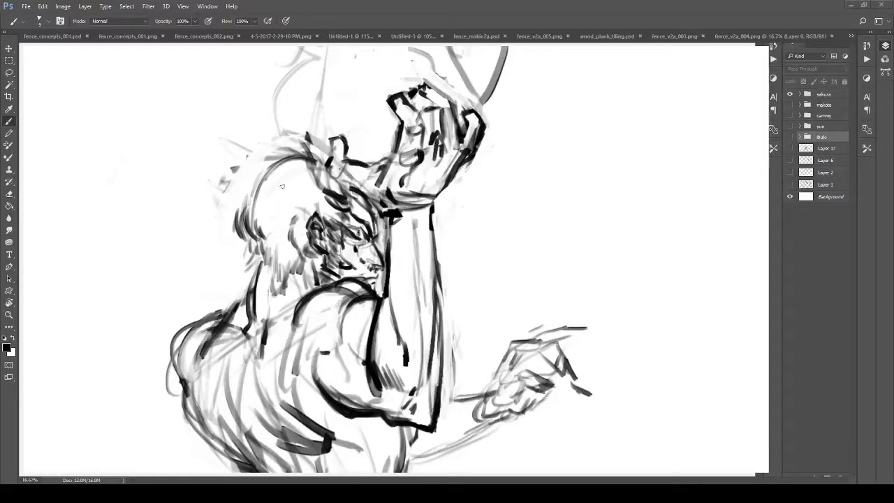
Try bold skull and neck construction curves over the head, then undo them.
mouse_move(378, 232)
left_mouse_down()
mouse_move(361, 156)
mouse_move(269, 197)
mouse_move(264, 236)
left_mouse_up()
key("ctrl+z")
mouse_move(378, 241)
left_mouse_down()
mouse_move(375, 176)
mouse_move(307, 158)
mouse_move(259, 224)
mouse_move(263, 253)
left_mouse_up()
left_click_drag(277, 186, 283, 275)
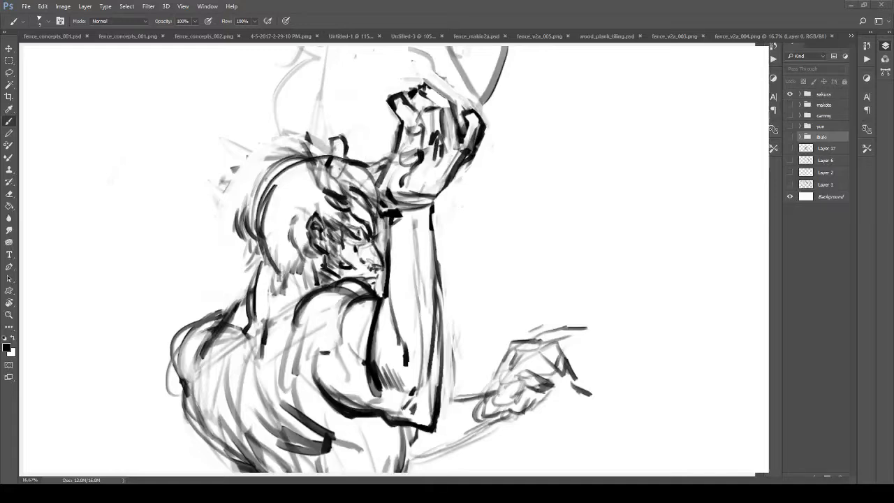
mouse_move(264, 233)
left_mouse_down()
mouse_move(299, 274)
mouse_move(273, 268)
mouse_move(268, 292)
left_mouse_up()
left_click_drag(261, 285, 274, 314)
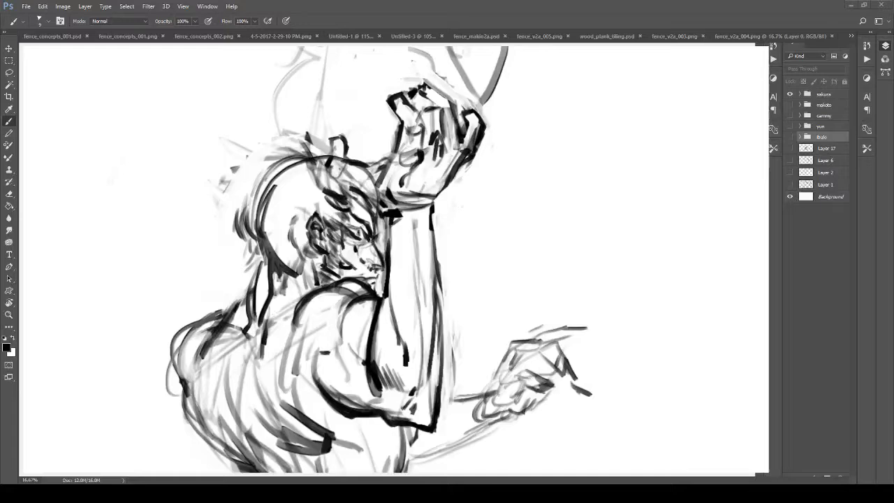
key("ctrl+alt+z")
key("ctrl+alt+z")
key("ctrl+alt+z")
key("ctrl+alt+z")
key("ctrl+alt+z")
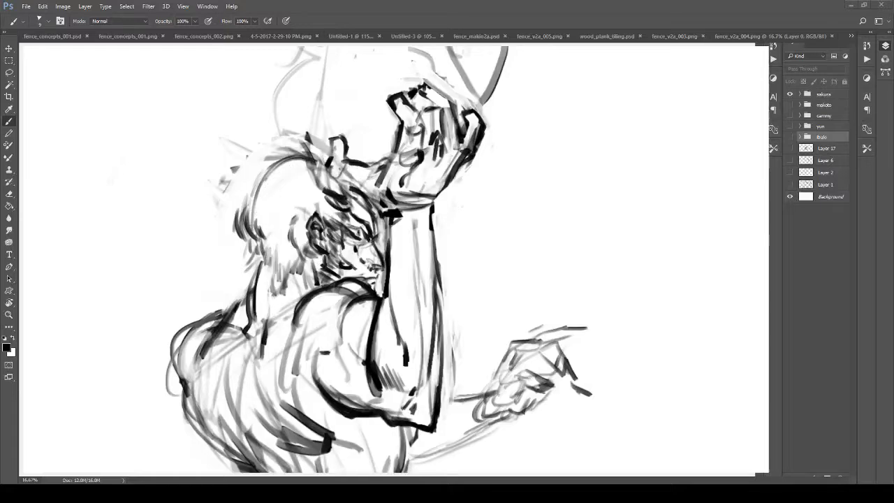
Fill the head with short curved strands of wavy hair from the crown to the nape and forehead.
left_click_drag(243, 212, 262, 187)
left_click_drag(253, 220, 262, 254)
left_click_drag(254, 236, 247, 261)
mouse_move(260, 250)
left_mouse_down()
mouse_move(252, 276)
mouse_move(238, 272)
mouse_move(248, 289)
mouse_move(290, 288)
mouse_move(280, 293)
mouse_move(279, 279)
mouse_move(307, 282)
left_mouse_up()
mouse_move(305, 250)
left_mouse_down()
mouse_move(315, 277)
mouse_move(308, 257)
left_mouse_up()
left_click_drag(275, 201, 268, 241)
left_click_drag(255, 191, 240, 204)
mouse_move(257, 183)
left_mouse_down()
mouse_move(253, 190)
mouse_move(263, 174)
mouse_move(284, 169)
mouse_move(294, 196)
left_mouse_up()
mouse_move(293, 170)
left_mouse_down()
mouse_move(268, 190)
mouse_move(328, 183)
left_mouse_up()
left_click_drag(269, 183, 252, 212)
mouse_move(270, 178)
left_mouse_down()
mouse_move(252, 208)
mouse_move(282, 242)
mouse_move(316, 231)
mouse_move(305, 208)
mouse_move(326, 236)
mouse_move(378, 219)
mouse_move(385, 253)
left_mouse_up()
Thicken the outer contour of the shoulder opposite the raised arm and erase the loose guide lines outside it.
key("z")
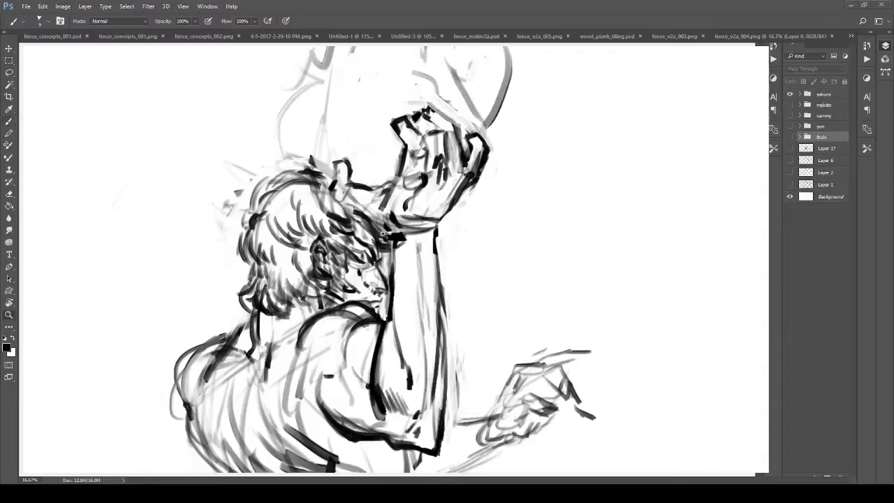
mouse_move(361, 222)
left_mouse_down()
mouse_move(291, 218)
mouse_move(317, 246)
mouse_move(327, 240)
mouse_move(252, 267)
mouse_move(259, 274)
mouse_move(242, 280)
mouse_move(241, 348)
mouse_move(233, 337)
mouse_move(246, 357)
mouse_move(230, 347)
left_mouse_up()
key("b")
key("e")
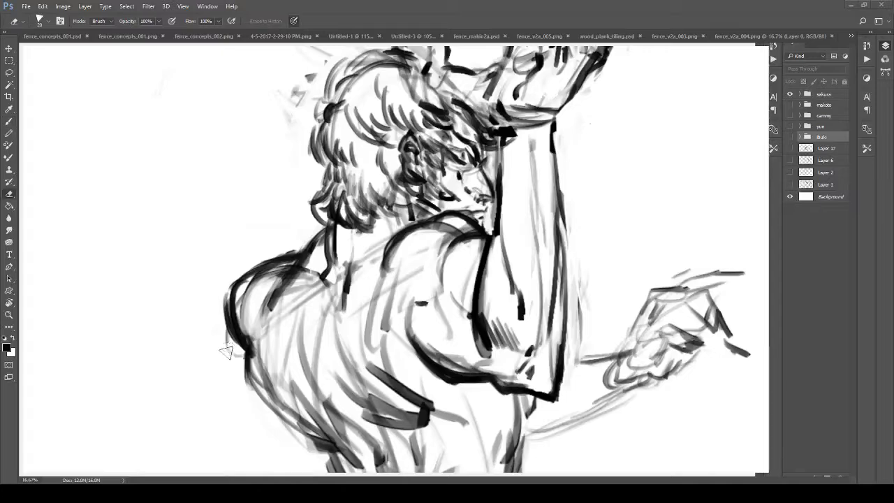
mouse_move(329, 342)
left_mouse_down()
mouse_move(246, 217)
mouse_move(330, 281)
mouse_move(372, 291)
mouse_move(371, 281)
left_mouse_up()
key("b")
mouse_move(294, 279)
left_mouse_down()
mouse_move(253, 174)
mouse_move(218, 349)
left_mouse_up()
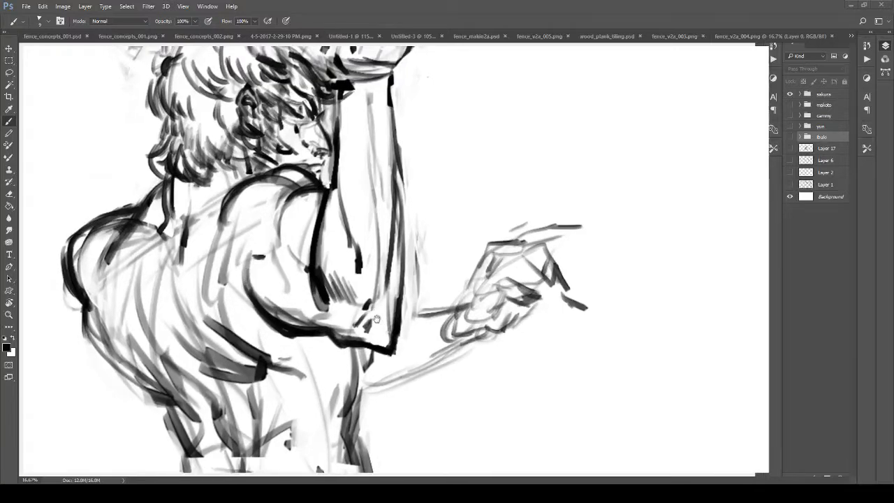
Darken the palm, thumb and knuckle lines of the outstretched hand with short strokes.
left_click_drag(473, 328, 366, 329)
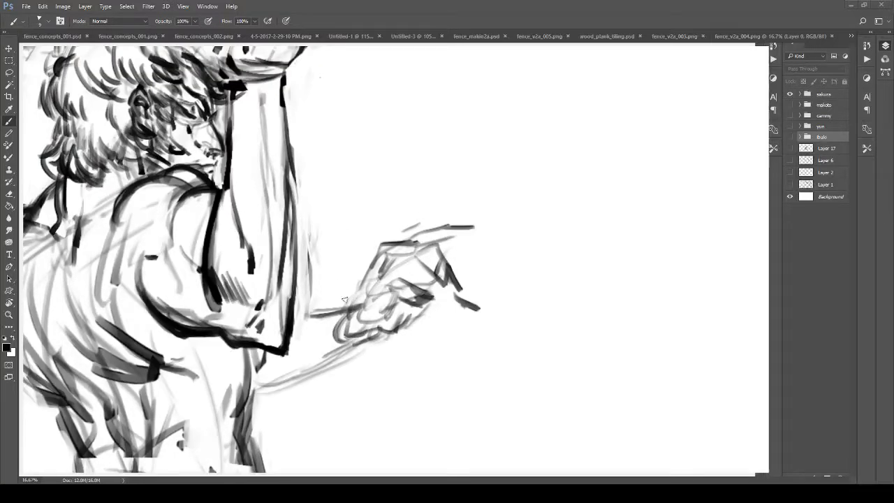
mouse_move(368, 298)
left_mouse_down()
mouse_move(396, 276)
mouse_move(405, 295)
mouse_move(427, 297)
mouse_move(397, 298)
mouse_move(358, 320)
left_mouse_up()
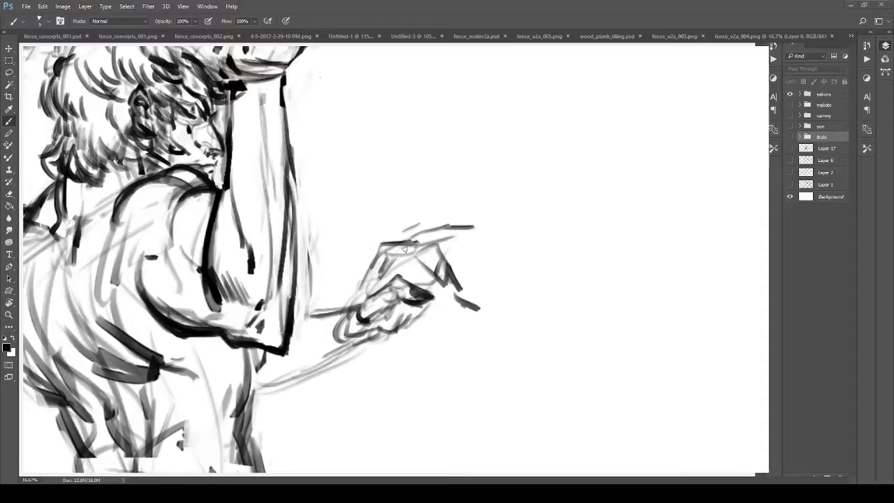
left_click_drag(362, 295, 391, 246)
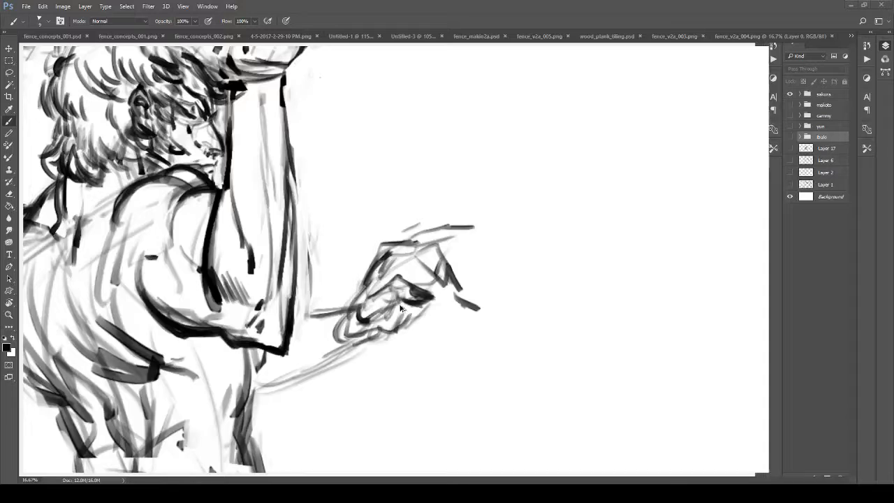
key("ctrl+z")
left_click_drag(380, 291, 399, 266)
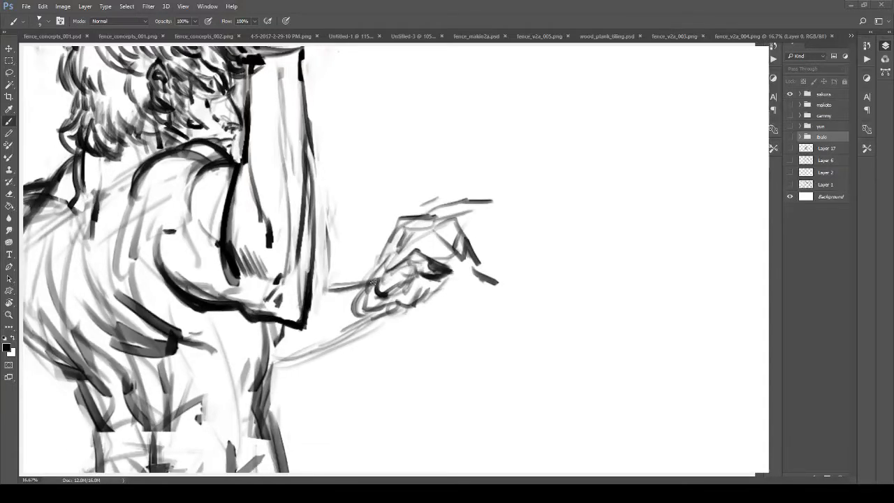
mouse_move(367, 305)
left_mouse_down()
mouse_move(423, 302)
mouse_move(447, 276)
mouse_move(414, 313)
left_mouse_up()
mouse_move(394, 271)
left_mouse_down()
mouse_move(427, 273)
mouse_move(387, 312)
mouse_move(395, 280)
mouse_move(379, 318)
left_mouse_up()
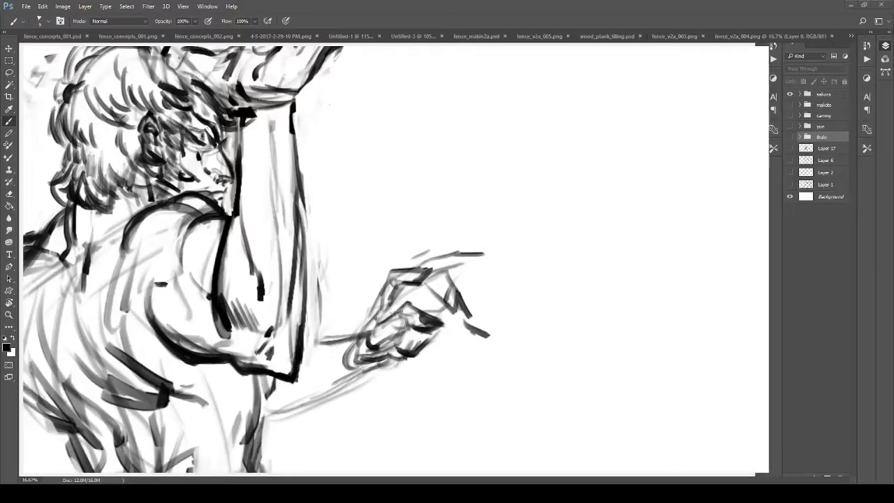
Draw the bent, downward-pointing fingers of the outstretched hand and erase the old straight finger guide lines around them.
mouse_move(413, 288)
left_mouse_down()
mouse_move(445, 278)
mouse_move(452, 314)
left_mouse_up()
mouse_move(441, 280)
left_mouse_down()
mouse_move(467, 323)
mouse_move(458, 327)
mouse_move(465, 339)
left_mouse_up()
mouse_move(465, 309)
left_mouse_down()
mouse_move(468, 342)
mouse_move(475, 323)
left_mouse_up()
key("e")
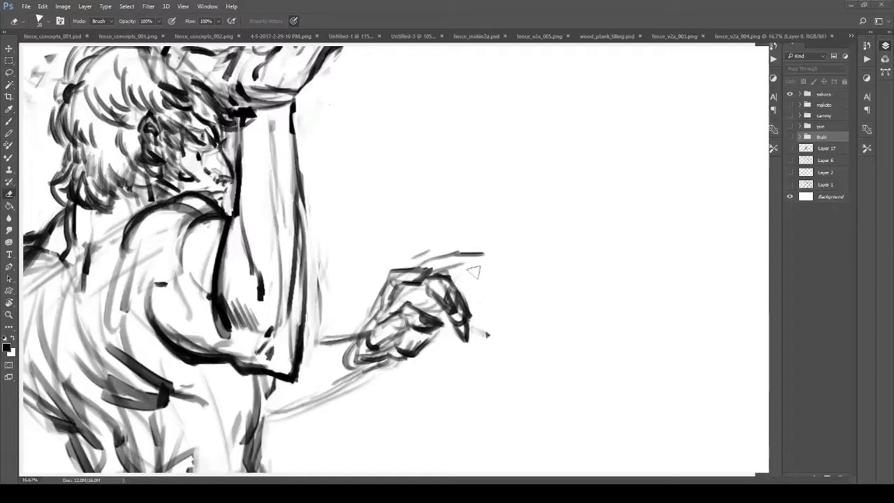
mouse_move(461, 266)
left_mouse_down()
mouse_move(427, 264)
mouse_move(432, 255)
left_mouse_up()
mouse_move(463, 252)
left_mouse_down()
mouse_move(502, 266)
mouse_move(429, 250)
left_mouse_up()
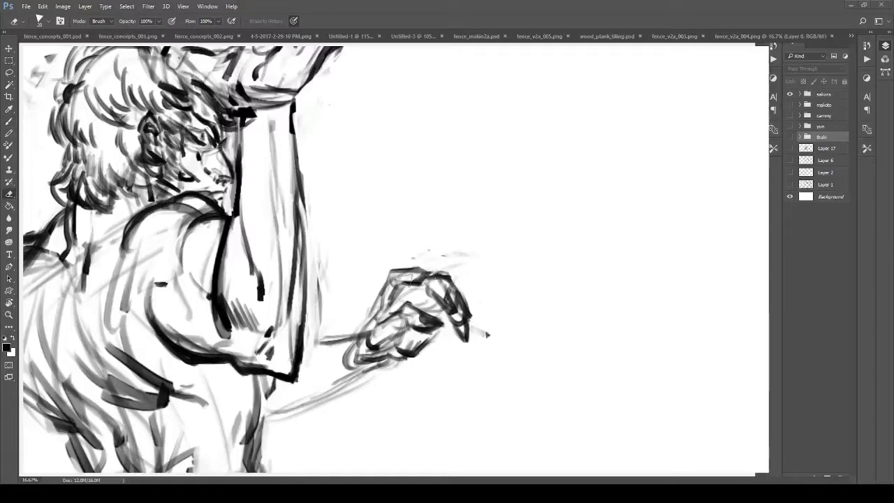
Add dark accent strokes between the fingers and across the palm of the outstretched hand.
key("b")
mouse_move(402, 284)
left_mouse_down()
mouse_move(419, 300)
mouse_move(411, 299)
mouse_move(429, 288)
mouse_move(415, 303)
left_mouse_up()
left_click_drag(394, 332, 418, 320)
mouse_move(431, 297)
left_mouse_down()
mouse_move(444, 309)
mouse_move(441, 320)
left_mouse_up()
key("space")
left_click_drag(398, 300, 470, 240)
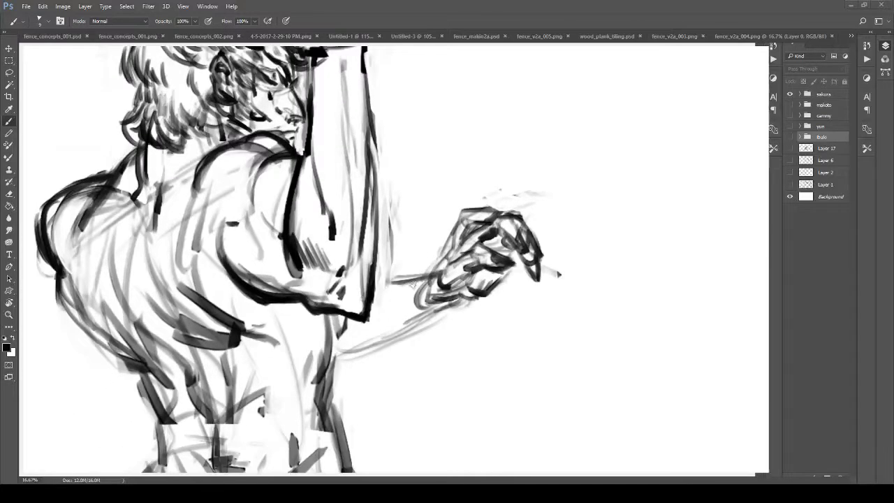
Ink the upper contour of the outstretched forearm and firm up the lines around its wrist.
left_click_drag(379, 286, 444, 268)
mouse_move(383, 318)
left_mouse_down()
mouse_move(430, 301)
mouse_move(379, 345)
left_mouse_up()
Try dark curves for the underside of the outstretched forearm, then undo them.
left_click_drag(429, 310, 340, 354)
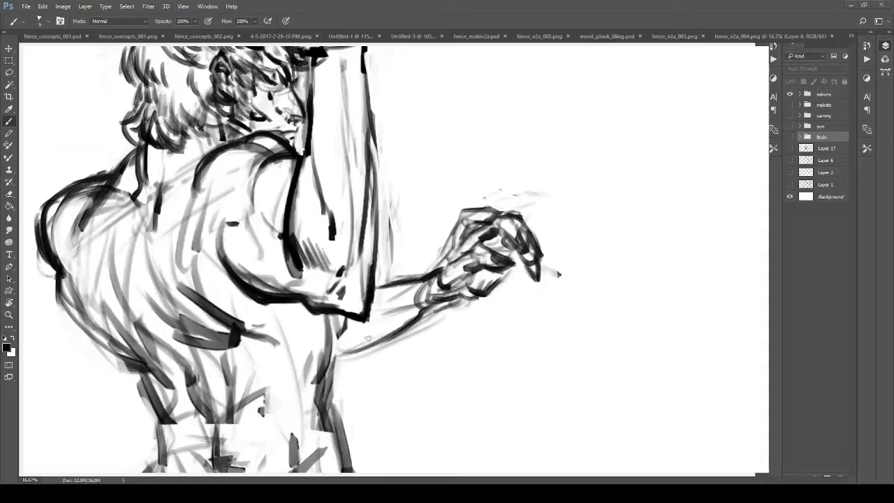
key("ctrl+alt+z")
key("ctrl+alt+z")
key("ctrl+alt+z")
left_click_drag(457, 300, 337, 351)
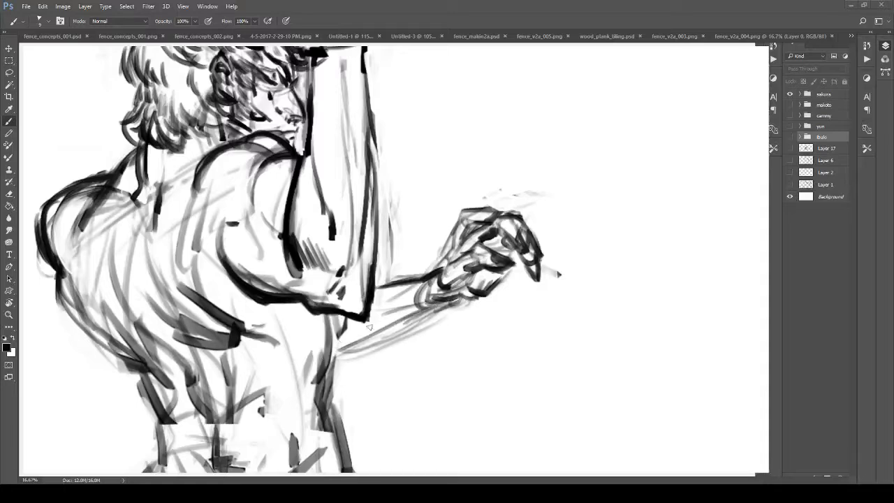
left_click_drag(419, 309, 377, 337)
key("ctrl+alt+z")
key("ctrl+alt+z")
key("ctrl+alt+z")
Ink the underside of the outstretched forearm from wrist to torso and erase faint guide lines in the middle of the back.
mouse_move(459, 300)
left_mouse_down()
mouse_move(338, 359)
mouse_move(402, 339)
mouse_move(491, 279)
mouse_move(558, 302)
left_mouse_up()
left_click_drag(299, 284, 356, 329)
key("e")
mouse_move(328, 300)
left_mouse_down()
mouse_move(313, 245)
mouse_move(327, 195)
left_mouse_up()
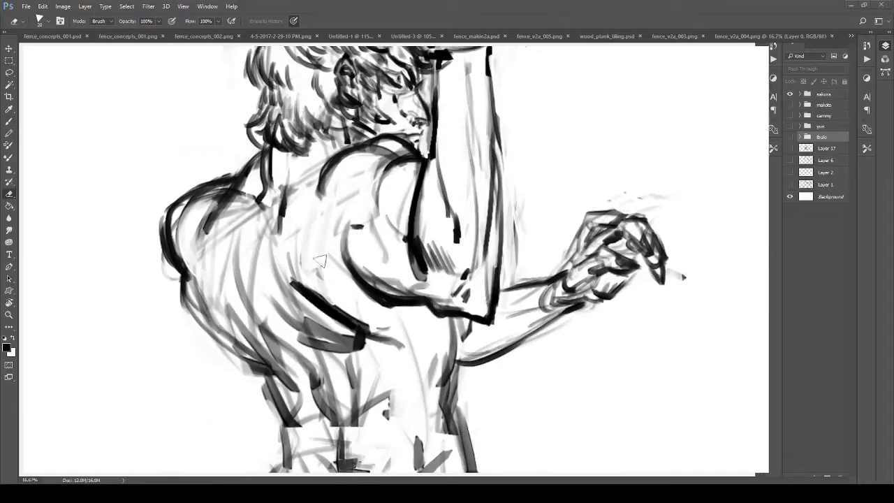
Thicken the outer contour of the back below the shoulder opposite the raised arm, down toward the waist.
key("b")
mouse_move(203, 234)
left_mouse_down()
mouse_move(197, 307)
mouse_move(246, 349)
left_mouse_up()
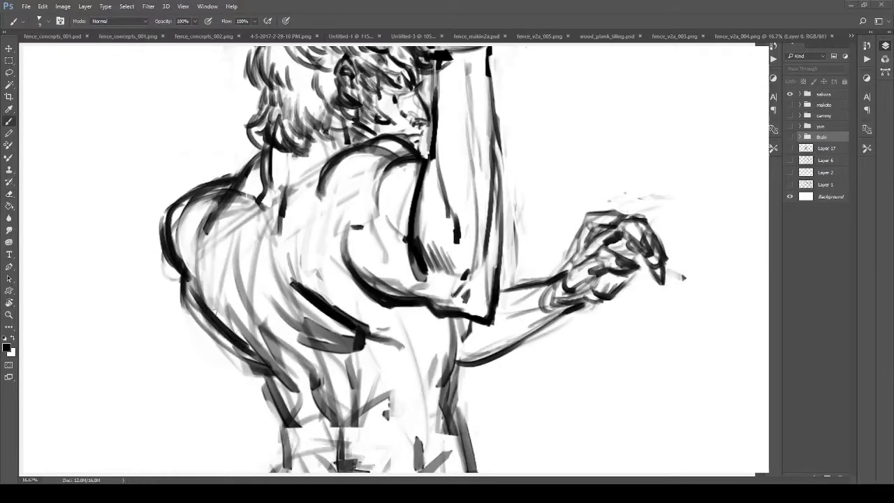
left_click_drag(215, 311, 248, 345)
Try a curved shoulder-blade line on the side opposite the raised arm, then undo it.
left_click_drag(222, 267, 224, 318)
left_click_drag(215, 225, 244, 320)
left_click_drag(231, 279, 237, 329)
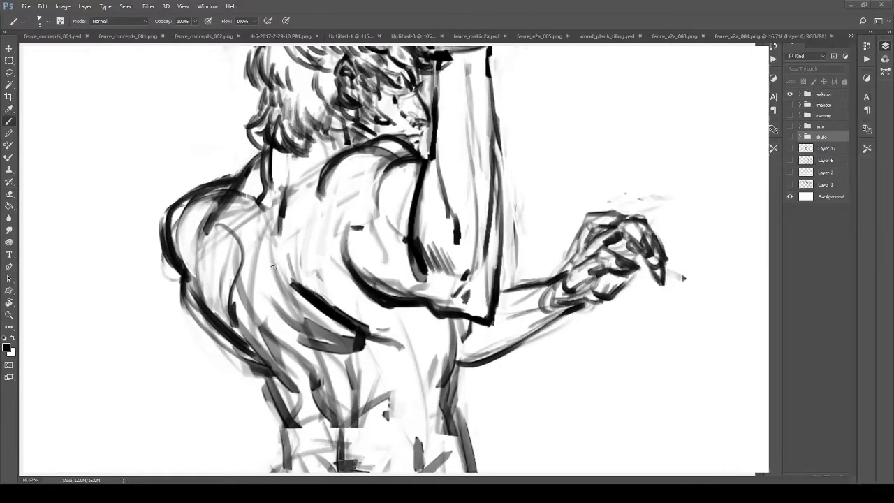
key("ctrl+alt+z")
key("ctrl+alt+z")
Erase stray guide lines around the outer back contour and thin the bold diagonal stroke below the raised arm's shoulder blade.
mouse_move(267, 271)
left_mouse_down()
mouse_move(249, 210)
mouse_move(251, 279)
mouse_move(240, 251)
mouse_move(299, 262)
mouse_move(291, 272)
left_mouse_up()
left_click_drag(291, 271, 309, 289, "ctrl")
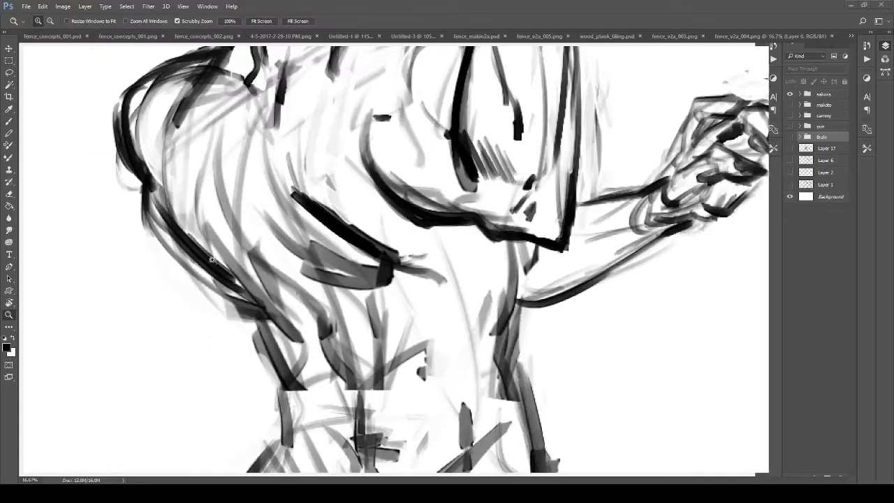
key("e")
mouse_move(208, 301)
left_mouse_down()
mouse_move(234, 312)
mouse_move(211, 265)
left_mouse_up()
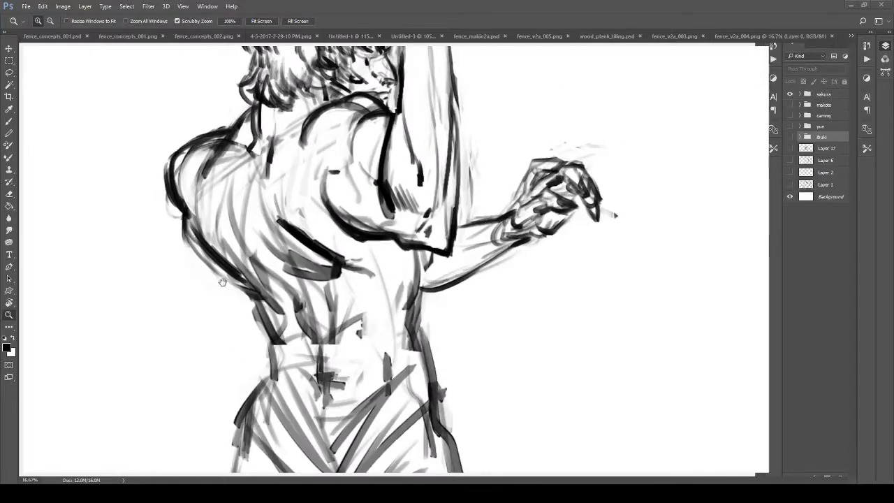
mouse_move(216, 208)
left_mouse_down()
mouse_move(243, 153)
mouse_move(226, 160)
mouse_move(267, 142)
left_mouse_up()
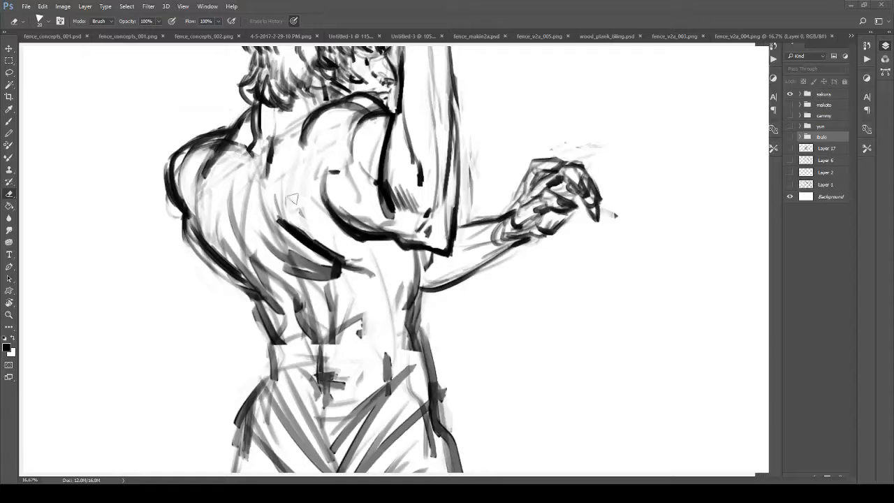
left_click_drag(292, 200, 339, 281)
Add short strokes below the neck and a dark curved line along the lower ribs beside the spine.
key("b")
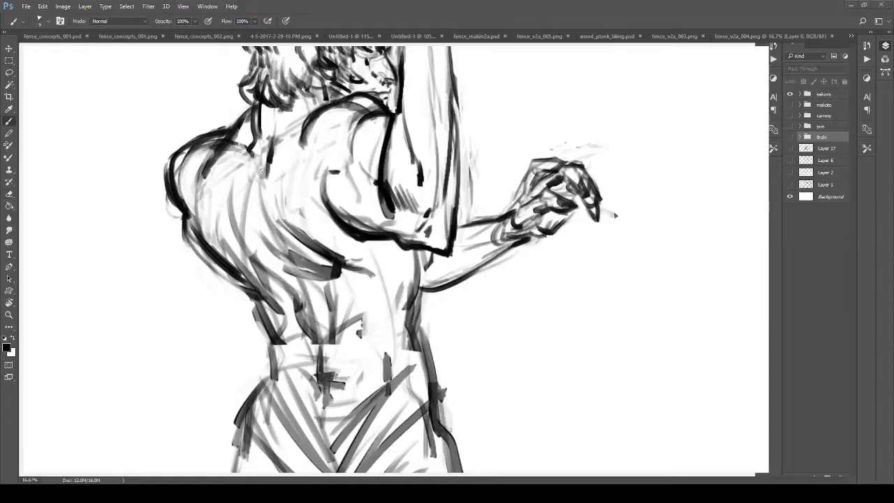
left_click_drag(273, 163, 282, 176)
left_click_drag(265, 239, 301, 301)
mouse_move(286, 173)
left_mouse_down()
mouse_move(254, 132)
mouse_move(271, 188)
left_mouse_up()
mouse_move(232, 129)
left_mouse_down()
mouse_move(195, 134)
mouse_move(196, 282)
left_mouse_up()
key("ctrl+z")
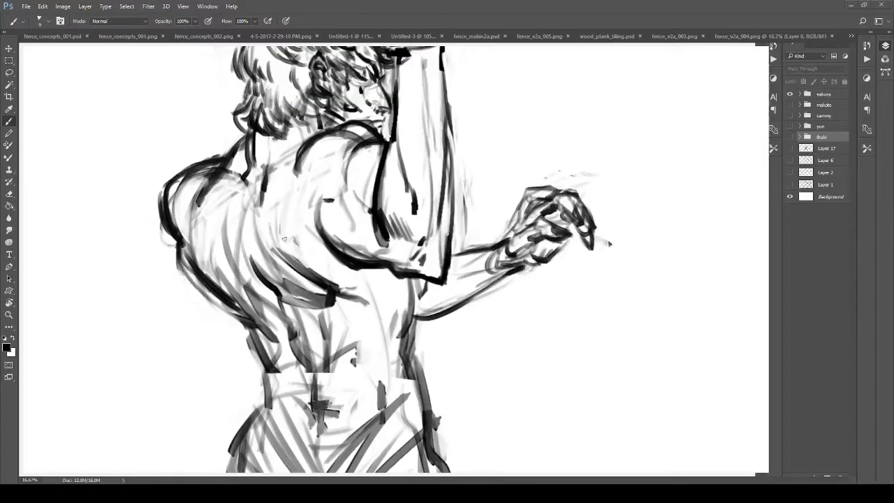
Thicken the diagonal shadow below the raised arm's shoulder blade and hatch muscle lines across the middle of the back.
left_click_drag(302, 346, 298, 276)
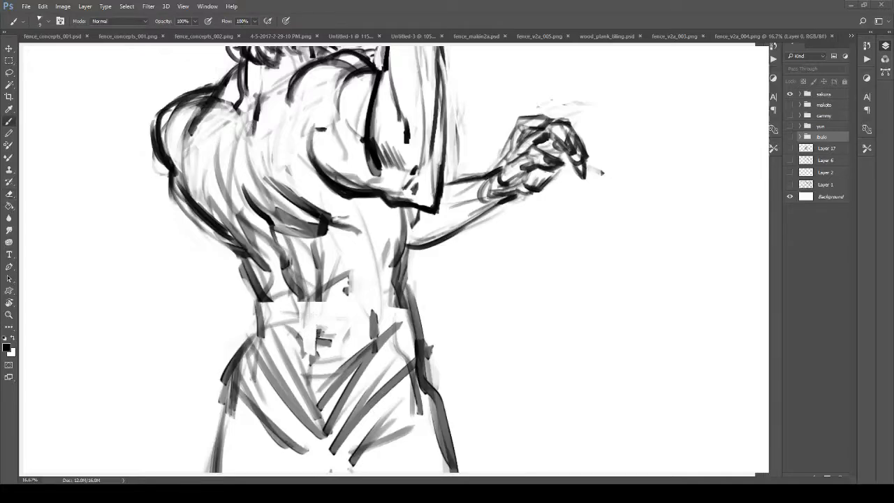
mouse_move(283, 201)
left_mouse_down()
mouse_move(318, 222)
mouse_move(286, 199)
left_mouse_up()
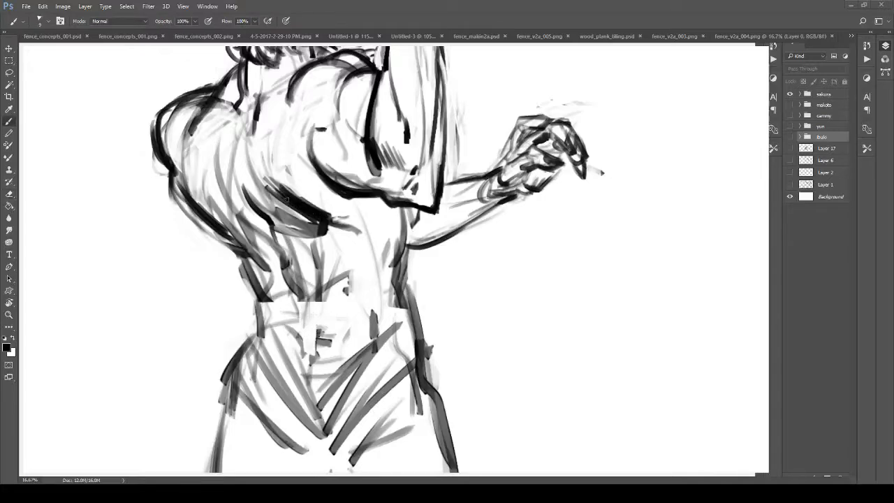
left_click_drag(211, 163, 218, 208)
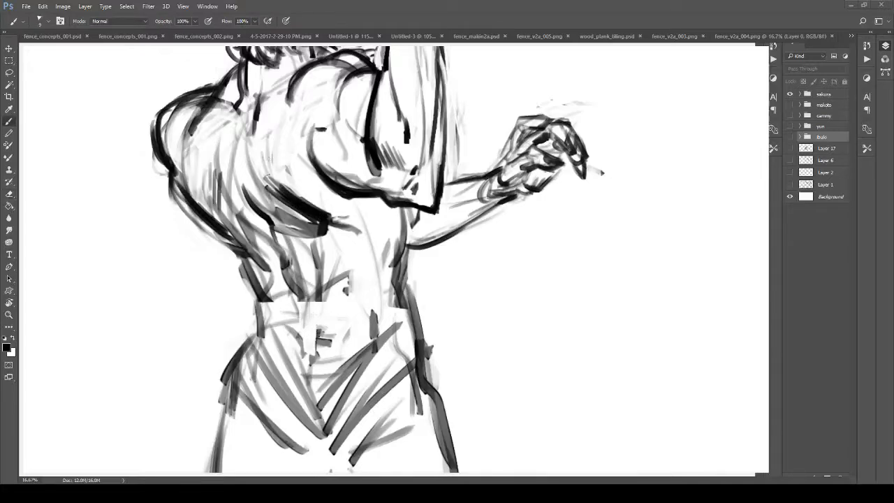
mouse_move(243, 134)
left_mouse_down()
mouse_move(254, 204)
mouse_move(284, 238)
left_mouse_up()
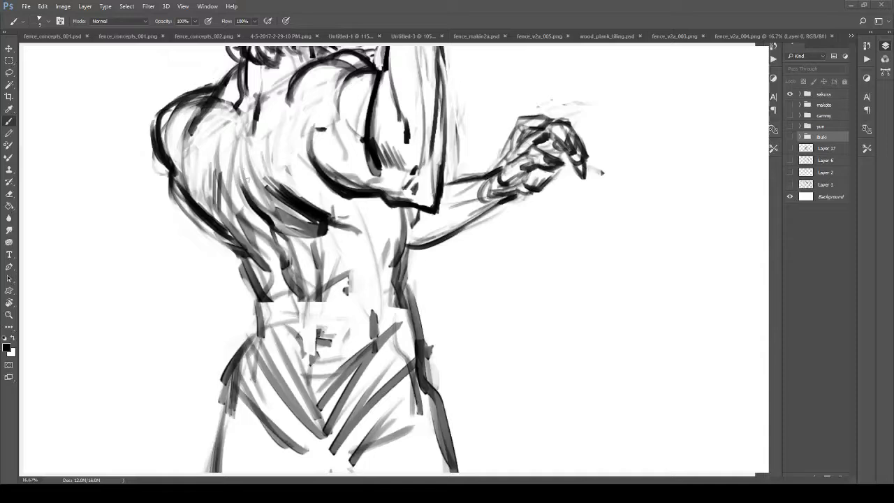
mouse_move(259, 113)
left_mouse_down()
mouse_move(272, 160)
mouse_move(274, 147)
left_mouse_up()
Try a long curved spine line from the base of the neck down to the hips, then undo it.
left_click_drag(251, 117, 314, 388)
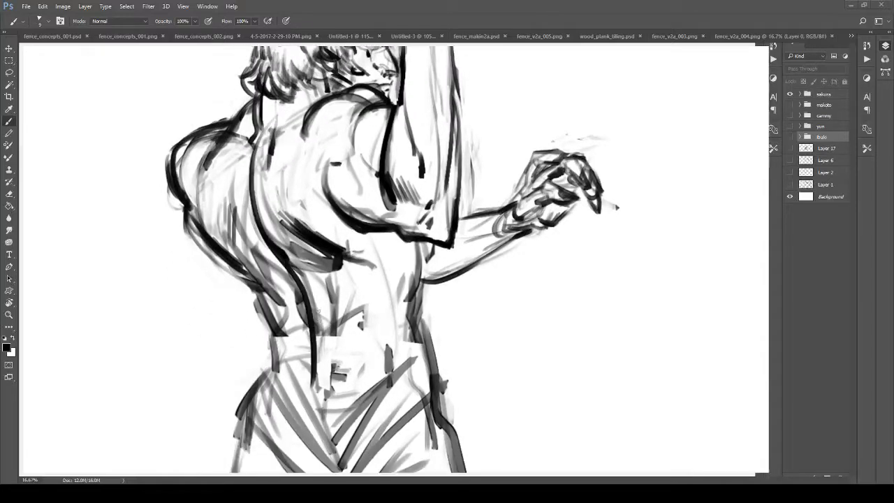
key("ctrl+z")
left_click_drag(252, 116, 323, 429)
key("ctrl+z")
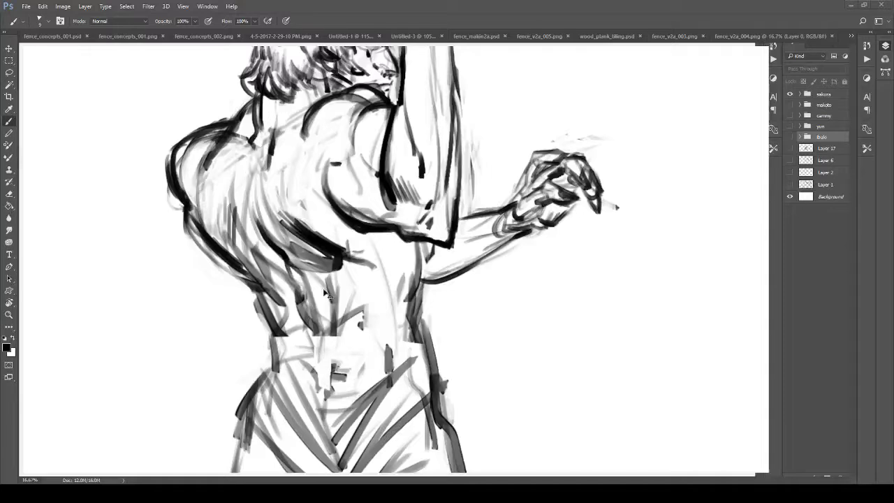
Sketch a curved row of short marks in the empty space beside the back, then erase them.
left_click_drag(254, 221, 255, 172)
left_click_drag(126, 234, 128, 254)
left_click_drag(129, 318, 194, 412)
key("e")
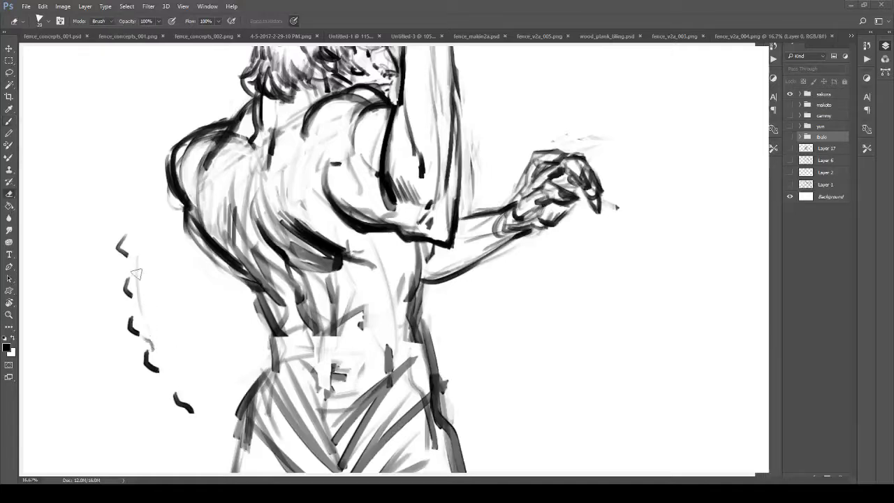
mouse_move(136, 282)
left_mouse_down()
mouse_move(120, 241)
mouse_move(124, 289)
mouse_move(175, 356)
left_mouse_up()
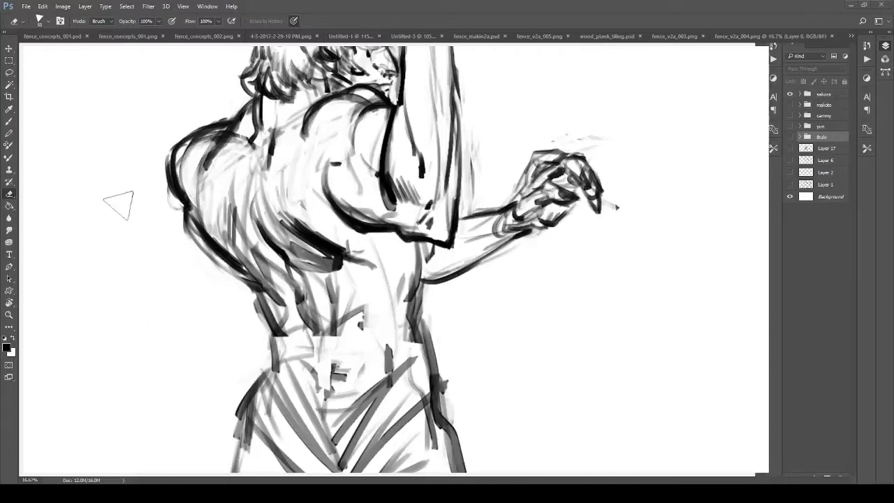
Erase the heavy strokes around the waist and lower back to clear that area for redrawing.
key("b")
left_click_drag(281, 316, 269, 238)
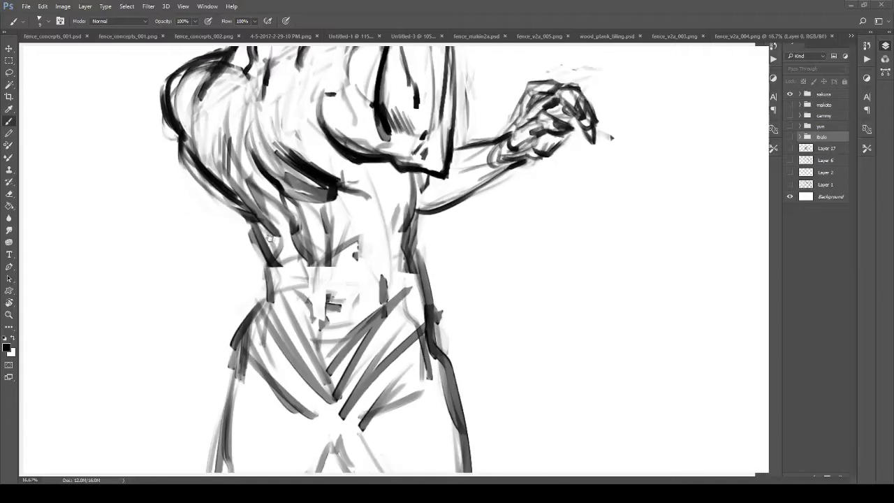
mouse_move(326, 214)
left_mouse_down()
mouse_move(318, 174)
mouse_move(318, 231)
left_mouse_up()
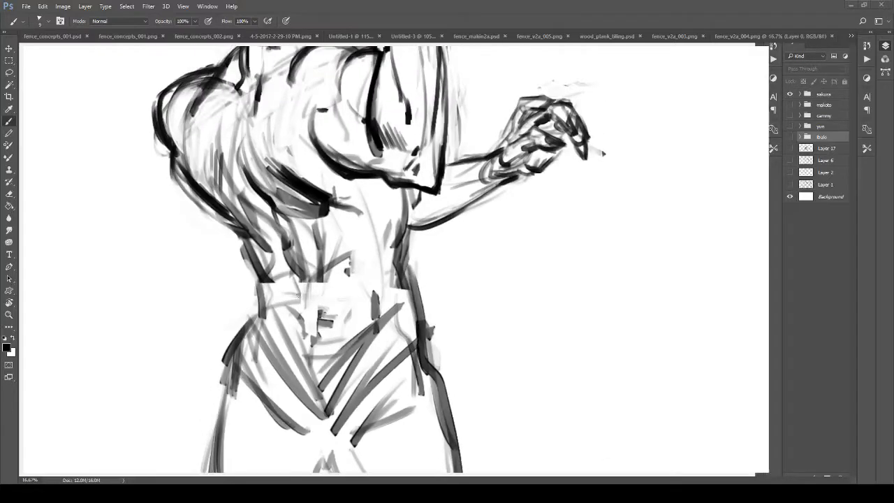
key("e")
mouse_move(300, 318)
left_mouse_down()
mouse_move(244, 272)
mouse_move(301, 273)
mouse_move(327, 241)
left_mouse_up()
Try bold triangular construction lines across the back between the shoulders and lower spine, then undo them.
key("b")
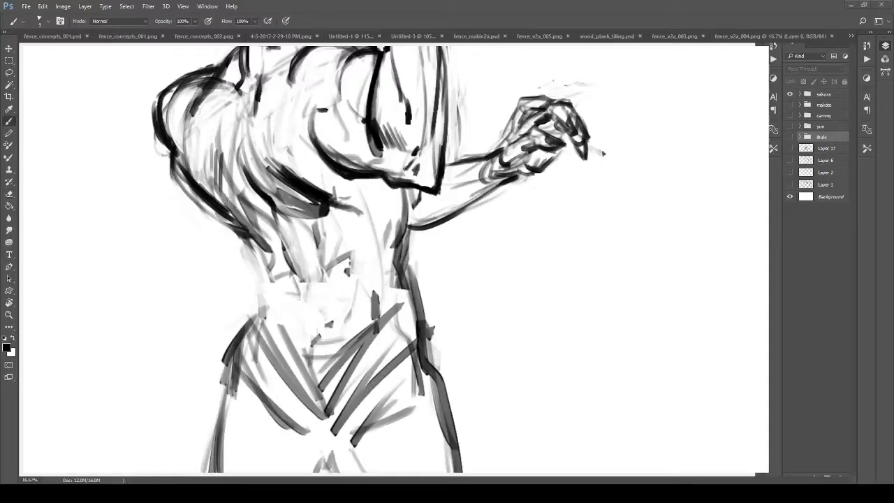
left_click_drag(222, 122, 229, 199)
mouse_move(194, 167)
left_mouse_down()
mouse_move(277, 298)
mouse_move(344, 184)
left_mouse_up()
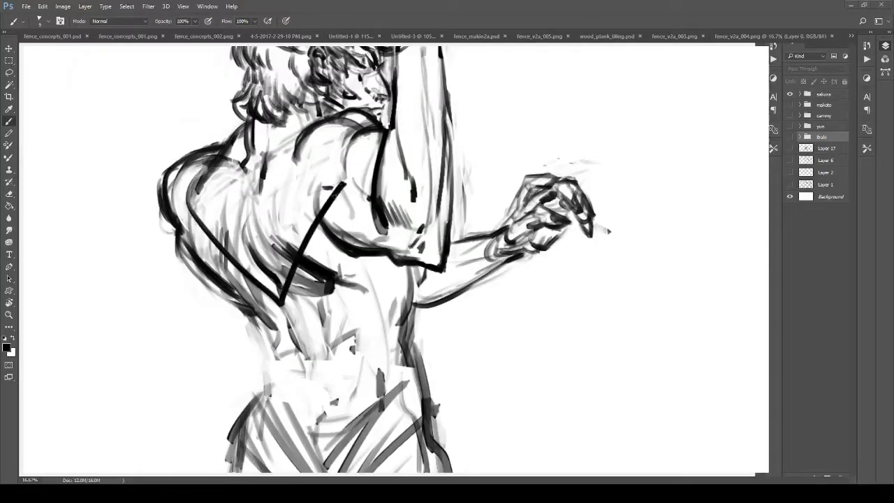
left_click_drag(273, 288, 280, 132)
mouse_move(196, 161)
left_mouse_down()
mouse_move(307, 255)
mouse_move(224, 279)
mouse_move(324, 135)
mouse_move(377, 124)
left_mouse_up()
key("ctrl+z")
Ink the waist contour from the lower ribs to the hip on the side opposite the raised arm.
left_click_drag(238, 259, 248, 222)
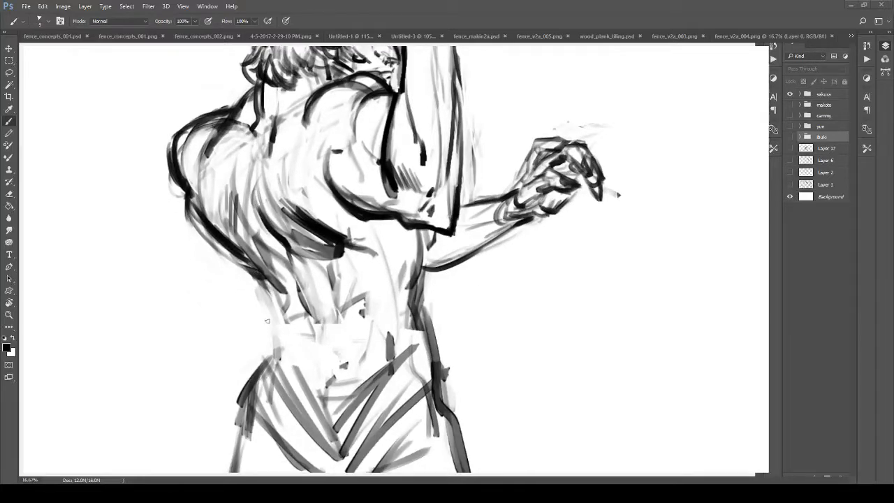
mouse_move(267, 321)
left_mouse_down()
mouse_move(278, 359)
mouse_move(281, 302)
mouse_move(252, 262)
mouse_move(276, 305)
mouse_move(274, 345)
mouse_move(292, 304)
mouse_move(286, 285)
left_mouse_up()
key("e")
key("b")
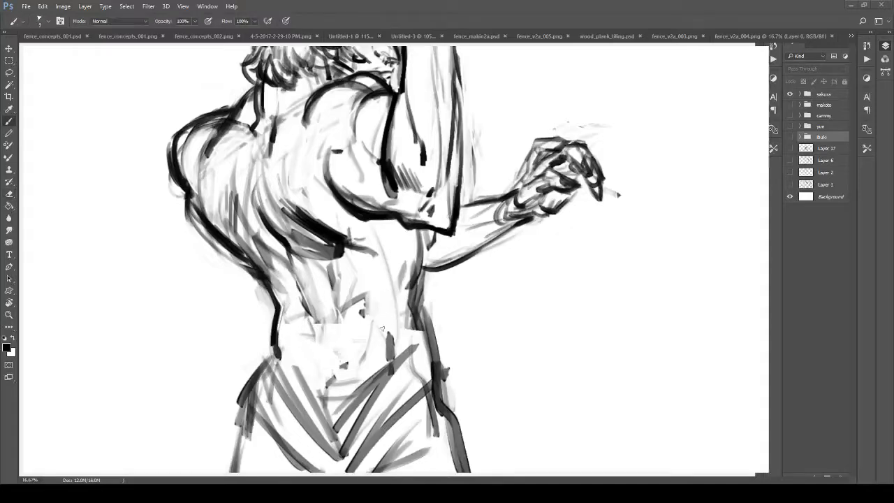
left_click_drag(277, 333, 282, 318)
Mark the lower spine with a short dark stroke and add small dimple marks on both sides of it.
mouse_move(256, 160)
left_mouse_down()
mouse_move(257, 204)
mouse_move(327, 366)
mouse_move(352, 331)
left_mouse_up()
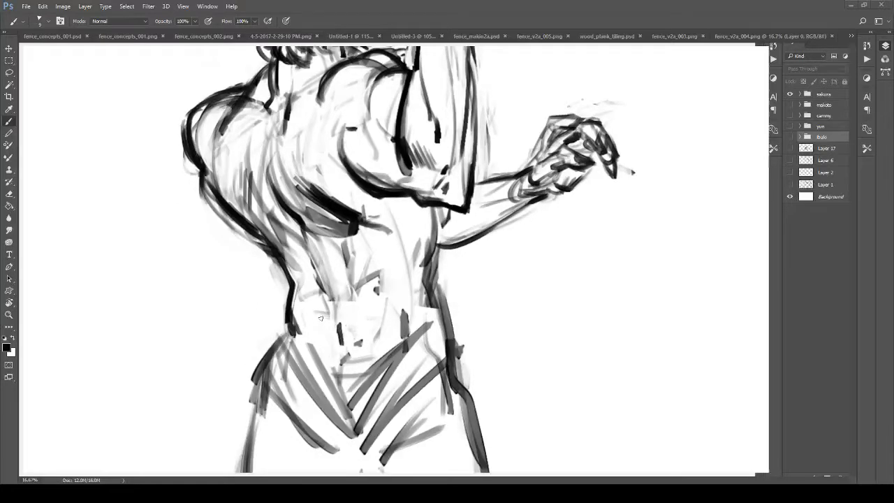
mouse_move(320, 318)
left_mouse_down()
mouse_move(375, 315)
mouse_move(357, 328)
mouse_move(333, 322)
left_mouse_up()
left_click_drag(341, 351, 348, 354)
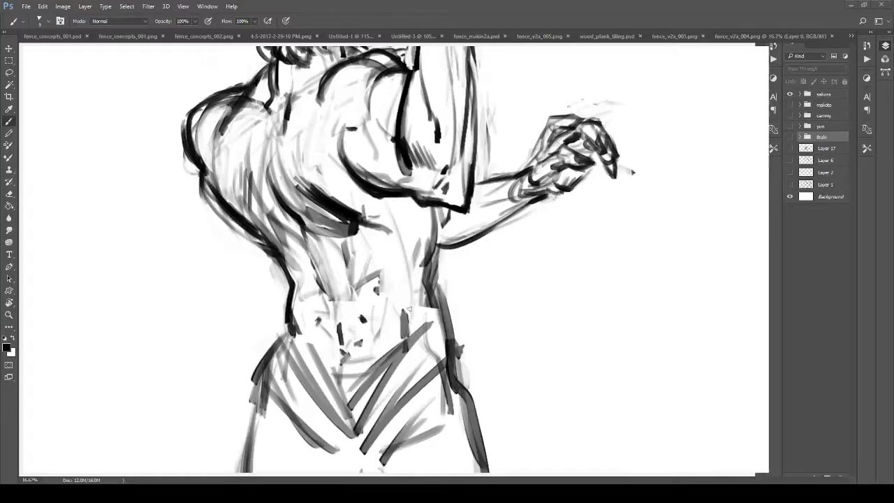
scroll(411, 292, "up", 2)
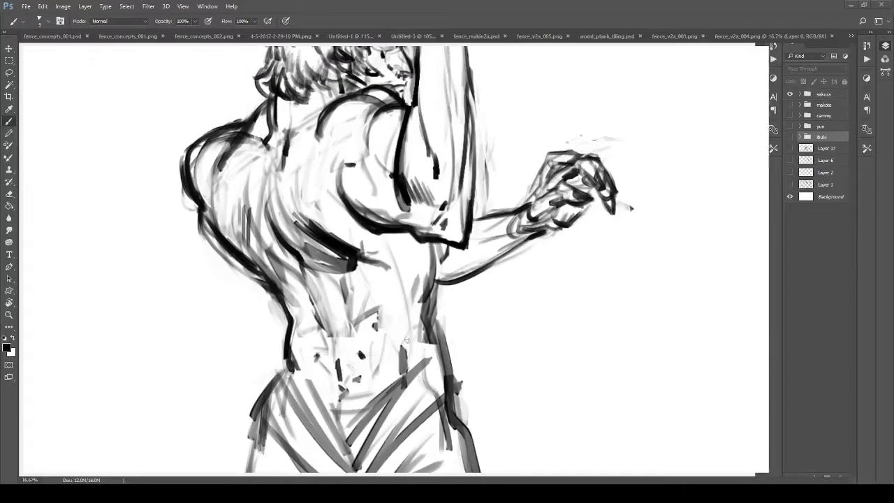
Ink the figure's right torso contour from below the raised arm to the waist, adding a dark oblique muscle line.
mouse_move(406, 340)
left_mouse_down()
mouse_move(428, 288)
mouse_move(408, 322)
left_mouse_up()
mouse_move(433, 255)
left_mouse_down()
mouse_move(428, 299)
mouse_move(441, 354)
left_mouse_up()
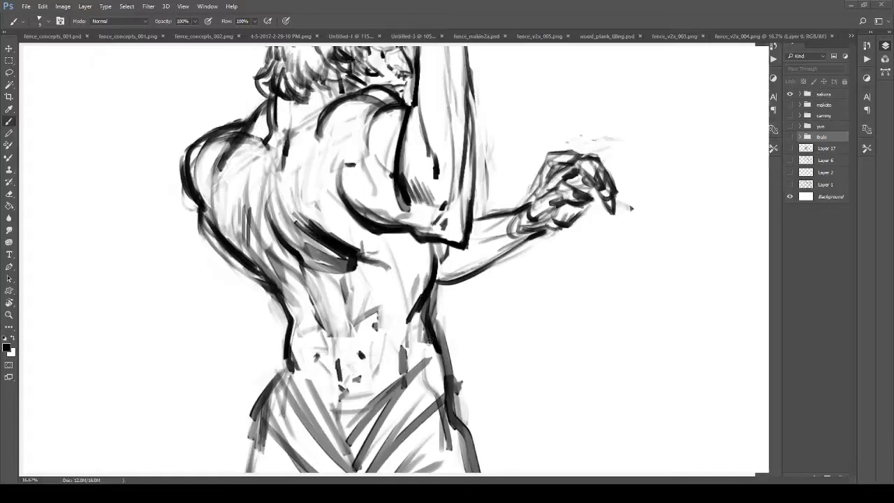
mouse_move(391, 308)
left_mouse_down()
mouse_move(397, 278)
mouse_move(335, 270)
mouse_move(357, 288)
mouse_move(359, 279)
mouse_move(401, 273)
left_mouse_up()
key("b")
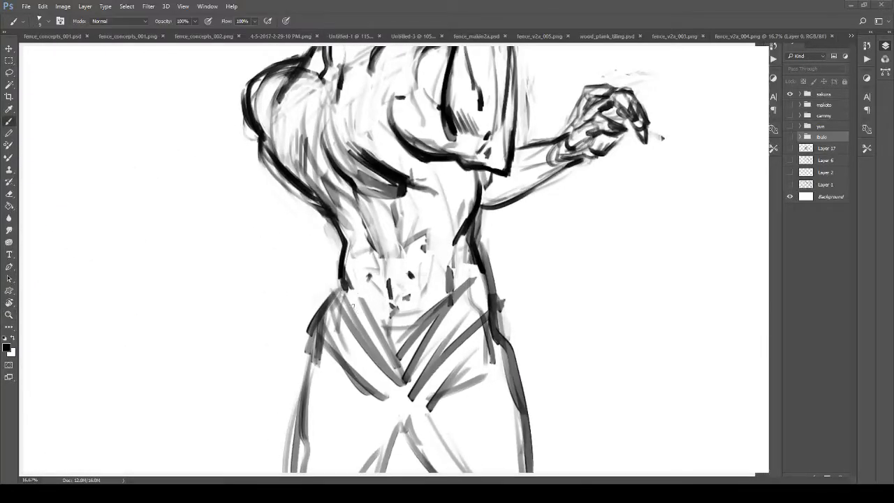
Ink dark diagonal edges for the wrap band running from the left hip down to the crotch.
left_click_drag(383, 348, 355, 287)
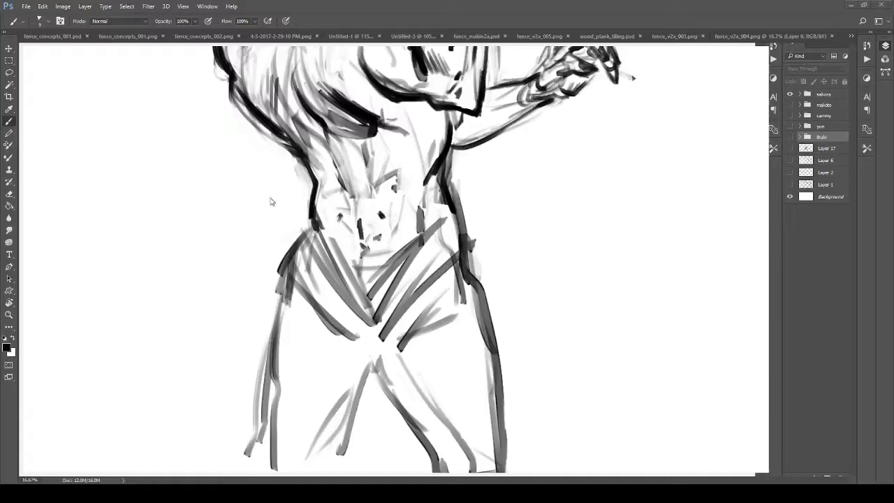
mouse_move(333, 237)
left_mouse_down()
mouse_move(318, 219)
mouse_move(348, 303)
left_mouse_up()
mouse_move(287, 228)
left_mouse_down()
mouse_move(319, 338)
mouse_move(343, 360)
left_mouse_up()
left_click_drag(280, 238, 357, 353)
left_click_drag(322, 328, 363, 350)
left_click_drag(330, 246, 375, 307)
Erase the grey construction strokes inside the left wrap band and outside the left hip.
key("e")
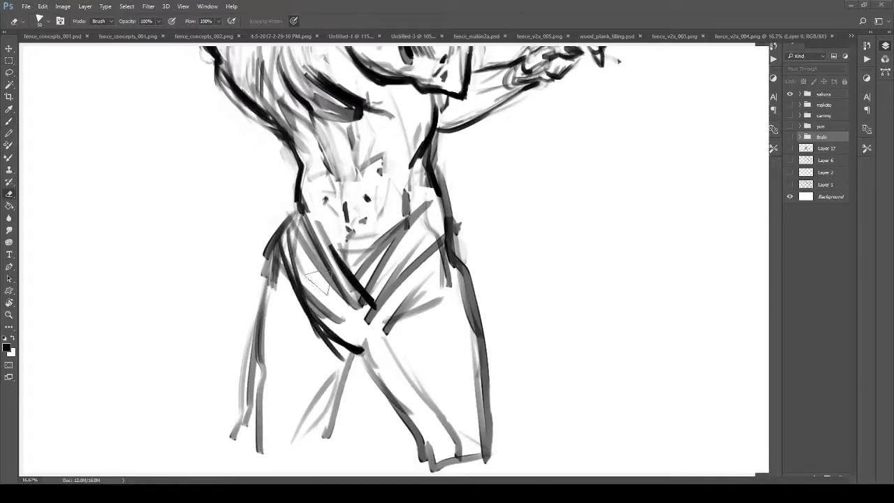
left_click_drag(306, 260, 343, 316)
left_click_drag(258, 232, 264, 271)
Ink the upper edge of the right wrap band from the right hip to the lower back.
key("b")
mouse_move(433, 187)
left_mouse_down()
mouse_move(342, 258)
mouse_move(451, 185)
left_mouse_up()
mouse_move(365, 299)
left_mouse_down()
mouse_move(380, 324)
mouse_move(366, 331)
left_mouse_up()
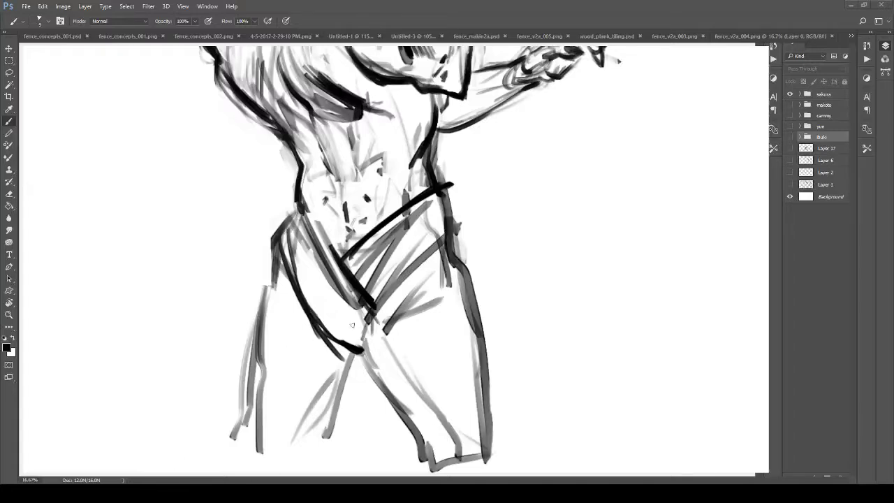
Reinforce both edges of the left wrap band with dark strokes and erase the grey construction lines across the right hip.
left_click_drag(361, 338, 385, 380)
mouse_move(336, 263)
left_mouse_down()
mouse_move(373, 360)
mouse_move(365, 350)
left_mouse_up()
left_click_drag(315, 227, 357, 323)
left_click_drag(328, 270, 365, 341)
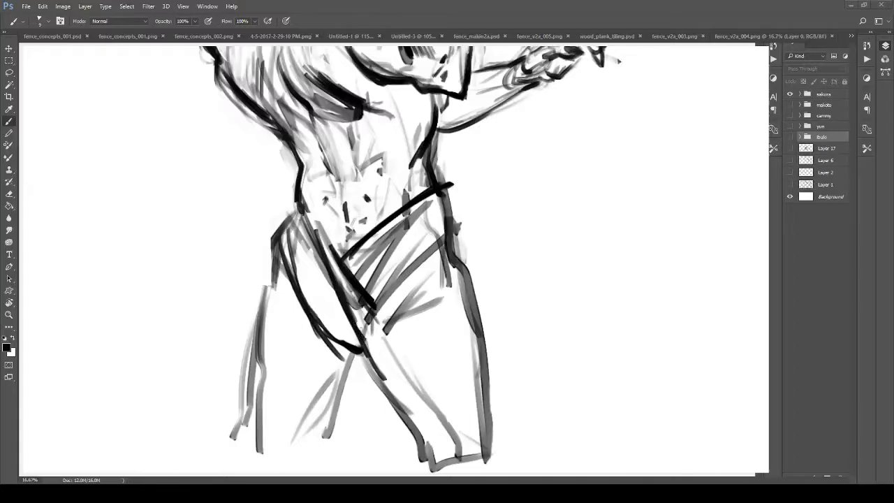
left_click_drag(320, 250, 363, 333)
mouse_move(305, 213)
left_mouse_down()
mouse_move(330, 280)
mouse_move(282, 238)
mouse_move(313, 340)
left_mouse_up()
mouse_move(285, 275)
left_mouse_down()
mouse_move(312, 326)
mouse_move(370, 362)
left_mouse_up()
key("e")
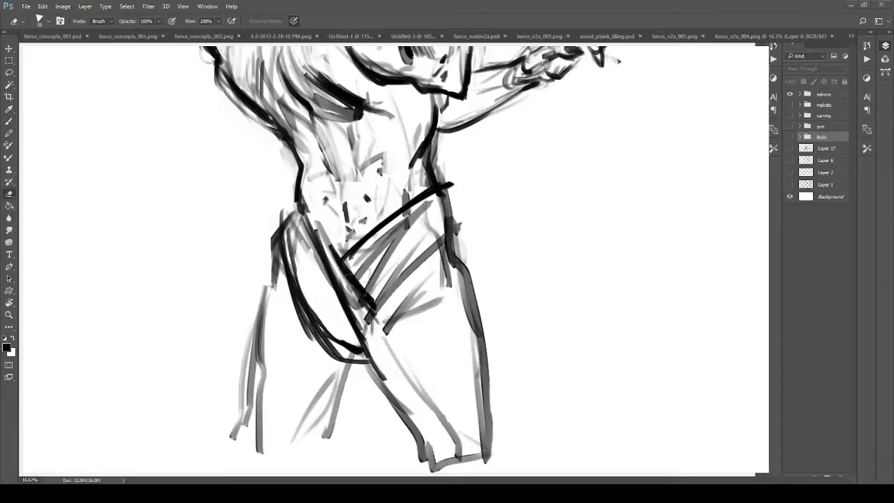
mouse_move(363, 311)
left_mouse_down()
mouse_move(370, 273)
mouse_move(402, 231)
mouse_move(391, 335)
mouse_move(419, 269)
left_mouse_up()
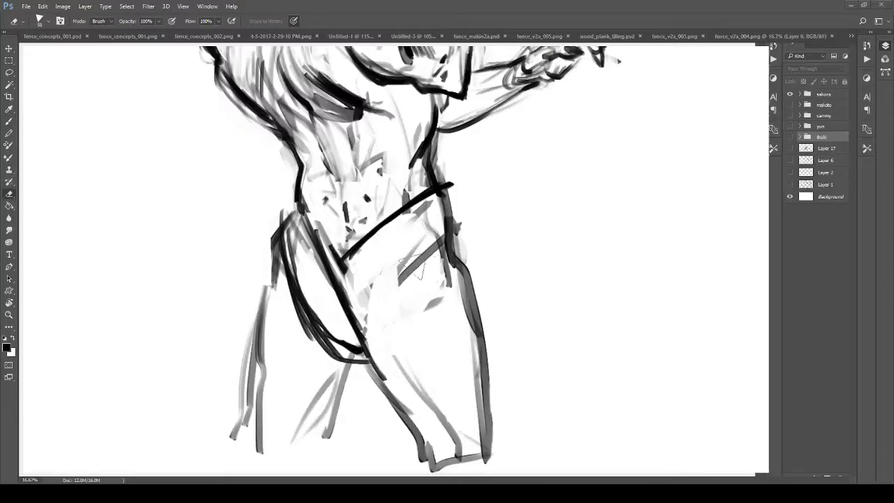
Sketch the rounded outer contour of the left hip and buttock, and clean away surplus strokes inside it.
key("b")
left_click_drag(287, 210, 265, 266)
left_click_drag(283, 227, 264, 307)
left_click_drag(276, 276, 260, 321)
left_click_drag(272, 298, 344, 359)
left_click_drag(362, 289, 361, 320)
key("e")
left_click_drag(271, 278, 282, 319)
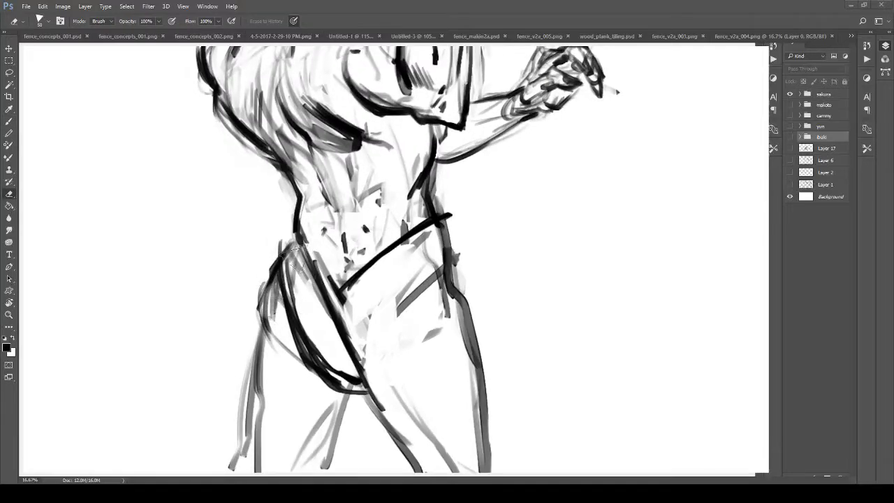
left_click_drag(292, 250, 301, 296)
Ink the lower edge of the right wrap band from hip to crotch and erase the leftover strokes around it.
key("b")
mouse_move(377, 262)
left_mouse_down()
mouse_move(430, 228)
mouse_move(364, 361)
left_mouse_up()
left_click_drag(420, 276, 361, 370)
left_click_drag(445, 262, 362, 369)
key("e")
mouse_move(393, 315)
left_mouse_down()
mouse_move(438, 275)
mouse_move(441, 288)
mouse_move(366, 306)
left_mouse_up()
mouse_move(423, 244)
left_mouse_down()
mouse_move(433, 236)
mouse_move(464, 267)
mouse_move(377, 343)
left_mouse_up()
Darken the left hip's outer contour and trim the heavy strokes along the left wrap band's lower edge.
key("b")
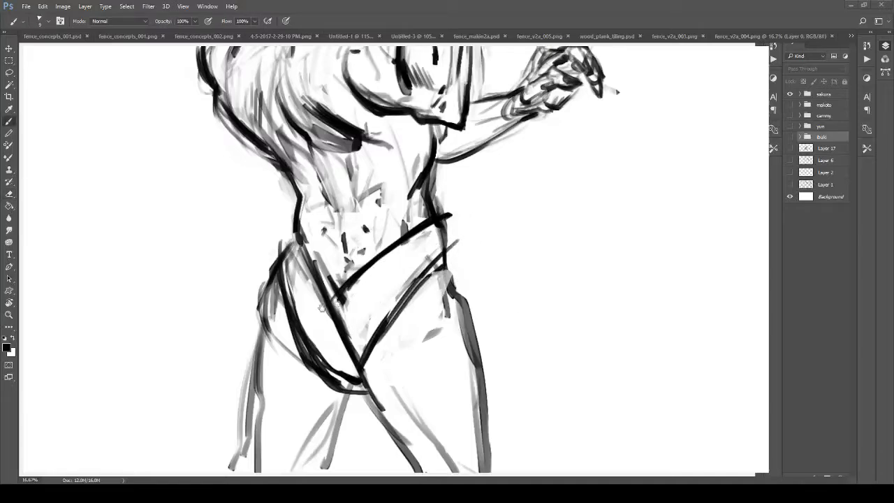
left_click_drag(322, 308, 348, 278)
mouse_move(324, 207)
left_mouse_down()
mouse_move(287, 282)
mouse_move(295, 296)
left_mouse_up()
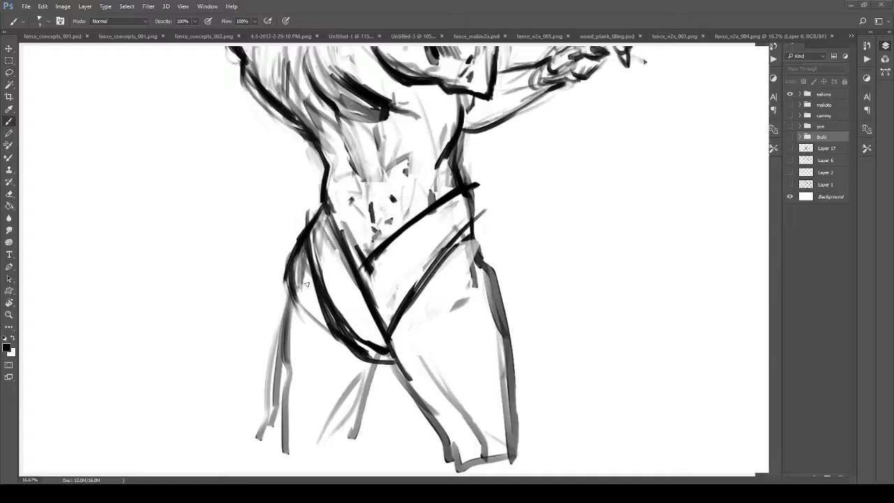
key("e")
mouse_move(307, 253)
left_mouse_down()
mouse_move(324, 237)
mouse_move(372, 312)
mouse_move(341, 322)
mouse_move(370, 370)
left_mouse_up()
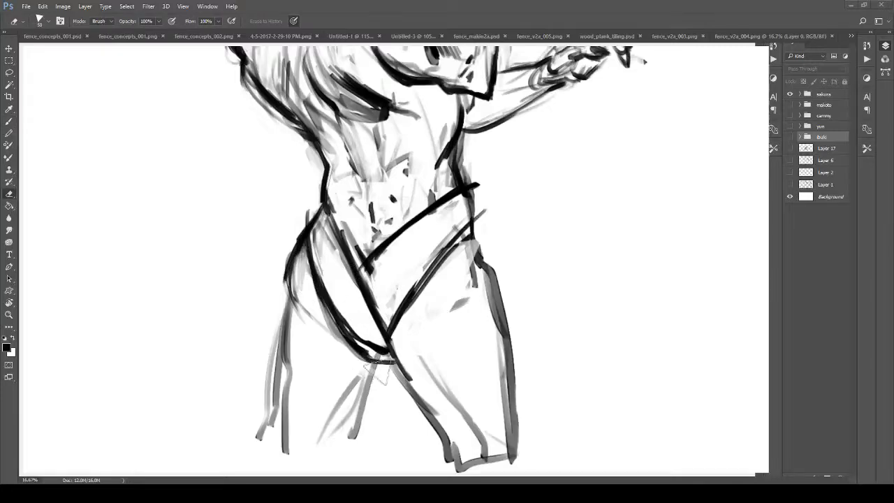
left_click_drag(386, 304, 366, 313)
Add light fold and shading strokes within both wrap bands and beneath the left buttock.
key("b")
left_click_drag(314, 296, 365, 352)
left_click_drag(333, 316, 369, 360)
mouse_move(333, 326)
left_mouse_down()
mouse_move(367, 361)
mouse_move(342, 387)
left_mouse_up()
left_click_drag(346, 273, 429, 217)
left_click_drag(419, 249, 359, 322)
left_click_drag(384, 295, 348, 356)
mouse_move(379, 269)
left_mouse_down()
mouse_move(338, 350)
mouse_move(364, 376)
left_mouse_up()
Ink the right thigh's outer contour below the hip and its inner contour from the crotch downward.
key("z")
left_click_drag(371, 312, 342, 298)
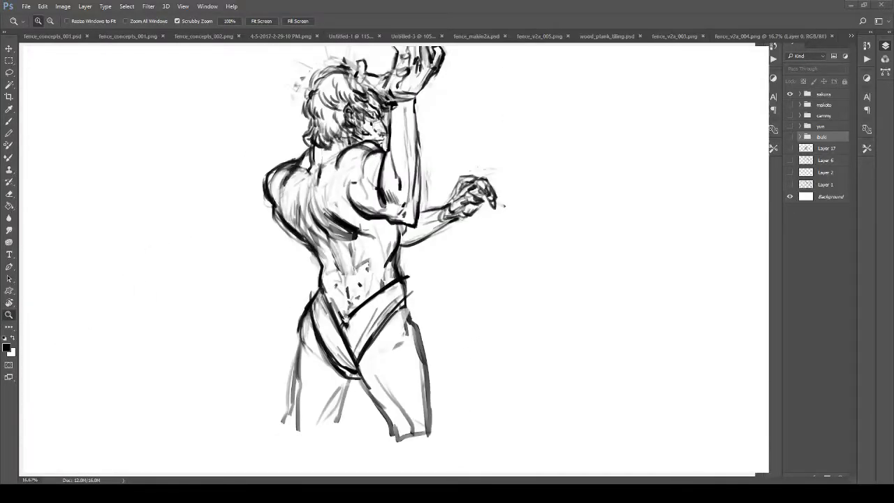
left_click_drag(401, 337, 387, 260)
mouse_move(386, 260)
left_mouse_down()
mouse_move(398, 258)
mouse_move(422, 311)
left_mouse_up()
key("b")
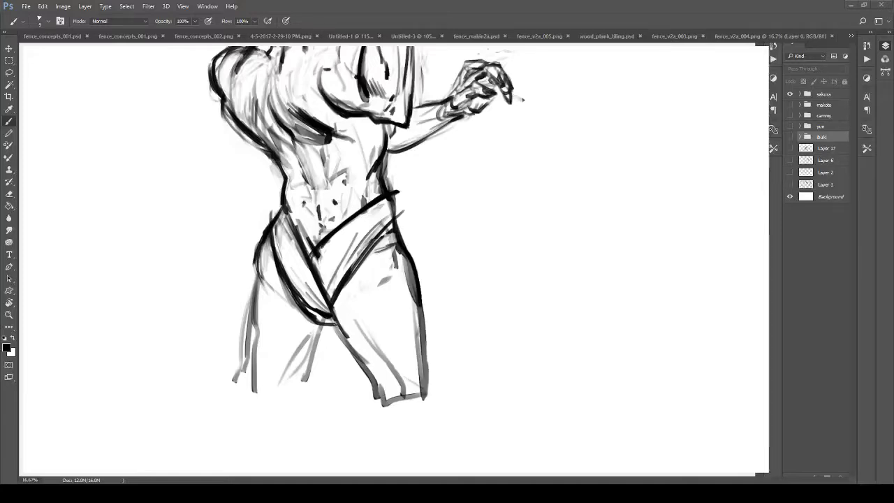
left_click_drag(336, 324, 369, 355)
mouse_move(331, 312)
left_mouse_down()
mouse_move(376, 361)
mouse_move(383, 390)
left_mouse_up()
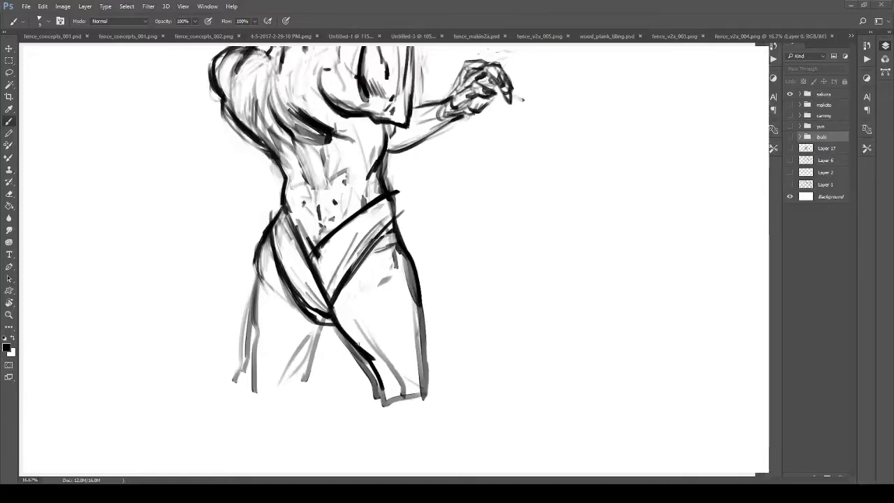
left_click_drag(367, 361, 382, 394)
left_click_drag(331, 320, 377, 376)
left_click_drag(349, 324, 390, 413)
Draw the left thigh's inner contour from the crotch downward and clean up the strokes beside it.
mouse_move(329, 342)
left_mouse_down()
mouse_move(351, 317)
mouse_move(327, 358)
left_mouse_up()
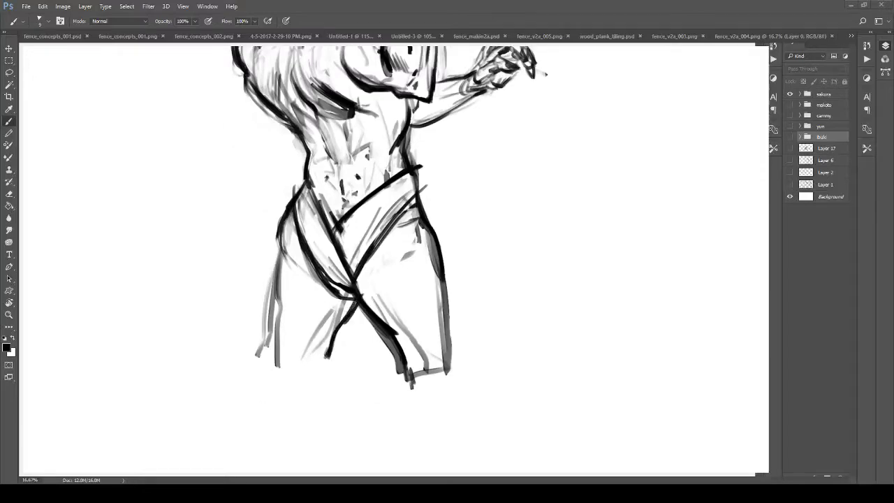
left_click_drag(327, 291, 338, 356)
mouse_move(341, 298)
left_mouse_down()
mouse_move(320, 296)
mouse_move(319, 310)
mouse_move(339, 330)
mouse_move(343, 311)
mouse_move(330, 326)
mouse_move(350, 320)
mouse_move(340, 344)
left_mouse_up()
key("e")
key("b")
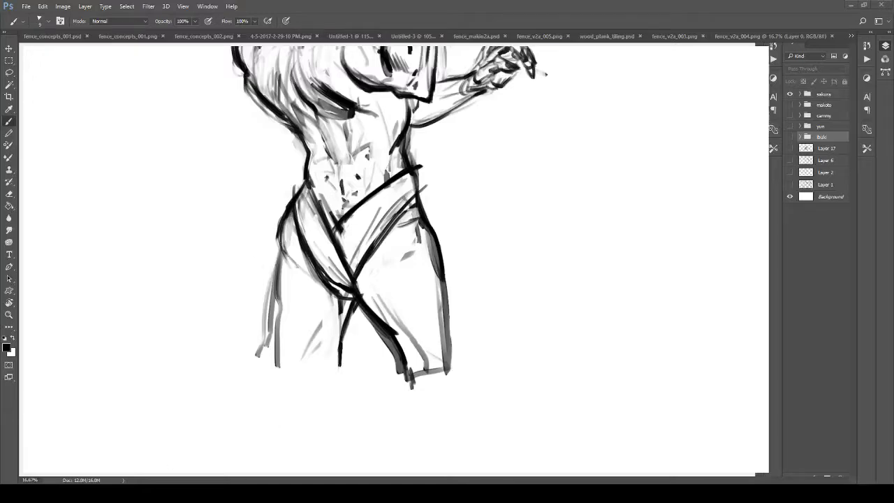
Ink the left thigh's outer contour as a curve from the hip tapering toward the knee.
mouse_move(311, 259)
left_mouse_down()
mouse_move(287, 276)
mouse_move(292, 283)
left_mouse_up()
mouse_move(278, 241)
left_mouse_down()
mouse_move(268, 320)
mouse_move(301, 357)
left_mouse_up()
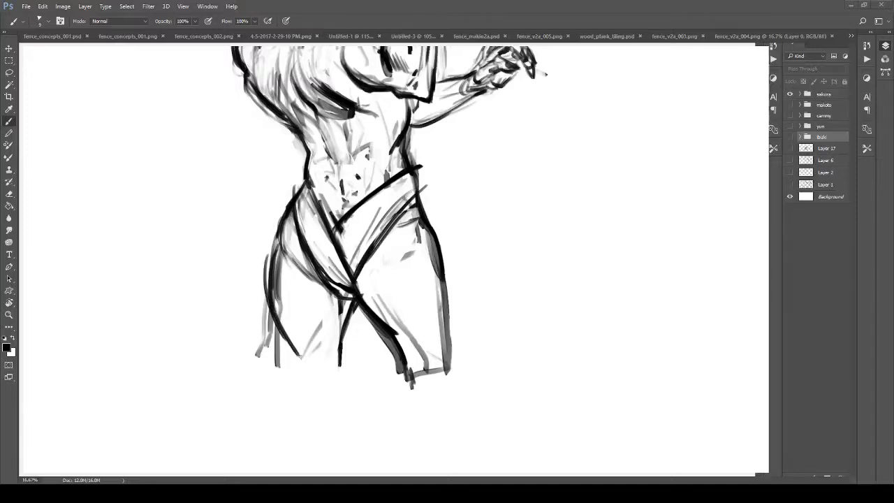
mouse_move(278, 317)
left_mouse_down()
mouse_move(293, 364)
mouse_move(289, 356)
left_mouse_up()
Erase the old grey strokes along the left thigh and at the right thigh's lower end.
key("e")
mouse_move(285, 236)
left_mouse_down()
mouse_move(264, 357)
mouse_move(260, 310)
mouse_move(282, 374)
left_mouse_up()
left_click_drag(282, 266, 282, 306)
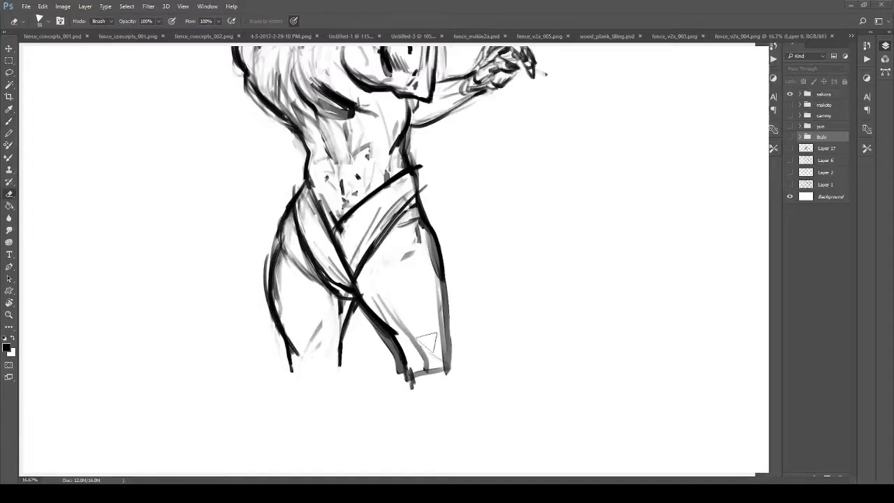
left_click_drag(428, 342, 428, 374)
left_click_drag(434, 311, 437, 365)
Erase the dark marks at the base of the neck and along the upper spine.
key("z")
mouse_move(420, 273)
left_mouse_down()
mouse_move(359, 260)
mouse_move(358, 270)
left_mouse_up()
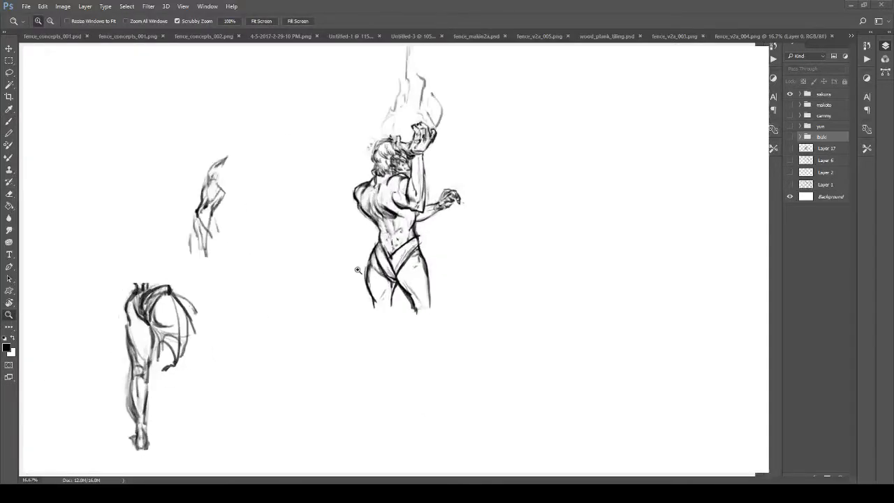
left_click(358, 270)
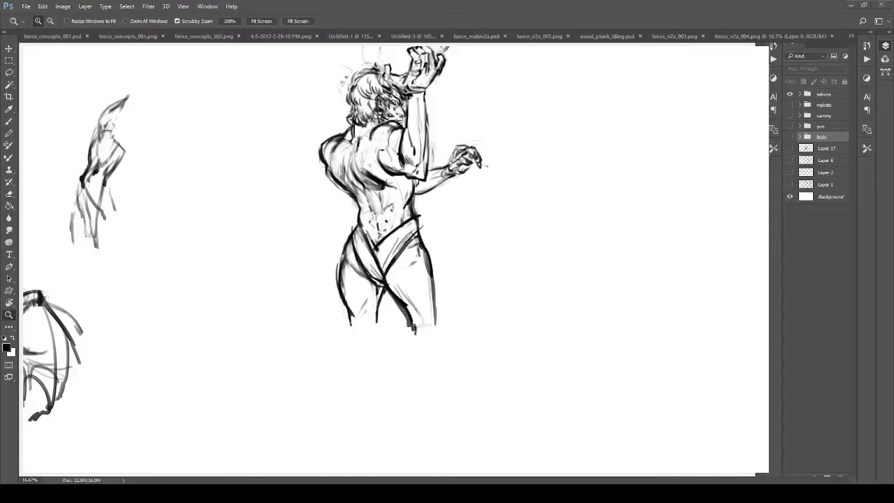
left_click_drag(283, 275, 279, 321)
left_click_drag(380, 188, 420, 189)
mouse_move(336, 188)
left_mouse_down()
mouse_move(350, 234)
mouse_move(372, 232)
mouse_move(358, 313)
left_mouse_up()
key("b")
left_click_drag(345, 231, 350, 311)
left_click_drag(340, 247, 337, 298)
key("e")
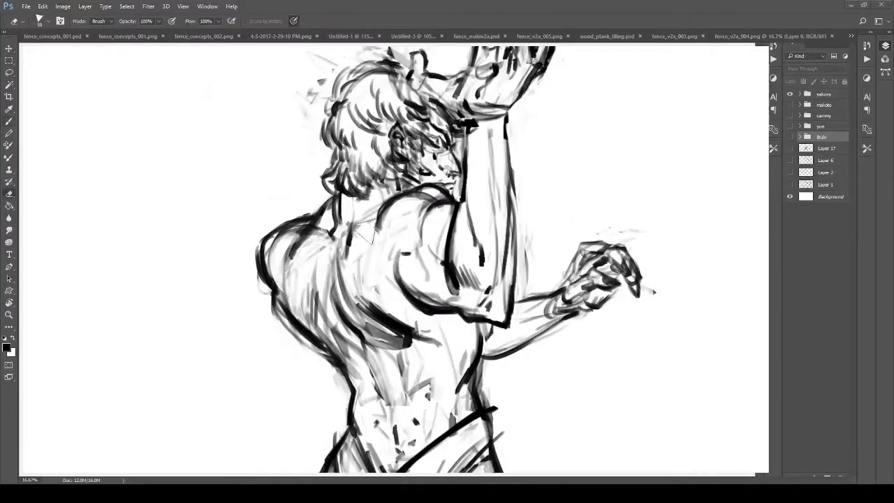
mouse_move(364, 227)
left_mouse_down()
mouse_move(358, 279)
mouse_move(341, 214)
left_mouse_up()
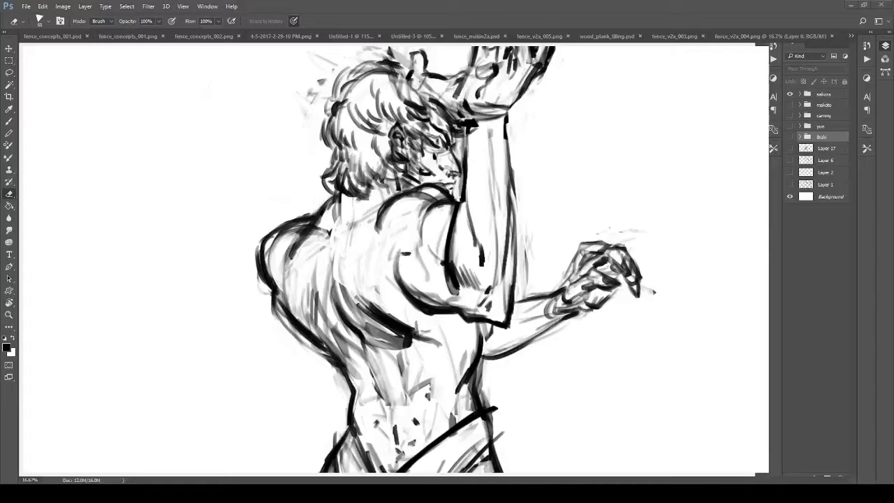
Draw a dark hook at the right shoulder blade's inner edge and a curved trapezius line up toward the neck.
key("b")
left_click_drag(356, 249, 372, 252)
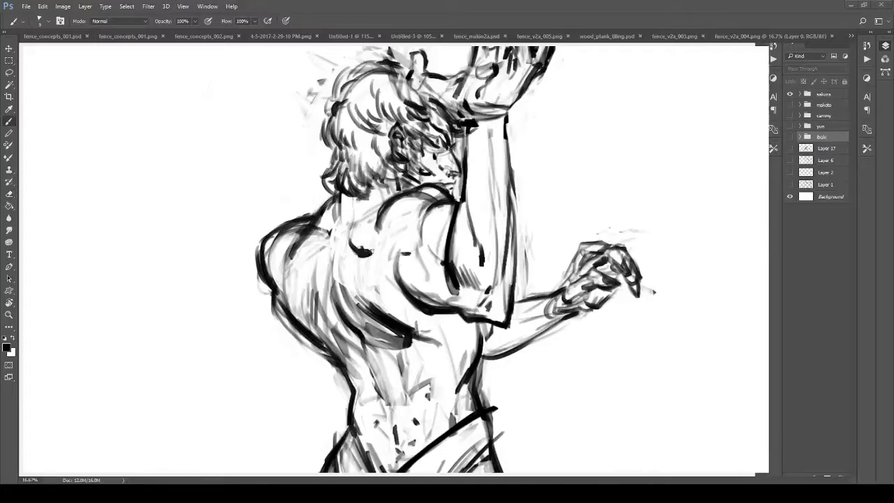
left_click_drag(352, 218, 396, 195)
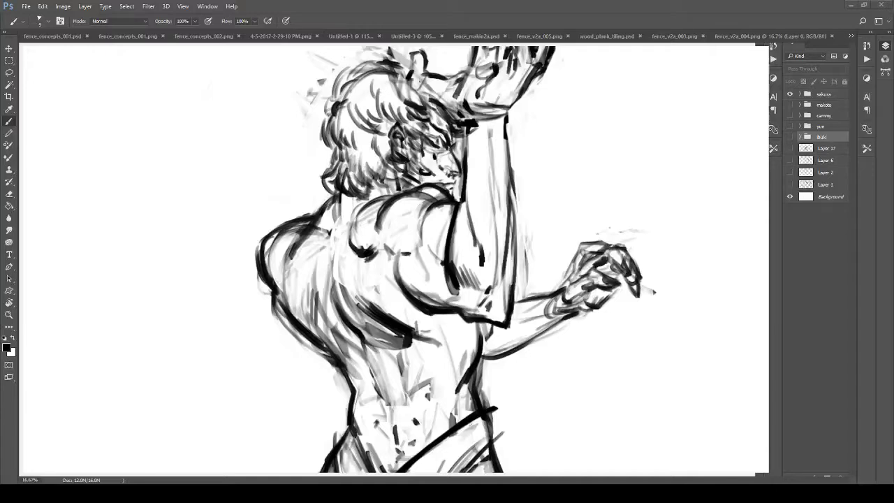
Rework the left shoulder blade with short curved strokes, erasing the heavy lines on top of that shoulder.
left_click_drag(286, 242, 302, 218)
key("e")
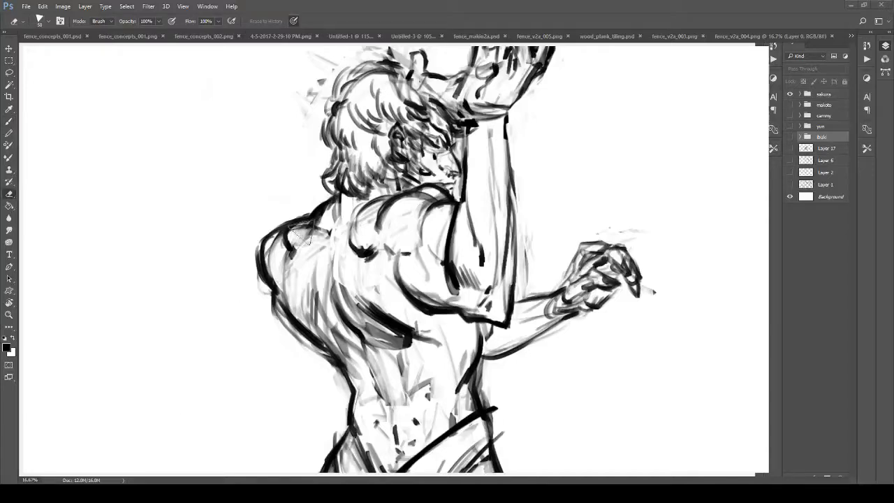
left_click_drag(302, 253, 325, 229)
key("b")
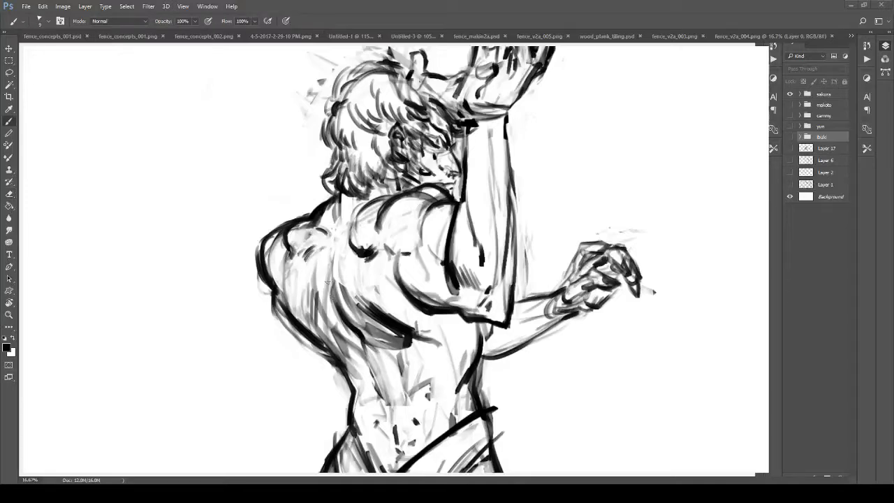
left_click_drag(329, 262, 320, 225)
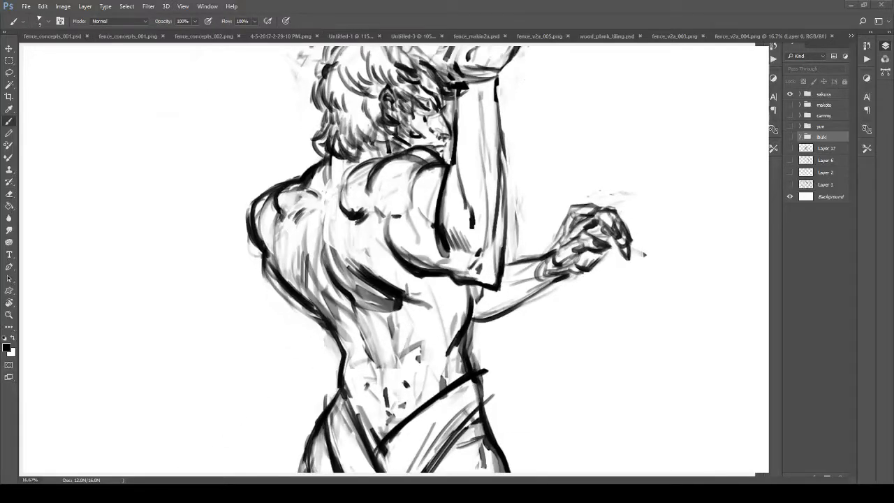
Clean up the spine line between the shoulder blades and lighten the heavy shading on the right mid-back.
key("e")
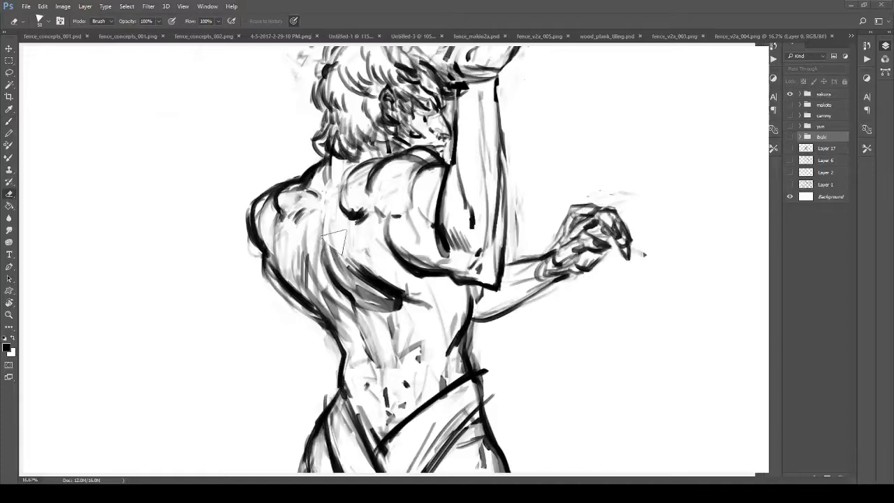
mouse_move(348, 247)
left_mouse_down()
mouse_move(384, 301)
mouse_move(363, 259)
mouse_move(380, 273)
mouse_move(352, 276)
mouse_move(339, 265)
mouse_move(304, 280)
mouse_move(304, 173)
left_mouse_up()
key("b")
left_click_drag(368, 301, 171, 459)
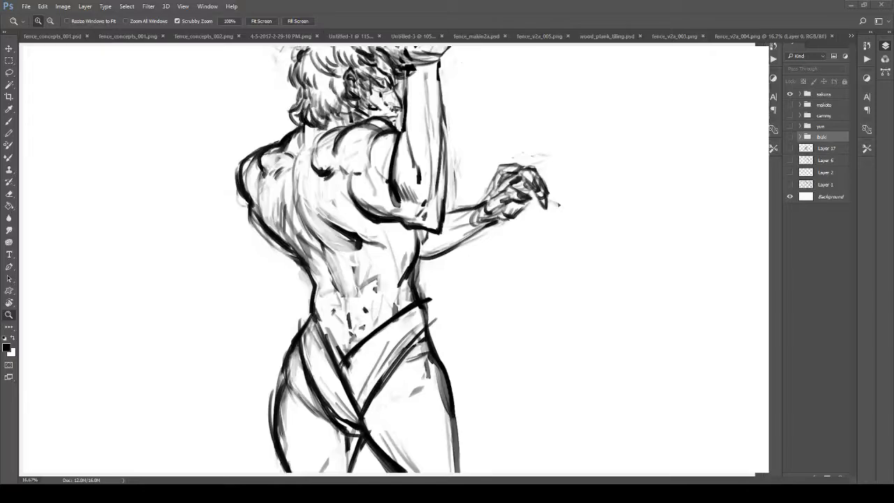
mouse_move(369, 376)
left_mouse_down()
mouse_move(285, 325)
mouse_move(301, 268)
mouse_move(231, 266)
mouse_move(277, 344)
mouse_move(300, 348)
mouse_move(252, 251)
mouse_move(293, 294)
mouse_move(284, 295)
mouse_move(354, 331)
left_mouse_up()
key("e")
left_click_drag(366, 290, 374, 322)
left_click_drag(372, 253, 371, 302)
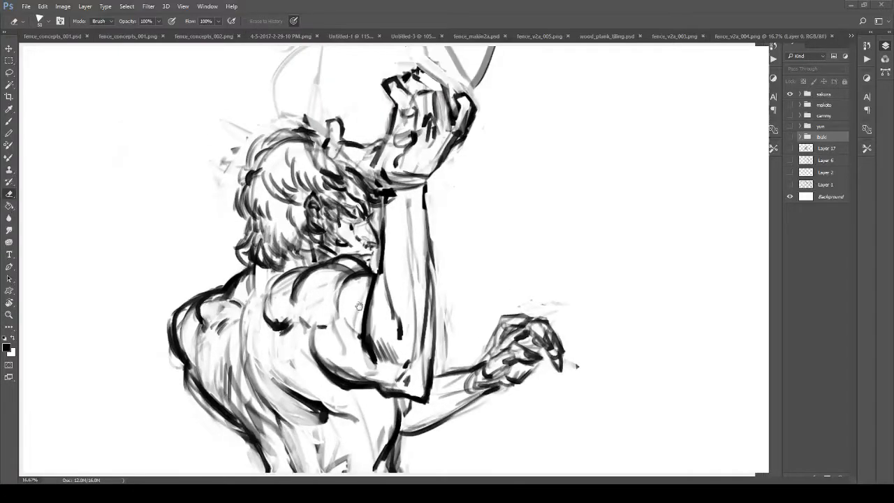
Hatch shading below the wrist and along the raised forearm, undoing the last stray stroke.
key("b")
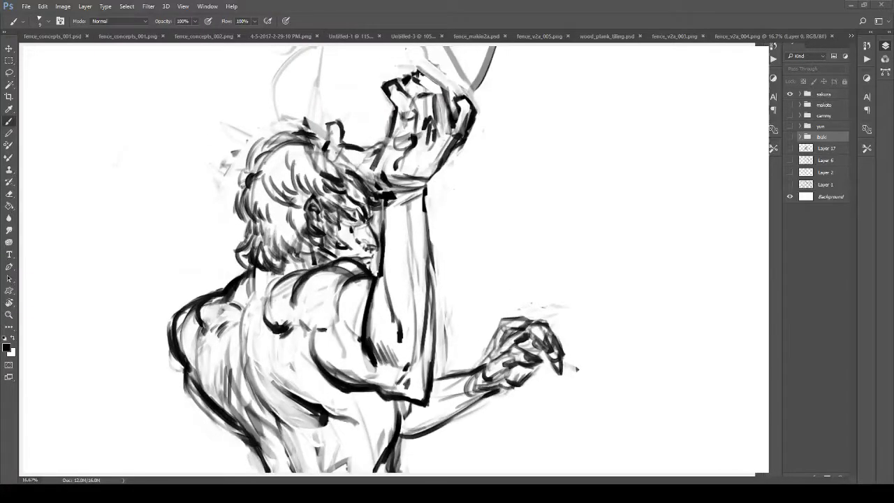
mouse_move(422, 193)
left_mouse_down()
mouse_move(390, 210)
mouse_move(388, 234)
left_mouse_up()
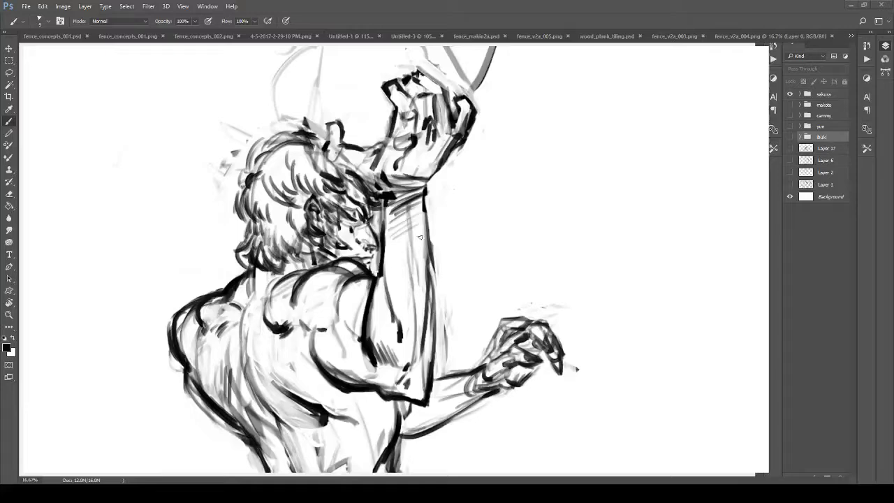
mouse_move(433, 278)
left_mouse_down()
mouse_move(440, 322)
mouse_move(418, 315)
left_mouse_up()
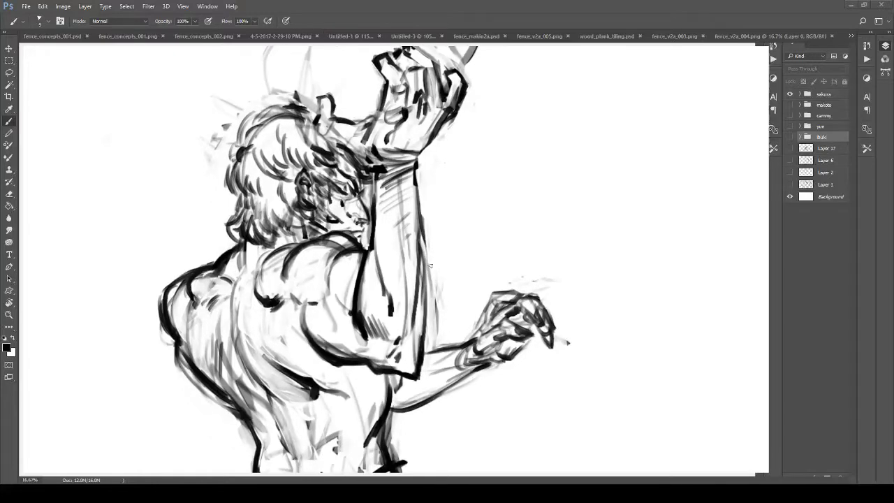
mouse_move(433, 244)
left_mouse_down()
mouse_move(418, 361)
mouse_move(435, 310)
mouse_move(419, 239)
left_mouse_up()
key("ctrl+z")
Erase the dark strokes along the front of the waist, between the raised elbow and the hip wrap.
mouse_move(410, 326)
left_mouse_down()
mouse_move(423, 260)
mouse_move(378, 269)
mouse_move(372, 222)
left_mouse_up()
left_click_drag(423, 288, 447, 288)
key("e")
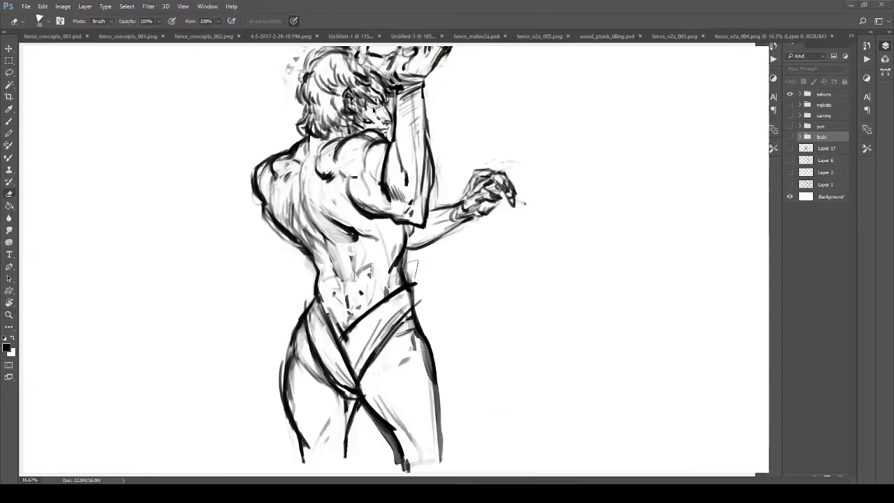
left_click_drag(415, 255, 427, 292)
mouse_move(396, 322)
left_mouse_down()
mouse_move(391, 333)
mouse_move(418, 355)
mouse_move(397, 350)
left_mouse_up()
left_click_drag(338, 374, 334, 382)
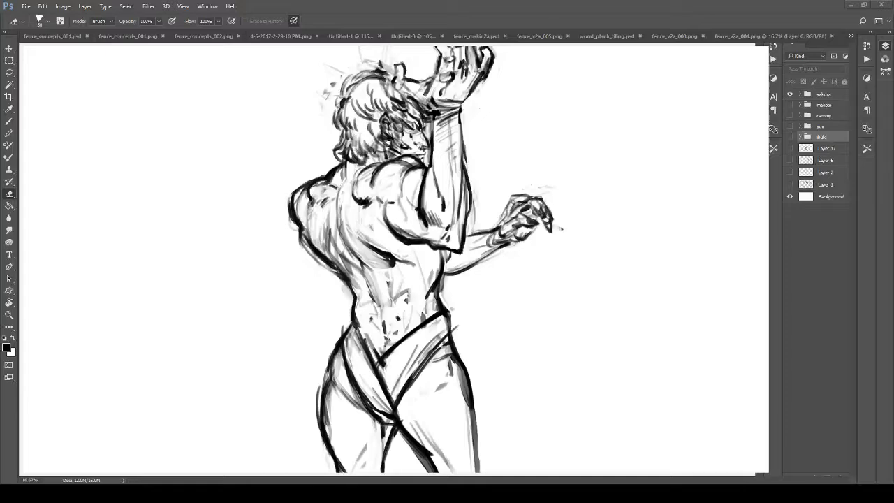
key("z")
mouse_move(410, 268)
left_mouse_down()
mouse_move(437, 269)
mouse_move(381, 267)
mouse_move(418, 270)
left_mouse_up()
left_click_drag(418, 270, 409, 282)
key("b")
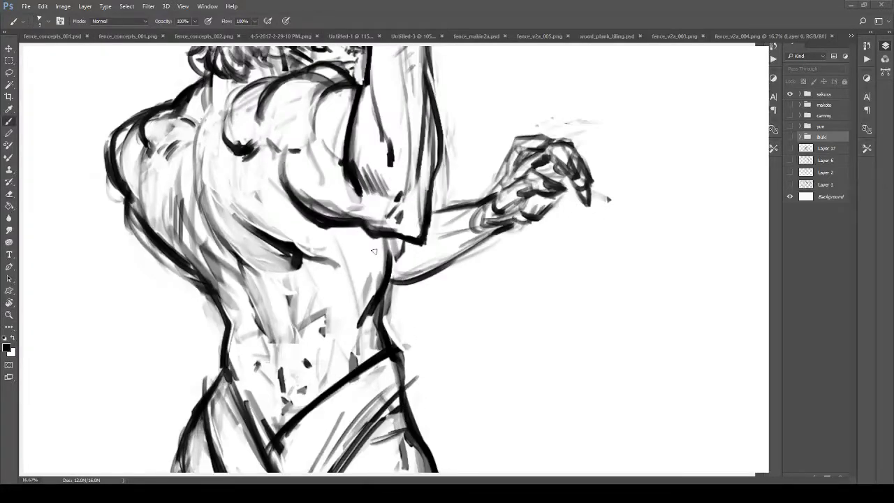
Draw the abdomen's front contour from beneath the raised elbow to the hip wrap, and trim it with a resized eraser.
left_click_drag(395, 251, 400, 351)
left_click_drag(397, 316, 401, 357)
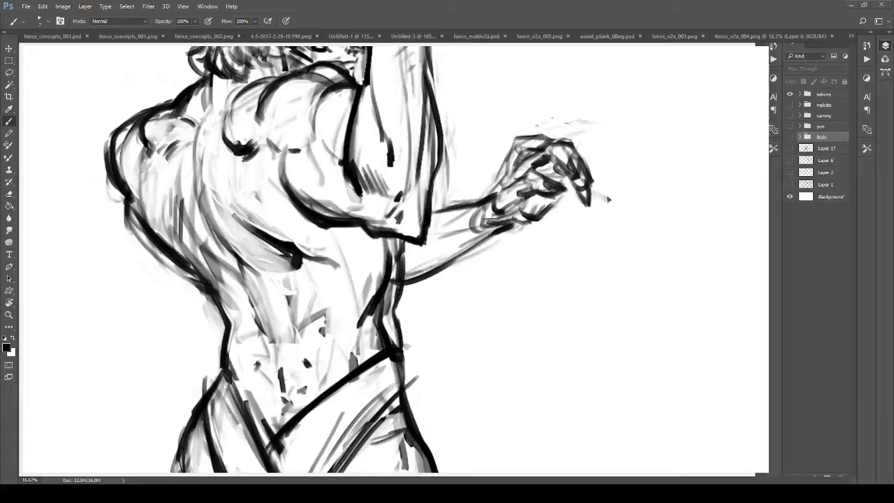
mouse_move(401, 268)
left_mouse_down()
mouse_move(400, 324)
mouse_move(381, 320)
left_mouse_up()
key("e")
key("bracketleft")
key("bracketleft")
key("bracketleft")
left_click_drag(391, 286, 387, 309)
mouse_move(396, 262)
left_mouse_down()
mouse_move(393, 328)
mouse_move(413, 359)
left_mouse_up()
mouse_move(420, 303)
left_mouse_down()
mouse_move(365, 297)
mouse_move(380, 296)
mouse_move(401, 329)
left_mouse_up()
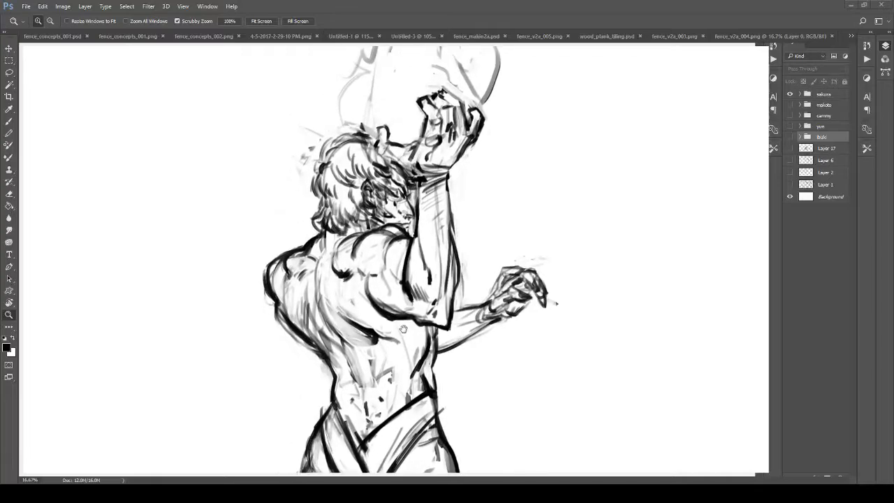
Erase the flared hair tufts at the nape and draw the back line of the neck down to the shoulder.
mouse_move(373, 251)
left_mouse_down()
mouse_move(396, 308)
mouse_move(390, 284)
left_mouse_up()
left_click_drag(353, 285, 367, 312)
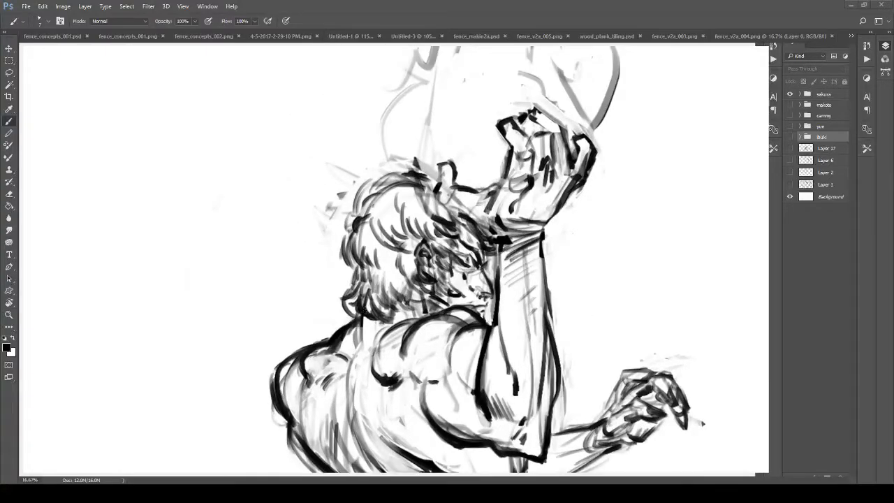
key("e")
mouse_move(344, 293)
left_mouse_down()
mouse_move(347, 309)
mouse_move(358, 272)
left_mouse_up()
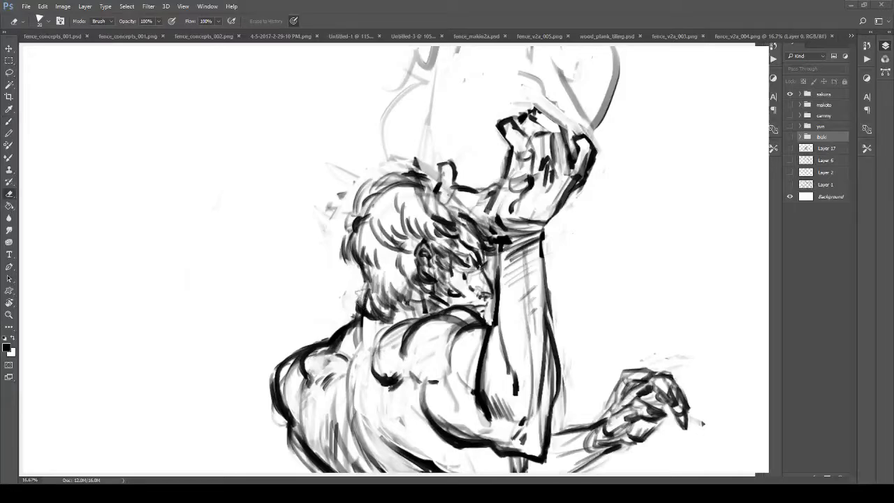
key("b")
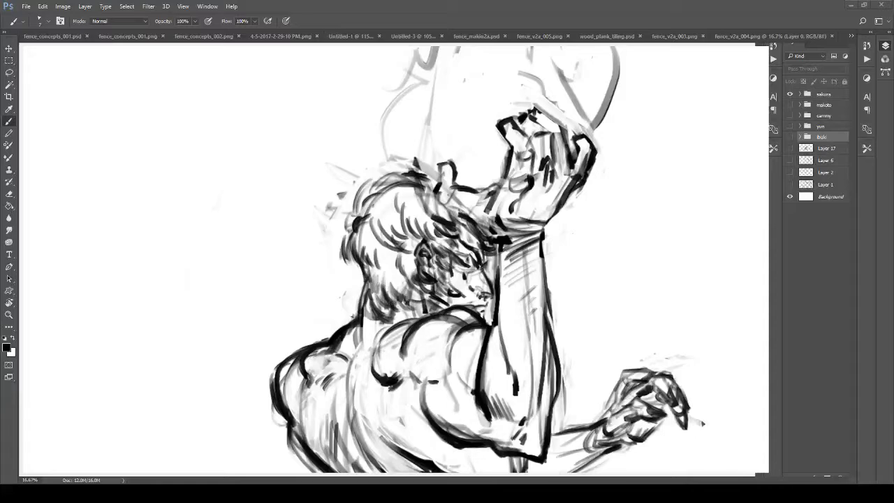
Trim the shaggy hair along the back of the head and redraw it as a smooth, tighter contour running into the neck.
key("e")
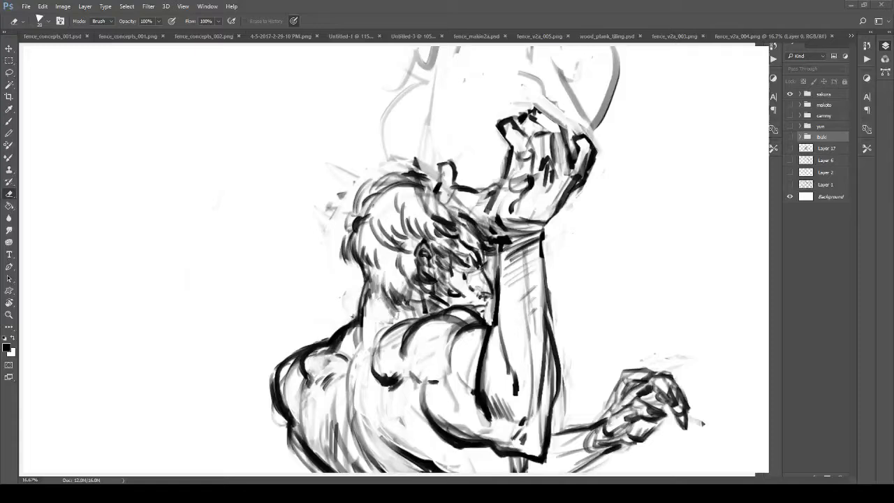
mouse_move(374, 269)
left_mouse_down()
mouse_move(353, 253)
mouse_move(353, 213)
mouse_move(349, 251)
mouse_move(364, 168)
mouse_move(378, 168)
left_mouse_up()
key("b")
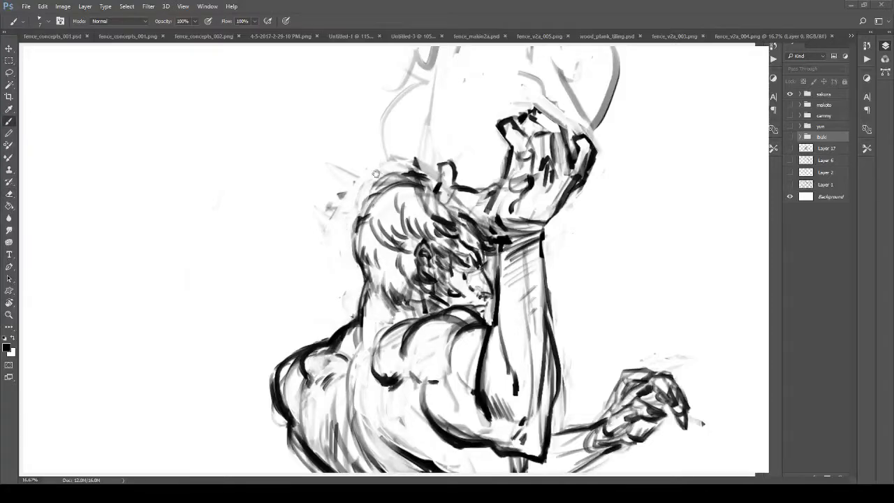
left_click_drag(385, 220, 380, 258)
key("ctrl+space")
left_click(379, 258)
key("b")
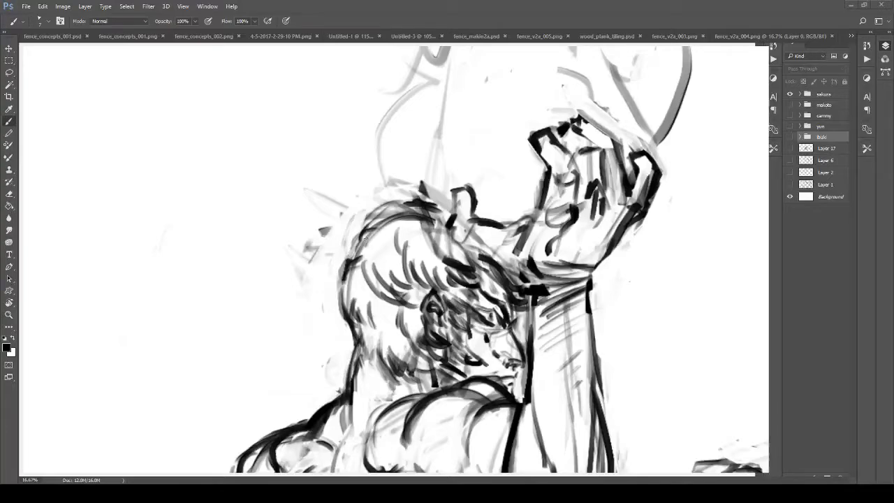
scroll(373, 234, "down", 2)
left_click_drag(351, 265, 362, 314)
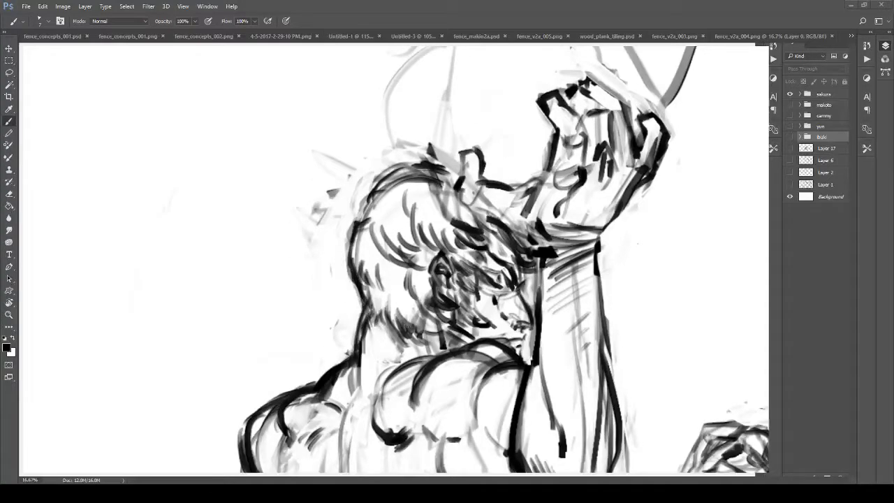
Clean up the base of the raised hand's thumb and redraw the lines where it meets the hair.
key("z")
mouse_move(427, 260)
left_mouse_down()
mouse_move(357, 283)
mouse_move(345, 248)
left_mouse_up()
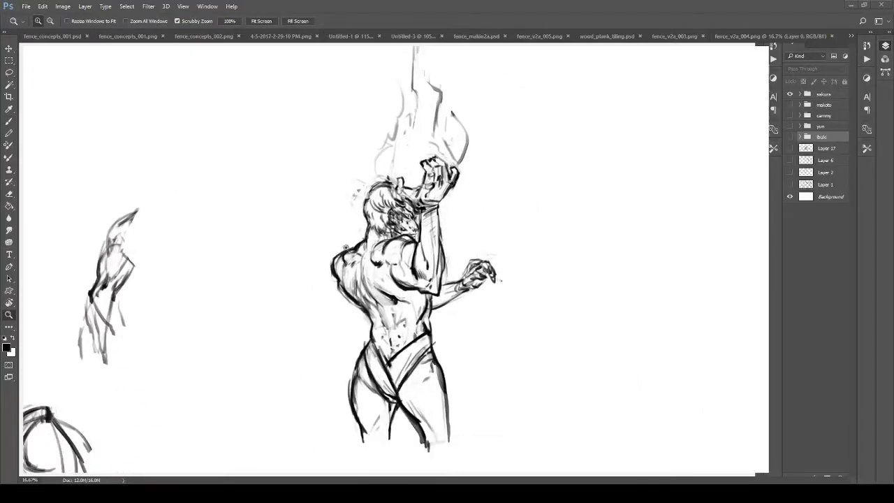
left_click(403, 223)
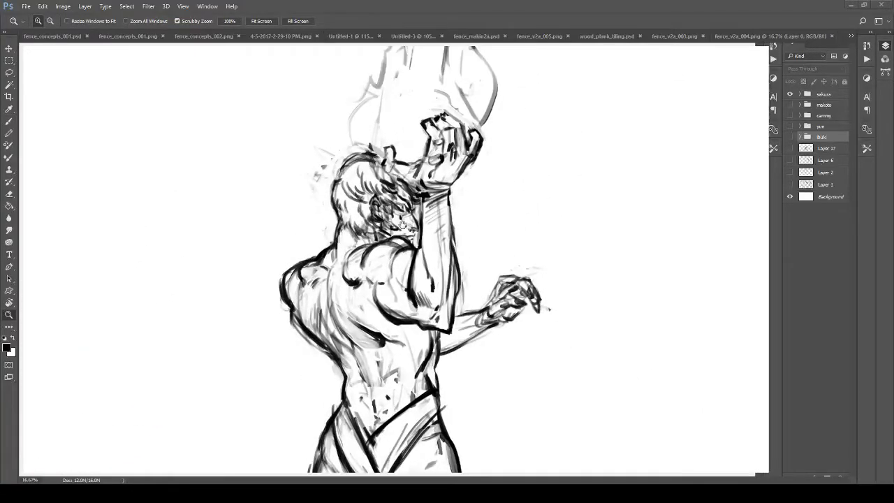
left_click(403, 224)
key("b")
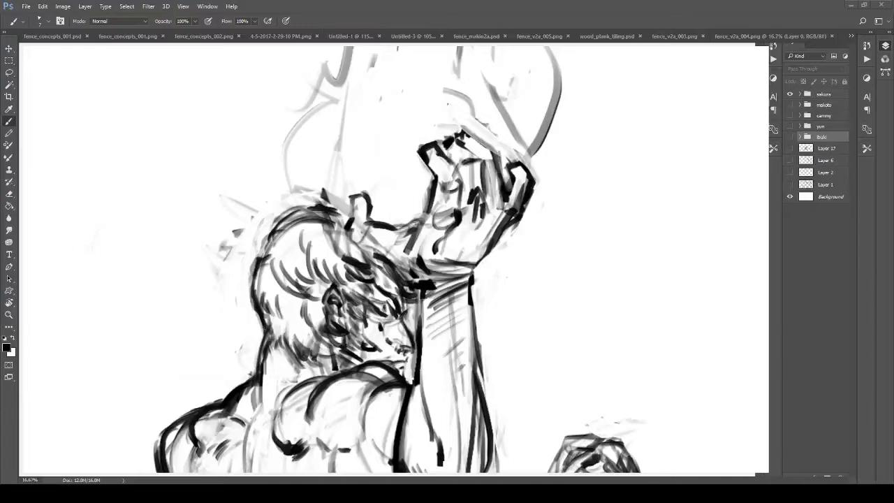
key("e")
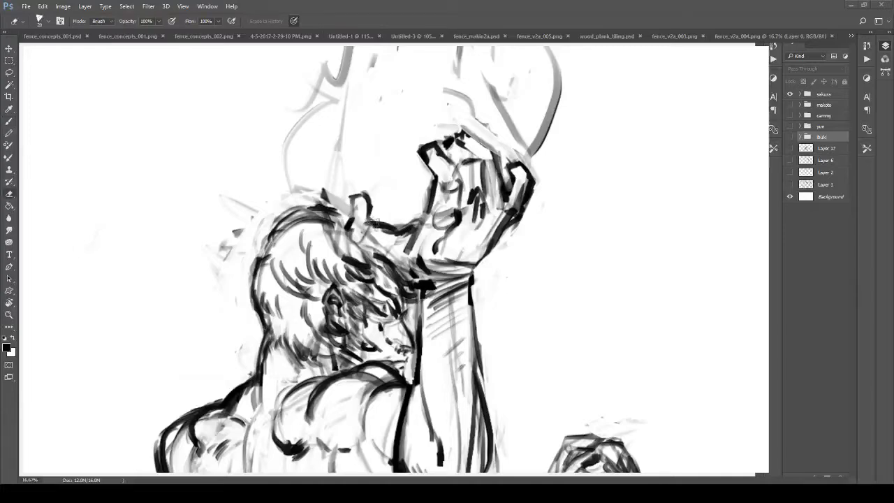
mouse_move(374, 231)
left_mouse_down()
mouse_move(364, 199)
mouse_move(368, 221)
mouse_move(354, 226)
mouse_move(360, 221)
left_mouse_up()
key("b")
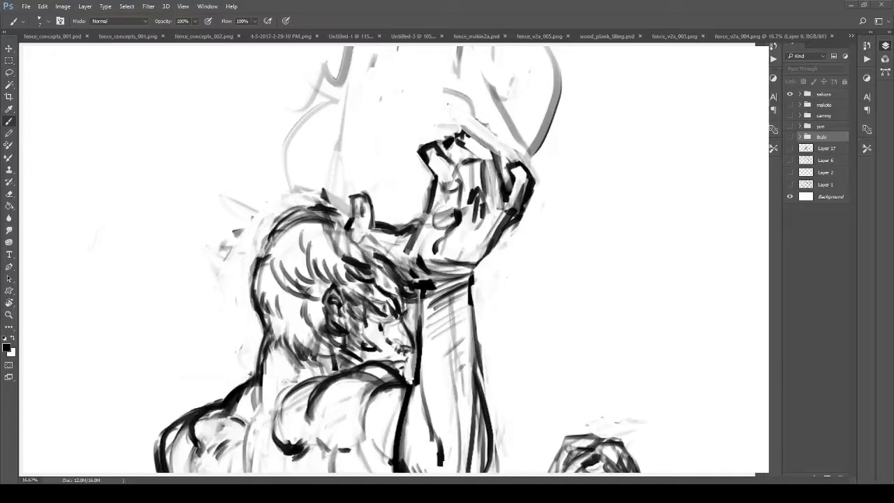
mouse_move(371, 251)
left_mouse_down()
mouse_move(390, 260)
mouse_move(391, 333)
mouse_move(378, 286)
left_mouse_up()
Paint reddish-brown skin shadows over the neck, shoulders, upper back and near upper arm with a larger brush.
key("z")
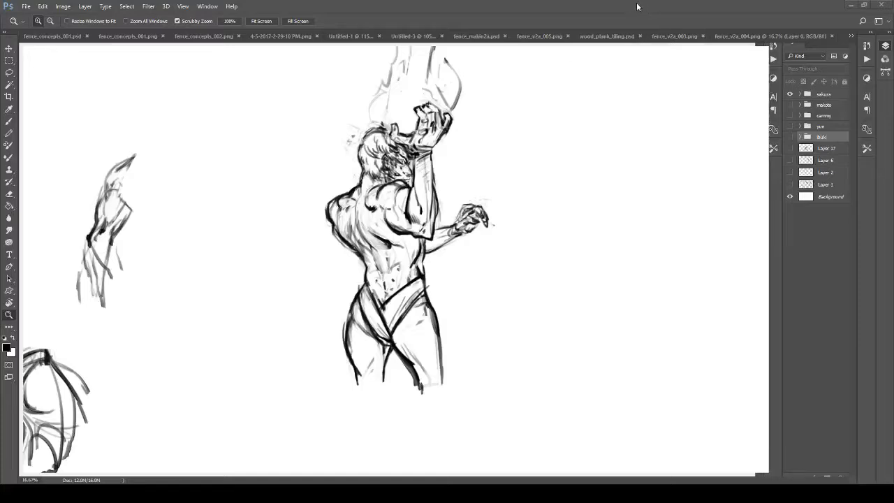
left_click_drag(415, 221, 436, 287)
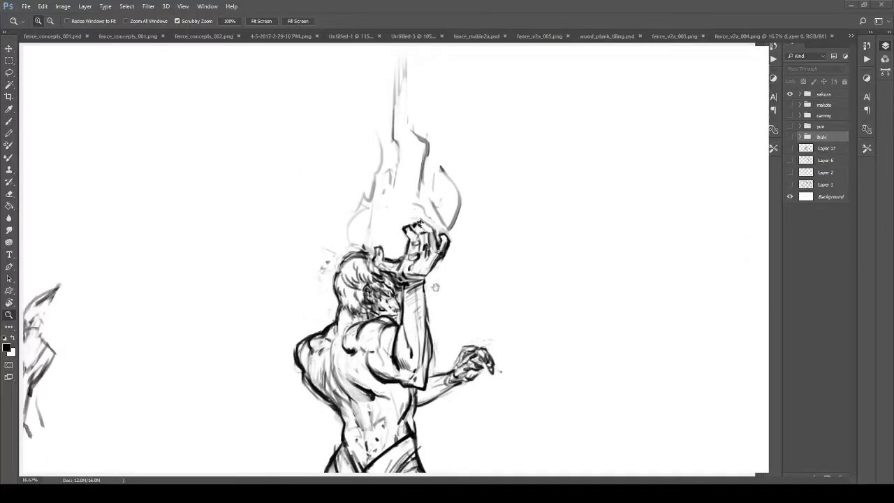
left_click_drag(570, 232, 624, 170)
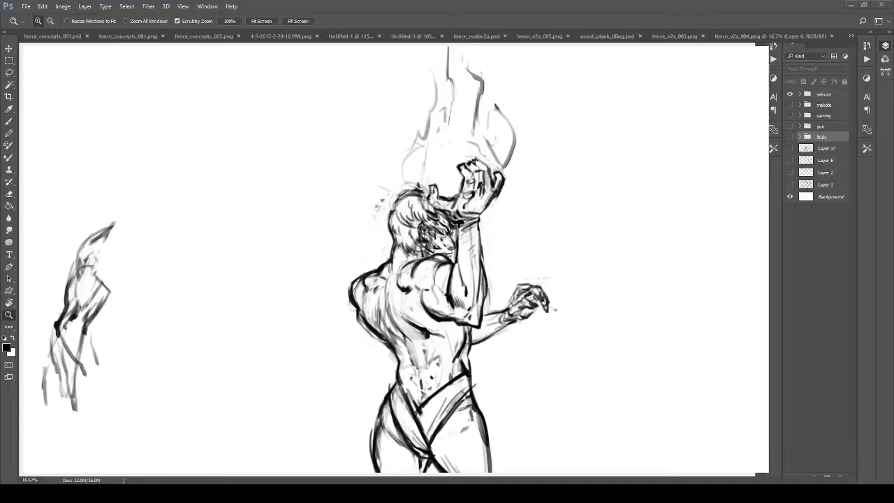
key("b")
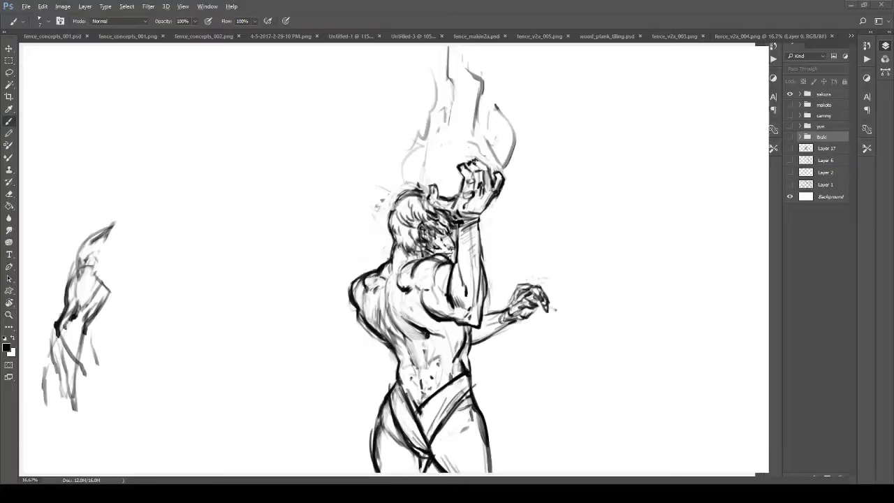
mouse_move(354, 265)
left_mouse_down()
mouse_move(239, 239)
mouse_move(246, 269)
mouse_move(242, 261)
mouse_move(283, 315)
mouse_move(259, 251)
mouse_move(285, 241)
mouse_move(284, 225)
mouse_move(297, 260)
mouse_move(299, 251)
mouse_move(313, 264)
mouse_move(307, 246)
mouse_move(325, 260)
mouse_move(310, 283)
mouse_move(330, 282)
mouse_move(322, 276)
mouse_move(340, 296)
mouse_move(349, 291)
mouse_move(334, 260)
mouse_move(338, 241)
mouse_move(308, 238)
mouse_move(283, 270)
mouse_move(286, 293)
mouse_move(279, 265)
mouse_move(285, 293)
mouse_move(281, 281)
mouse_move(302, 290)
mouse_move(289, 278)
mouse_move(280, 307)
mouse_move(287, 326)
mouse_move(281, 268)
left_mouse_up()
key("]")
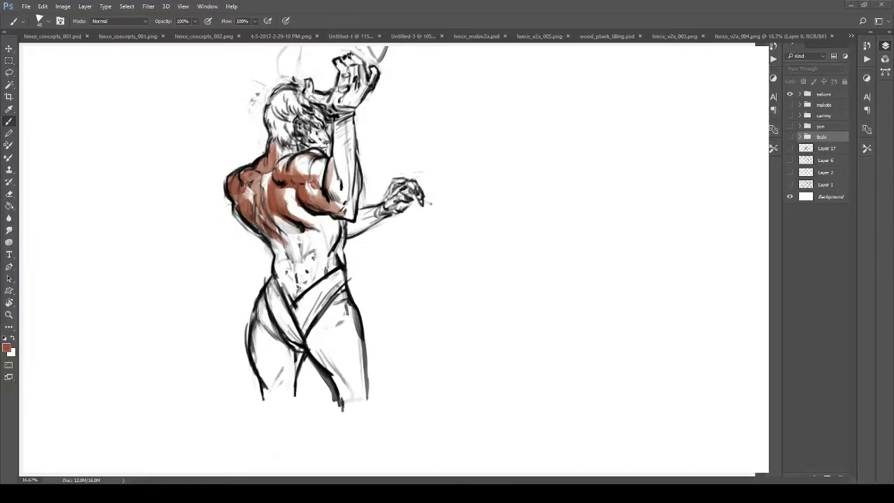
left_click_drag(249, 189, 272, 225)
Shade the face, raised palm and wrist in reddish brown with a smaller brush.
left_click_drag(306, 132, 304, 188)
key("bracketleft")
key("bracketleft")
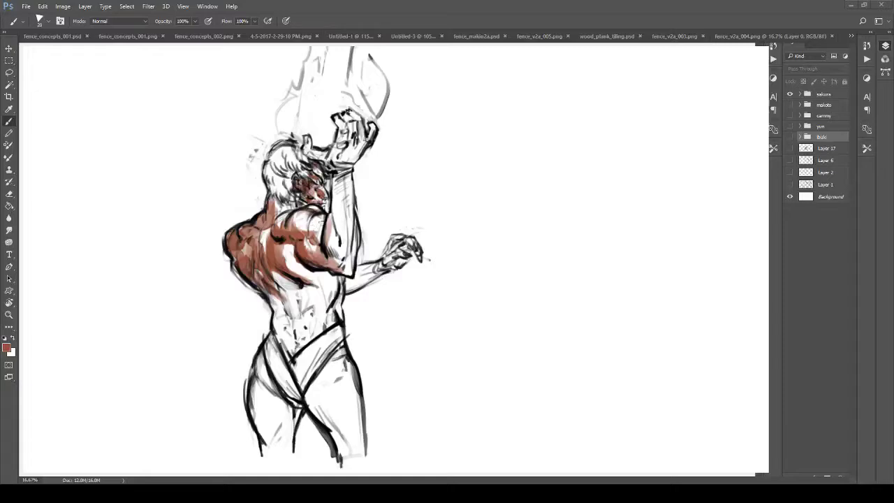
mouse_move(342, 175)
left_mouse_down()
mouse_move(314, 158)
mouse_move(361, 140)
mouse_move(333, 206)
mouse_move(335, 178)
left_mouse_up()
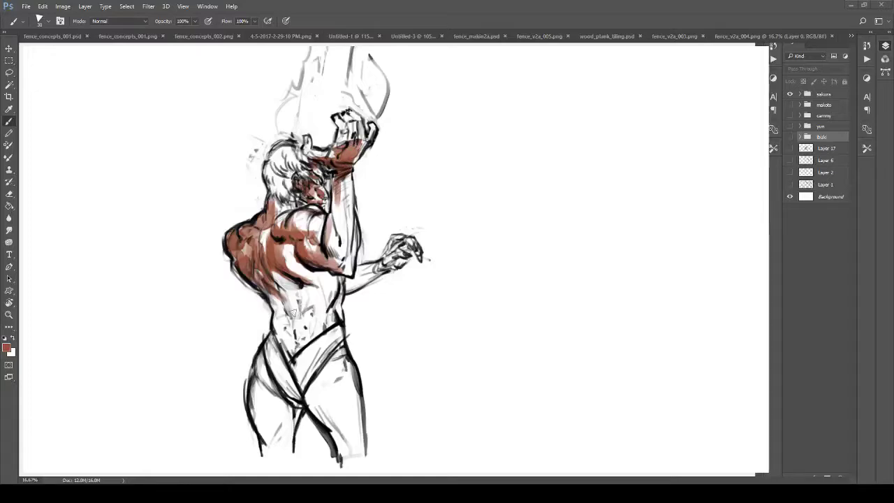
Extend the reddish-brown shadows over the lower back, side of the waist, far forearm and hand, and both thighs.
mouse_move(293, 298)
left_mouse_down()
mouse_move(294, 266)
mouse_move(283, 287)
mouse_move(288, 316)
mouse_move(307, 316)
mouse_move(320, 301)
left_mouse_up()
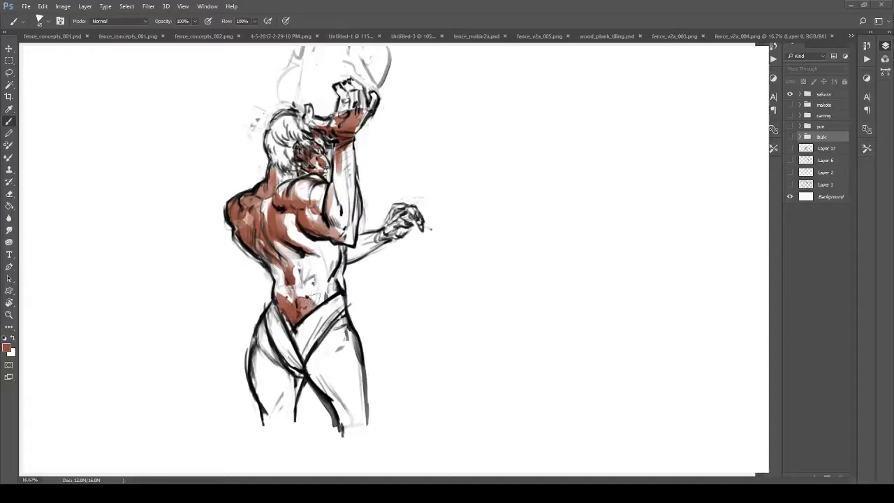
left_click_drag(357, 255, 414, 223)
mouse_move(254, 361)
left_mouse_down()
mouse_move(289, 267)
mouse_move(284, 320)
mouse_move(292, 349)
mouse_move(296, 308)
mouse_move(301, 321)
mouse_move(325, 323)
mouse_move(324, 355)
mouse_move(350, 310)
mouse_move(370, 360)
mouse_move(370, 342)
left_mouse_up()
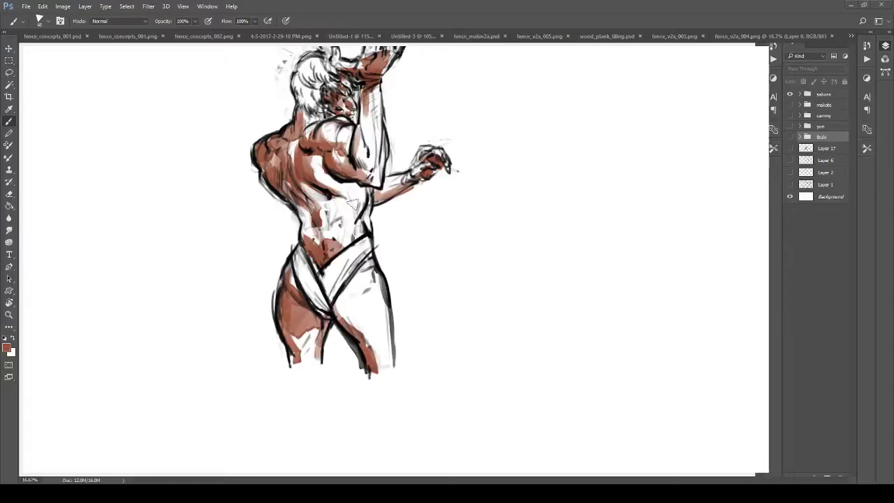
mouse_move(359, 233)
left_mouse_down()
mouse_move(369, 186)
mouse_move(325, 210)
mouse_move(322, 238)
mouse_move(330, 207)
left_mouse_up()
Switch to a muted blue-grey and shade the hair at the back and side of the head.
left_click_drag(311, 138, 335, 257)
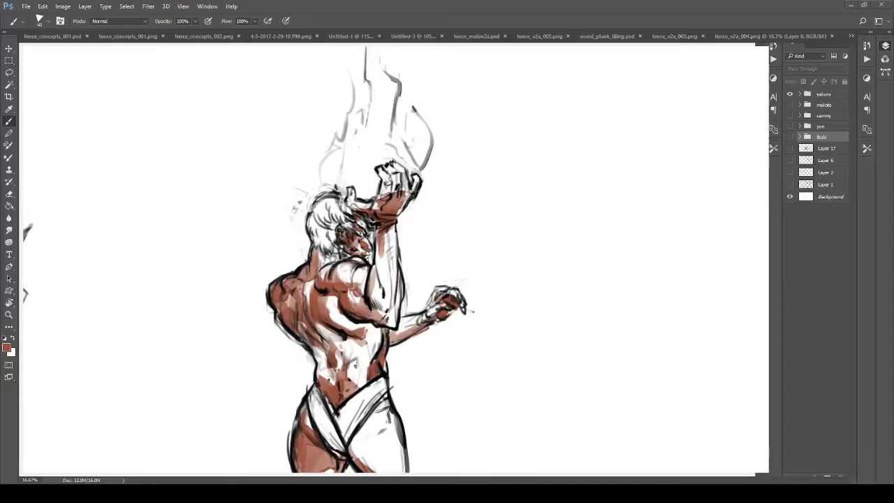
left_click(163, 140)
mouse_move(329, 208)
left_mouse_down()
mouse_move(318, 248)
mouse_move(333, 249)
left_mouse_up()
key("[")
mouse_move(320, 220)
left_mouse_down()
mouse_move(327, 234)
mouse_move(338, 217)
left_mouse_up()
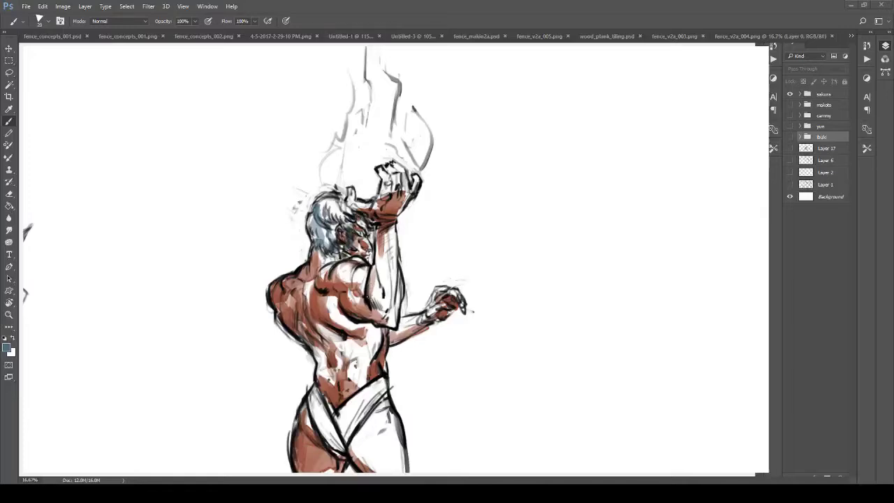
Shade both crossing bands of the hip wrap in the same blue-grey.
left_click_drag(328, 364, 302, 251)
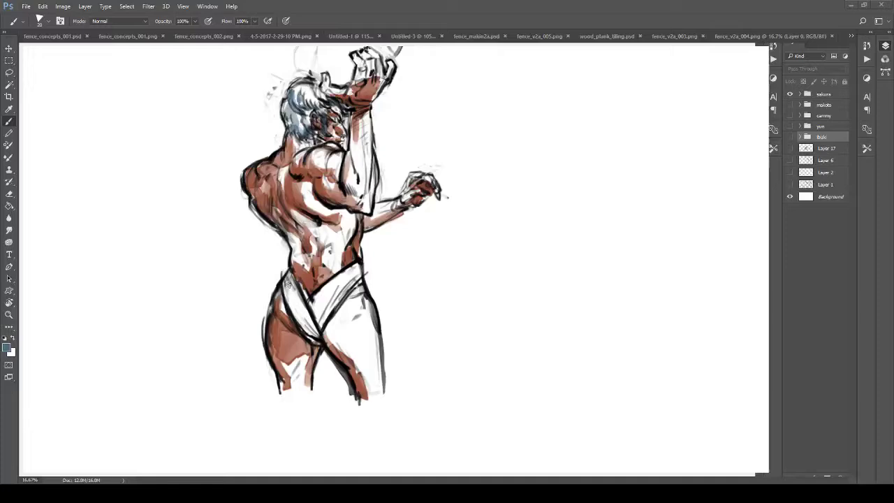
mouse_move(286, 288)
left_mouse_down()
mouse_move(308, 324)
mouse_move(325, 289)
mouse_move(320, 318)
left_mouse_up()
left_click_drag(333, 285, 358, 265)
Pick a light purple and fill the flame above the raised hand, adding purple glow around the fingers and wrist.
mouse_move(317, 109)
left_mouse_down()
mouse_move(295, 215)
mouse_move(316, 241)
left_mouse_up()
key("i")
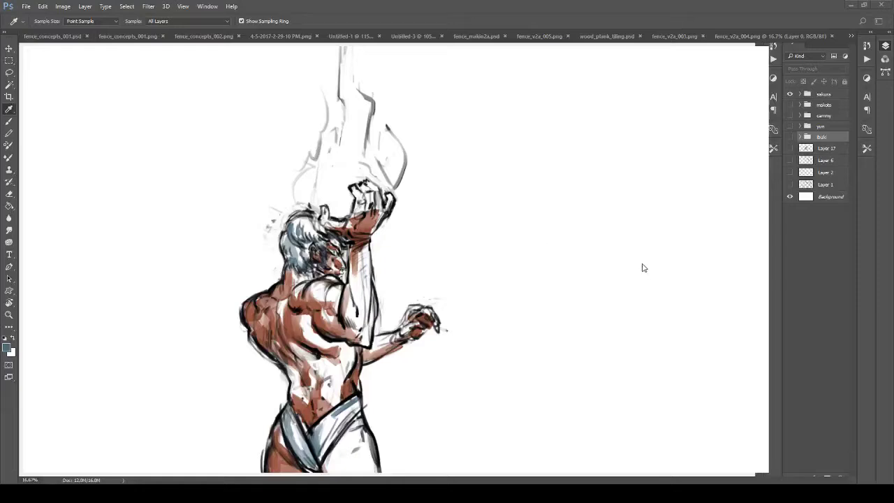
key("b")
mouse_move(332, 214)
left_mouse_down()
mouse_move(328, 234)
mouse_move(320, 189)
mouse_move(339, 231)
mouse_move(328, 251)
mouse_move(348, 236)
mouse_move(335, 157)
mouse_move(356, 241)
mouse_move(363, 230)
mouse_move(367, 204)
mouse_move(349, 154)
mouse_move(345, 186)
mouse_move(358, 137)
mouse_move(352, 107)
left_mouse_up()
key("[")
mouse_move(346, 167)
left_mouse_down()
mouse_move(348, 215)
mouse_move(357, 103)
mouse_move(376, 222)
mouse_move(363, 244)
mouse_move(386, 206)
mouse_move(380, 168)
mouse_move(392, 262)
mouse_move(405, 238)
mouse_move(397, 218)
mouse_move(384, 294)
mouse_move(402, 265)
mouse_move(377, 290)
mouse_move(388, 317)
mouse_move(363, 298)
left_mouse_up()
mouse_move(323, 250)
left_mouse_down()
mouse_move(328, 265)
mouse_move(329, 227)
mouse_move(334, 244)
mouse_move(343, 234)
left_mouse_up()
Erase light areas into the core and rising tongues of the purple flame, varying the eraser size.
key("e")
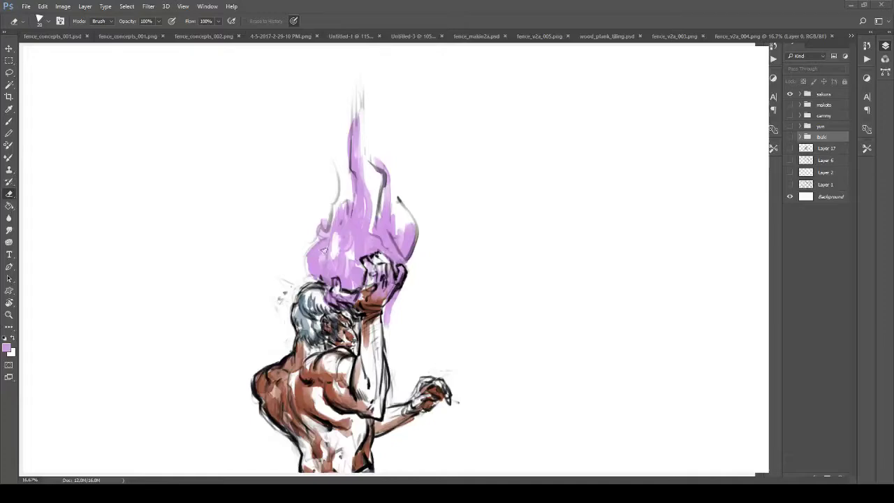
left_click_drag(335, 237, 342, 283)
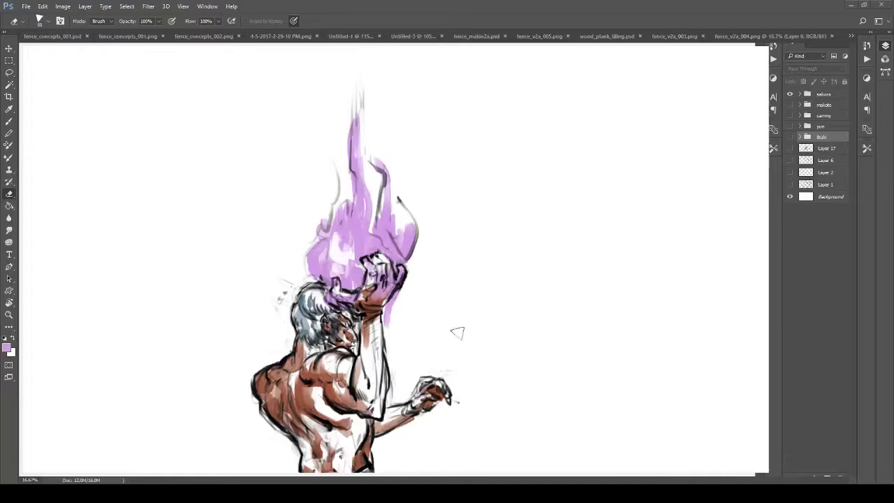
mouse_move(352, 238)
left_mouse_down()
mouse_move(362, 157)
mouse_move(357, 269)
mouse_move(322, 261)
left_mouse_up()
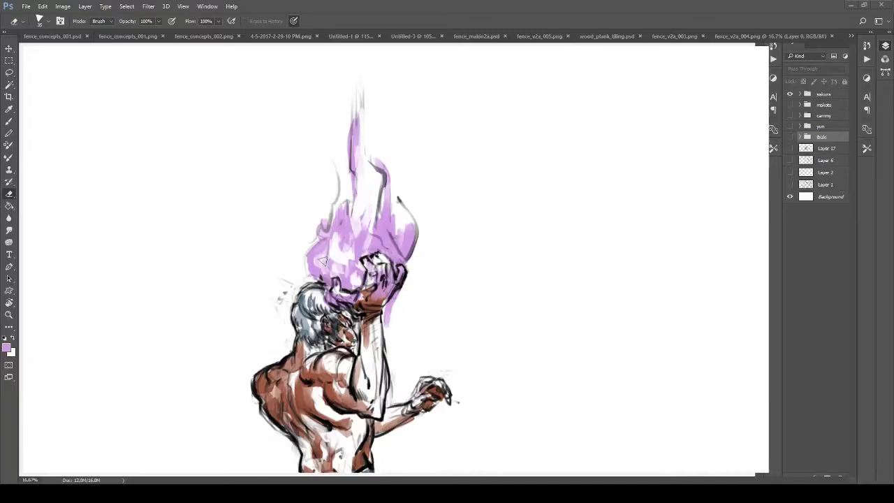
mouse_move(396, 220)
left_mouse_down()
mouse_move(393, 205)
mouse_move(388, 239)
left_mouse_up()
left_click_drag(366, 290, 376, 227)
key("b")
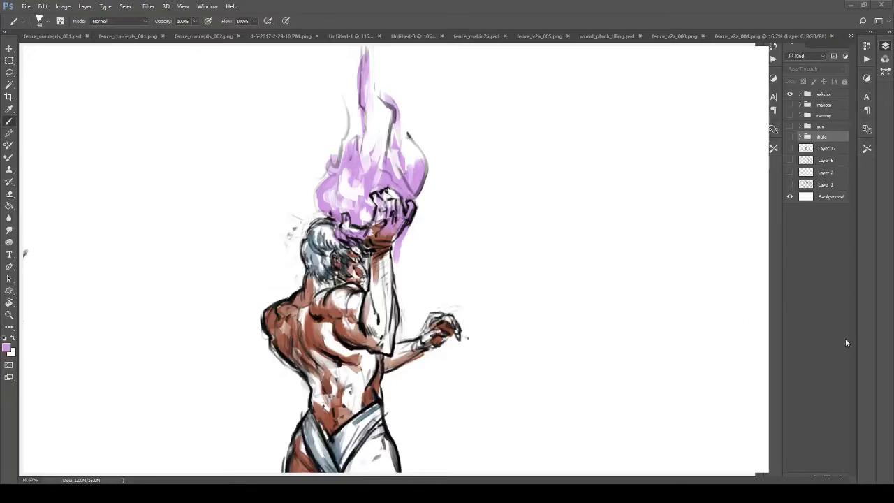
key("z")
left_click_drag(379, 225, 393, 226)
left_click_drag(345, 256, 356, 282)
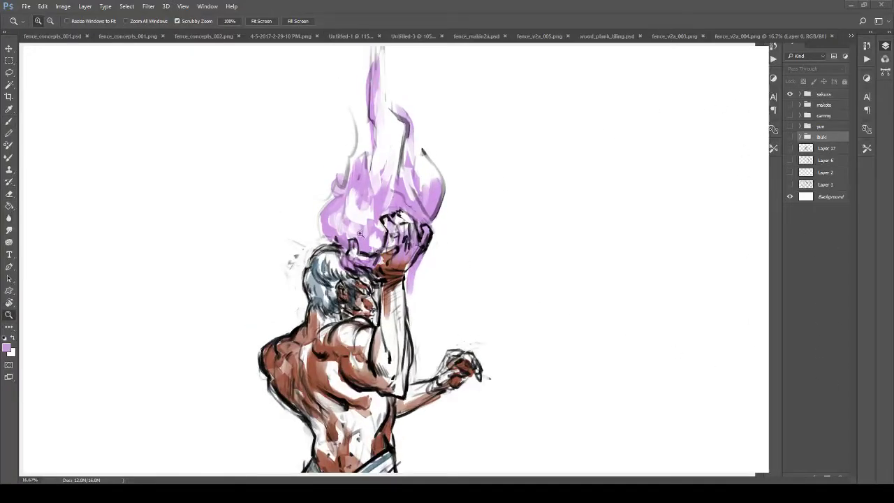
Brush light purple glow over the raised fingers and below the wrist, adding a tint to the hair and face.
key("b")
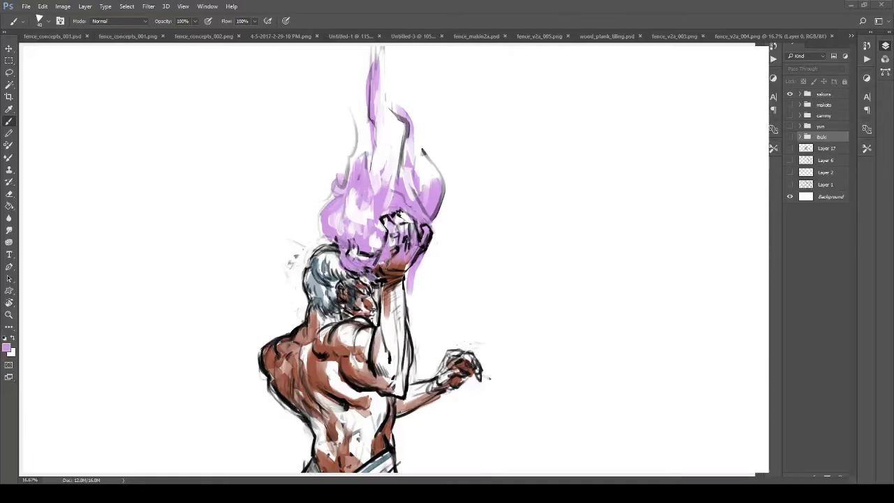
left_click_drag(404, 211, 403, 223)
mouse_move(405, 271)
left_mouse_down()
mouse_move(388, 283)
mouse_move(410, 293)
mouse_move(420, 251)
left_mouse_up()
key("[")
key("[")
left_click_drag(375, 282, 369, 289)
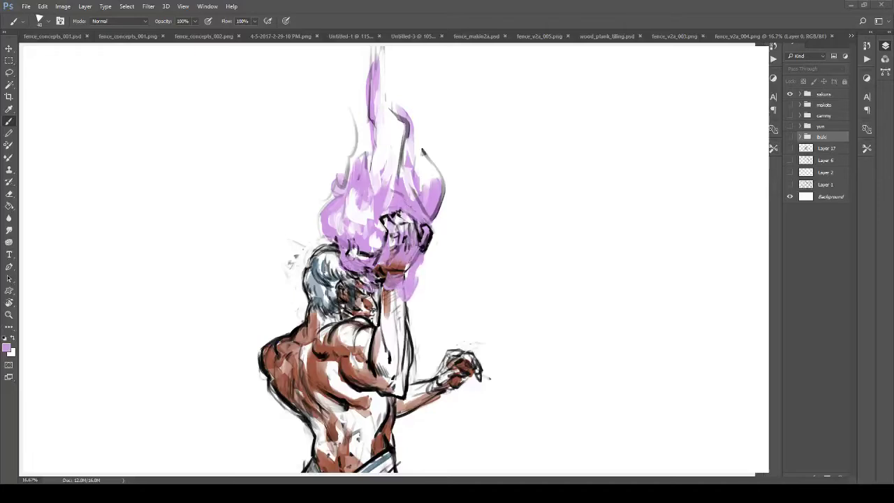
Pick a deeper purple and paint darker patches in the flame's core and stray wisps behind the head.
key("i")
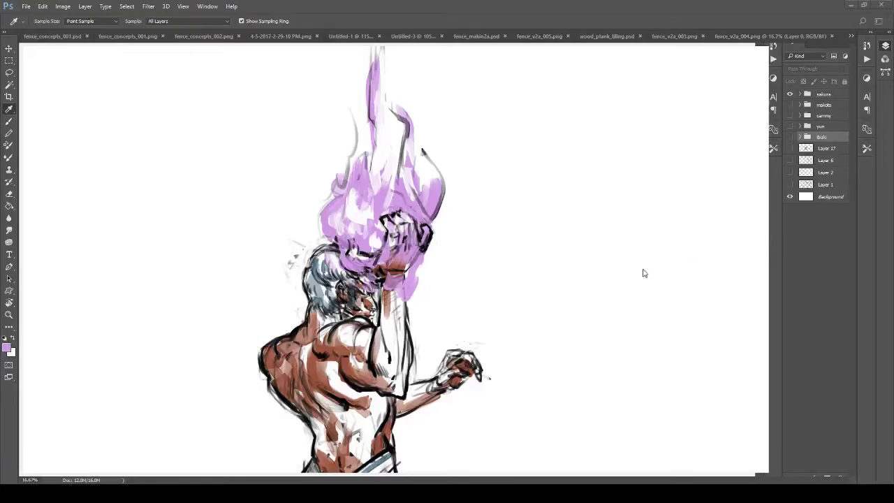
key("b")
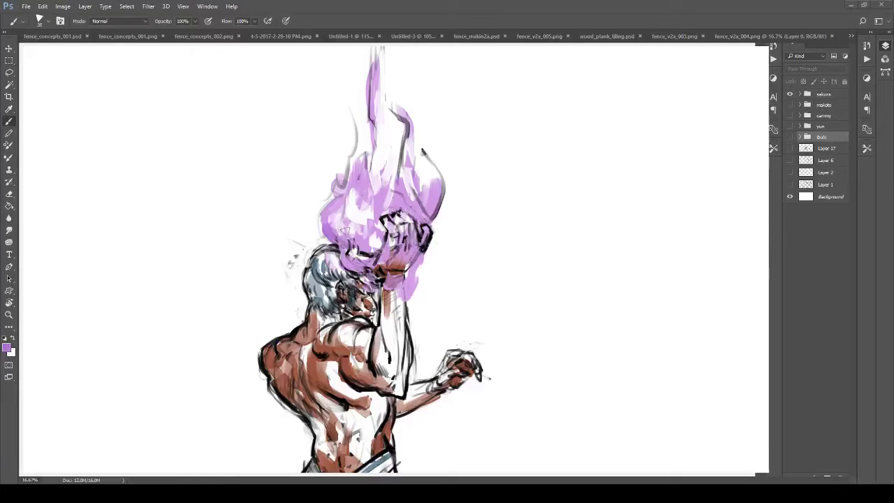
mouse_move(340, 236)
left_mouse_down()
mouse_move(336, 208)
mouse_move(346, 196)
mouse_move(363, 234)
mouse_move(377, 201)
mouse_move(384, 221)
mouse_move(391, 179)
left_mouse_up()
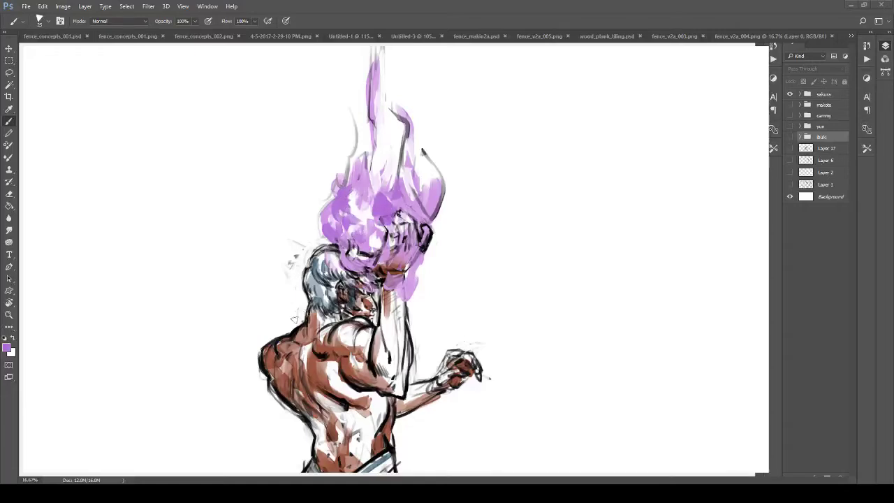
mouse_move(287, 257)
left_mouse_down()
mouse_move(302, 240)
mouse_move(314, 249)
left_mouse_up()
Sample the lighter purple and paint small detached flame wisps beside the raised forearm.
left_click(349, 255, "alt")
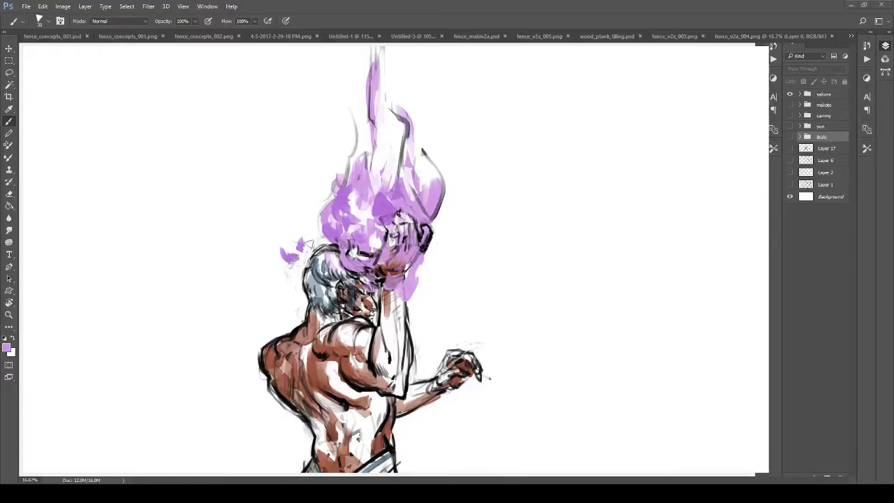
mouse_move(442, 304)
left_mouse_down()
mouse_move(430, 307)
mouse_move(439, 294)
left_mouse_up()
key("bracketright")
mouse_move(404, 248)
left_mouse_down()
mouse_move(418, 222)
mouse_move(383, 220)
mouse_move(396, 250)
mouse_move(418, 247)
mouse_move(436, 291)
left_mouse_up()
left_click_drag(432, 255, 449, 291)
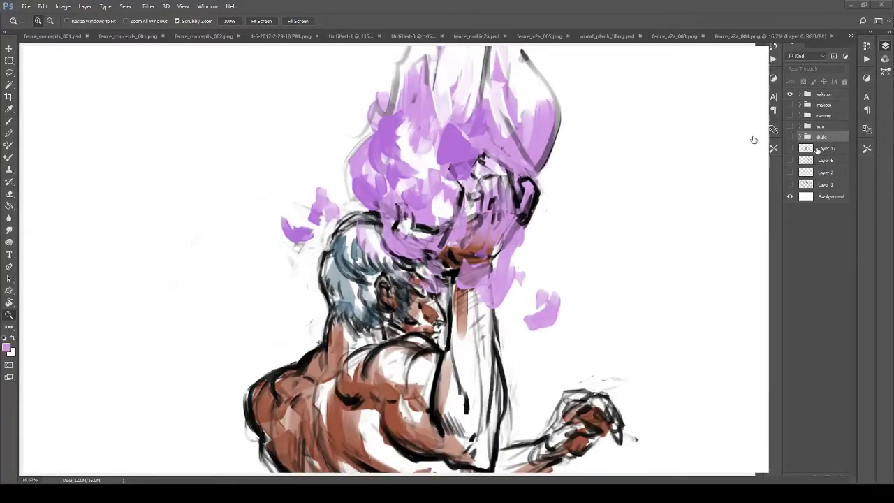
Switch to an ochre tan and add mid-tone patches to the near shoulder, neck, cheek and raised upper arm.
mouse_move(404, 315)
left_mouse_down()
mouse_move(390, 296)
mouse_move(394, 282)
left_mouse_up()
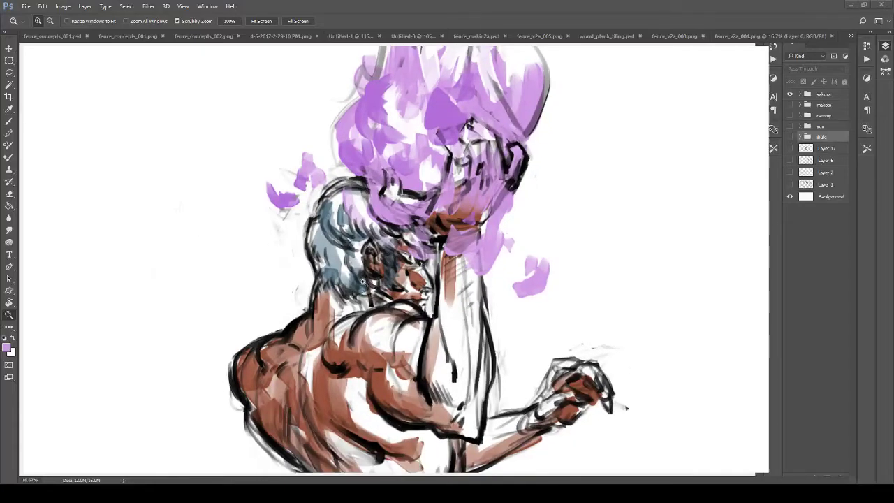
key("b")
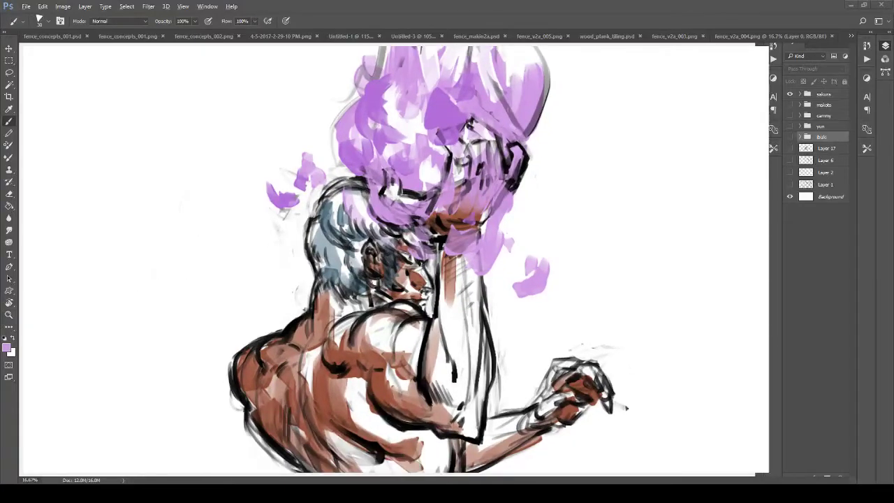
left_click_drag(349, 297, 325, 260)
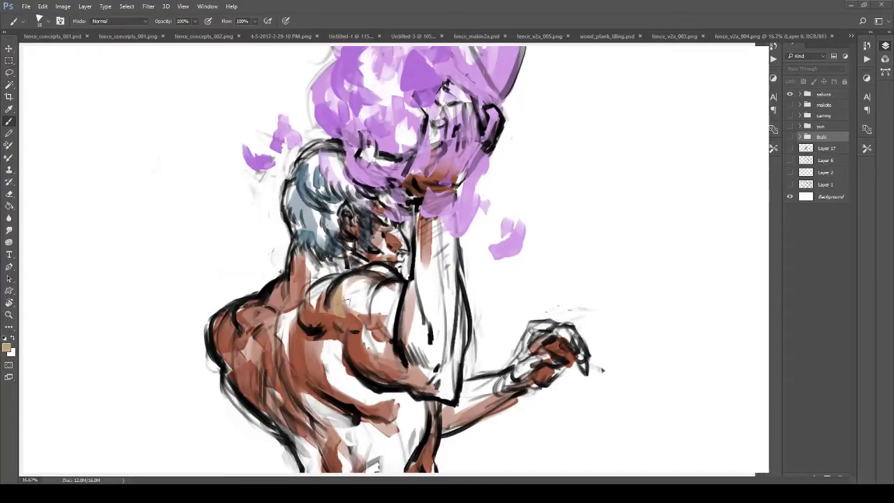
left_click_drag(334, 314, 359, 305)
left_click_drag(311, 279, 304, 260)
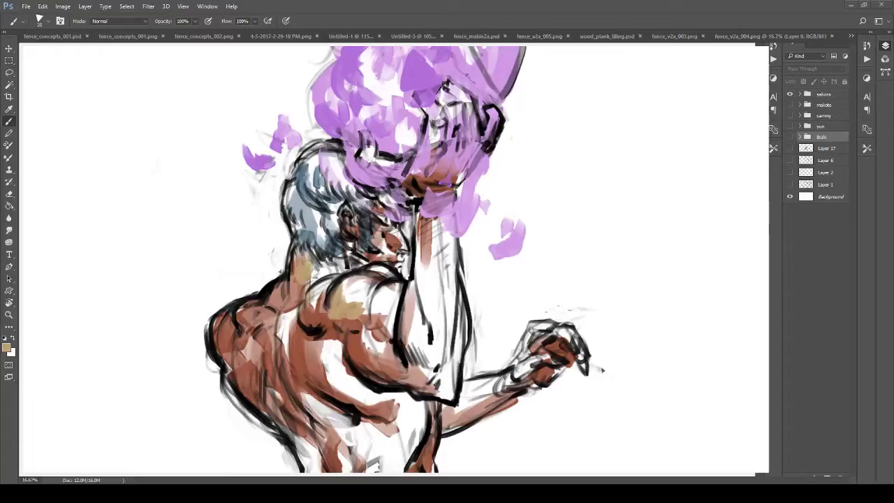
mouse_move(422, 292)
left_mouse_down()
mouse_move(398, 258)
mouse_move(391, 311)
mouse_move(411, 348)
left_mouse_up()
left_click_drag(335, 291, 345, 316)
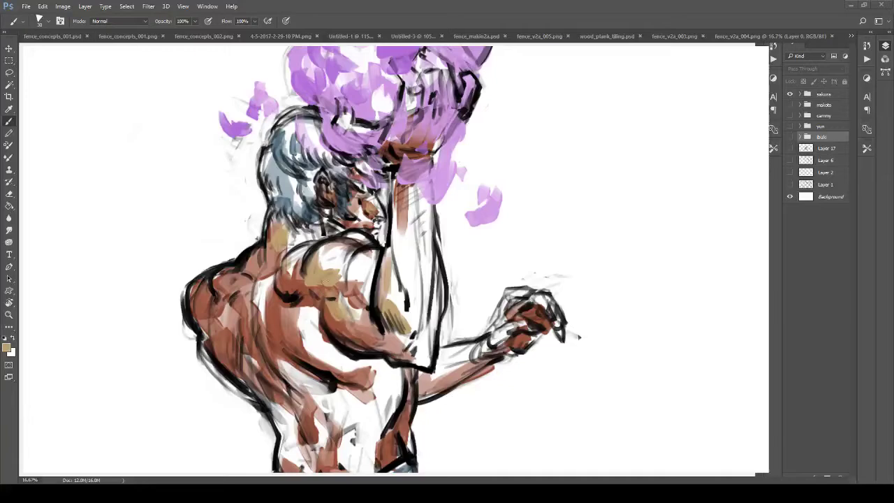
Extend the ochre mid-tones across the shoulder blades, far shoulder and down the spine to the lower back.
mouse_move(276, 339)
left_mouse_down()
mouse_move(302, 288)
mouse_move(304, 246)
mouse_move(322, 278)
left_mouse_up()
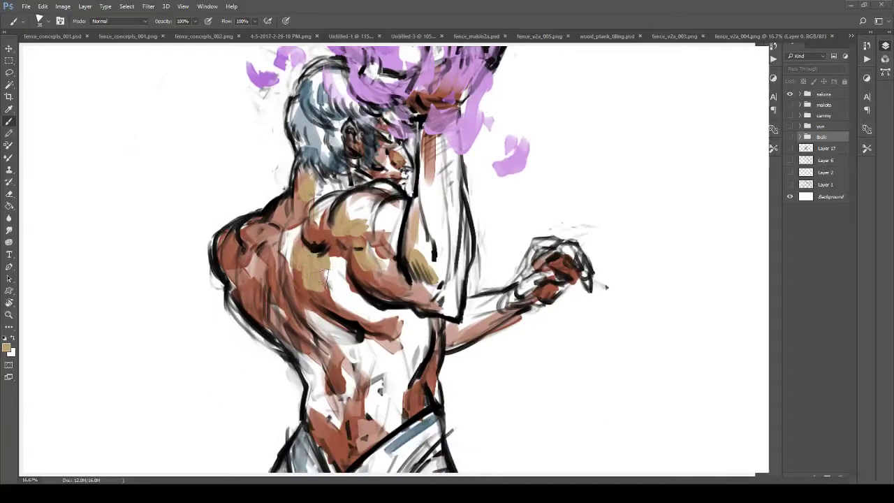
mouse_move(267, 218)
left_mouse_down()
mouse_move(227, 247)
mouse_move(245, 262)
left_mouse_up()
left_click_drag(292, 324, 261, 249)
left_click_drag(260, 248, 302, 295)
left_click_drag(300, 300, 312, 321)
mouse_move(288, 354)
left_mouse_down()
mouse_move(313, 391)
mouse_move(326, 369)
left_mouse_up()
Sample a soft grey and add fine strokes through the hair above and behind the ear.
mouse_move(405, 61)
left_mouse_down()
mouse_move(375, 117)
mouse_move(370, 250)
mouse_move(393, 255)
left_mouse_up()
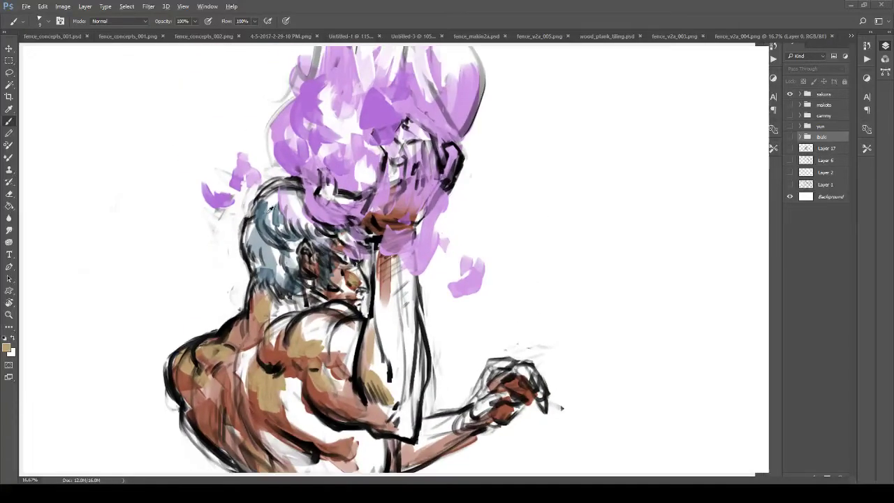
left_click(249, 240, "alt")
left_click_drag(249, 241, 249, 225)
left_click_drag(283, 192, 293, 228)
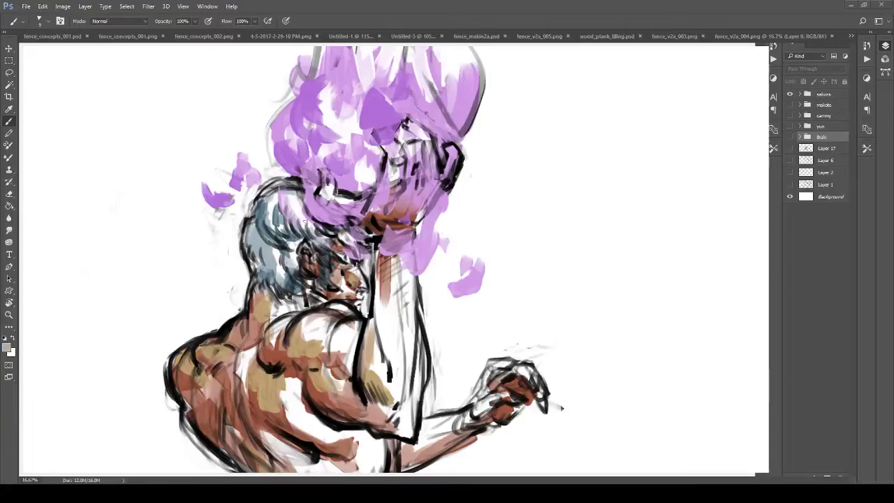
mouse_move(314, 281)
left_mouse_down()
mouse_move(292, 300)
mouse_move(210, 274)
mouse_move(283, 274)
left_mouse_up()
Switch to red-brown and paint a small signature mark beside the near thigh.
key("z")
left_click_drag(328, 433, 273, 204)
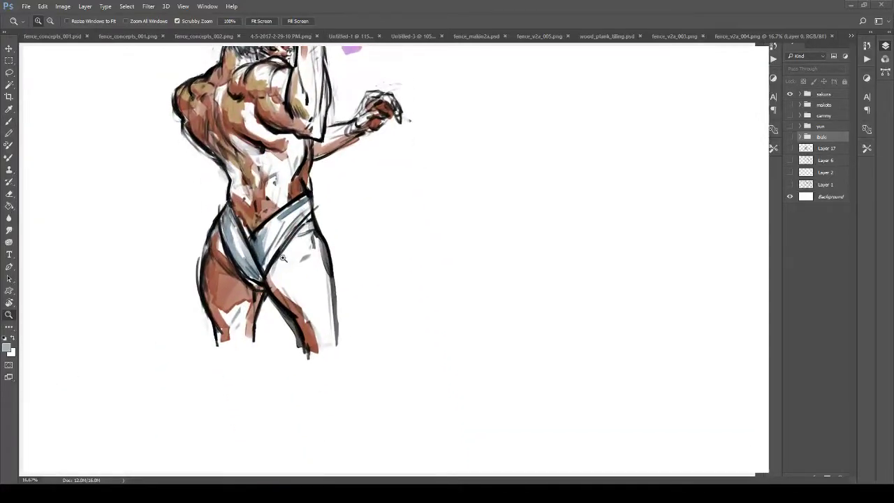
left_click_drag(279, 261, 325, 262)
key("b")
mouse_move(373, 349)
left_mouse_down()
mouse_move(346, 351)
mouse_move(398, 370)
left_mouse_up()
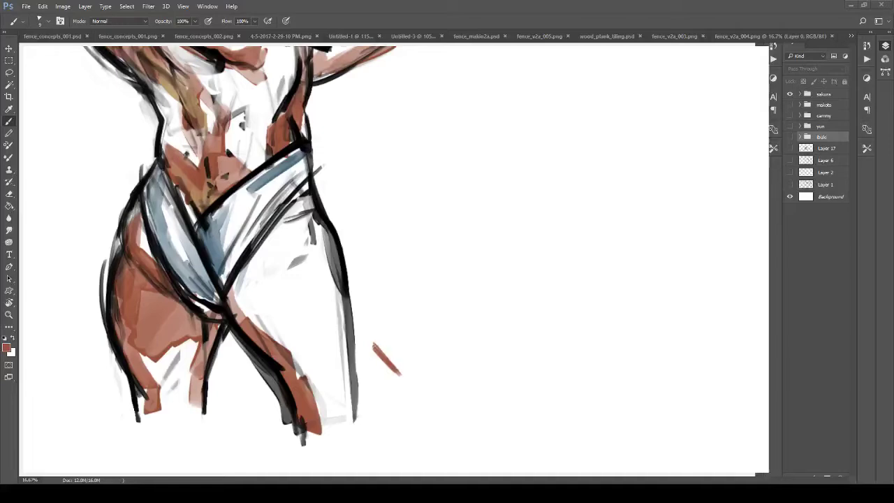
left_click_drag(388, 349, 377, 375)
mouse_move(406, 345)
left_mouse_down()
mouse_move(417, 382)
mouse_move(438, 365)
left_mouse_up()
Shade the near thigh in red-brown beneath the hip wrap and along its inner edge, using a larger brush.
mouse_move(338, 256)
left_mouse_down()
mouse_move(334, 229)
mouse_move(330, 248)
left_mouse_up()
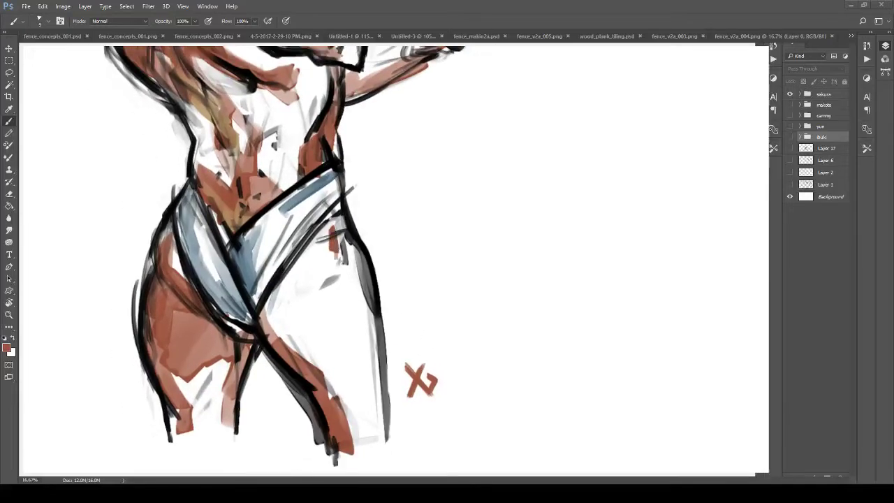
mouse_move(342, 215)
left_mouse_down()
mouse_move(318, 240)
mouse_move(351, 269)
mouse_move(378, 327)
left_mouse_up()
key("bracketright")
key("bracketright")
left_click_drag(334, 256, 341, 285)
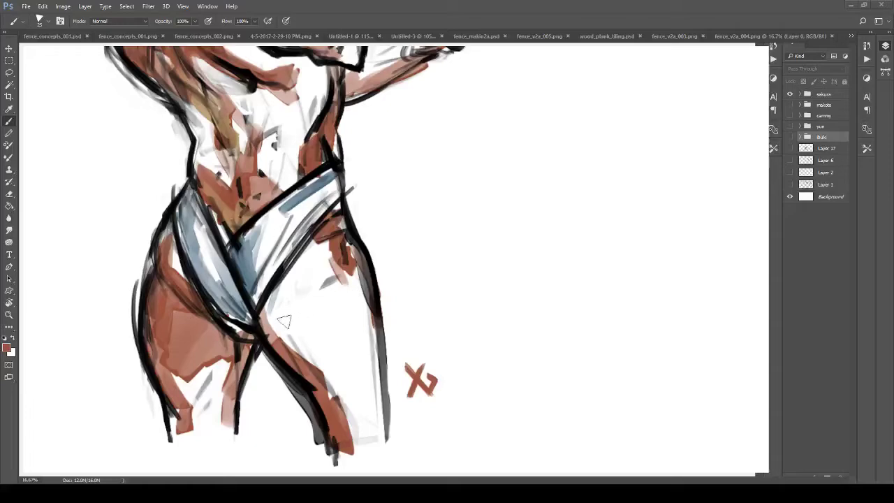
mouse_move(283, 322)
left_mouse_down()
mouse_move(307, 305)
mouse_move(304, 328)
mouse_move(334, 306)
mouse_move(301, 321)
mouse_move(307, 311)
mouse_move(318, 315)
mouse_move(313, 322)
mouse_move(300, 310)
mouse_move(292, 314)
mouse_move(363, 265)
mouse_move(387, 289)
mouse_move(302, 269)
mouse_move(355, 301)
mouse_move(325, 294)
mouse_move(353, 234)
mouse_move(329, 304)
mouse_move(335, 344)
mouse_move(350, 346)
left_mouse_up()
left_click_drag(358, 291, 369, 367)
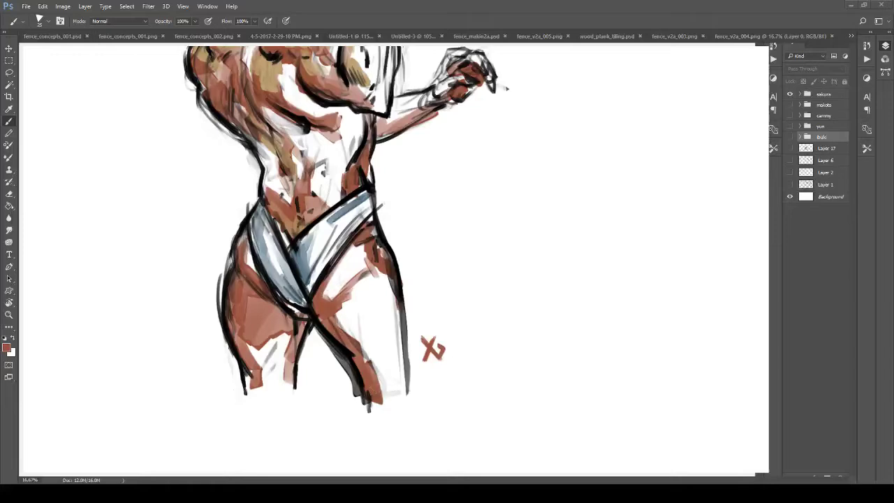
Paint long red-brown shadow strokes down the raised forearm toward the elbow.
mouse_move(300, 319)
left_mouse_down()
mouse_move(352, 322)
mouse_move(334, 341)
mouse_move(342, 388)
left_mouse_up()
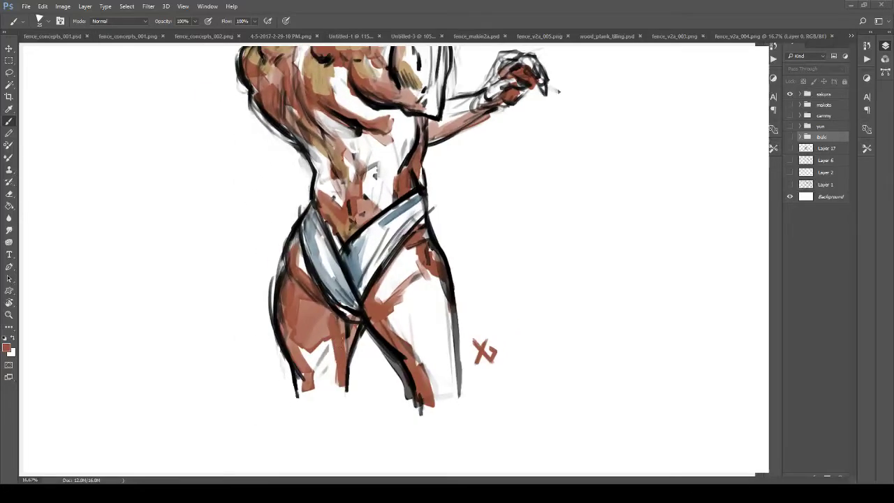
left_click_drag(364, 163, 349, 343)
left_click_drag(391, 200, 415, 284)
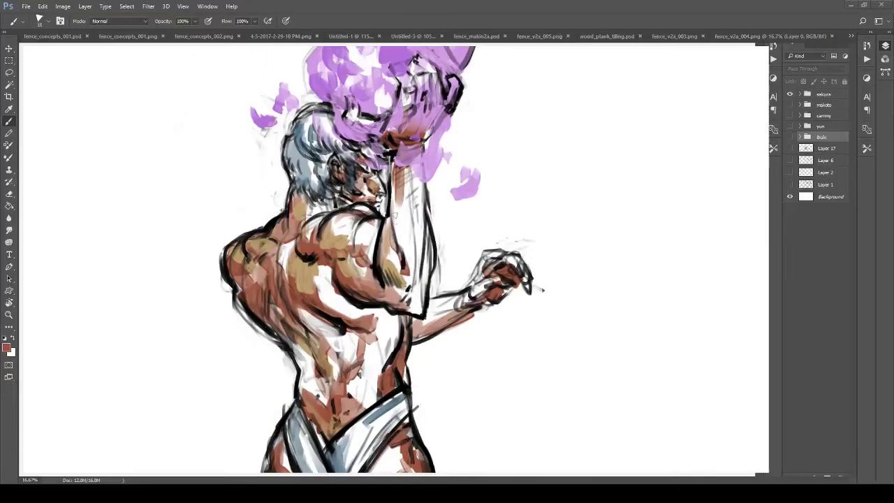
left_click_drag(394, 215, 409, 257)
left_click_drag(413, 295, 423, 231)
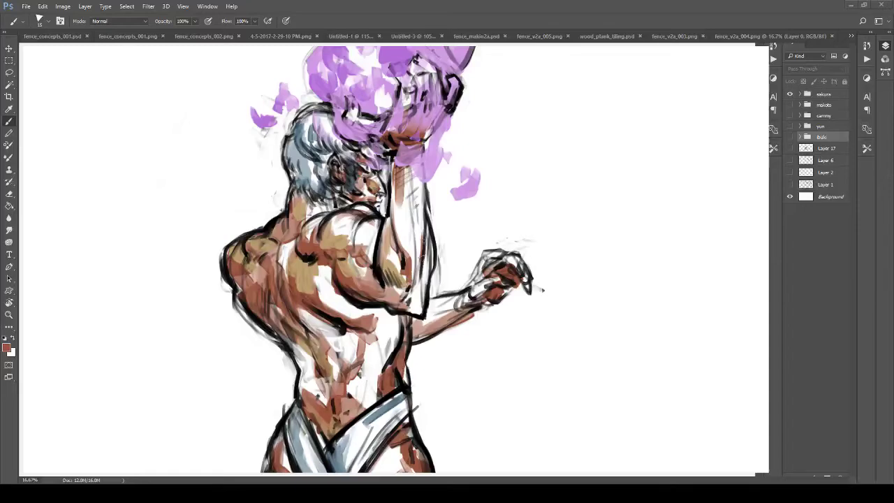
left_click_drag(424, 281, 426, 211)
left_click_drag(412, 175, 418, 307)
Switch to ochre tan and add mid-tones to the raised arm and the extended forearm, enlarging the brush.
mouse_move(433, 231)
left_mouse_down()
mouse_move(424, 315)
mouse_move(403, 297)
mouse_move(393, 313)
left_mouse_up()
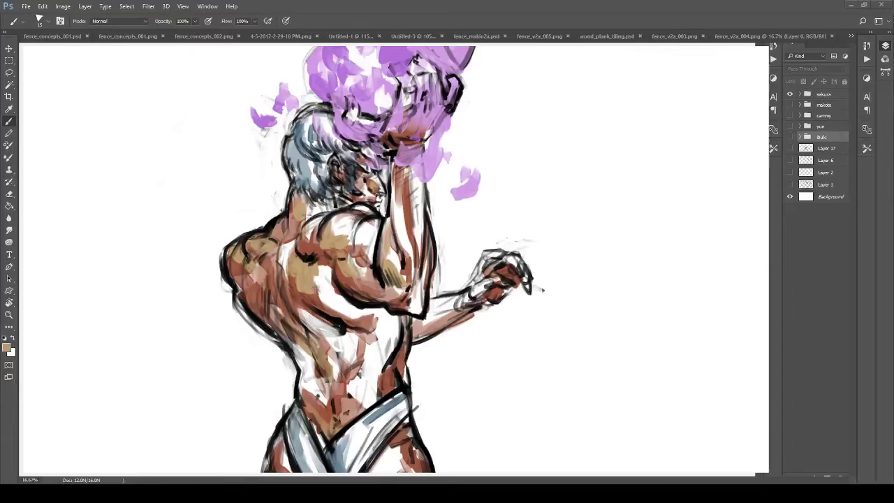
mouse_move(400, 335)
left_mouse_down()
mouse_move(365, 335)
mouse_move(429, 297)
left_mouse_up()
key("]")
mouse_move(392, 201)
left_mouse_down()
mouse_move(410, 287)
mouse_move(441, 318)
left_mouse_up()
Sample the light purple and fill the tall central flame tongue from its tip down to the core.
left_click_drag(336, 243, 332, 397)
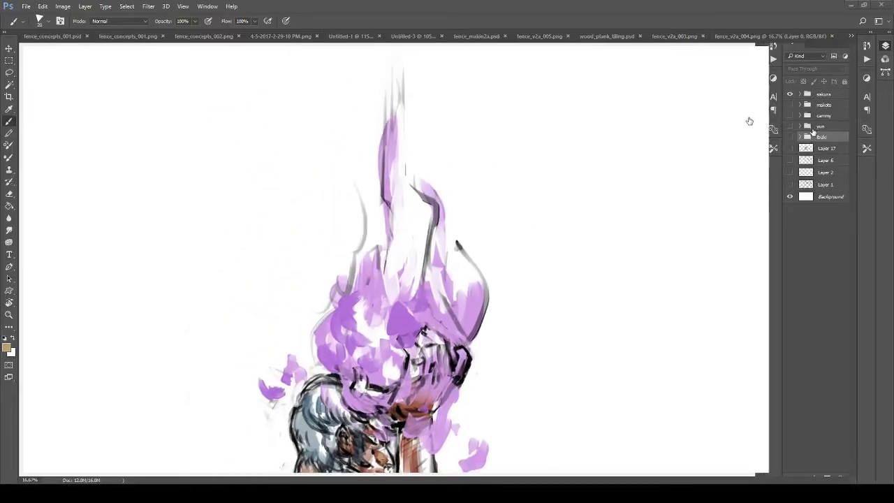
left_click(440, 264, "alt")
left_click_drag(398, 176, 403, 106)
left_click_drag(391, 188, 395, 228)
left_click_drag(394, 148, 396, 62)
left_click_drag(407, 184, 403, 230)
mouse_move(396, 202)
left_mouse_down()
mouse_move(397, 234)
mouse_move(403, 215)
left_mouse_up()
left_click_drag(403, 215, 400, 277)
left_click_drag(411, 244, 410, 221)
left_click_drag(398, 280, 402, 321)
left_click_drag(415, 213, 413, 178)
mouse_move(418, 295)
left_mouse_down()
mouse_move(414, 328)
mouse_move(416, 259)
left_mouse_up()
Paint a thin purple tongue on the flame's outer side above the head and trim its edges with the eraser.
key("[")
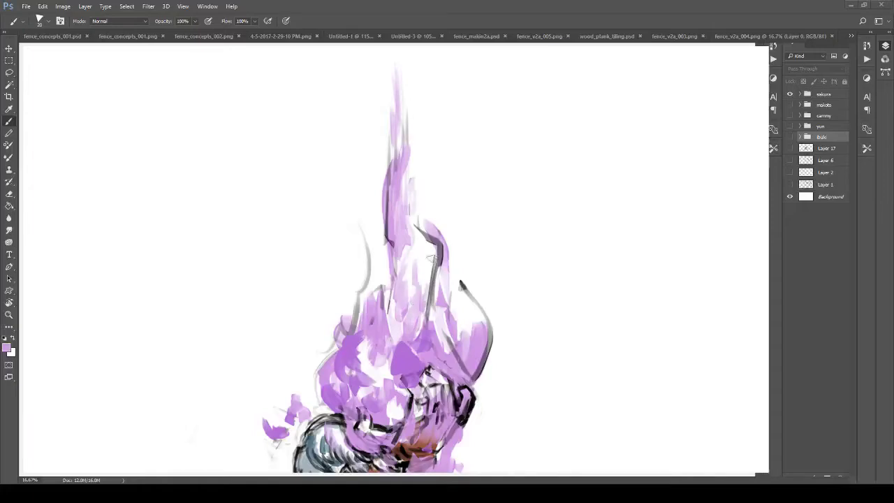
mouse_move(364, 279)
left_mouse_down()
mouse_move(353, 288)
mouse_move(365, 263)
mouse_move(354, 218)
left_mouse_up()
mouse_move(367, 270)
left_mouse_down()
mouse_move(370, 305)
mouse_move(381, 275)
mouse_move(382, 208)
left_mouse_up()
key("e")
left_click_drag(376, 244, 381, 208)
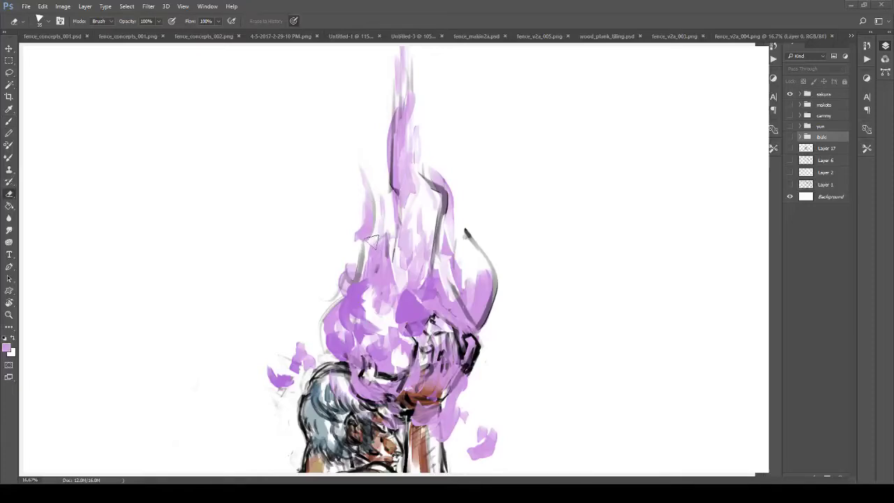
left_click_drag(403, 283, 373, 286)
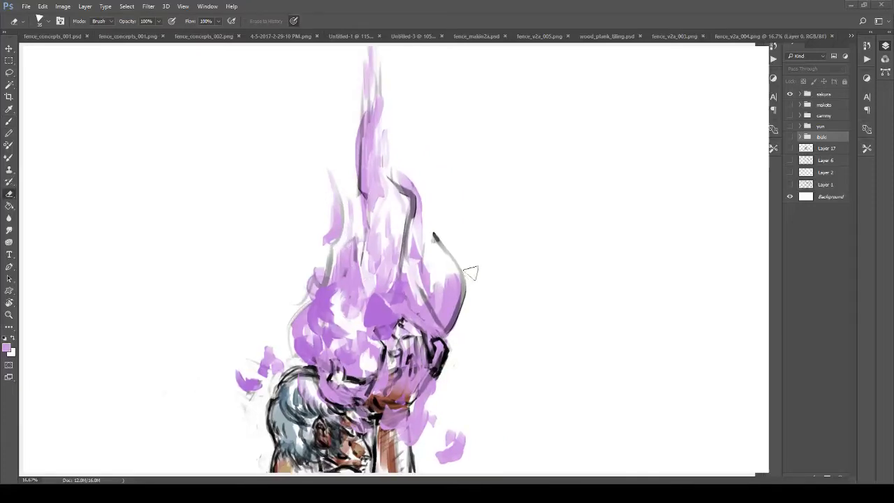
Add purple licks to the flame tongue above the fingers and erase light areas into the nearby wisps.
key("b")
mouse_move(453, 267)
left_mouse_down()
mouse_move(435, 214)
mouse_move(435, 247)
mouse_move(439, 209)
mouse_move(452, 246)
mouse_move(427, 223)
left_mouse_up()
key("z")
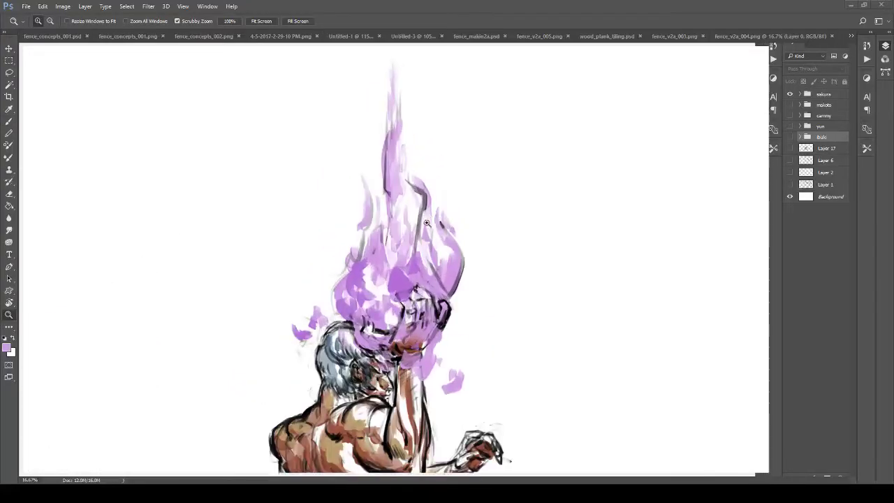
left_click_drag(435, 284, 433, 231)
key("e")
mouse_move(452, 322)
left_mouse_down()
mouse_move(477, 322)
mouse_move(448, 329)
mouse_move(372, 249)
left_mouse_up()
Select the rough leg and gesture sketches beside the finished figure, delete them and clear the selection.
key("z")
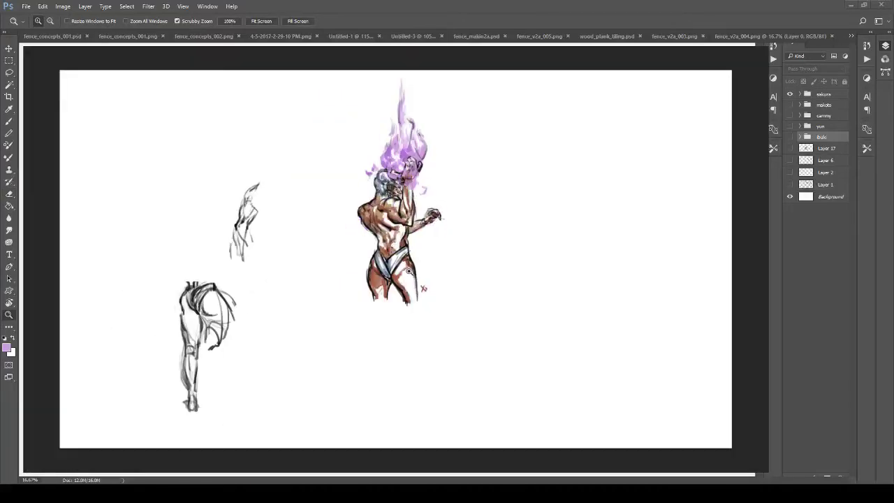
left_click_drag(427, 237, 422, 268)
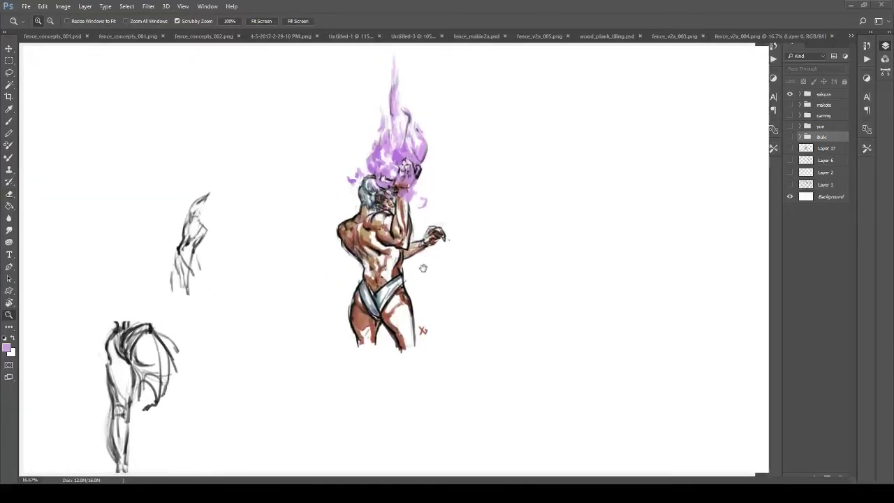
left_click(705, 137)
key("ctrl+comma")
key("b")
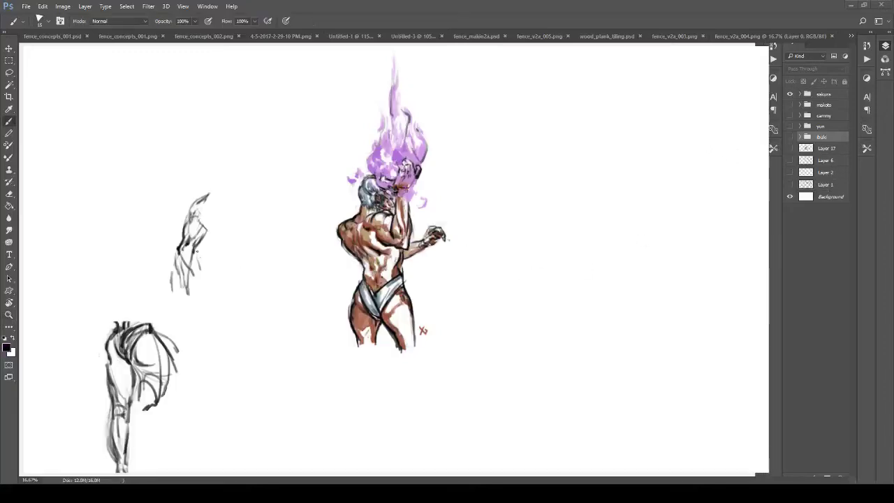
key("x")
left_click_drag(143, 377, 171, 311)
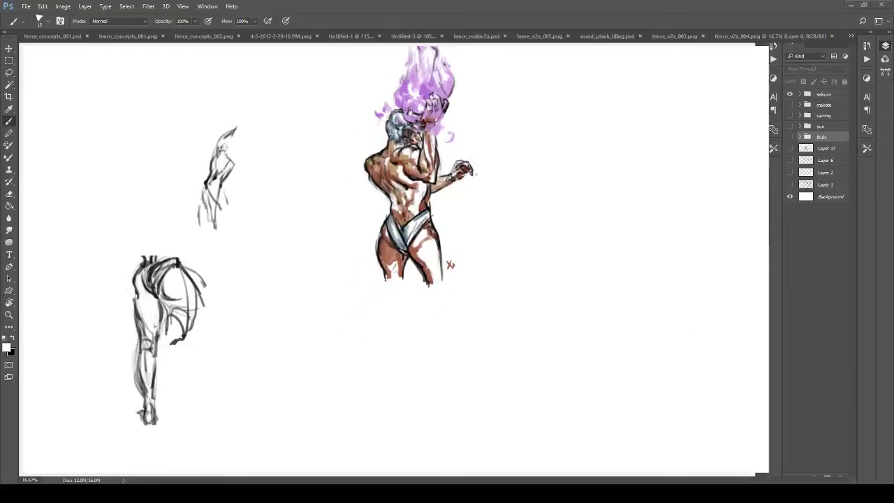
key("m")
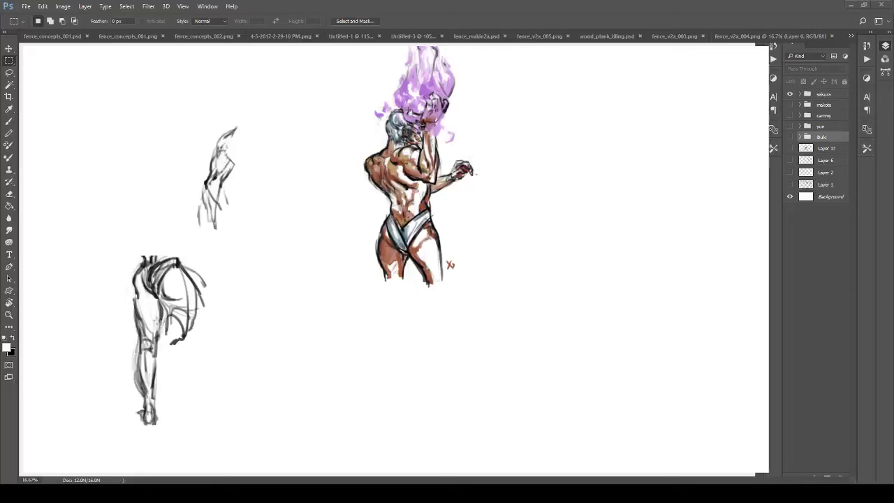
mouse_move(73, 97)
left_mouse_down()
mouse_move(295, 454)
mouse_move(323, 456)
left_mouse_up()
key("Delete")
key("ctrl+d")
left_click_drag(357, 294, 377, 304)
key("z")
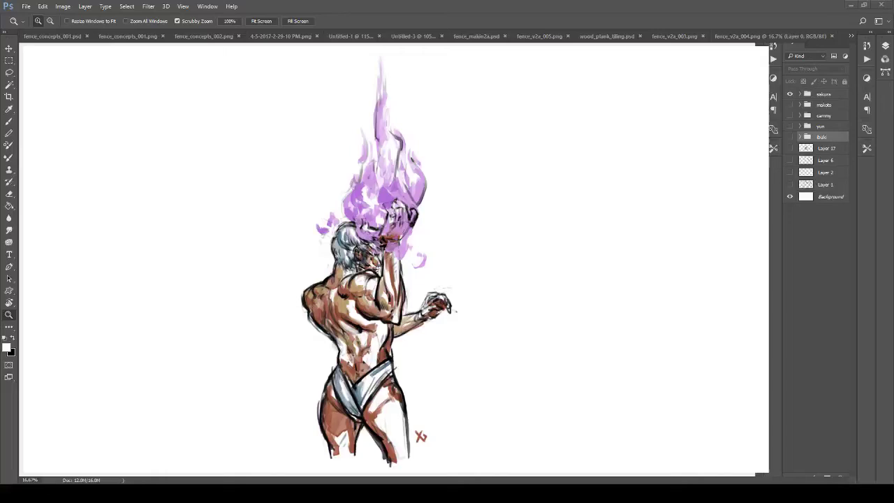
left_click_drag(427, 185, 470, 266)
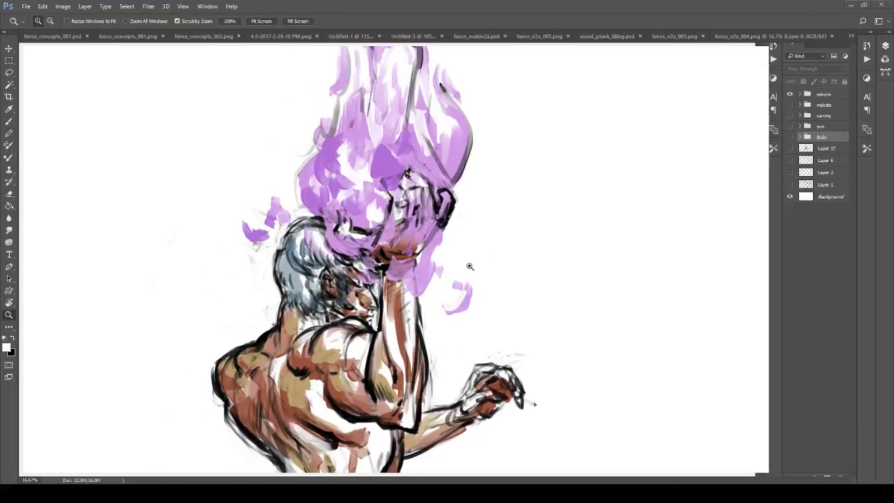
left_click_drag(429, 309, 396, 223)
left_click_drag(423, 271, 410, 329)
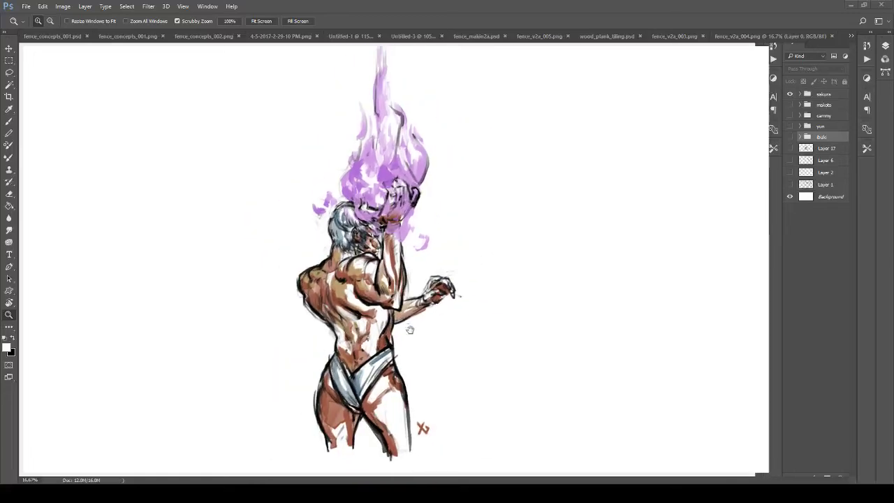